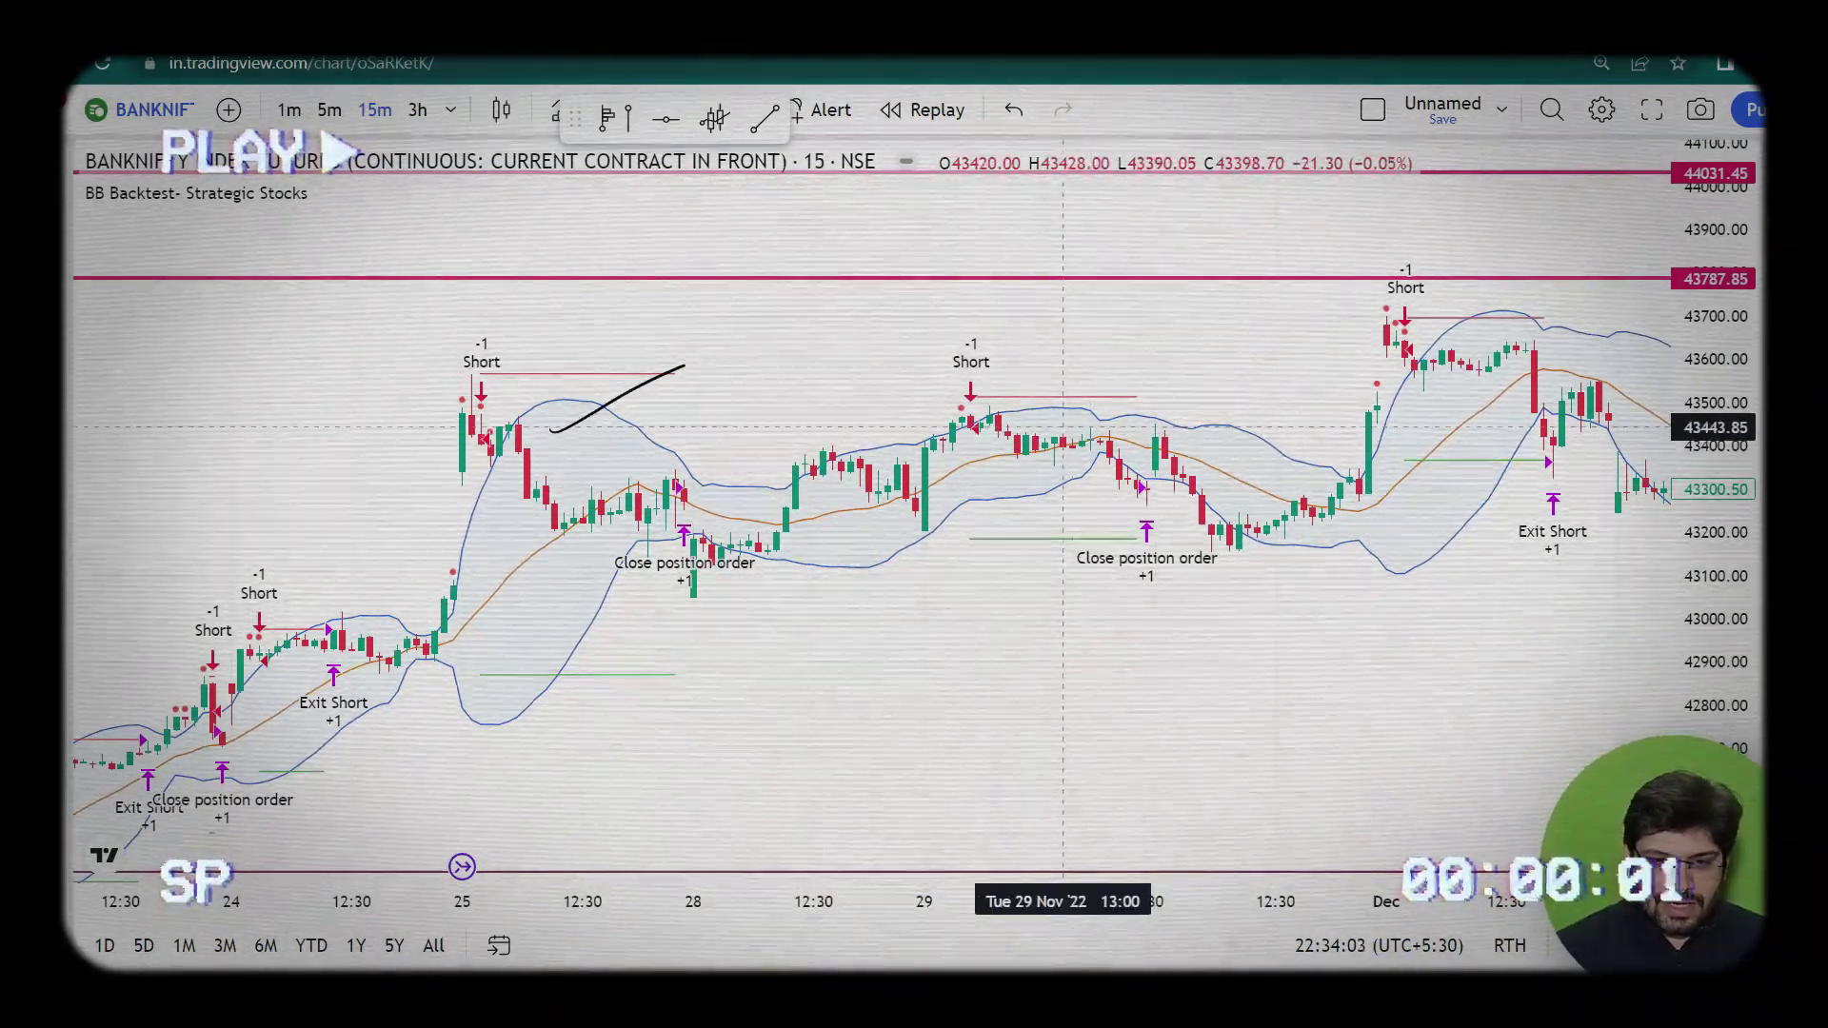
Step: Examine the backtest's short trades on the 15-minute BANKNIFTY chart from late November through mid-December
left_click_drag(1089, 389, 287, 501)
left_click_drag(967, 469, 720, 435)
left_click_drag(963, 403, 455, 416)
left_click_drag(885, 517, 470, 541)
left_click_drag(821, 492, 547, 624)
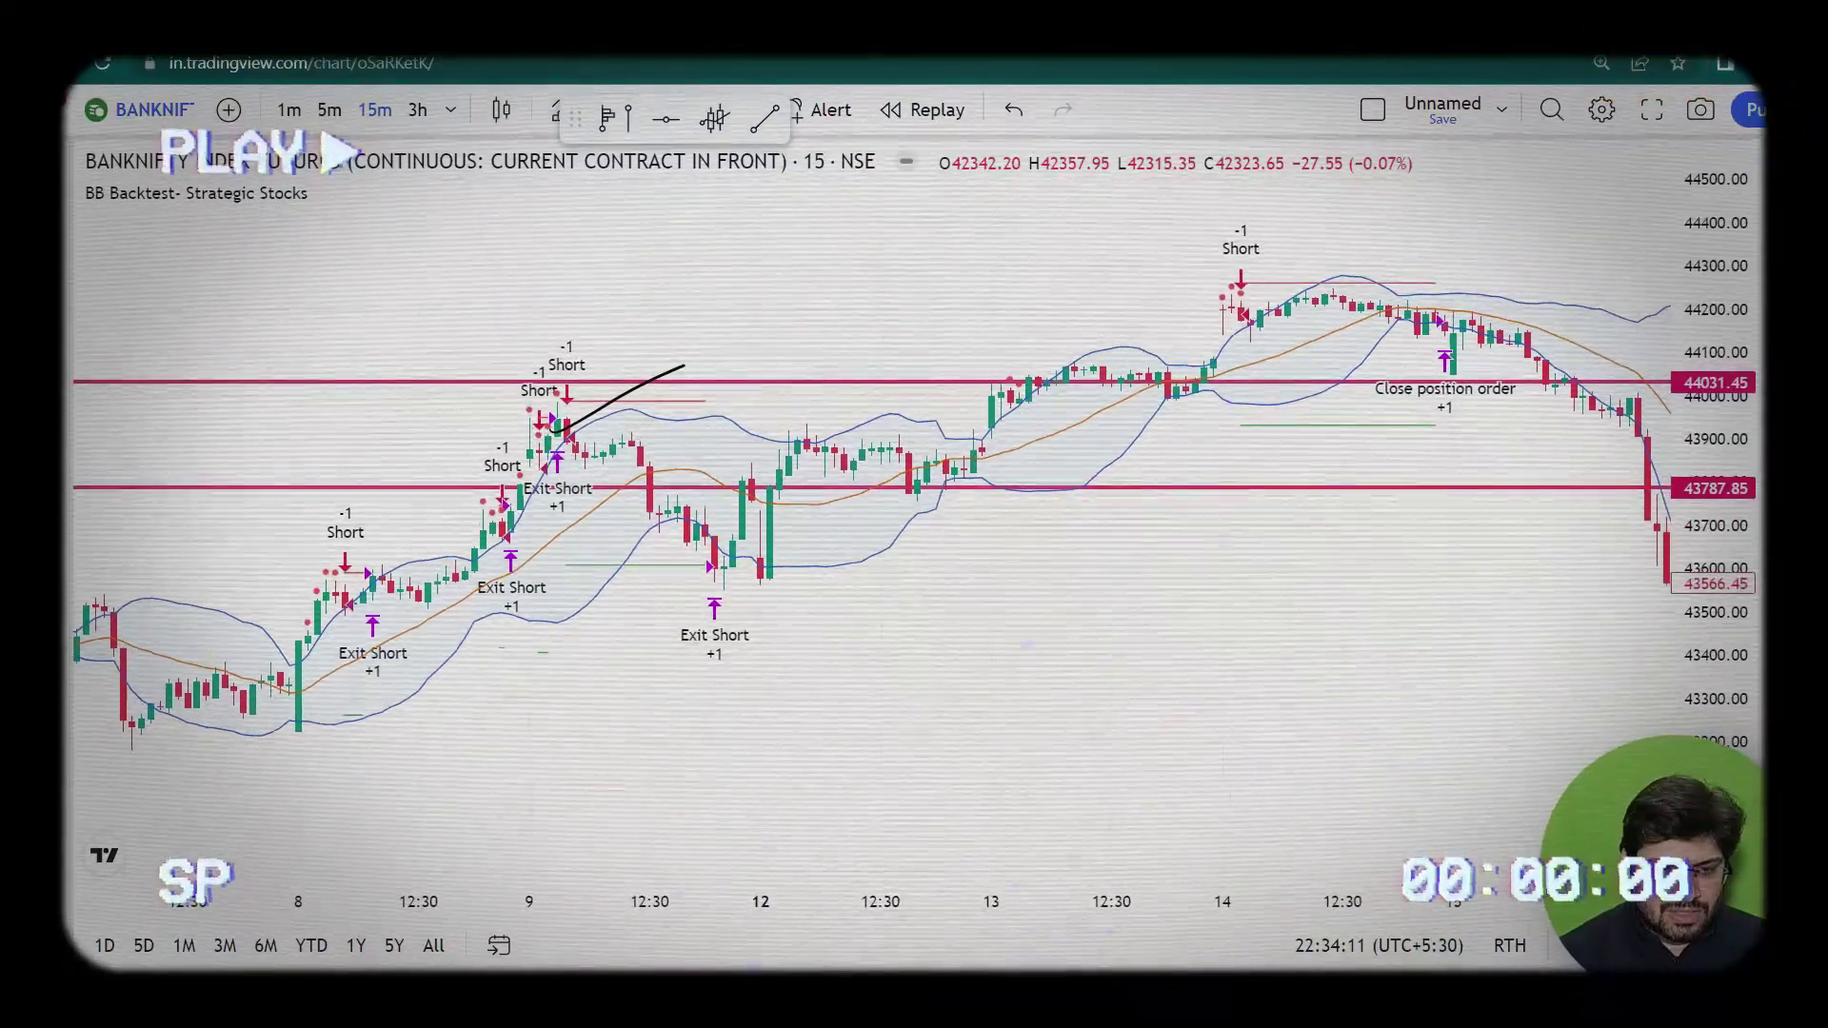
left_click_drag(818, 557, 532, 608)
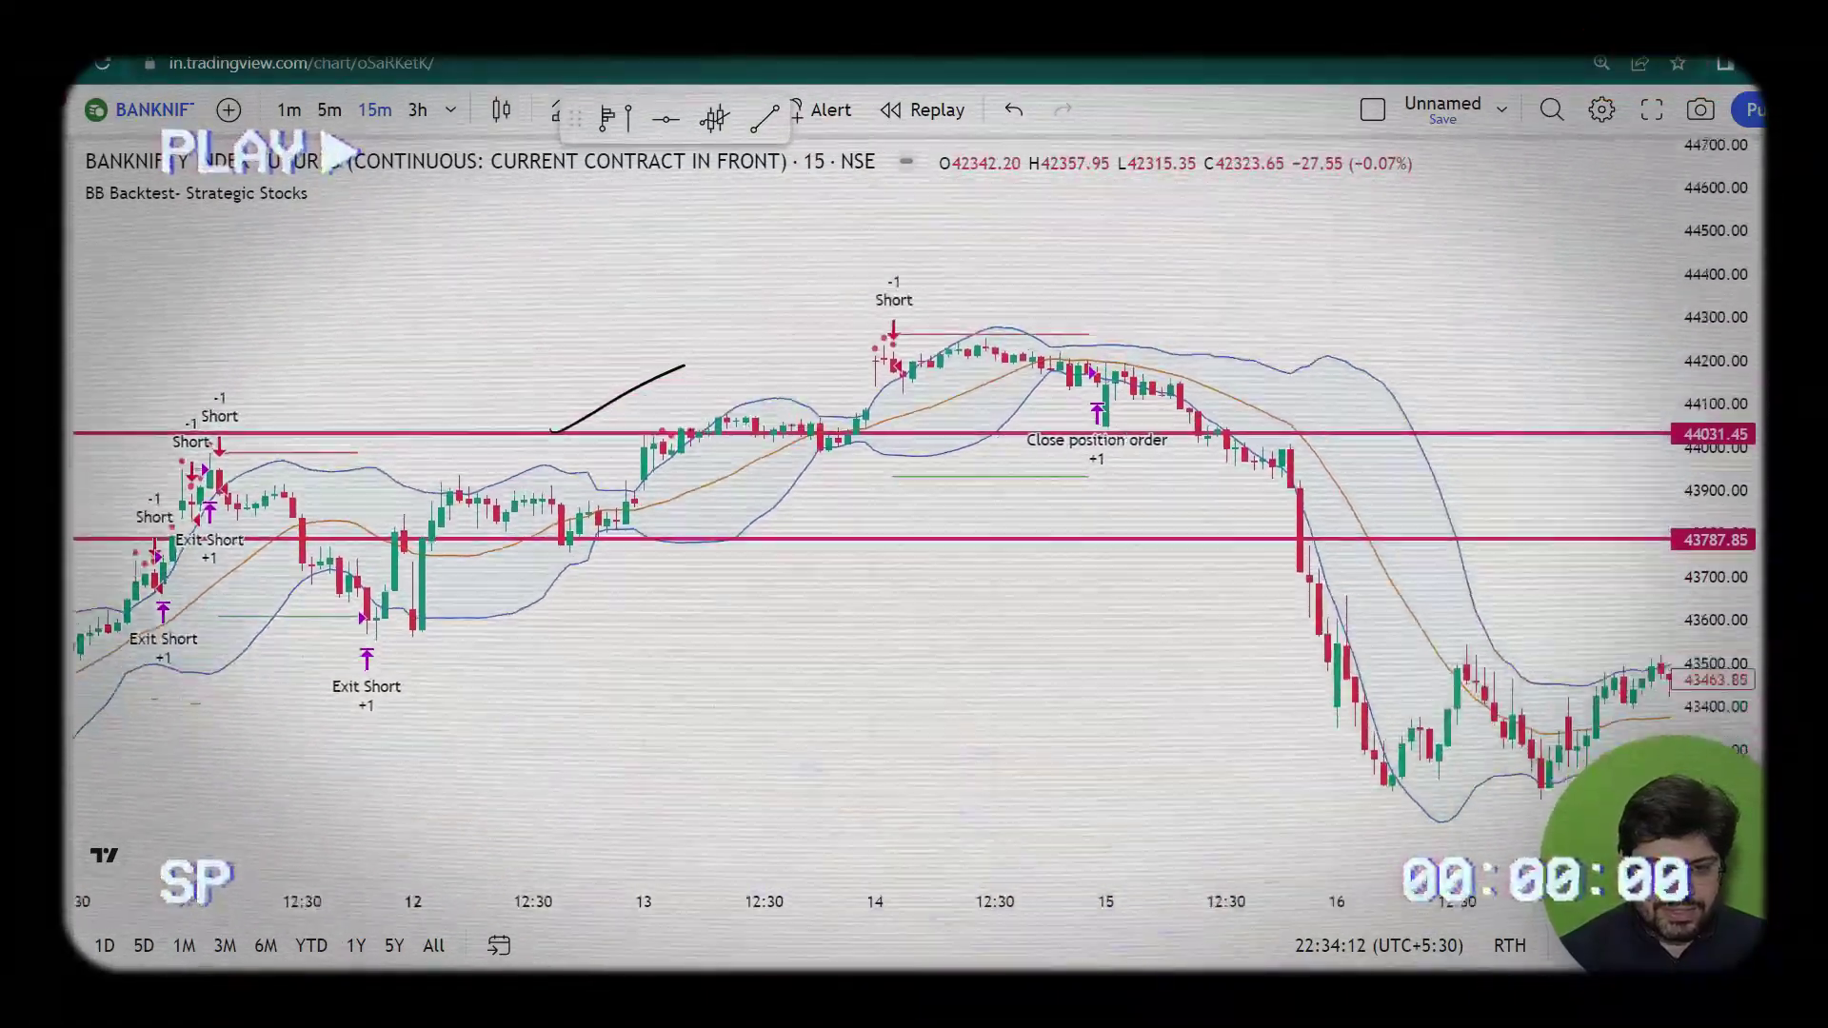
mouse_move(803, 600)
left_mouse_down()
mouse_move(660, 617)
mouse_move(571, 654)
mouse_move(656, 570)
mouse_move(1075, 527)
left_mouse_up()
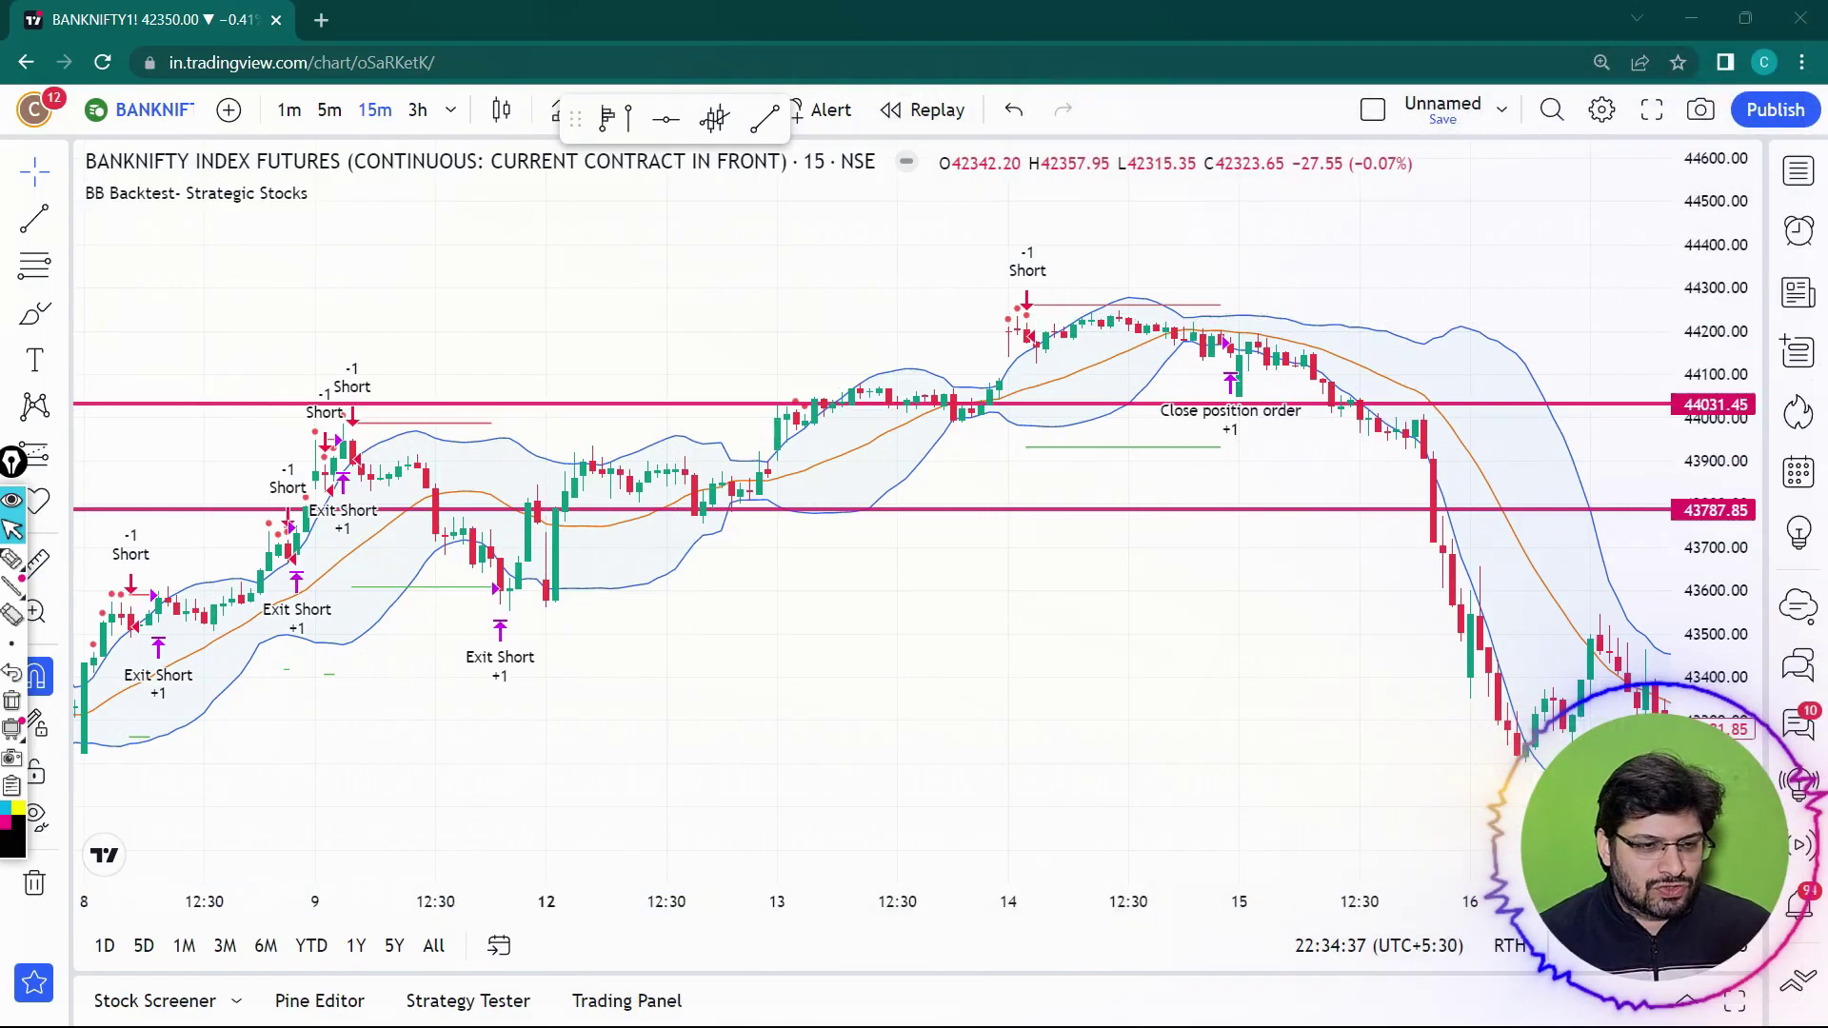
Step: Handwrite the Bollinger Band values 20 and 1.5 on the chart, with an arrow pointing at 1.5
left_click(12, 558)
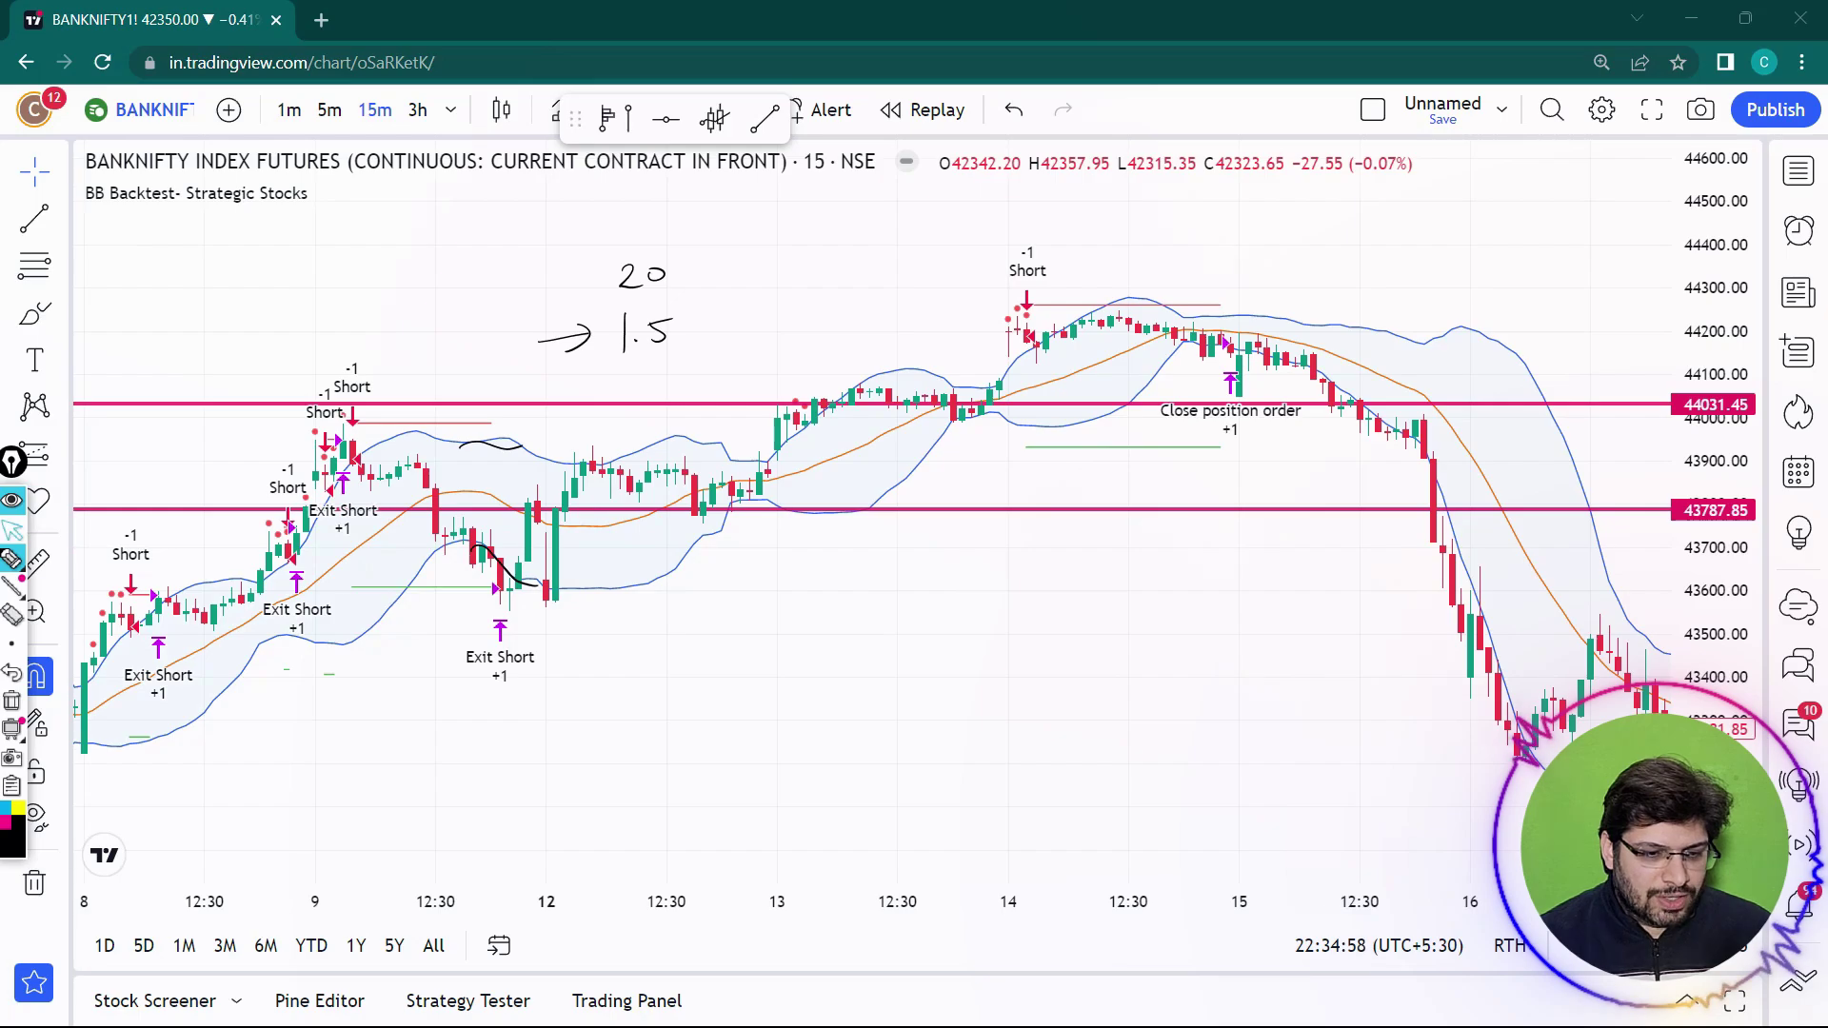
left_click_drag(630, 684, 612, 675)
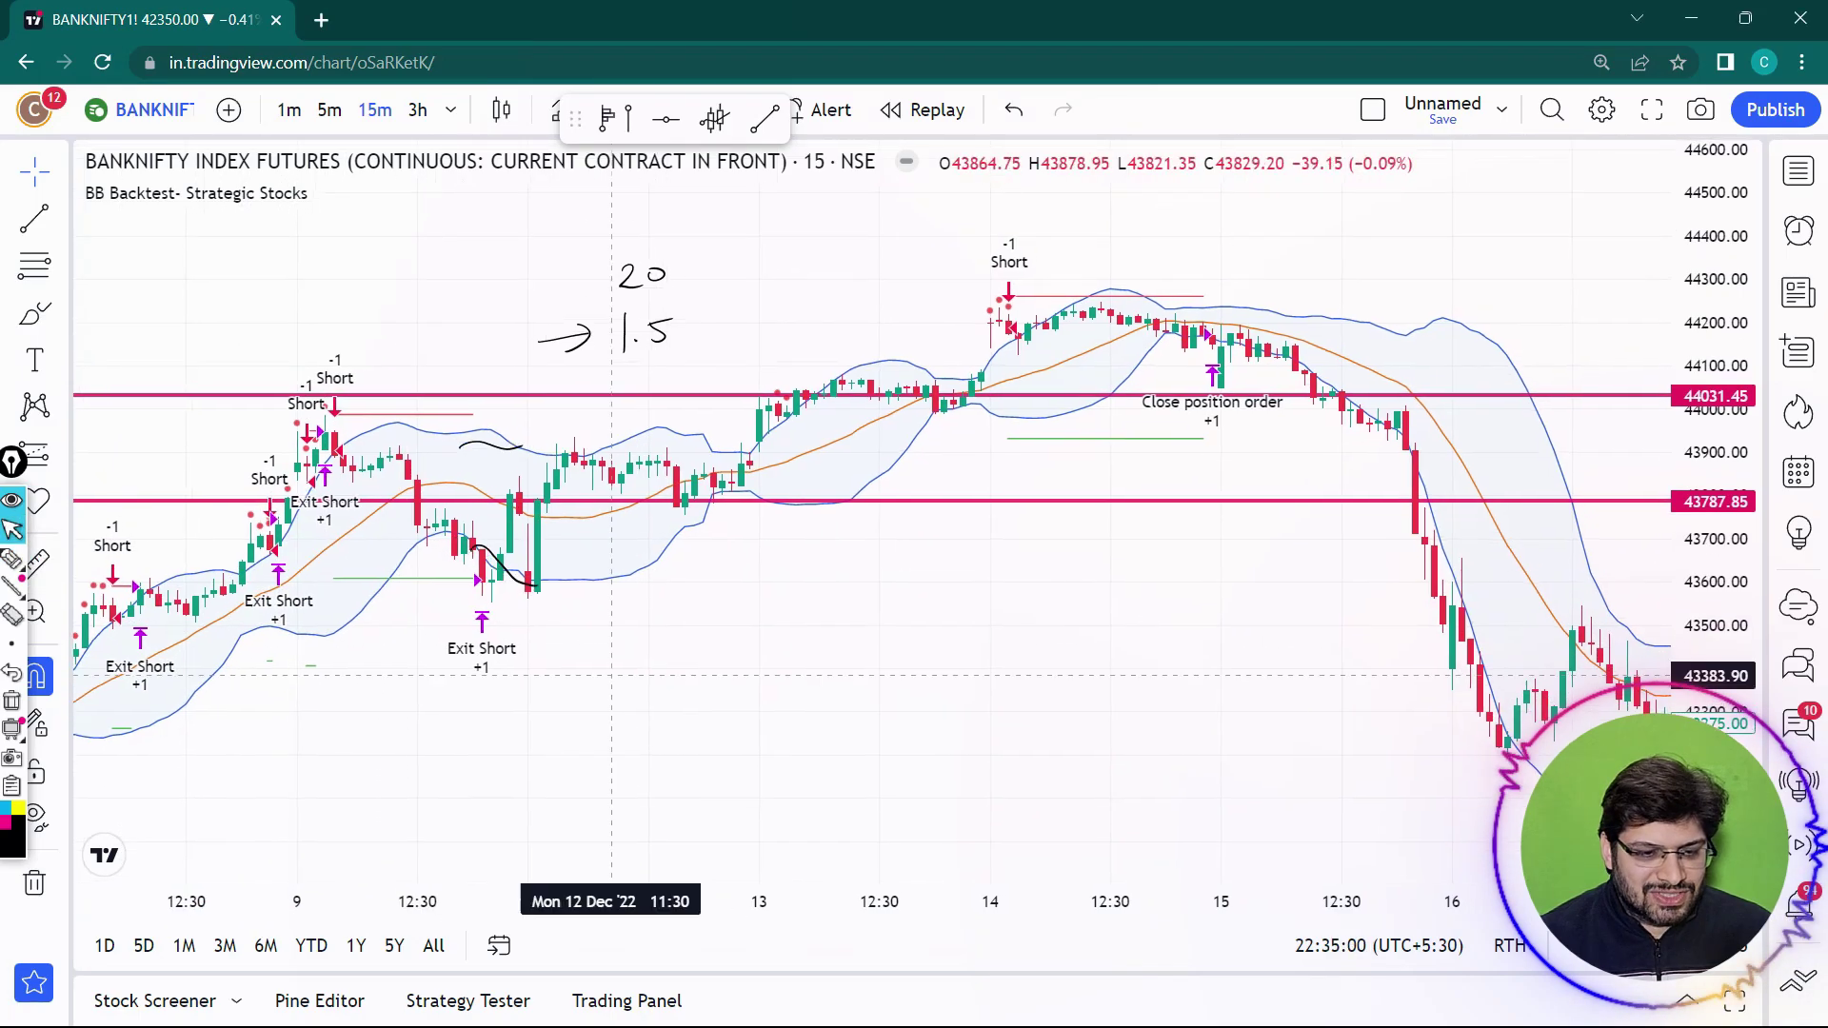
Step: Open and enlarge the strategy's backtest report, and underline the net profit percentage with the pen
left_click(467, 1001)
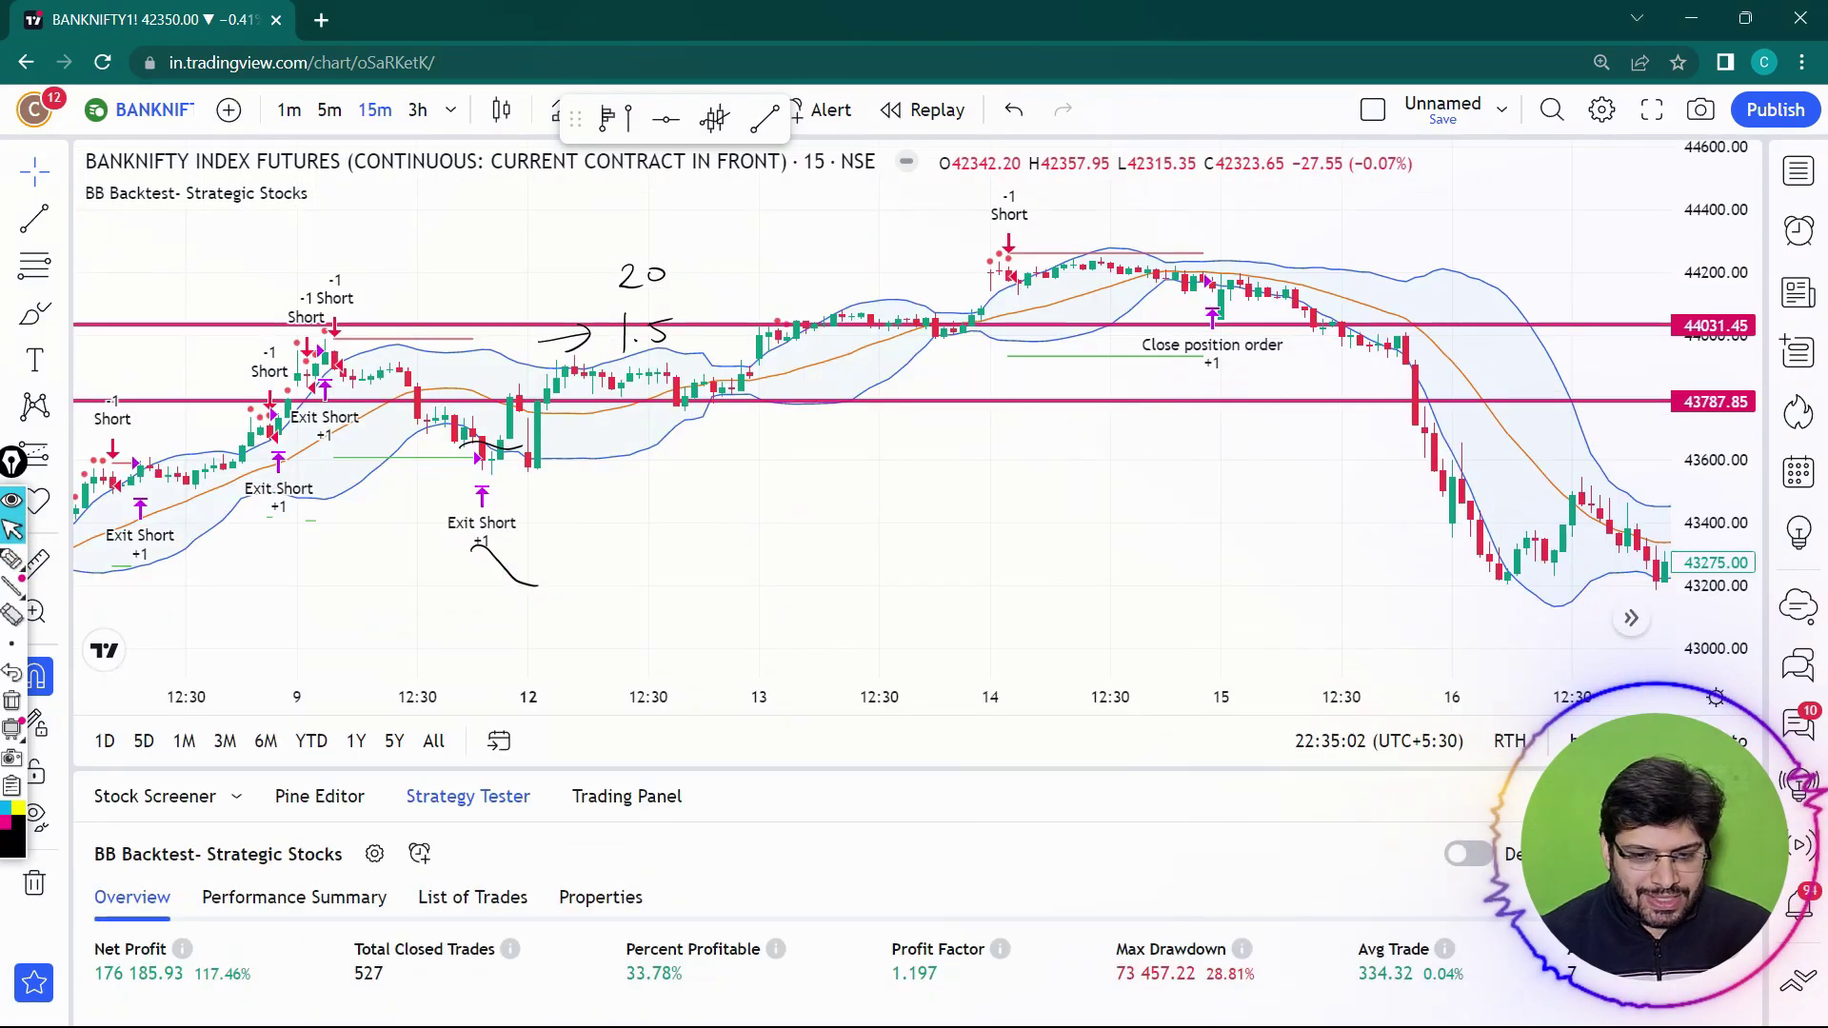
left_click_drag(914, 768, 914, 363)
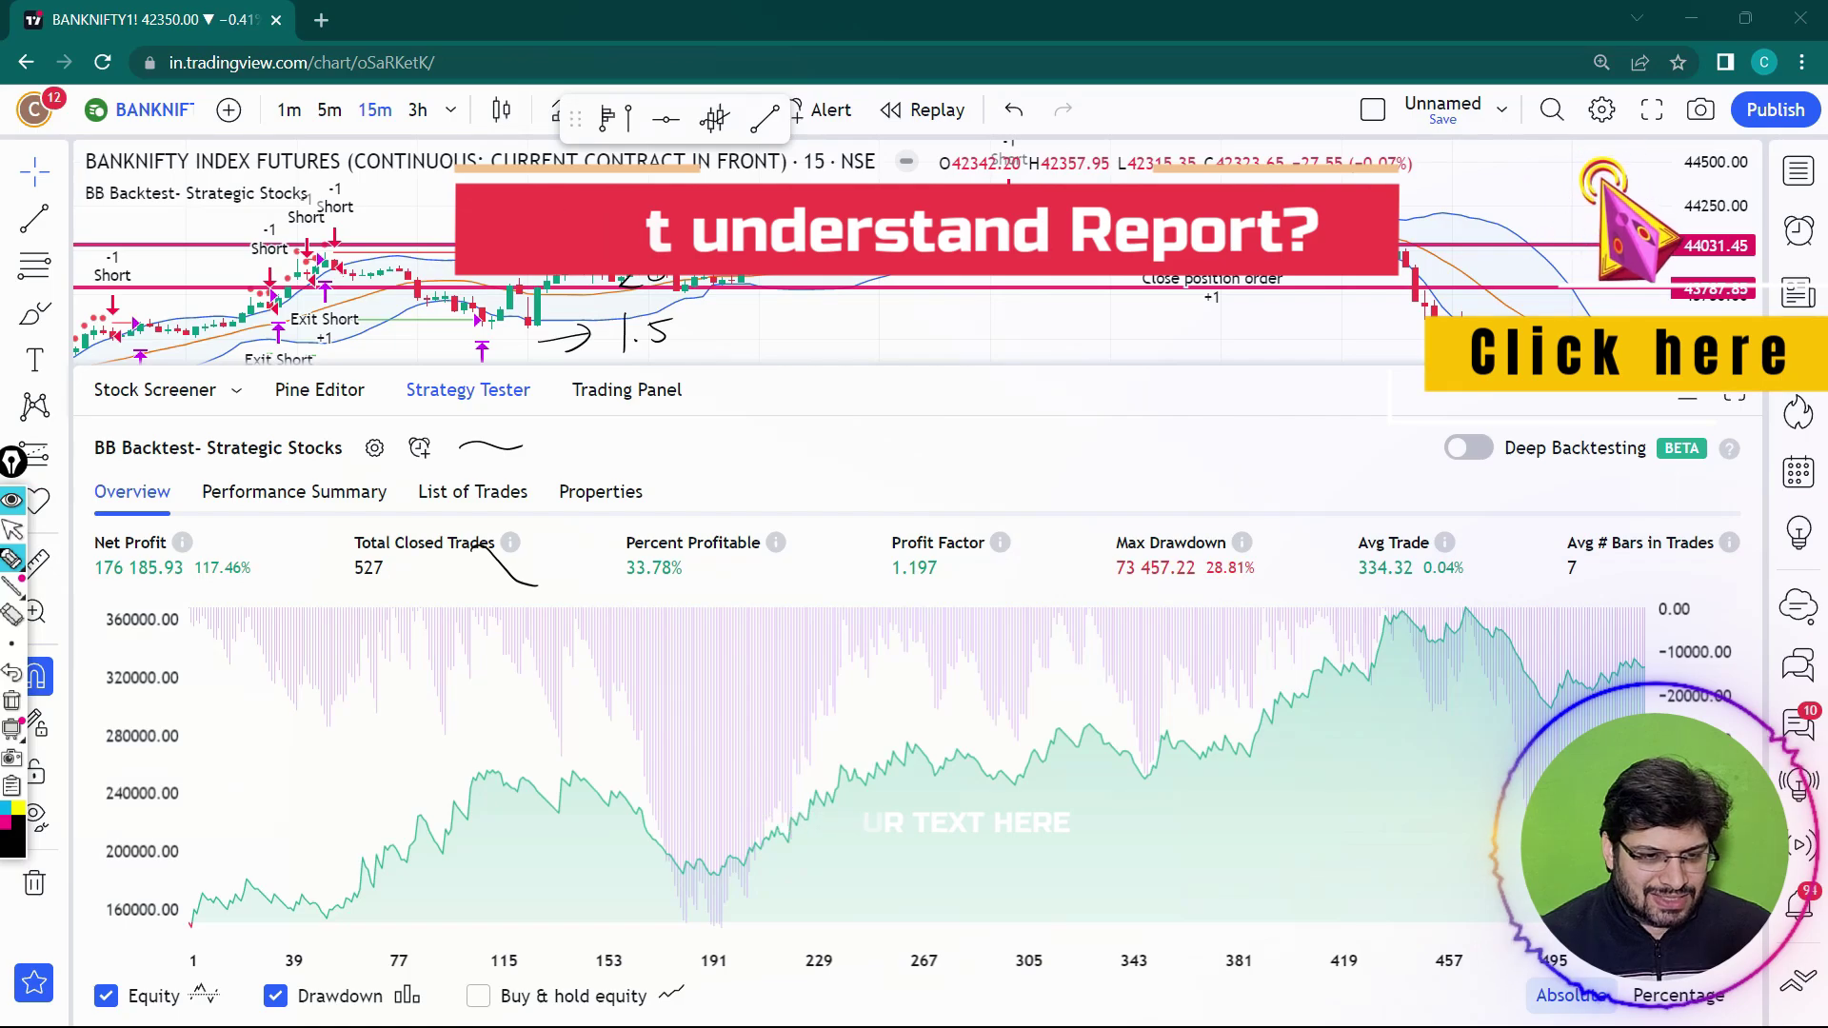
mouse_move(417, 528)
left_mouse_down()
mouse_move(326, 582)
mouse_move(451, 539)
left_mouse_up()
key("ctrl+shift+7")
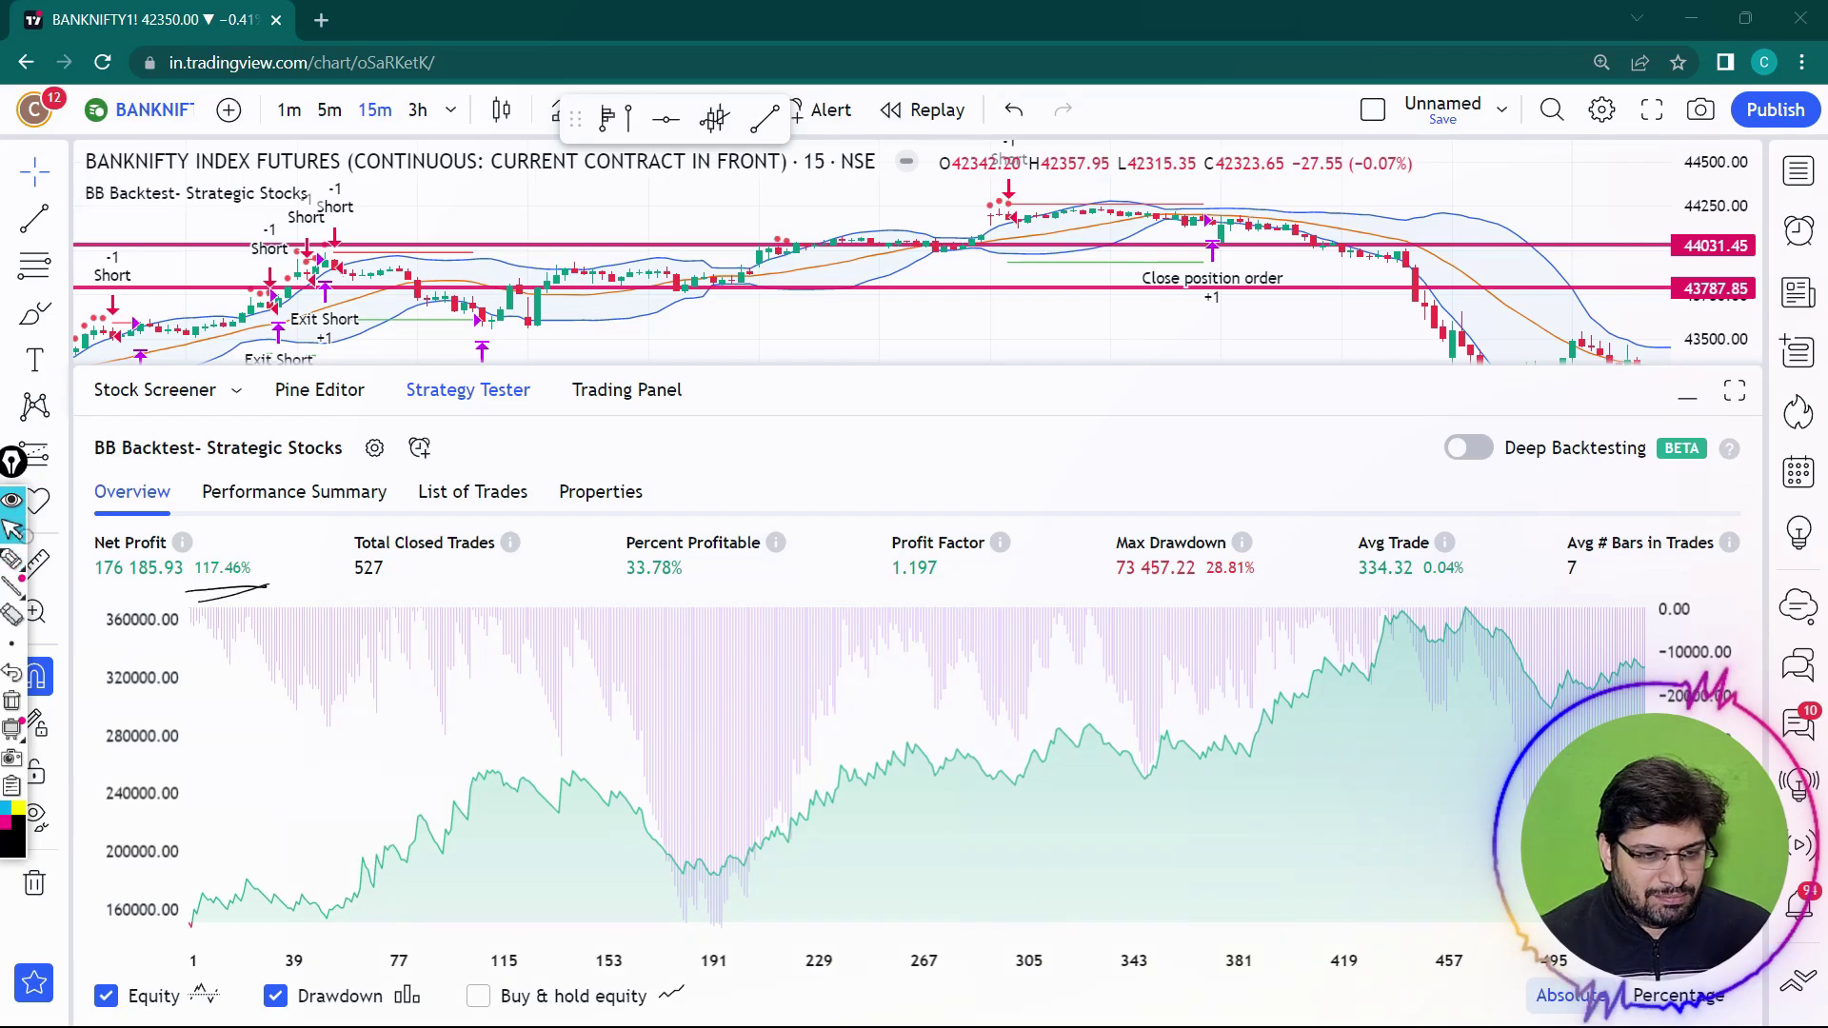
Step: Review the BB Backtest strategy's inputs, marking the short-trades option and the minimum and maximum SL values, and close the dialog
left_click(374, 447)
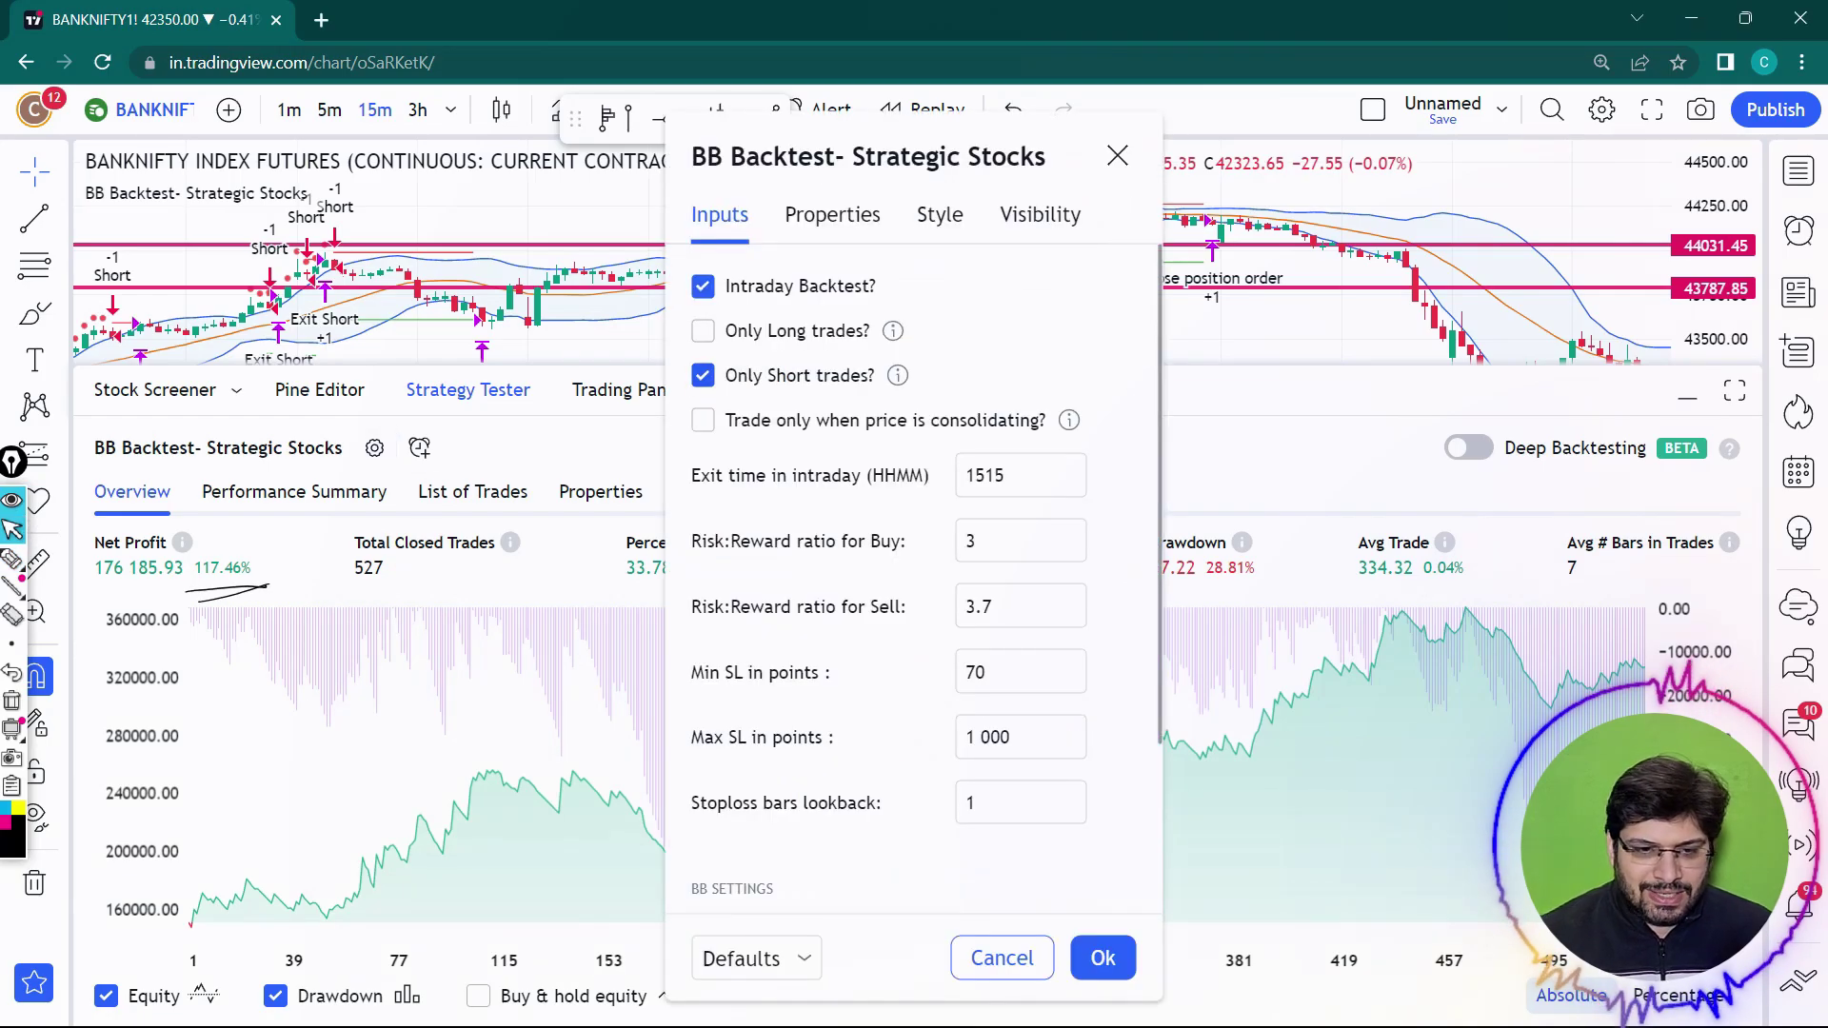
left_click(40, 558)
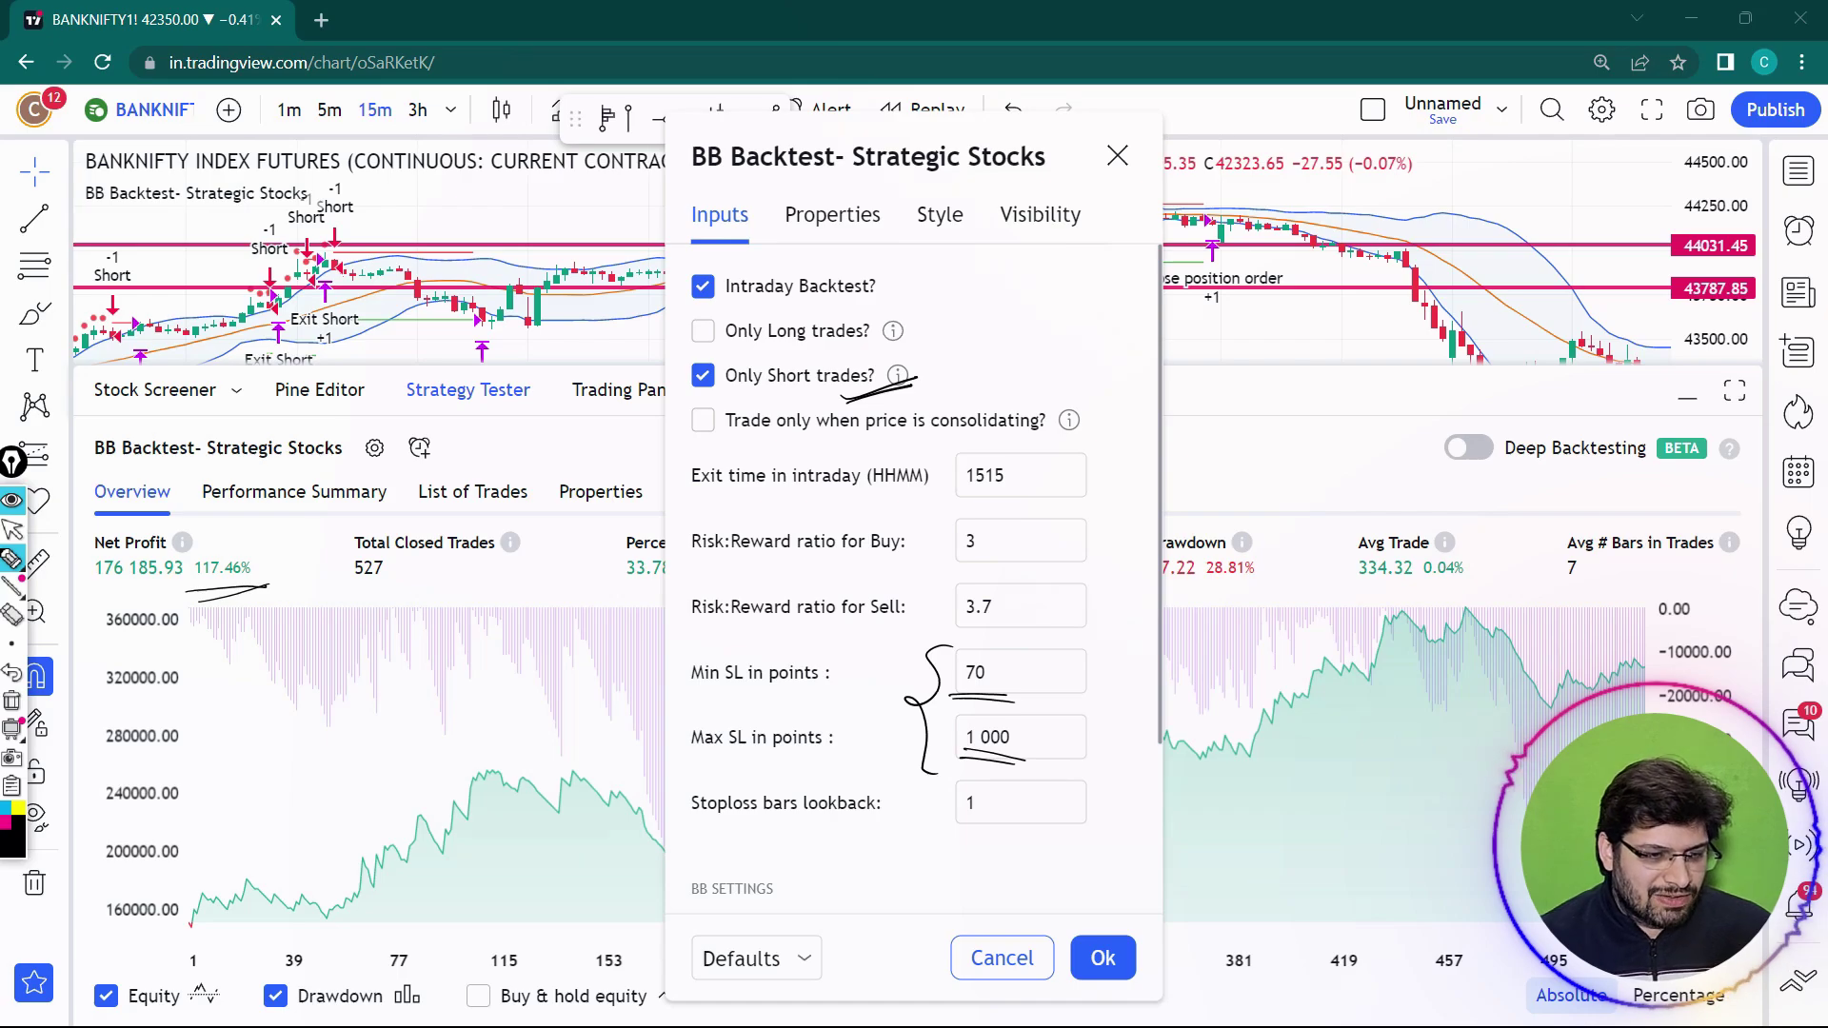
left_click(11, 701)
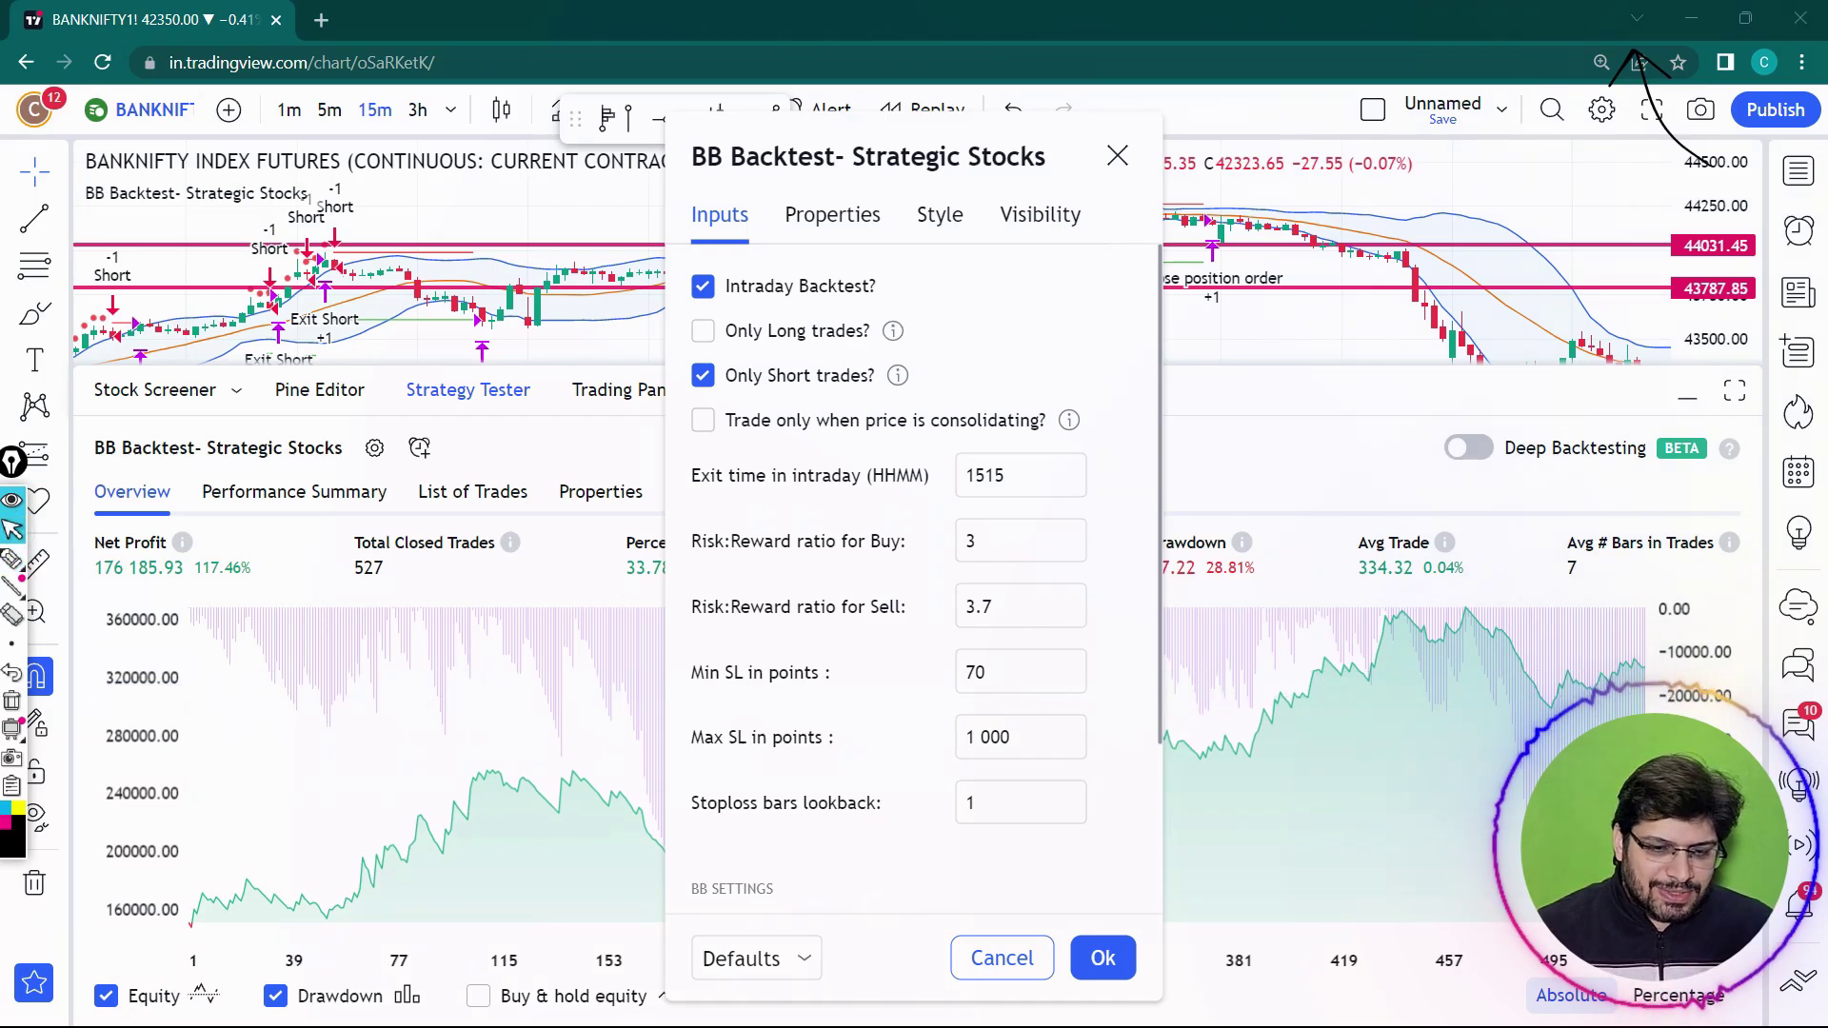
left_click(1102, 958)
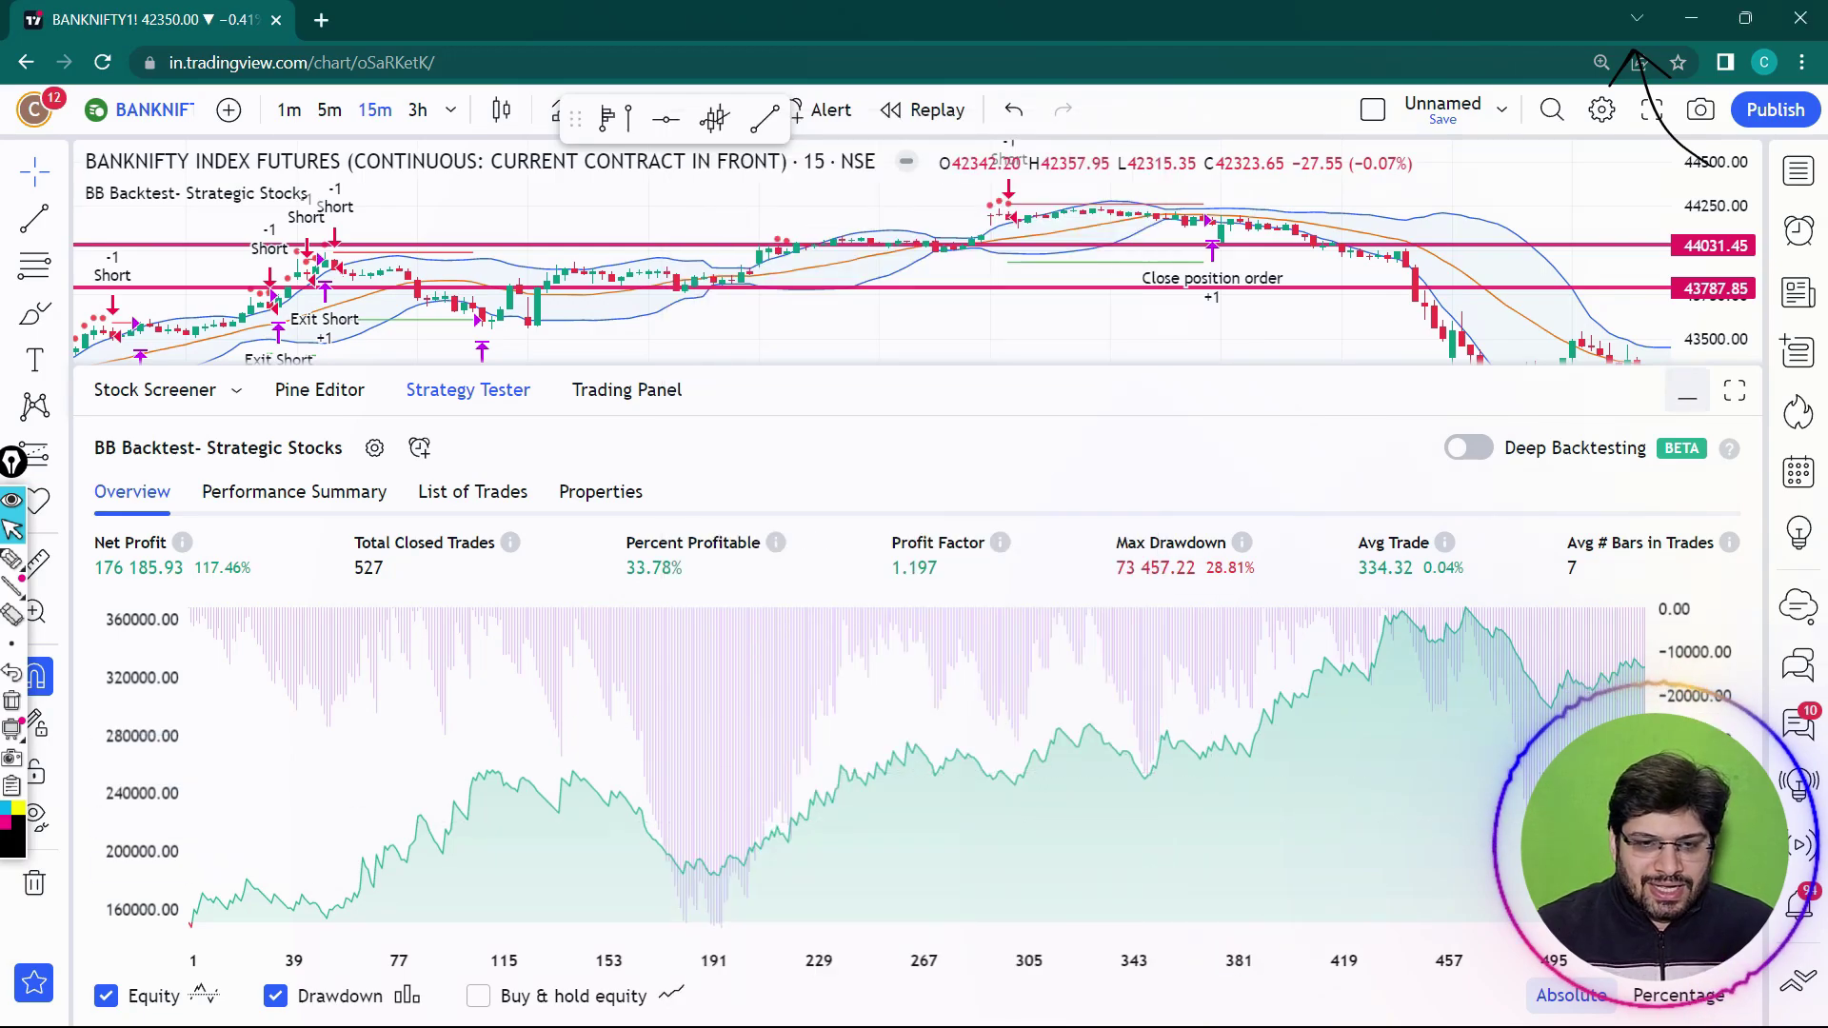
Step: Minimize the backtest report and mark the signal candles of the 14 December short trade on the chart
left_click(1686, 390)
left_click_drag(1712, 378, 1712, 171)
left_click_drag(1523, 270, 1482, 445)
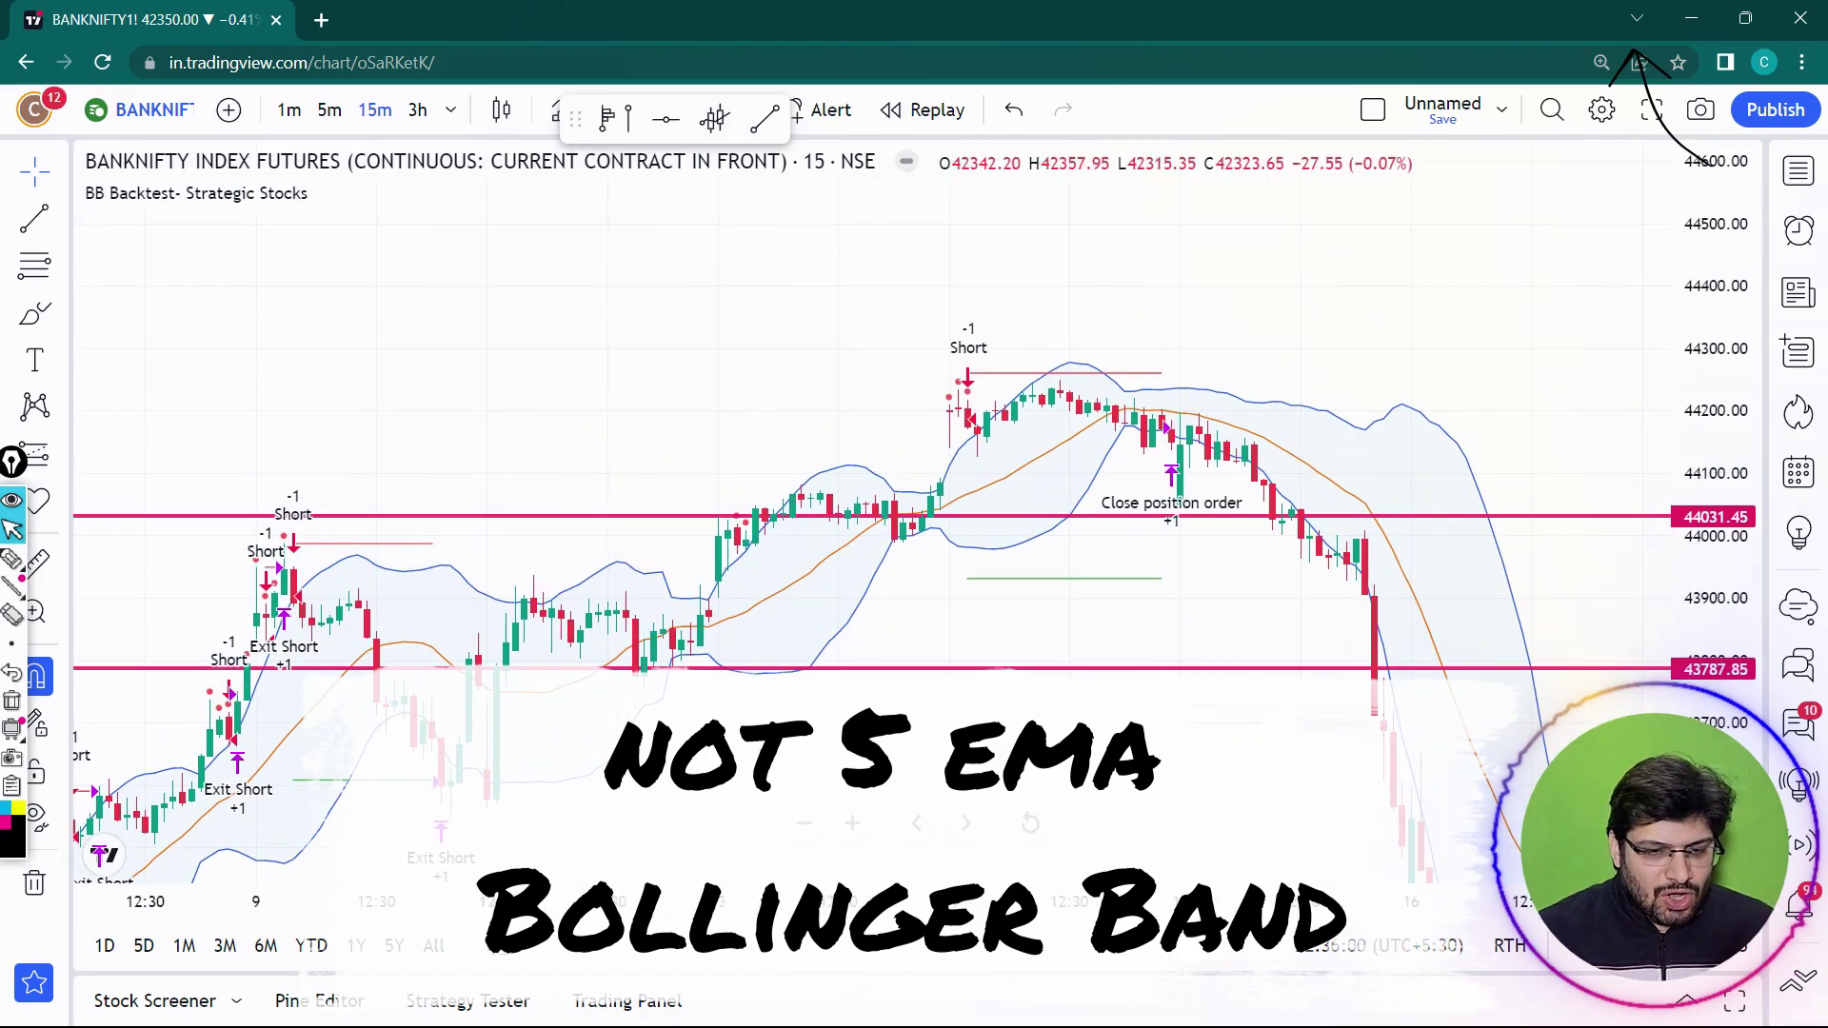
scroll(535, 606, "up", 3)
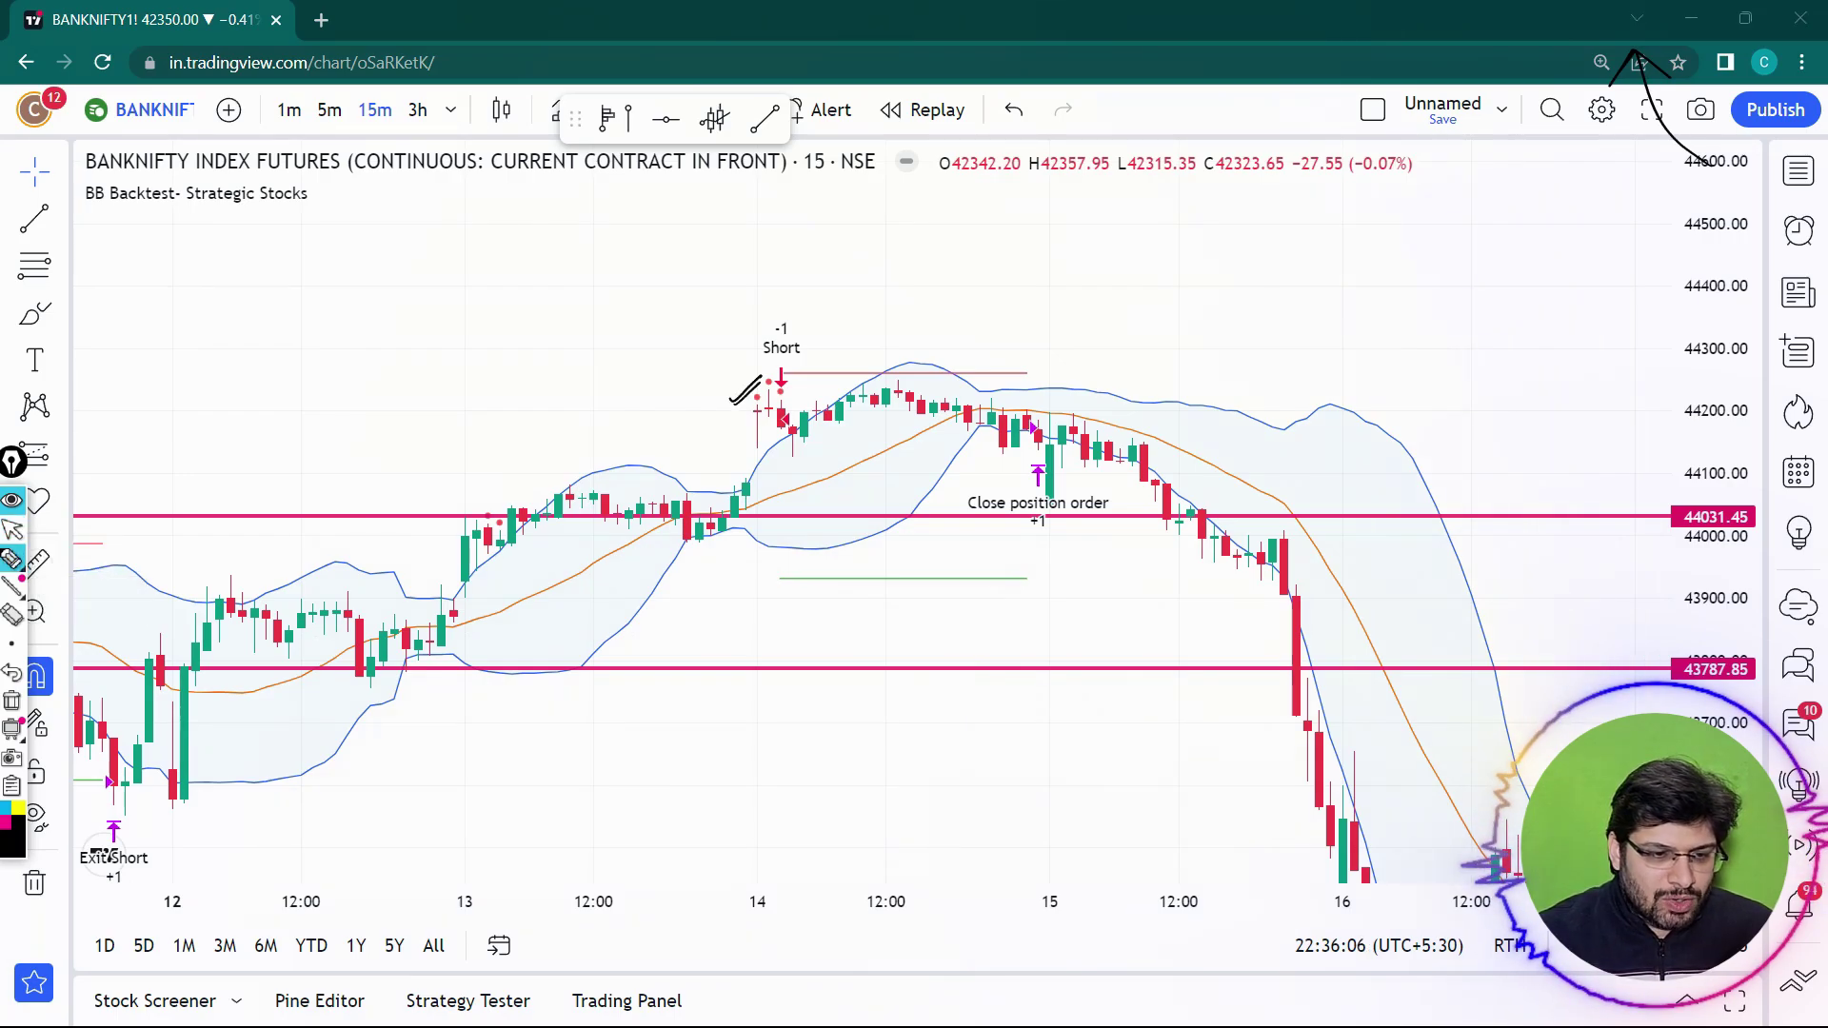
left_click(13, 530)
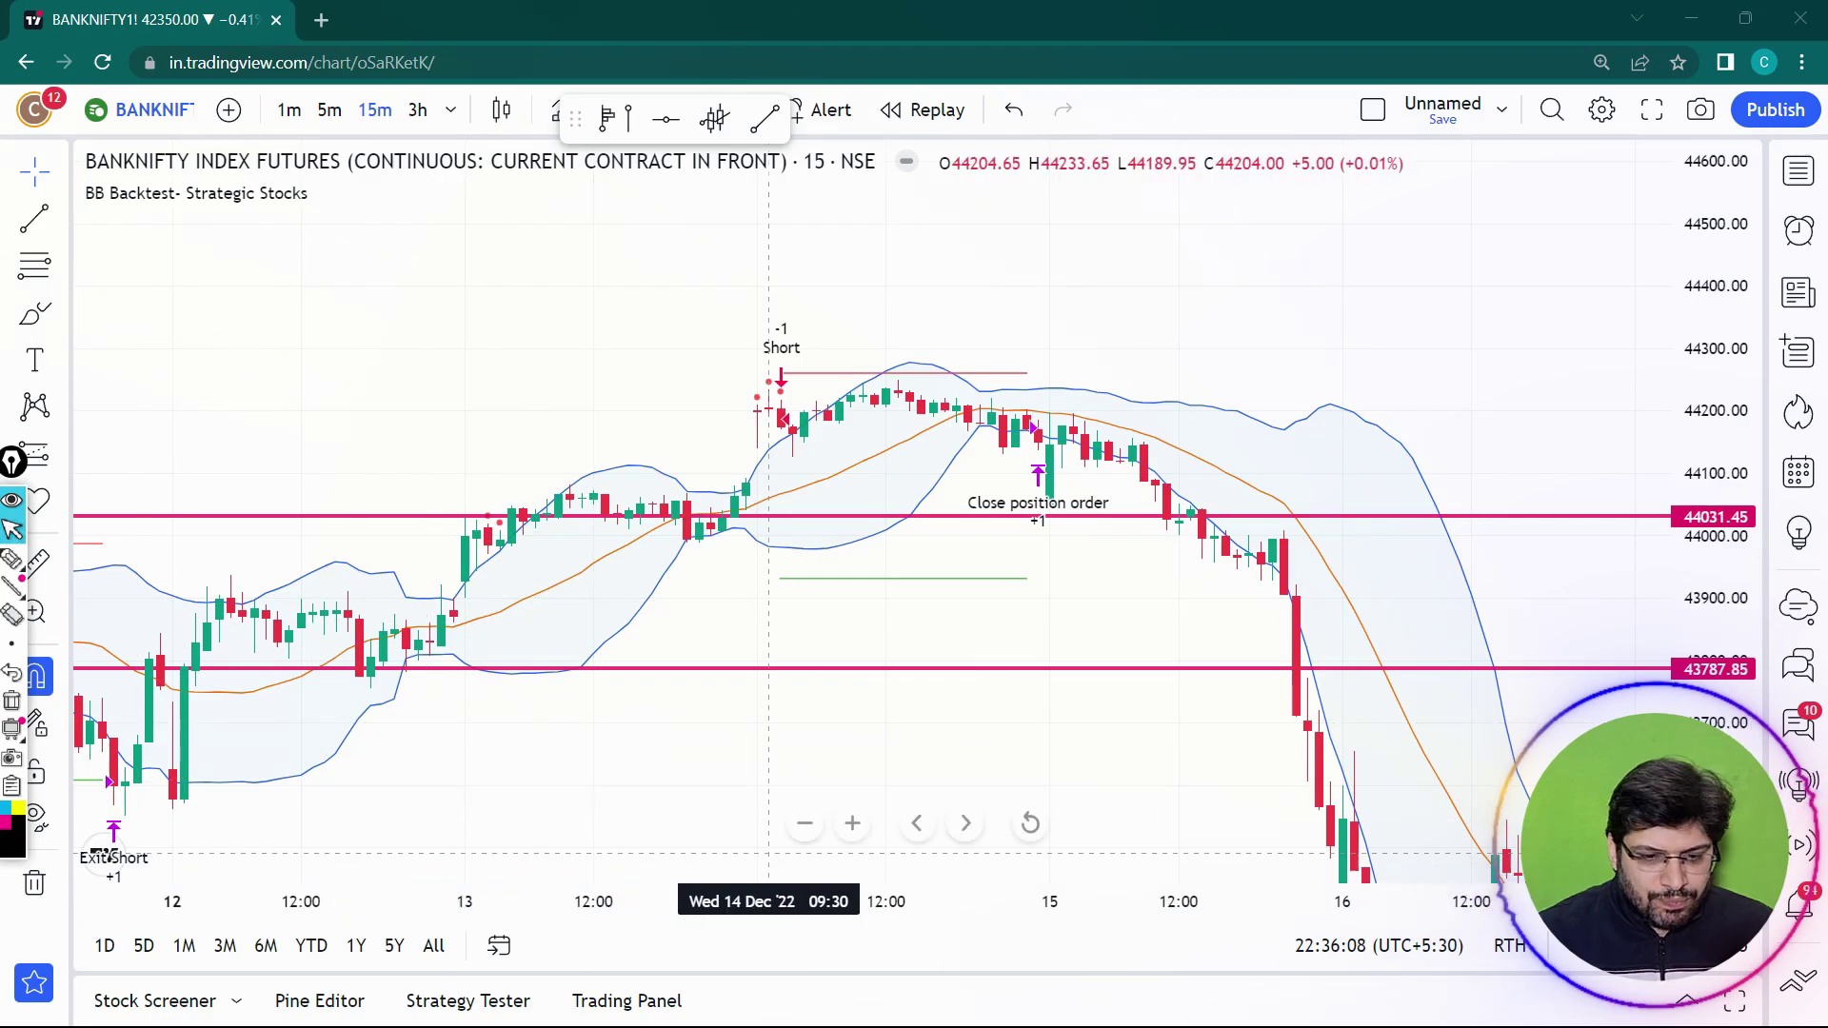
Step: Zoom in on the 14 December short trade and draw pen lines at its signal candle's high and its stop-loss level
left_click(852, 823)
left_click_drag(640, 668, 666, 649)
left_click_drag(864, 595, 1259, 595)
left_click_drag(1714, 457, 1714, 361)
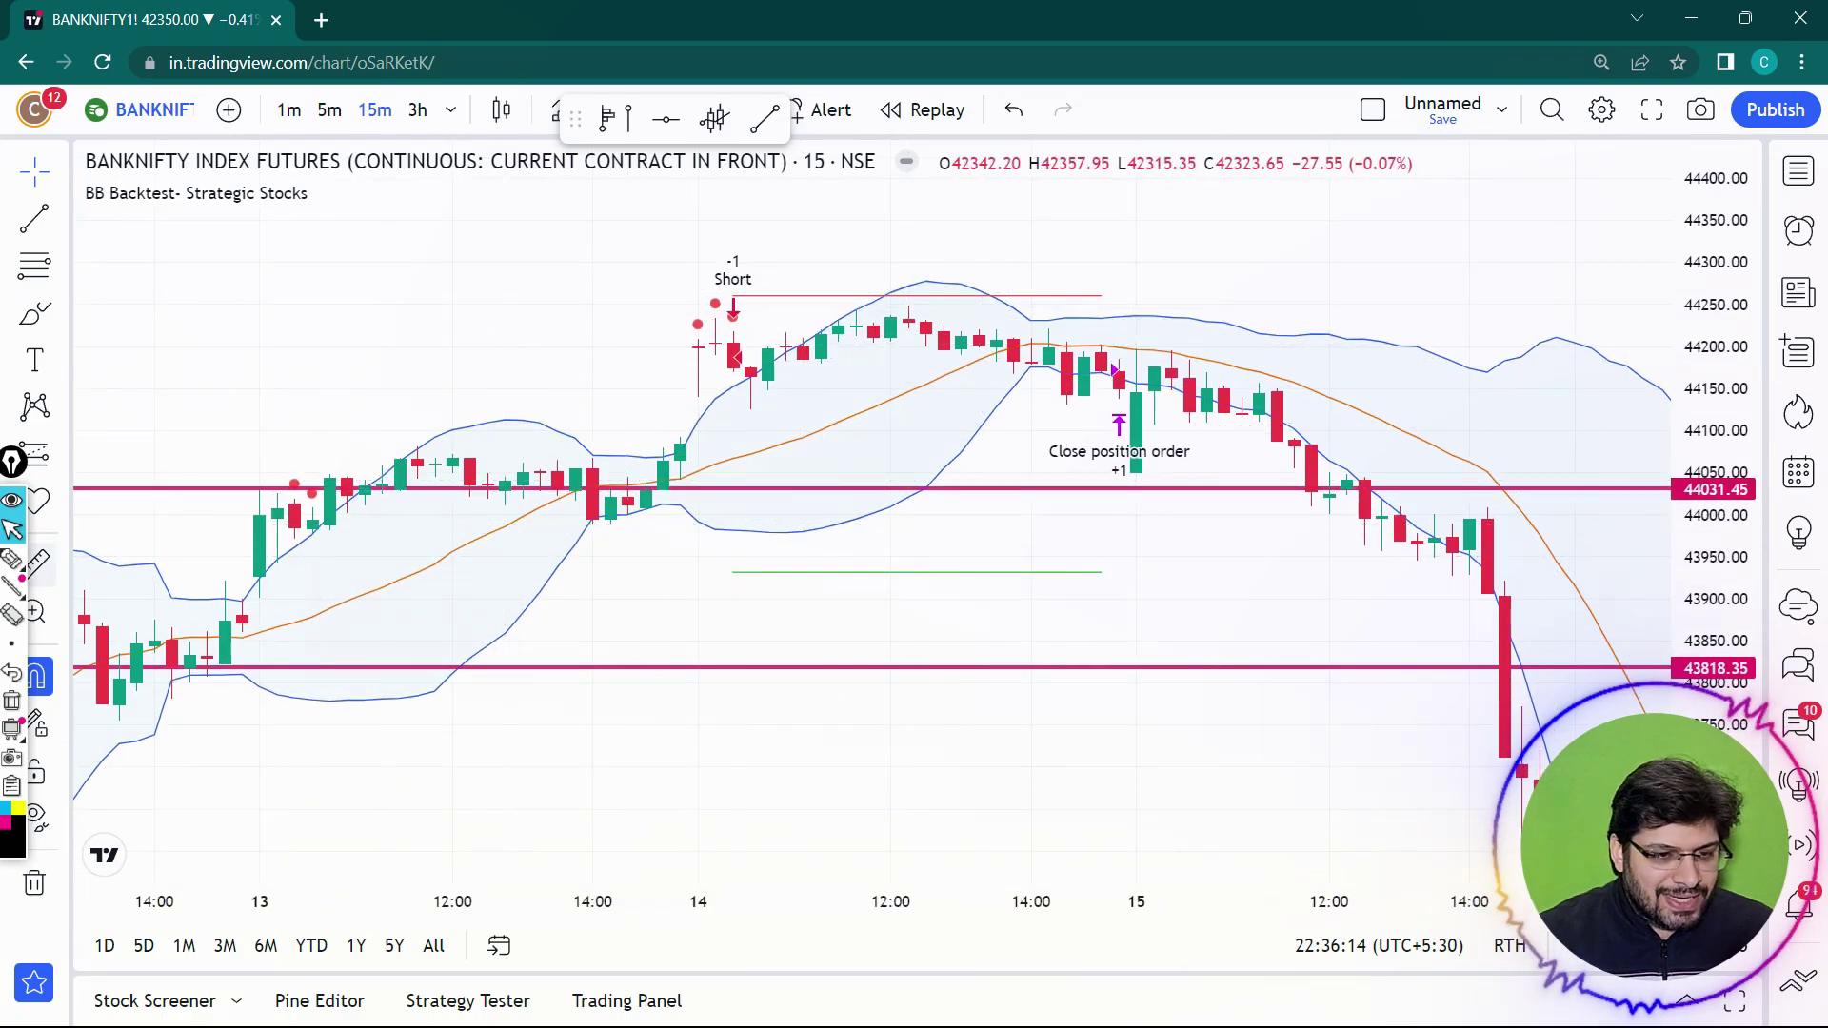
left_click(11, 559)
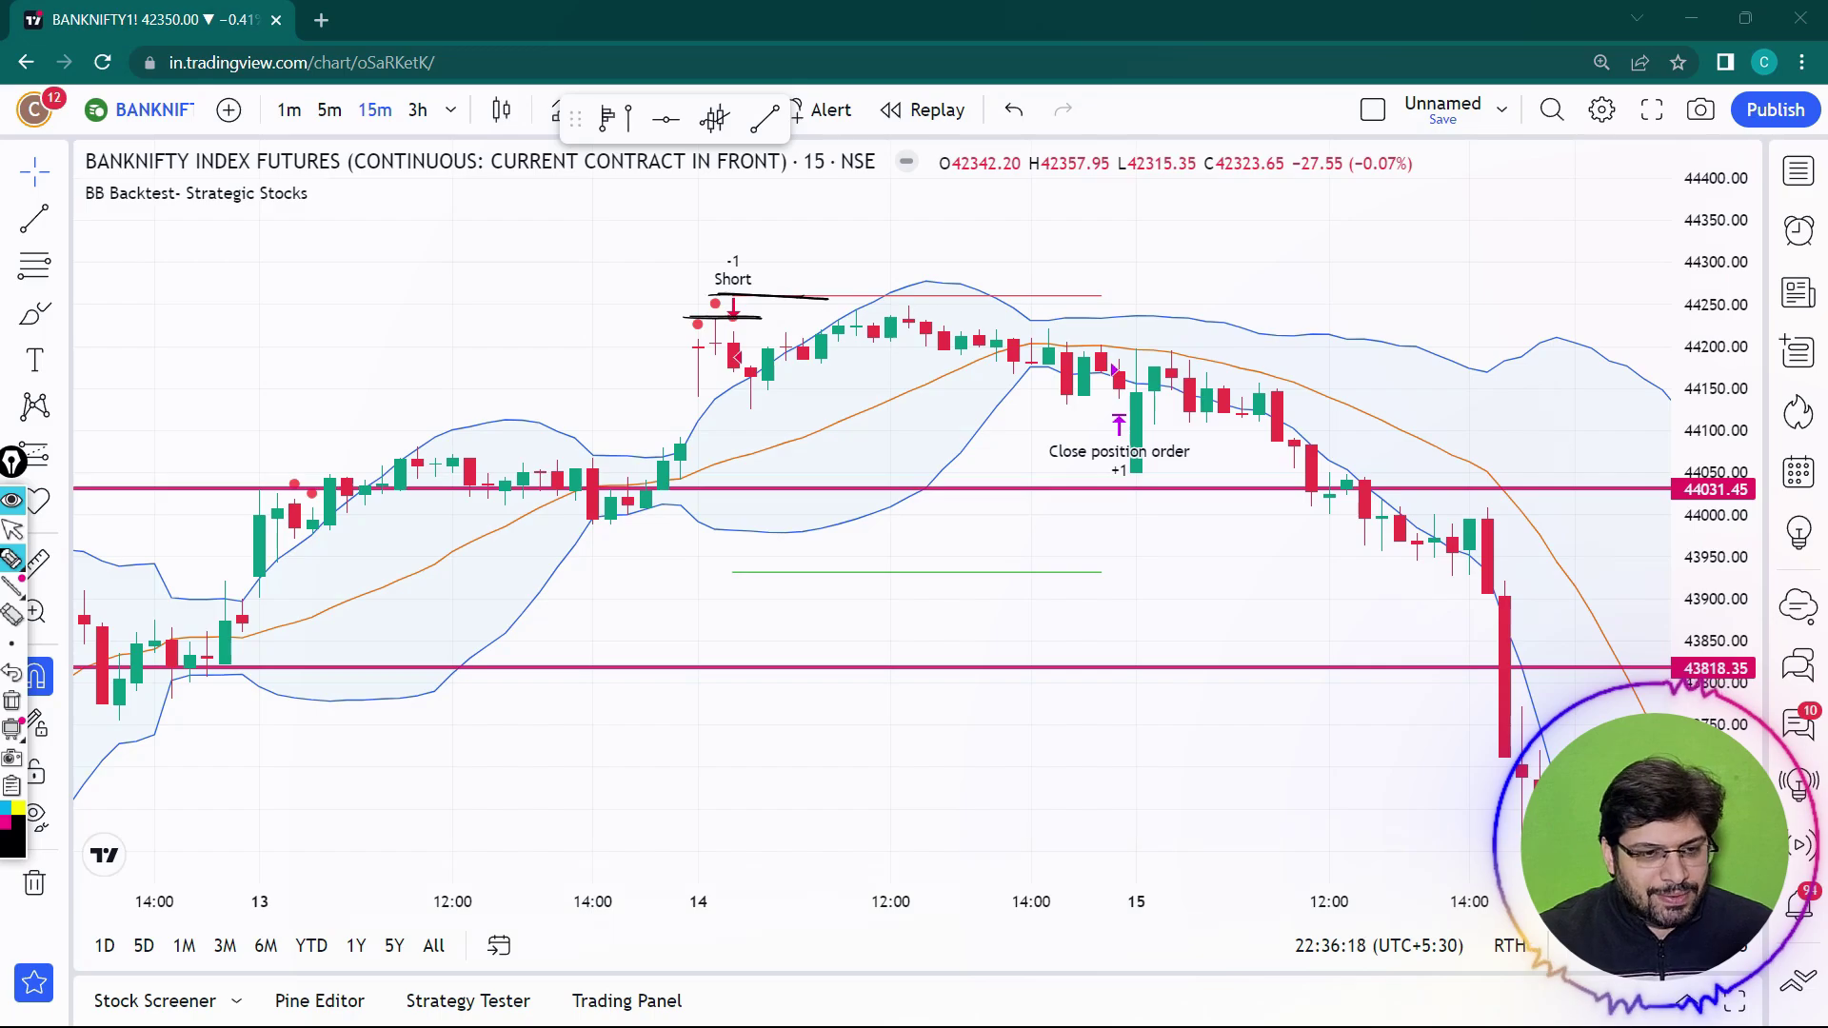
left_click(12, 529)
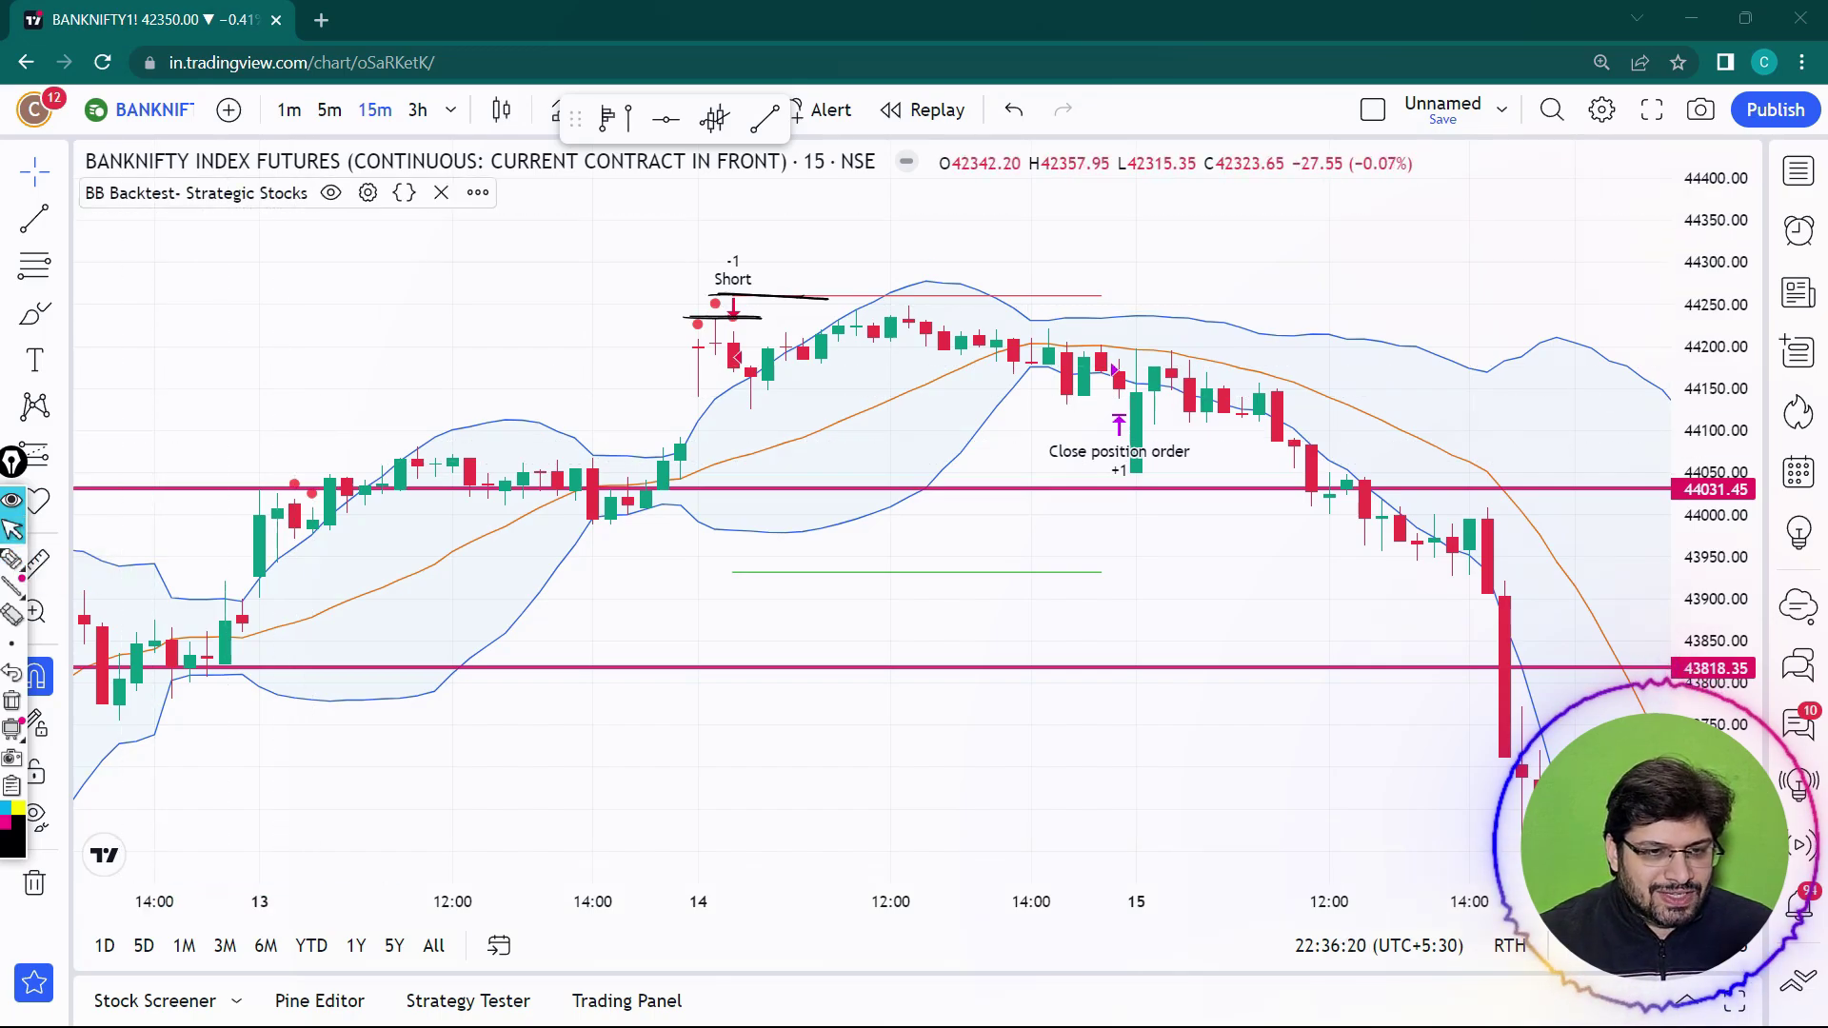
Step: Open the BB Backtest settings beside the 14 December short trade, leaving the trade in view, and clear the pen marks
left_click(367, 192)
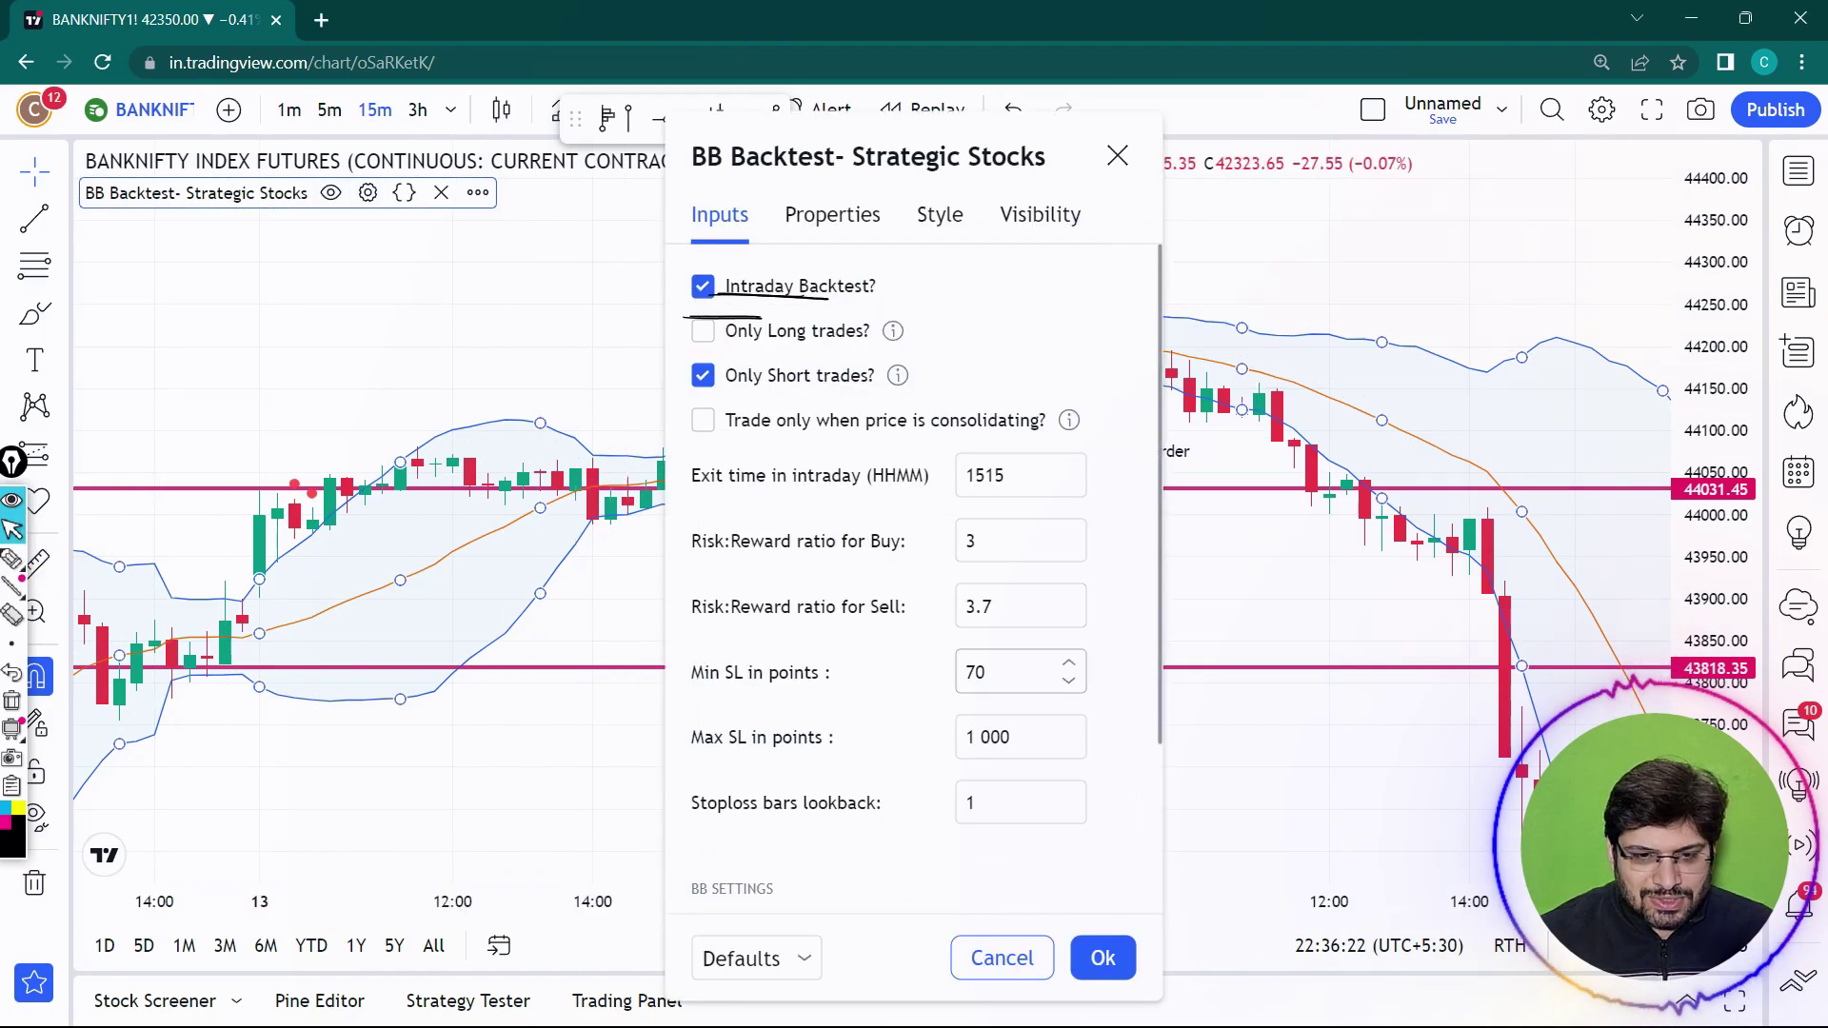
left_click_drag(837, 171, 369, 215)
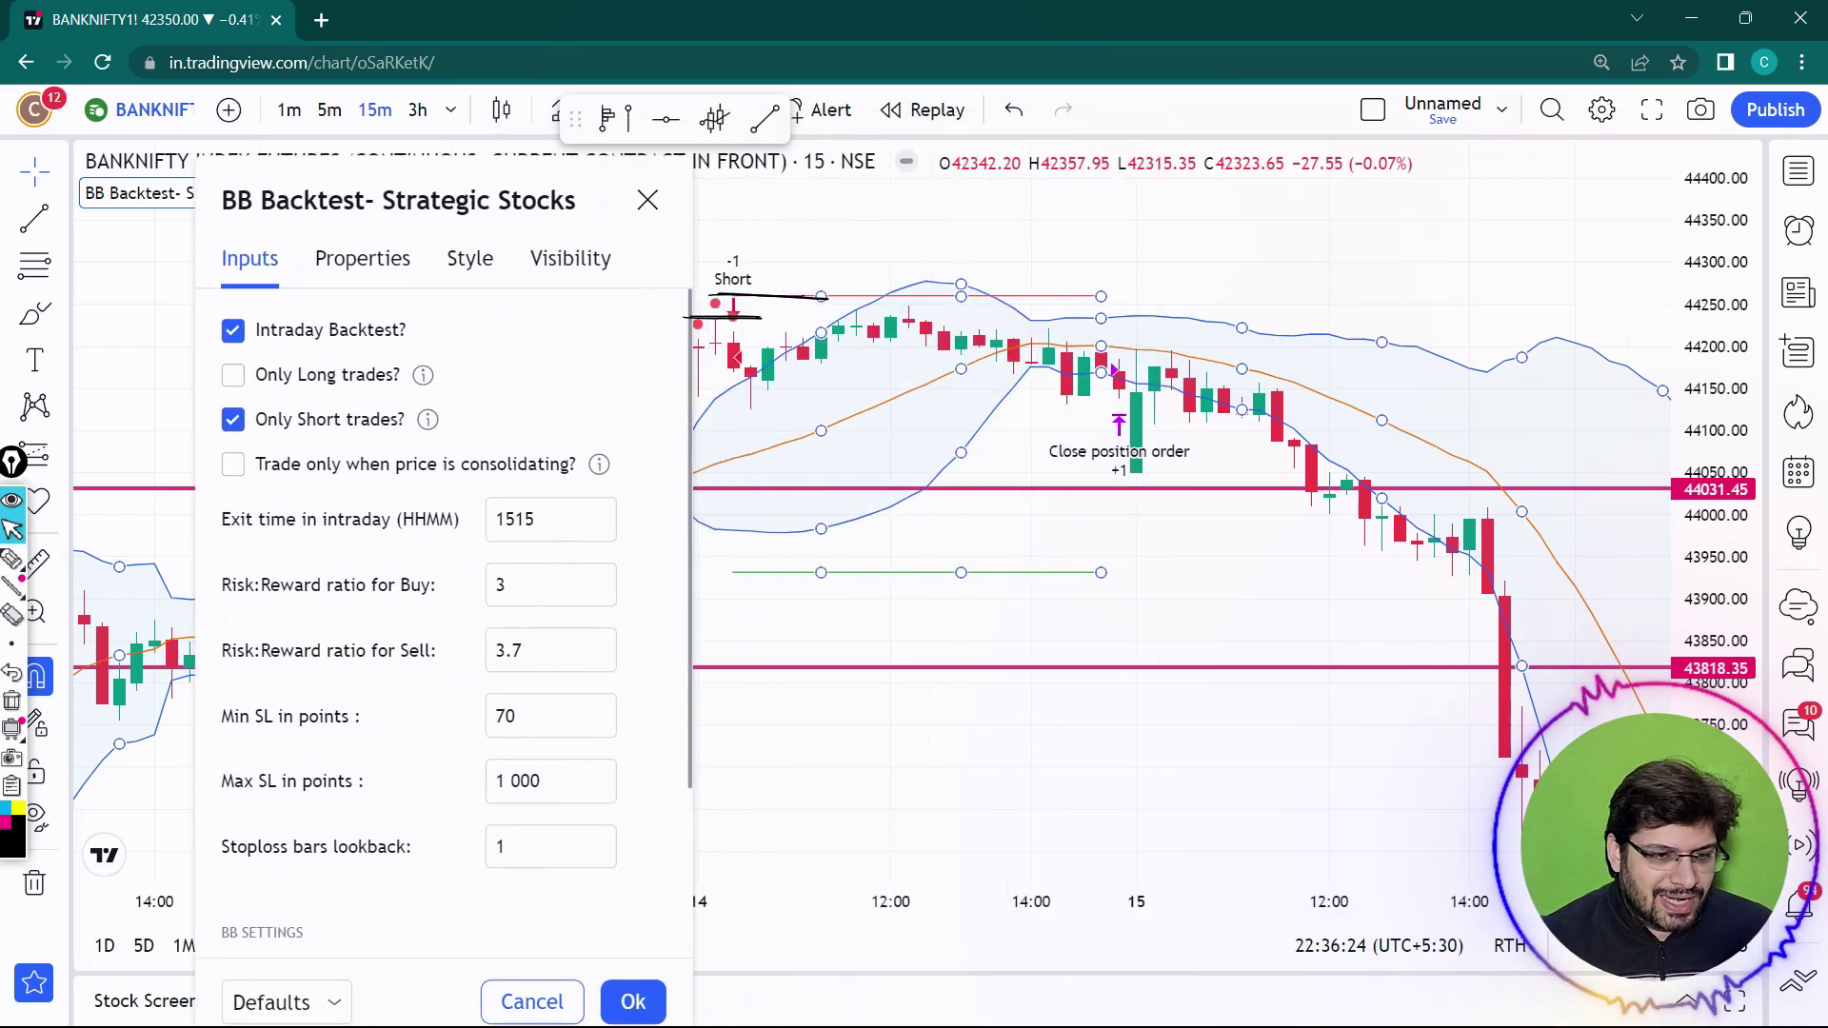
left_click(11, 700)
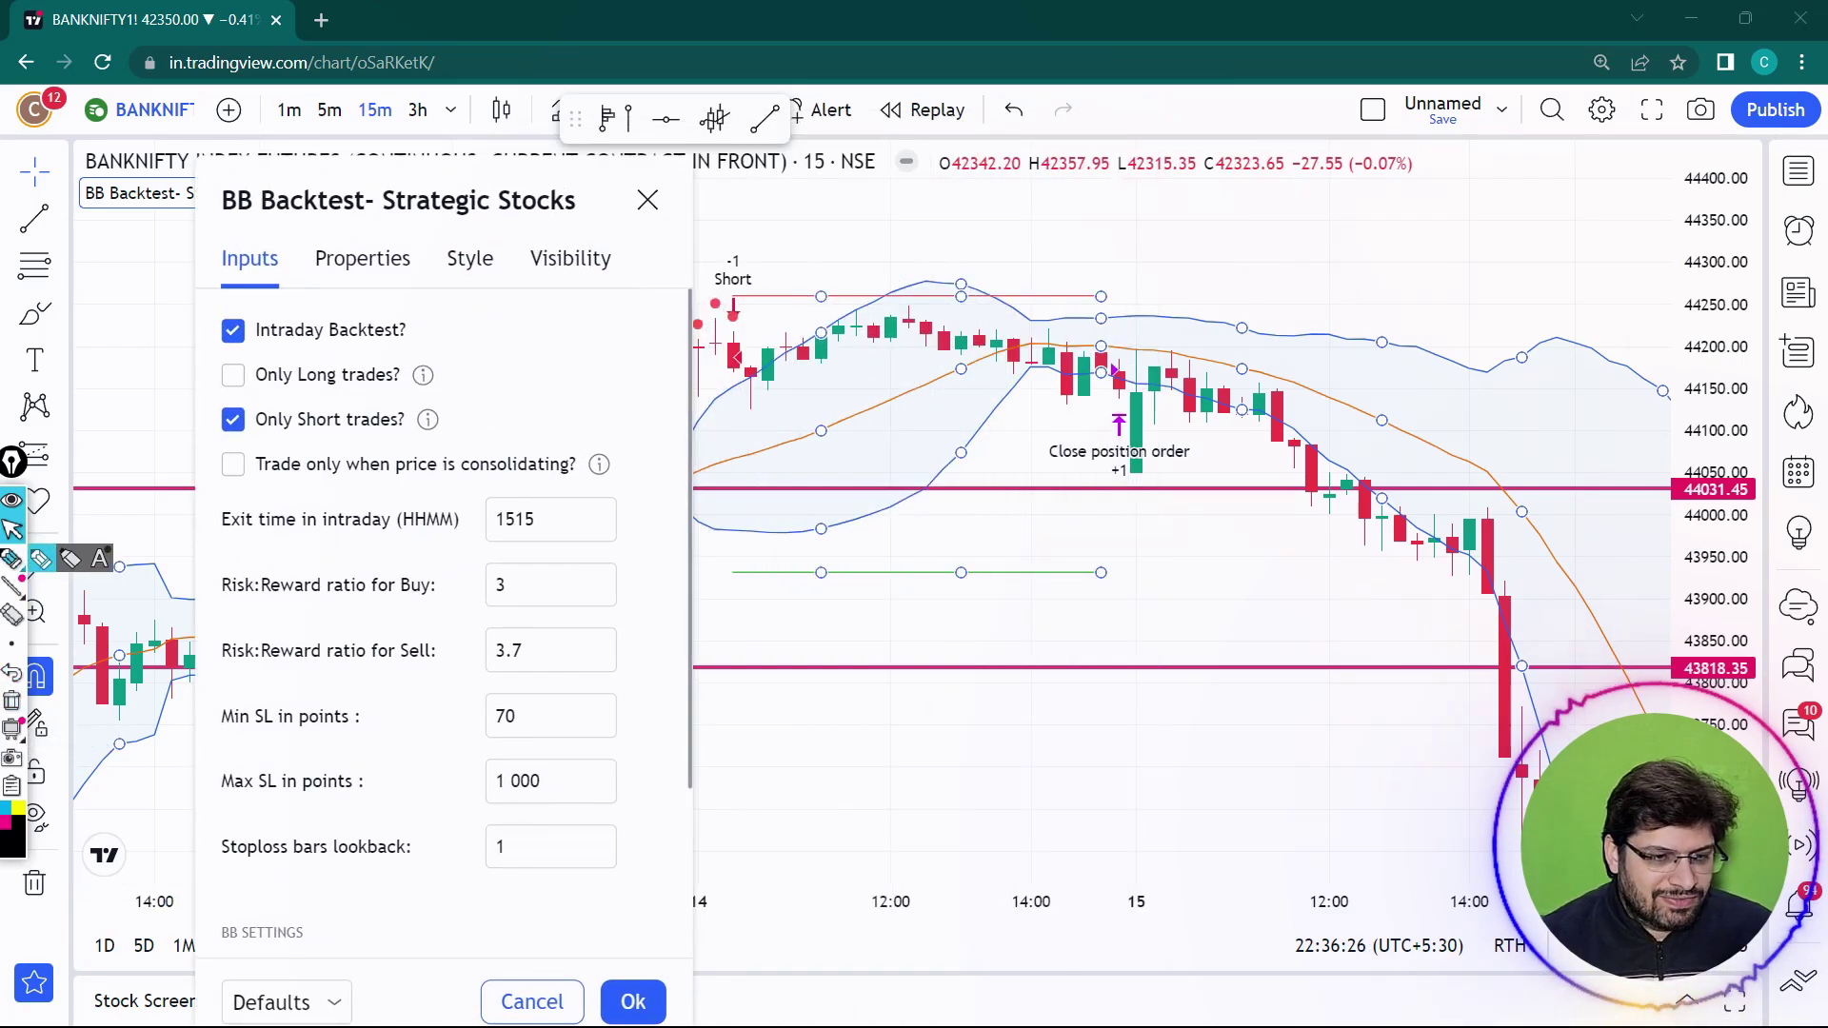
Step: Circle the short trade's stop-loss line, target line and exit point, plus the Intraday Backtest option and the 1515 exit time
left_click(11, 559)
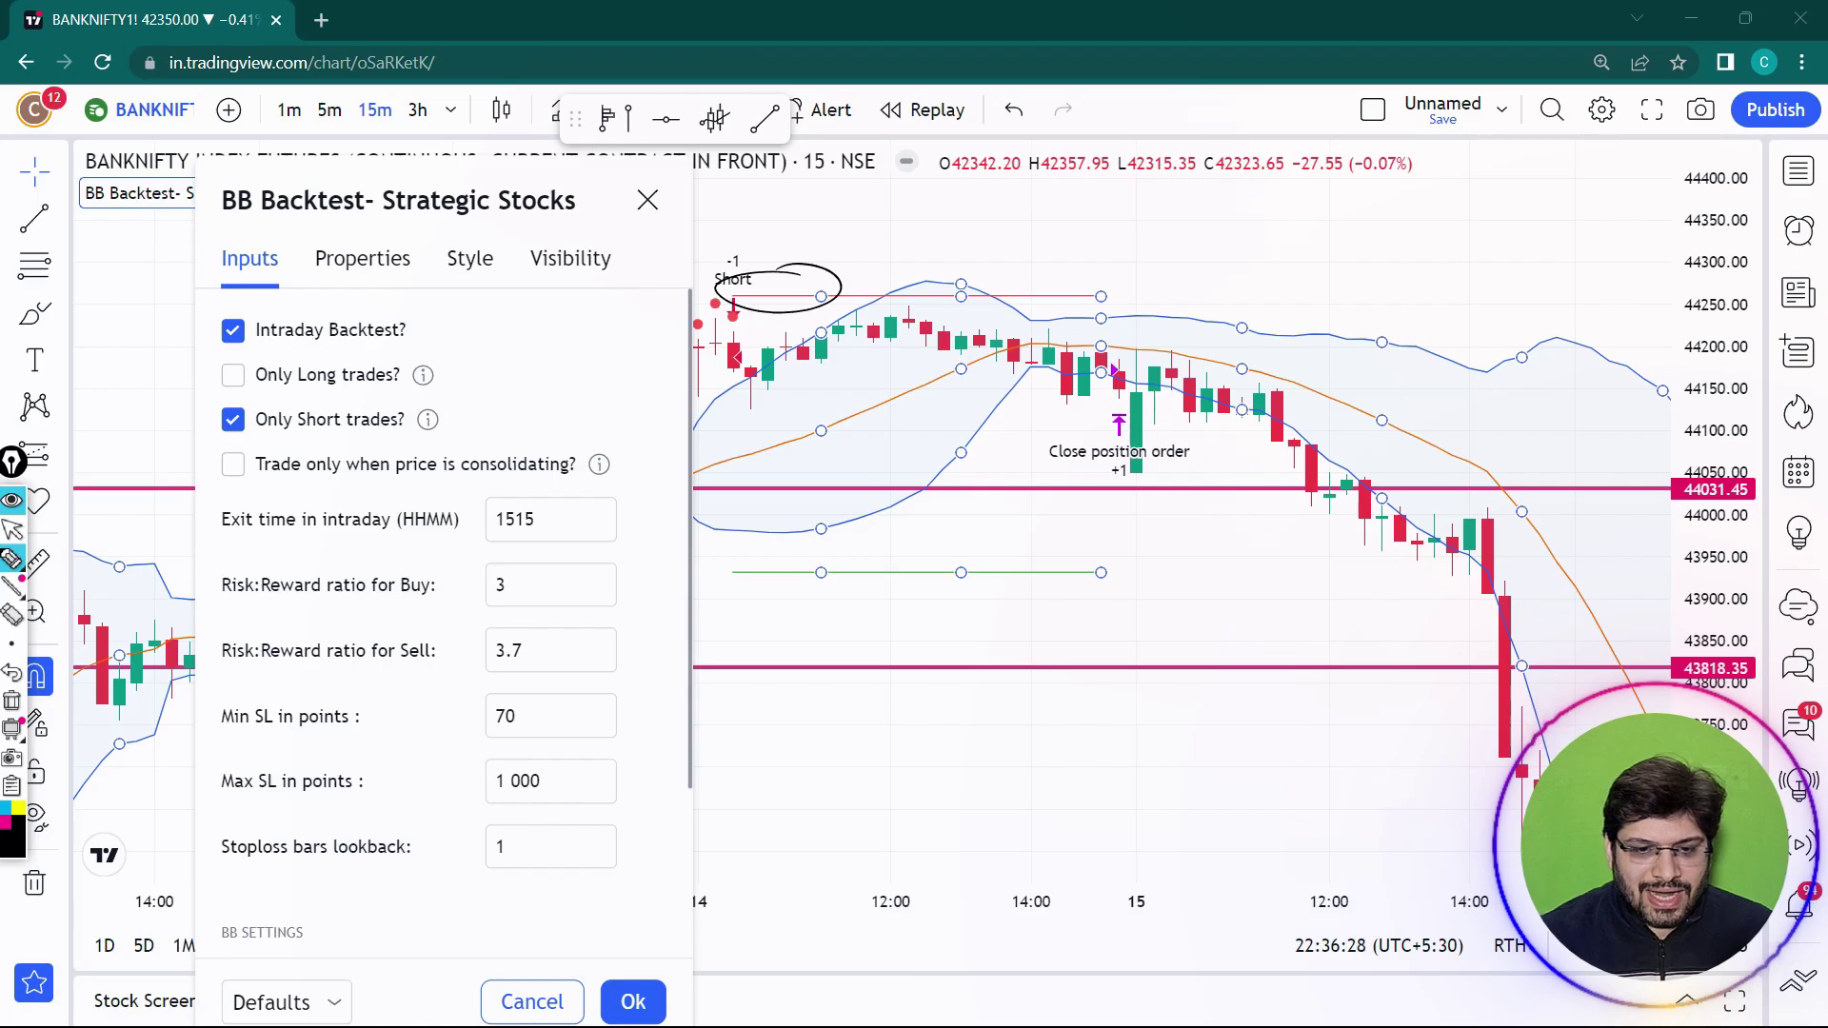
left_click_drag(795, 556, 867, 556)
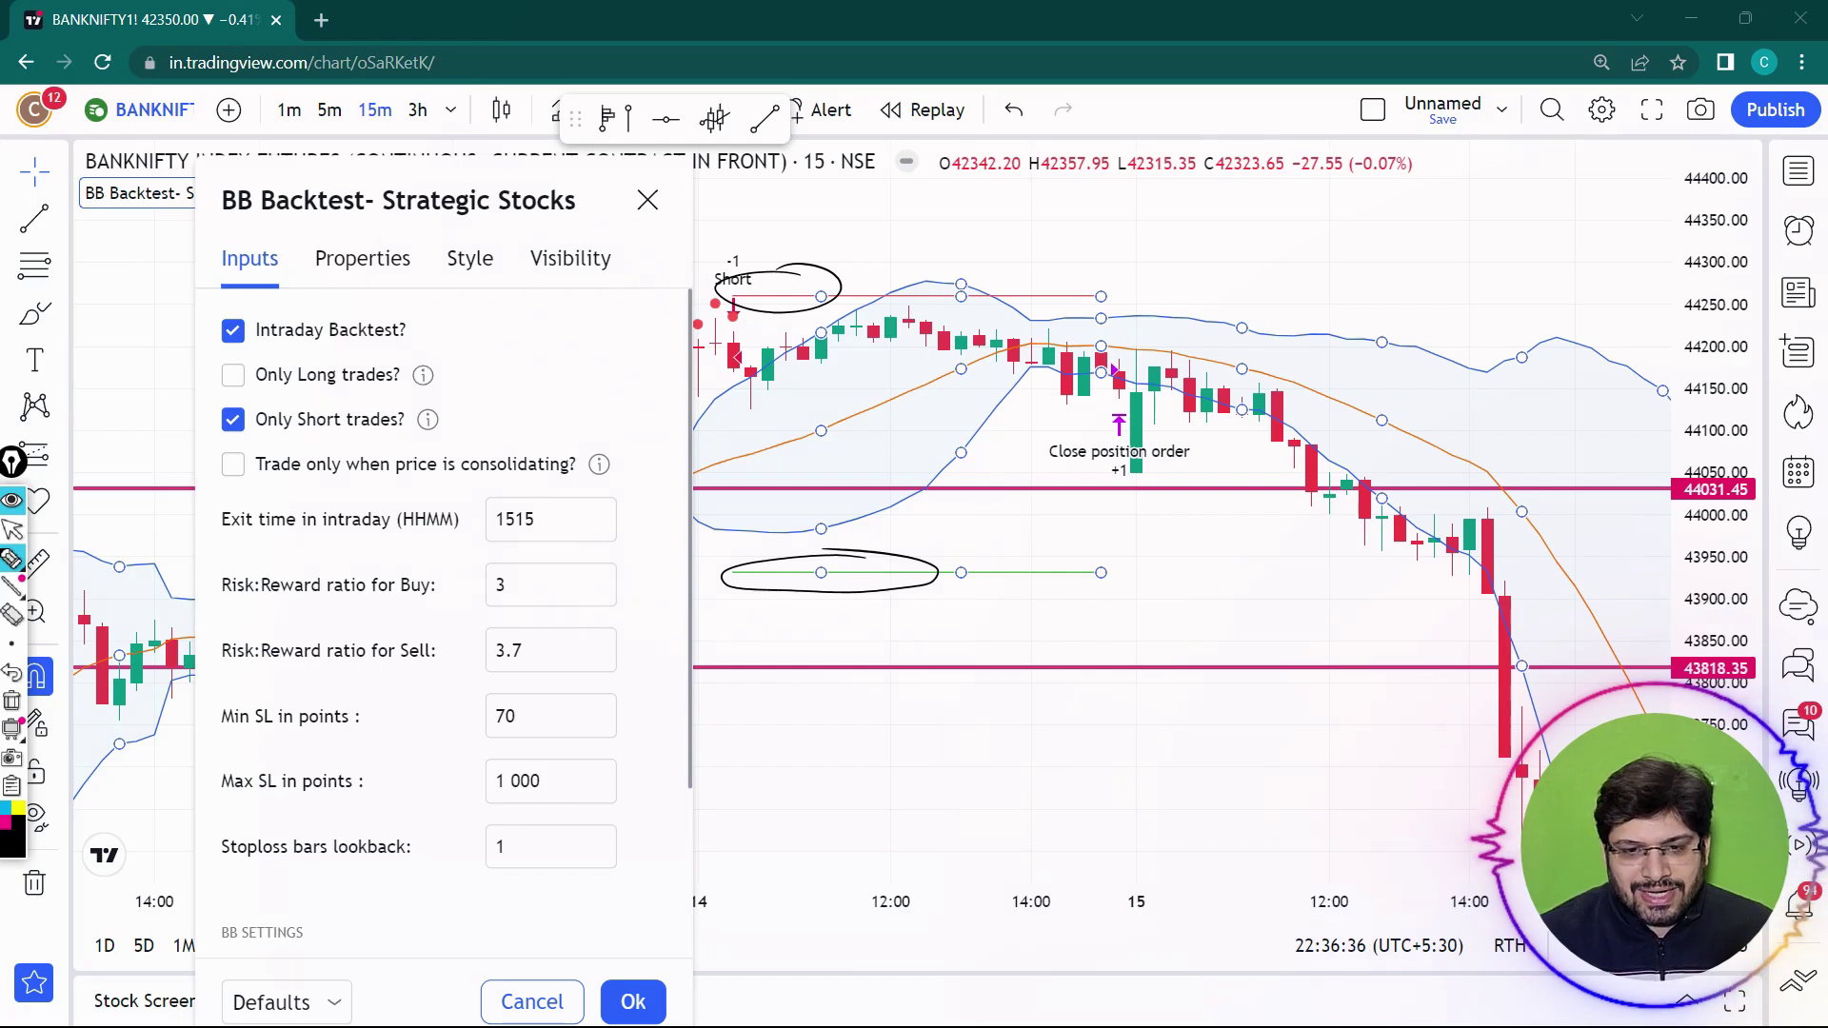
left_click_drag(1138, 360, 1145, 377)
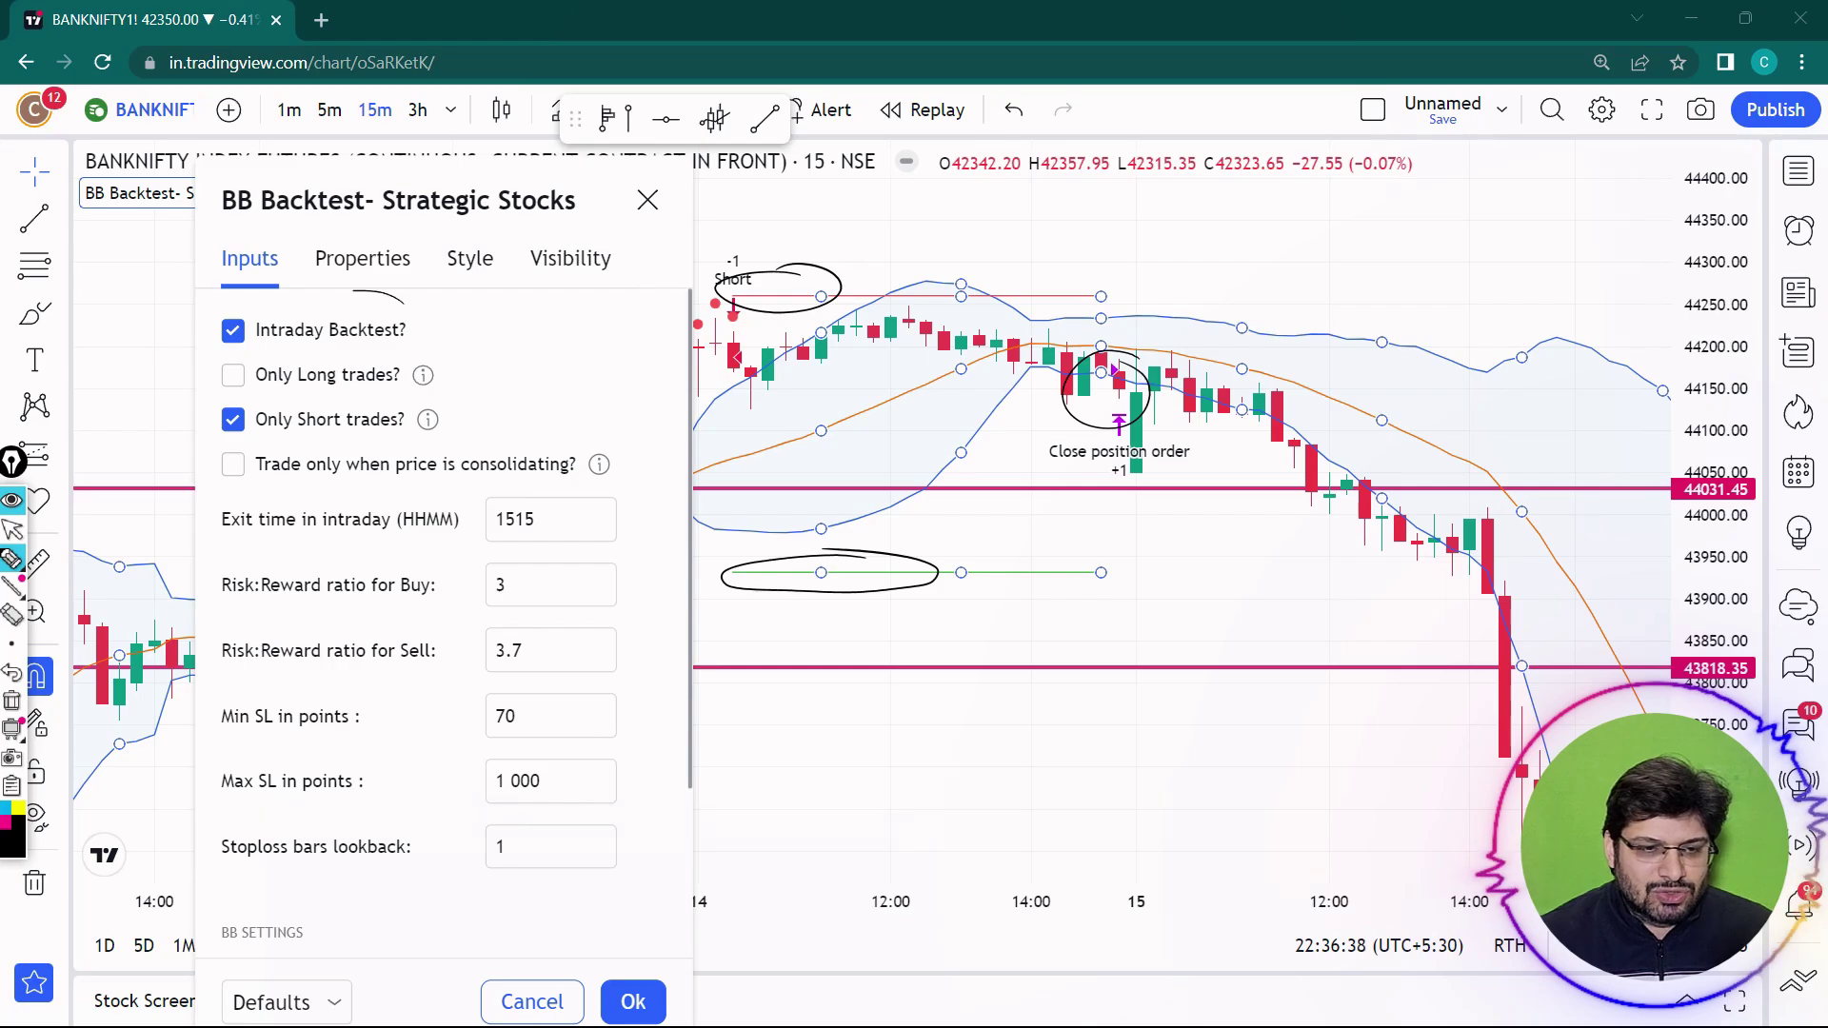
left_click_drag(352, 291, 398, 322)
left_click_drag(552, 497, 568, 520)
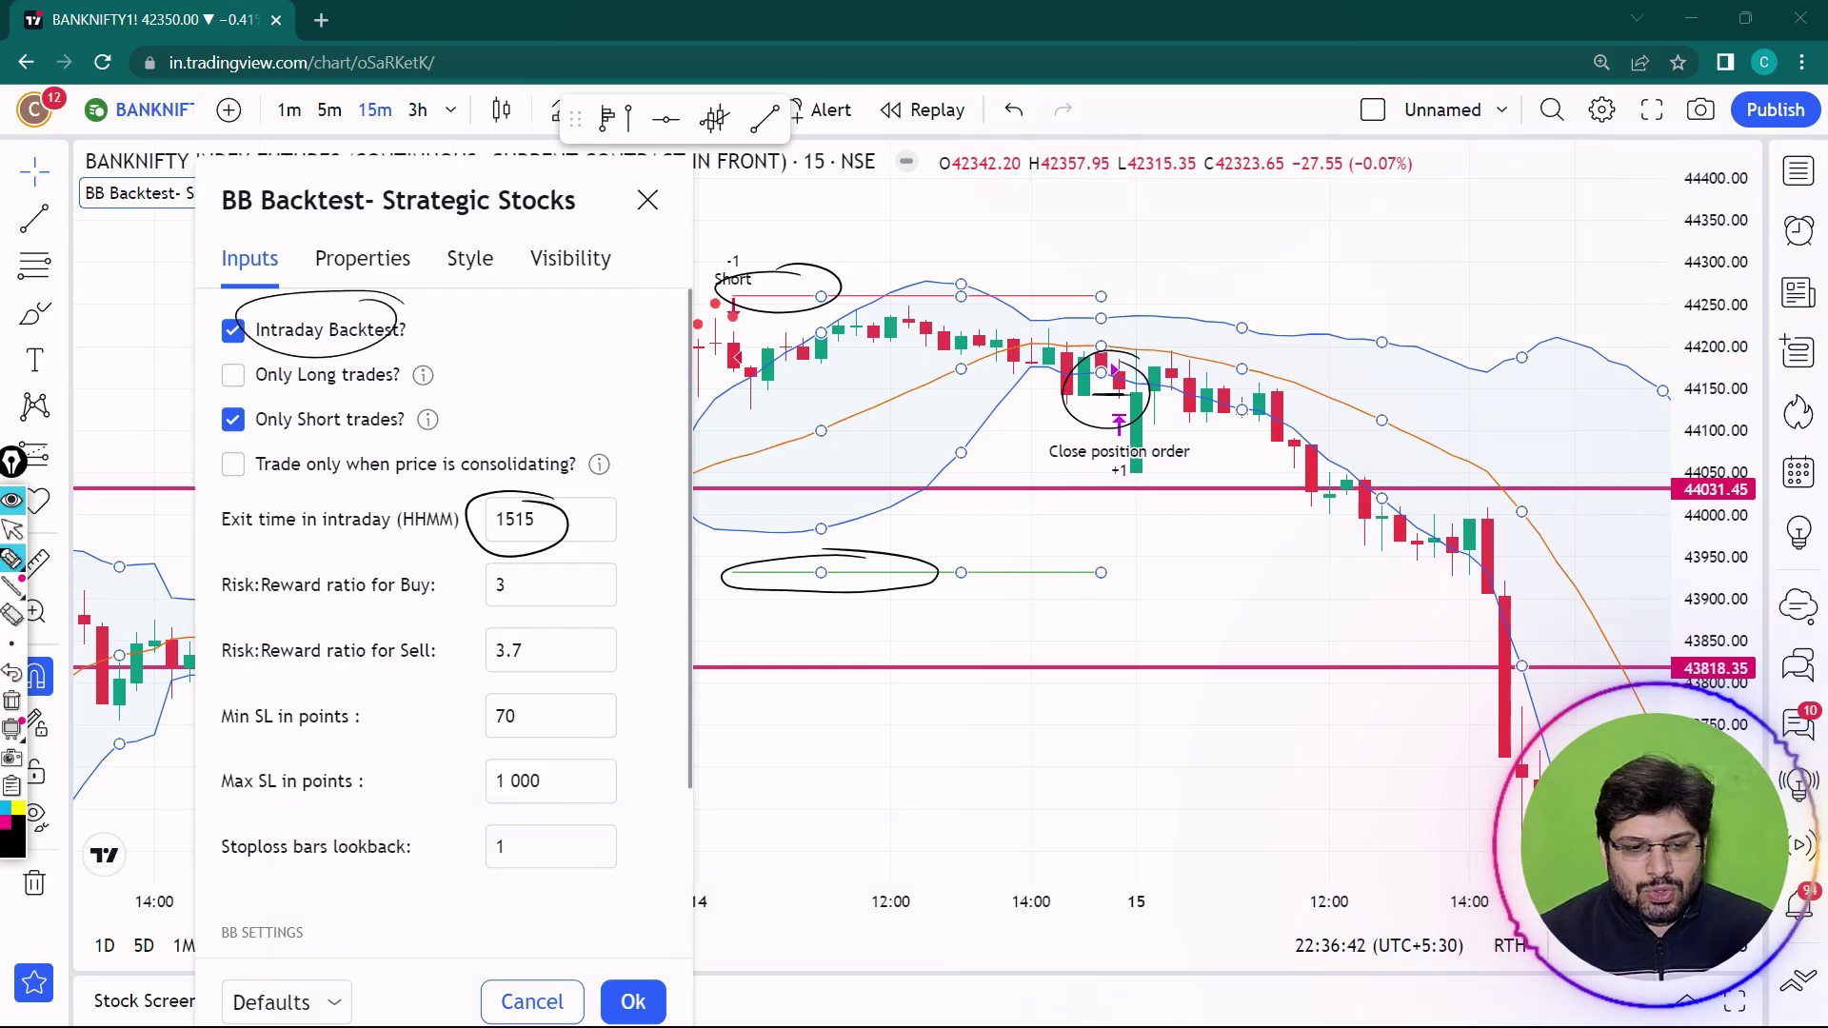
Step: Close the strategy settings and clear all pen marks from the chart
left_click(13, 529)
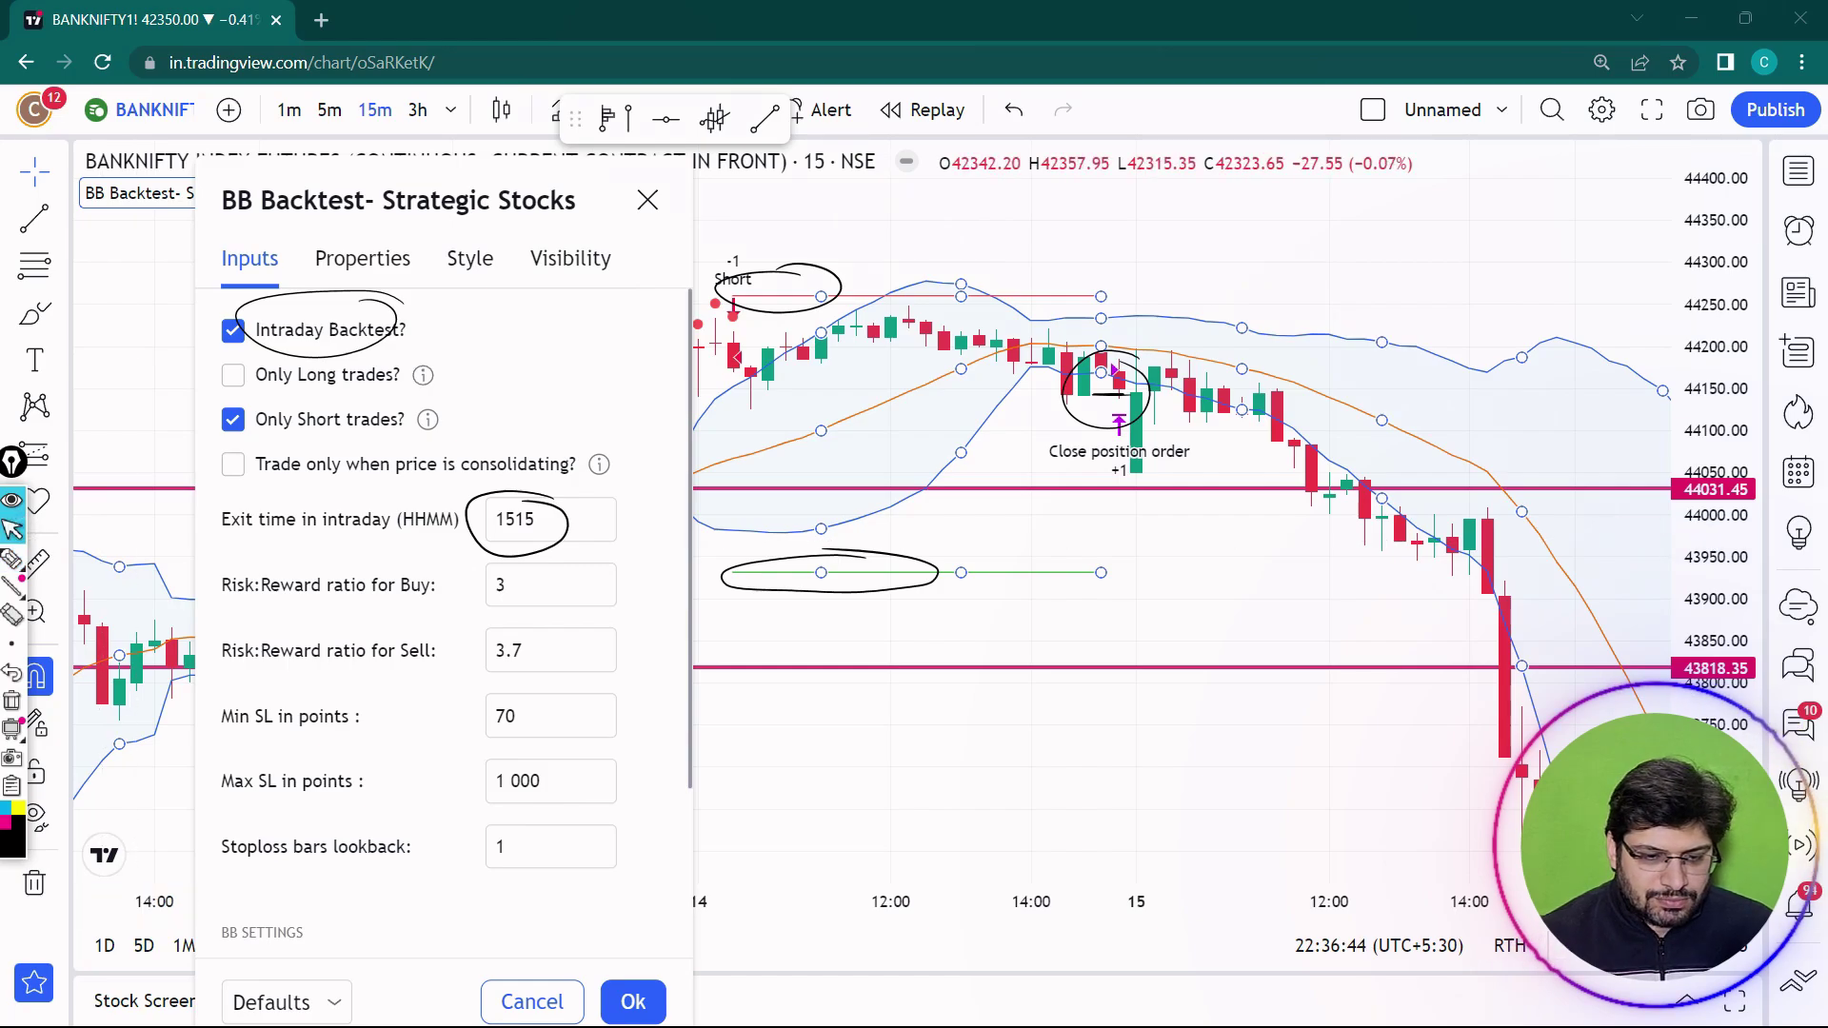
left_click(633, 1002)
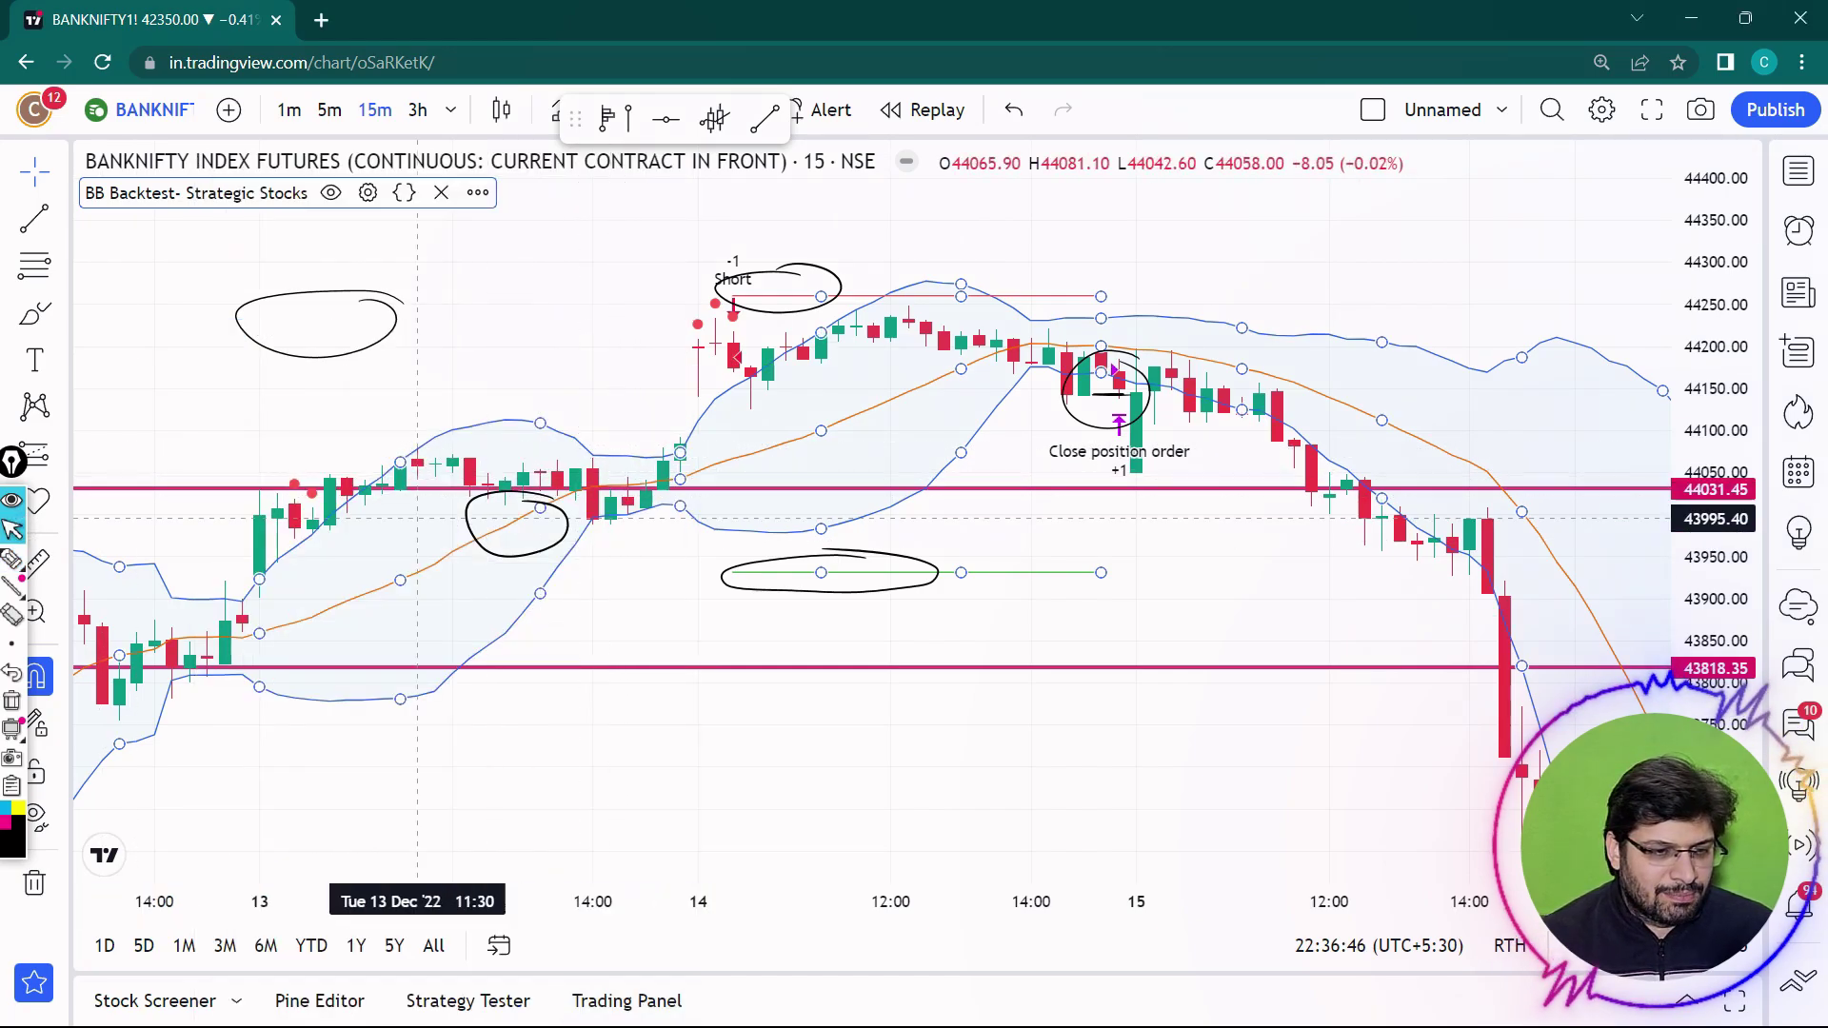
left_click(11, 614)
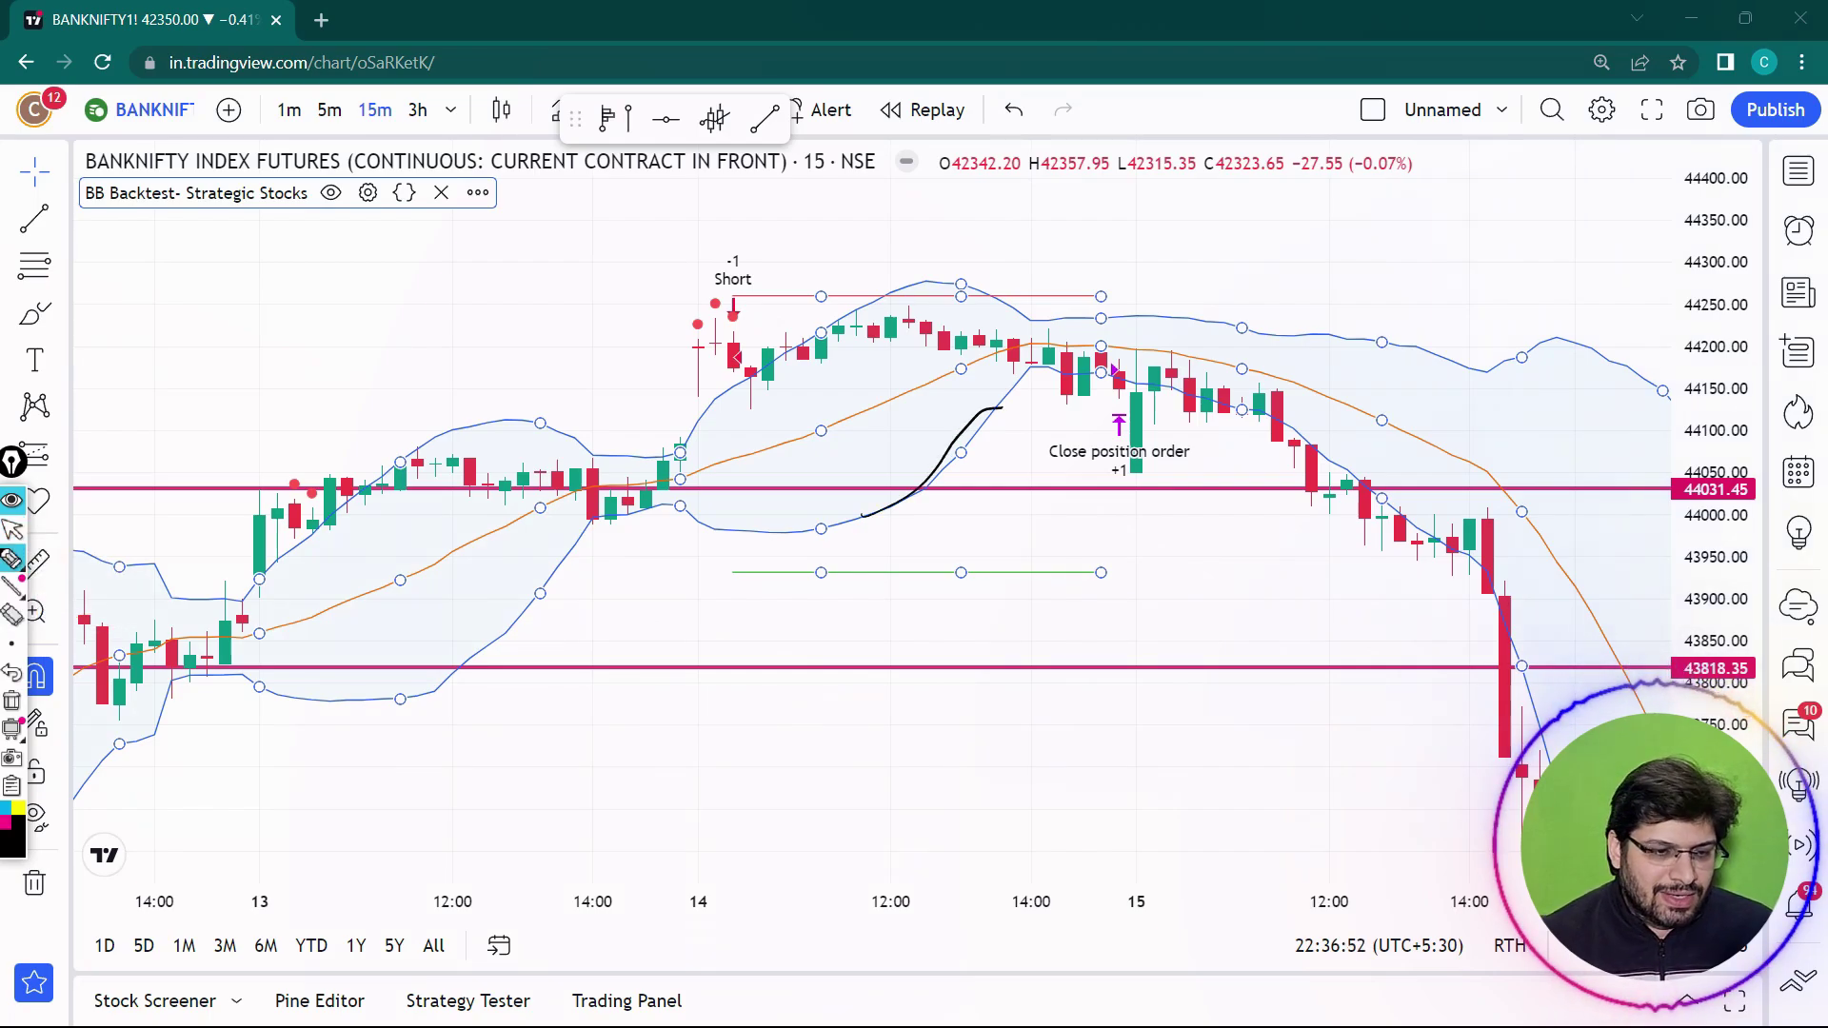
left_click(11, 700)
left_click(11, 529)
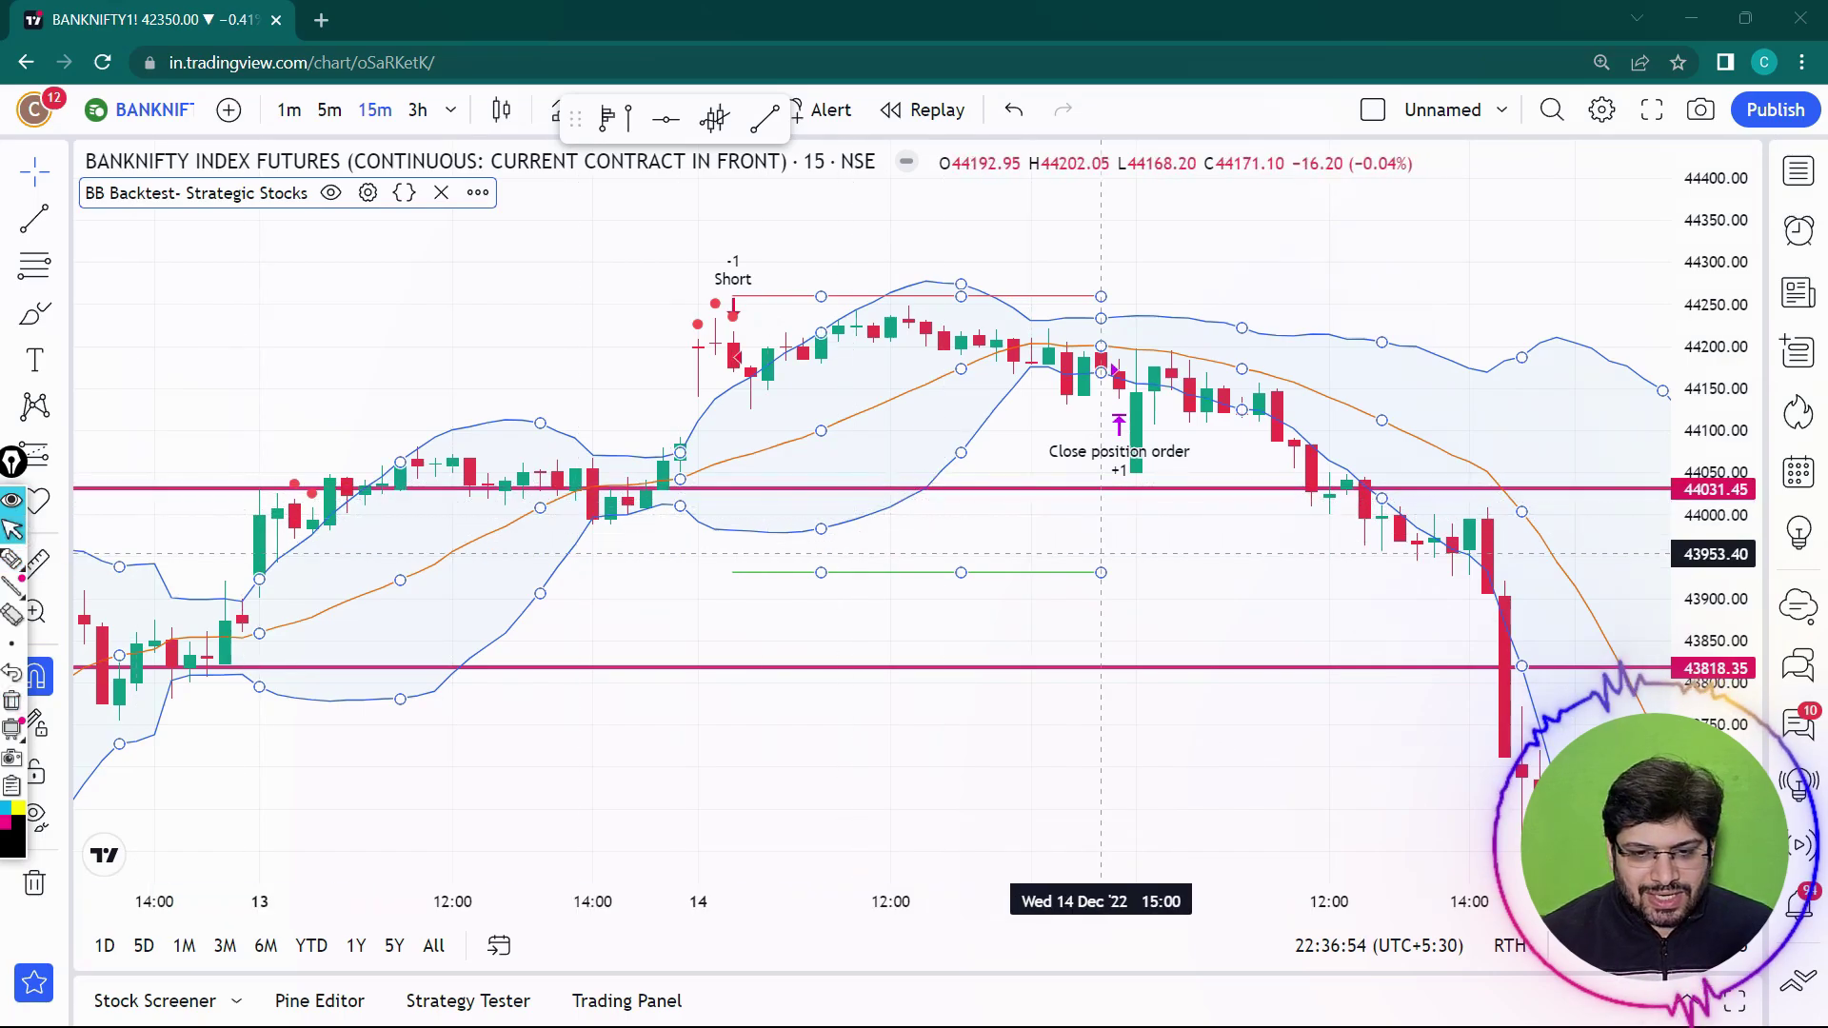
Step: Turn off the Only Short trades option in the BB Backtest settings while viewing the 16 December price drop
left_click_drag(1190, 575, 809, 403)
left_click_drag(1123, 544, 795, 331)
mouse_move(254, 194)
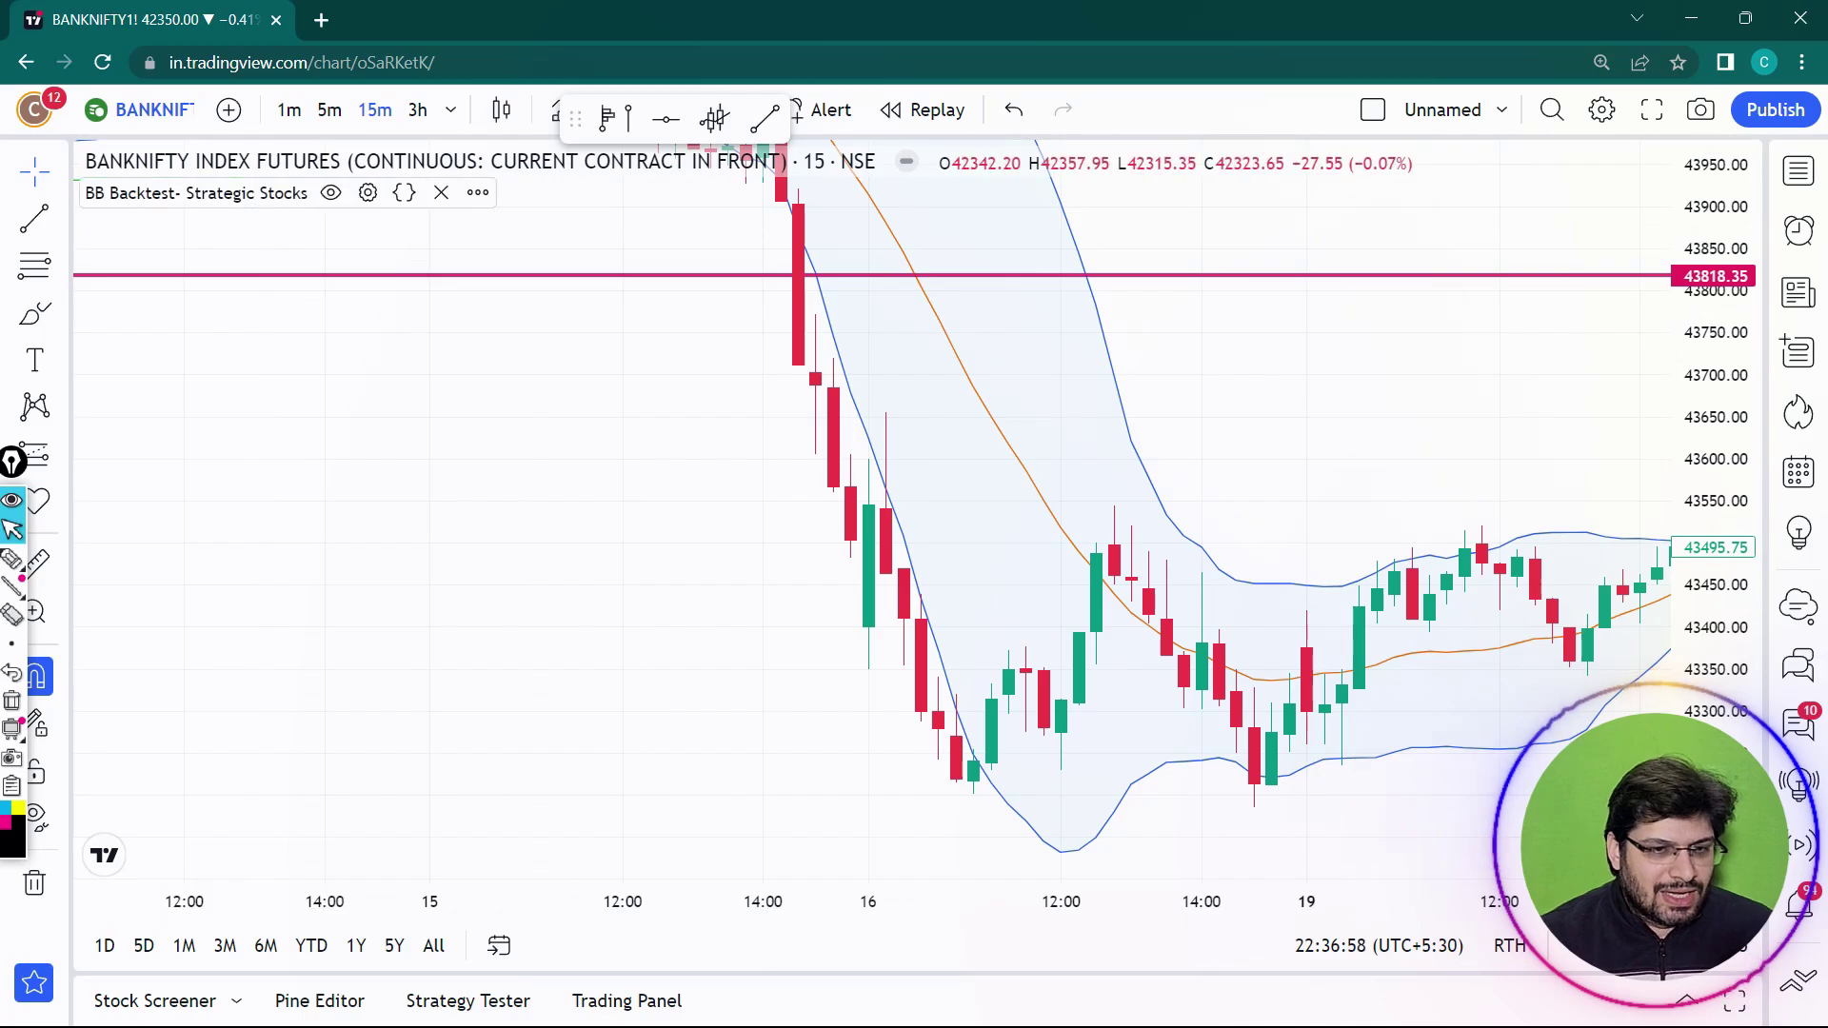
left_click(367, 192)
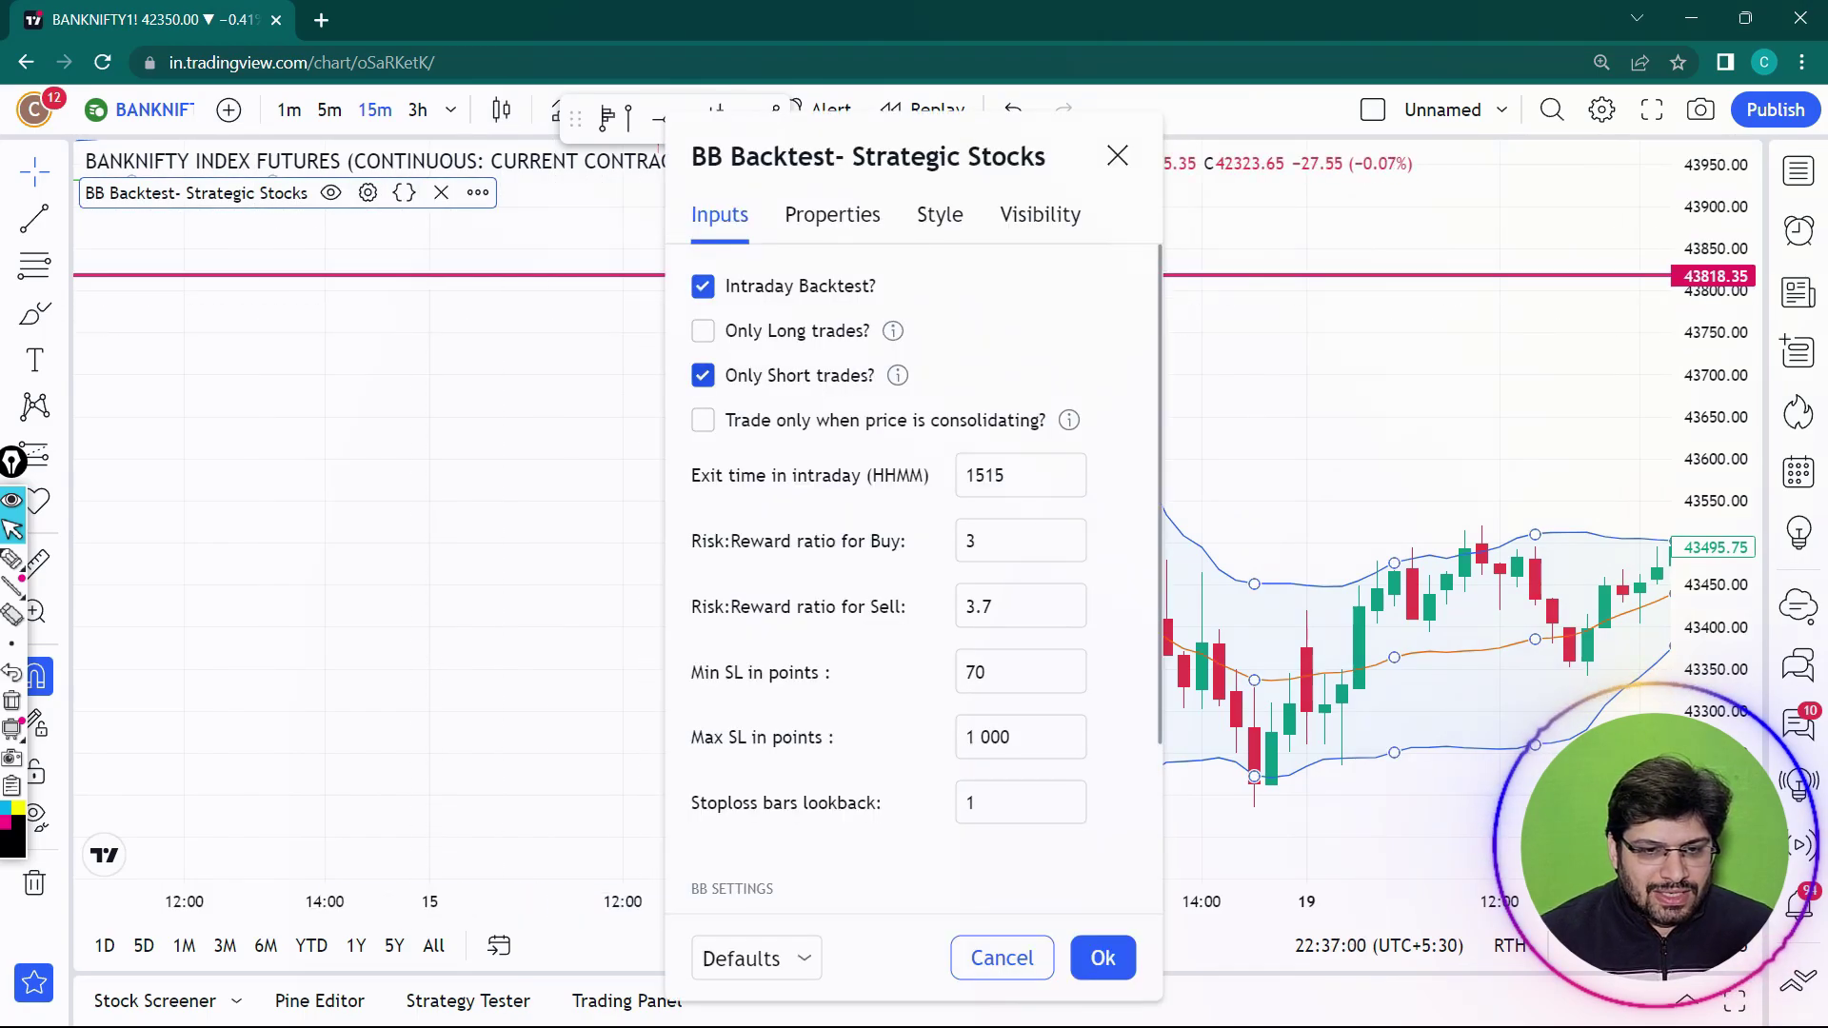
left_click(703, 375)
left_click(1103, 957)
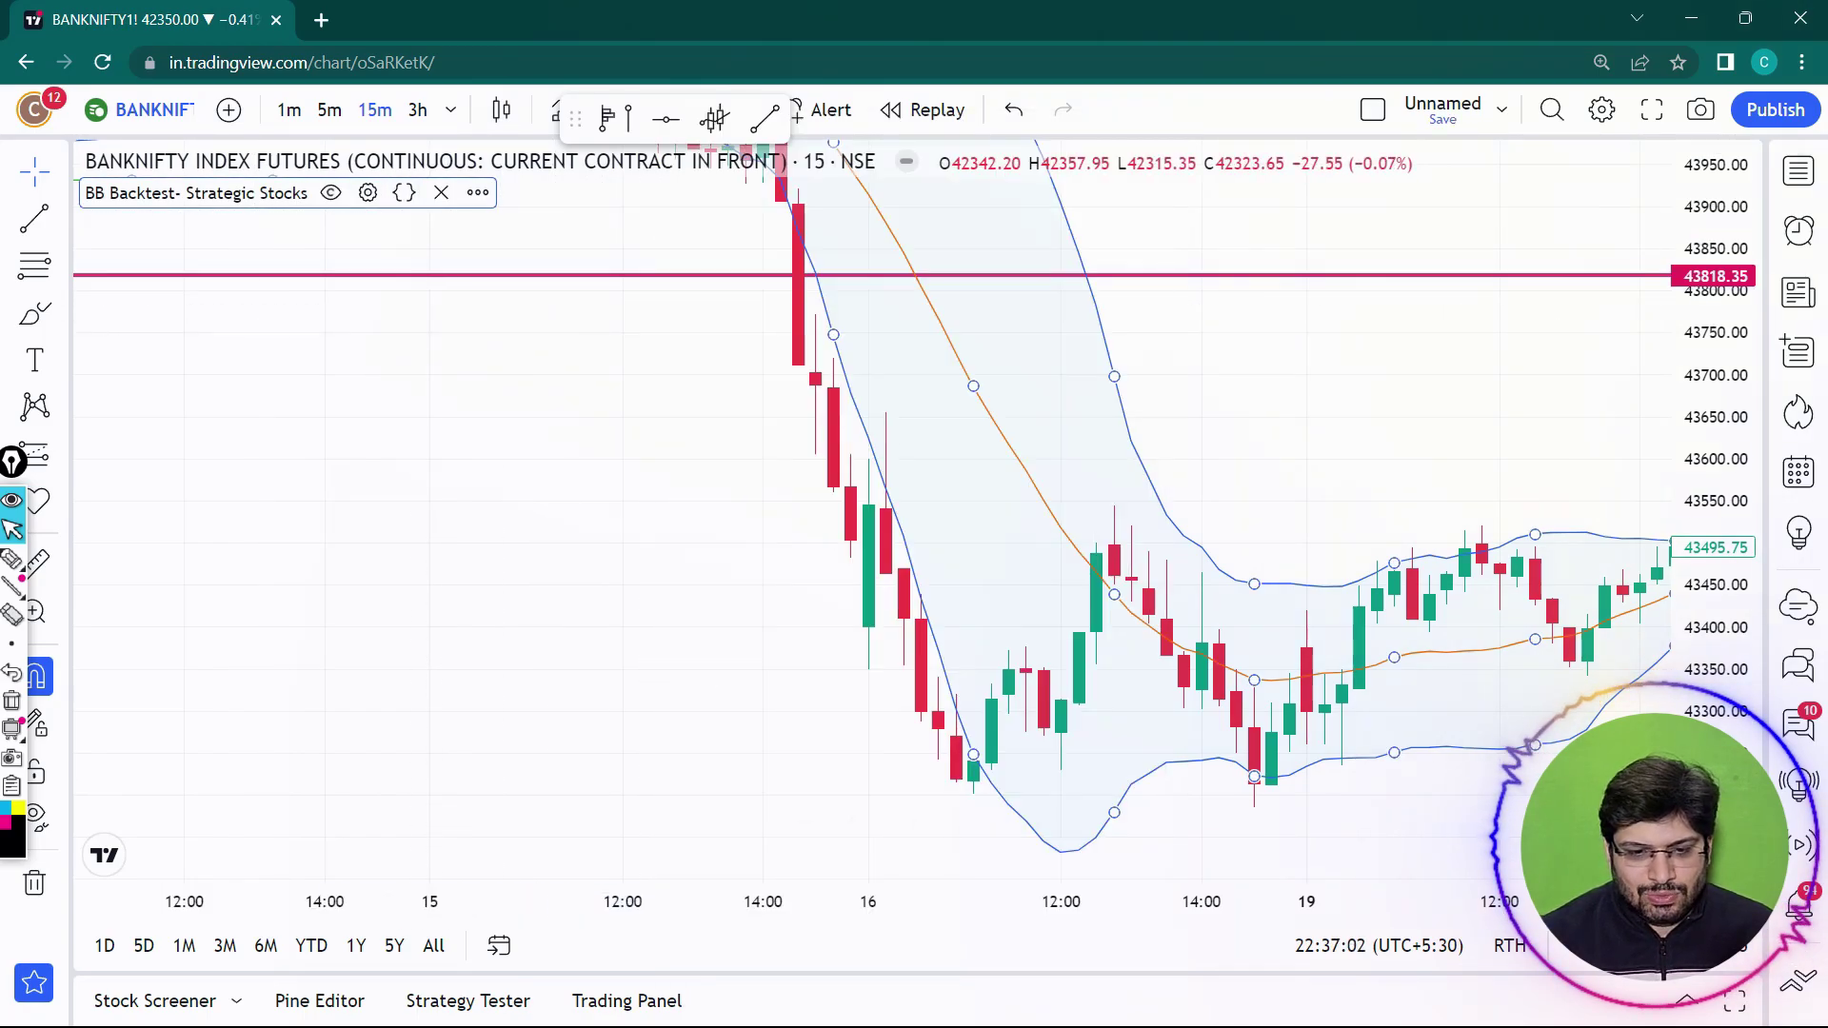
Step: Mark the 16 December buy trade with a pen check mark and draw a short line at its entry level
left_click_drag(1310, 388, 1193, 406)
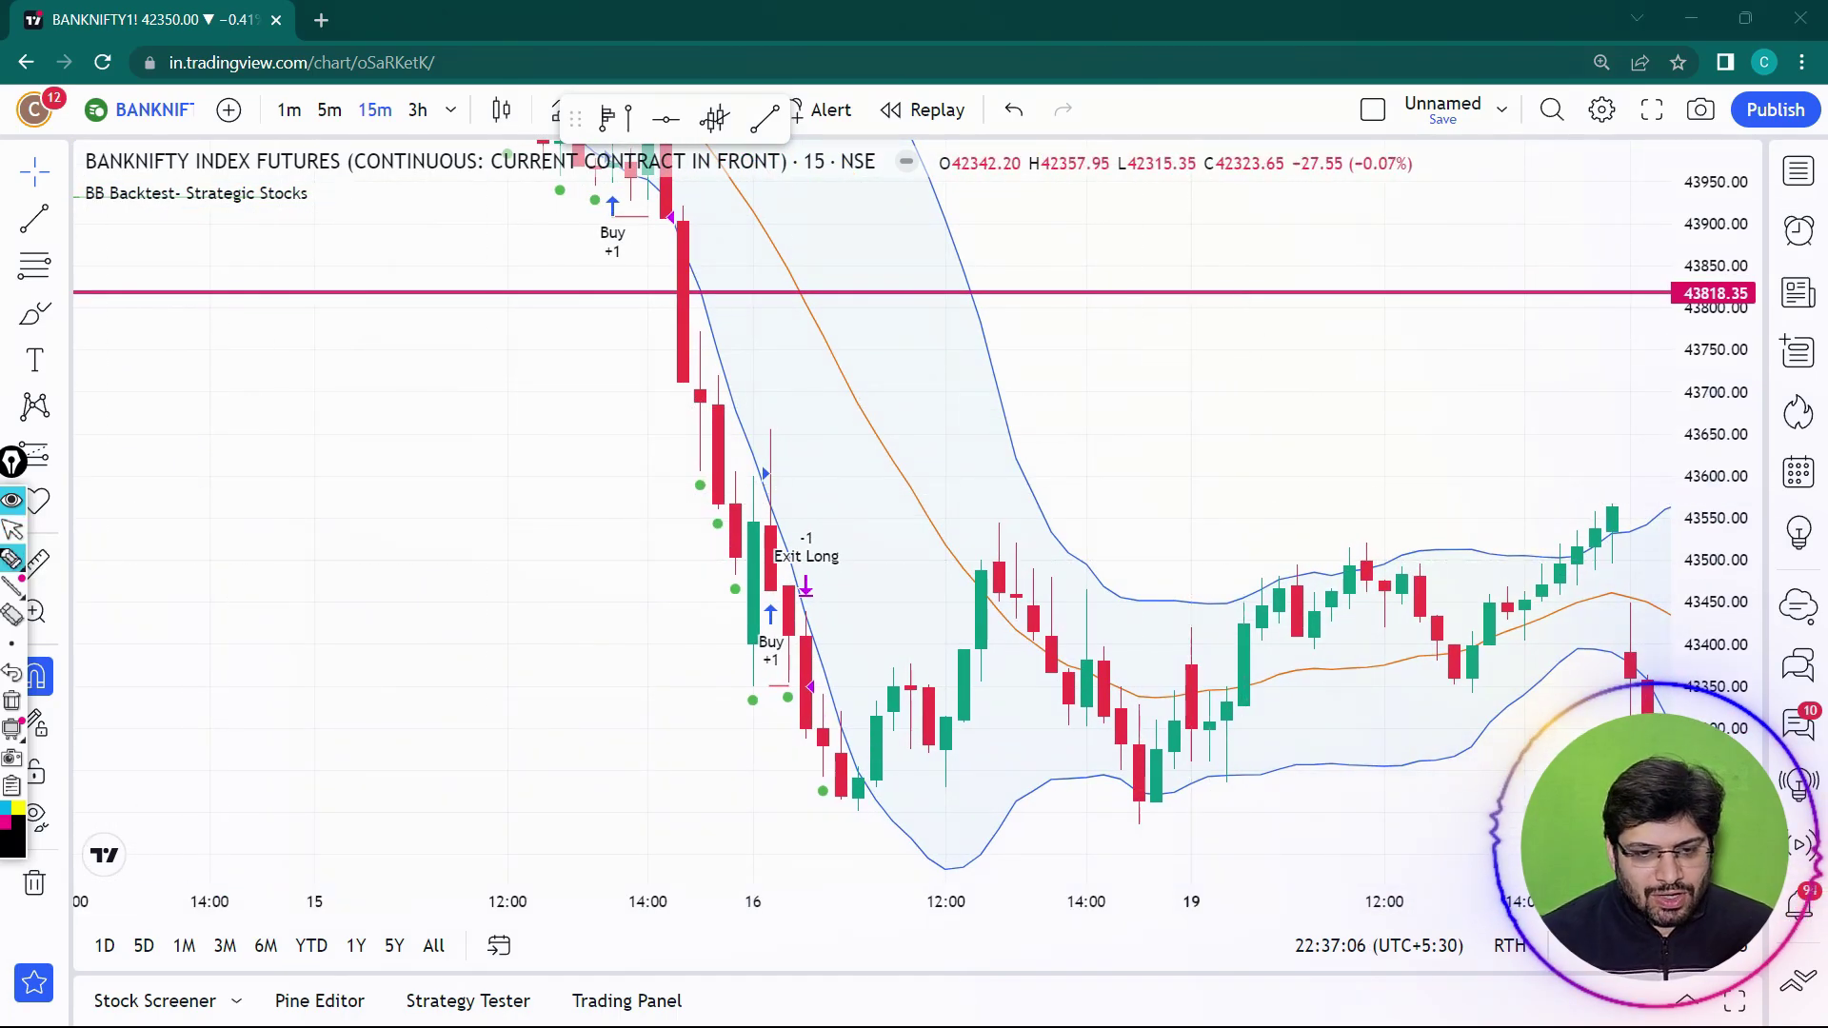
left_click_drag(690, 635, 734, 619)
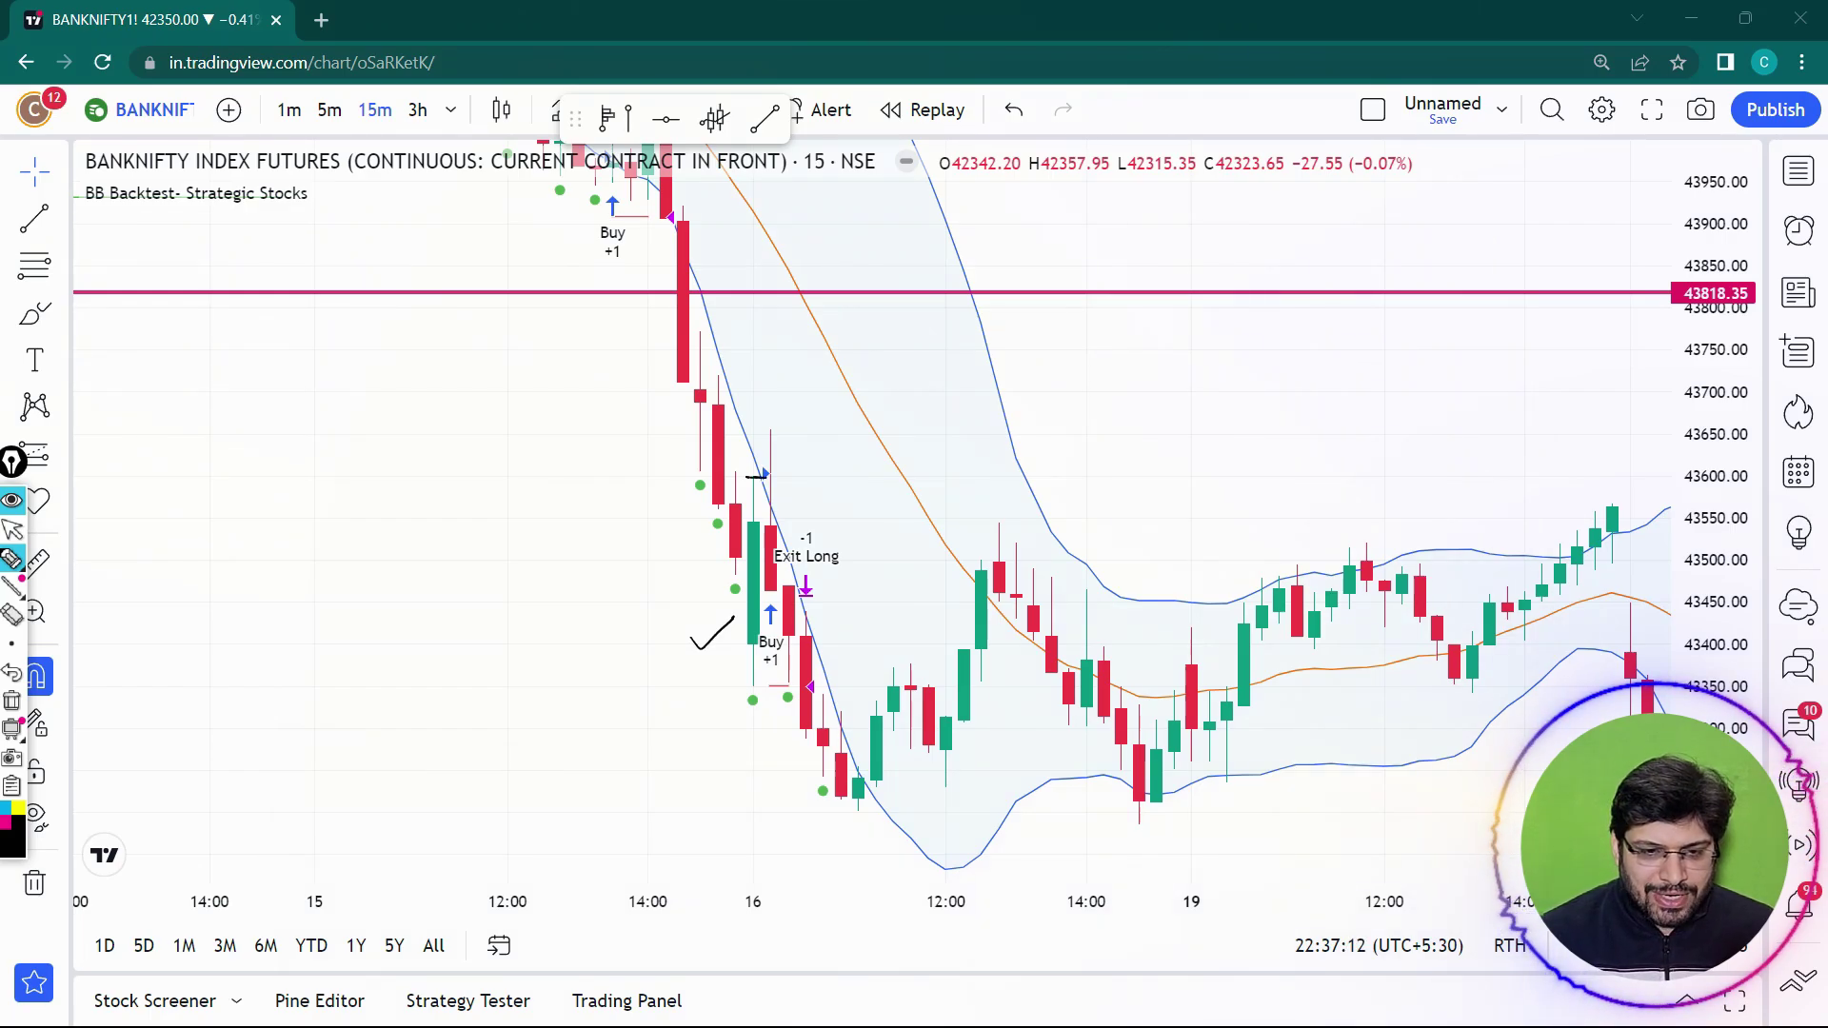
left_click_drag(736, 476, 791, 476)
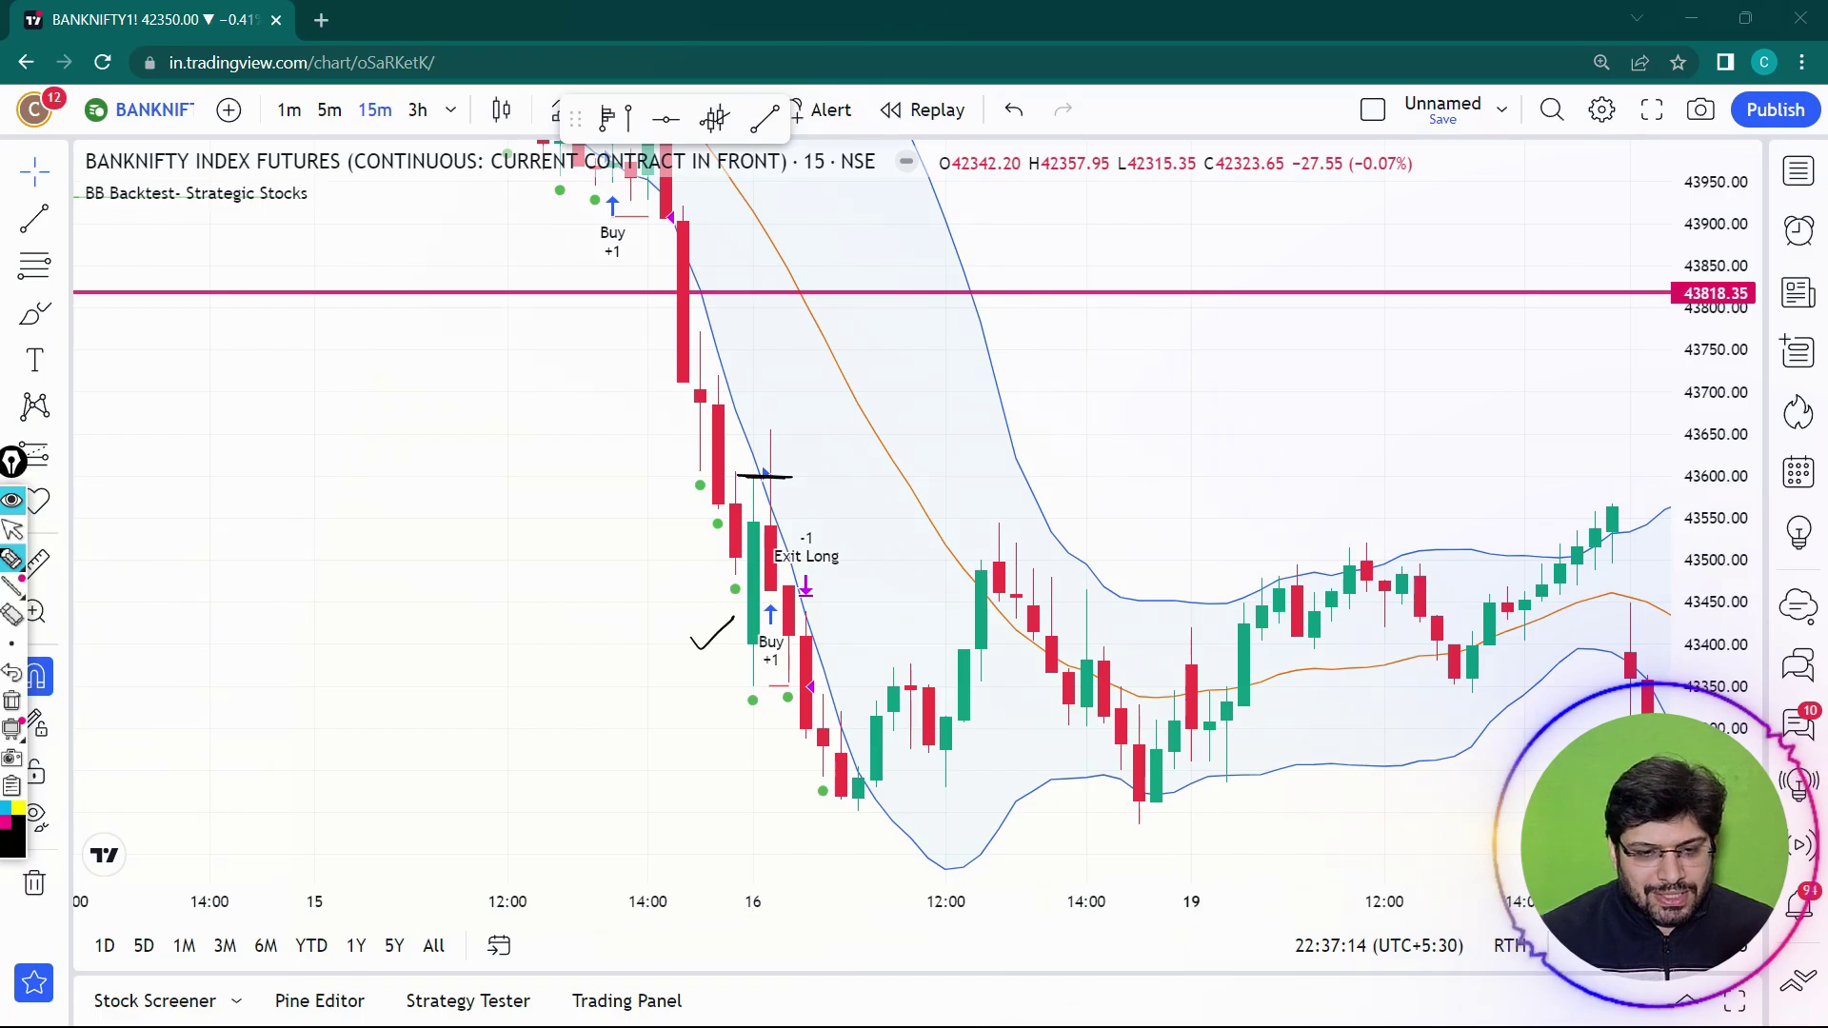
Step: Draw a short pen line at the 16 December buy trade's stop-loss level, and clear all pen marks
left_click_drag(738, 686, 815, 686)
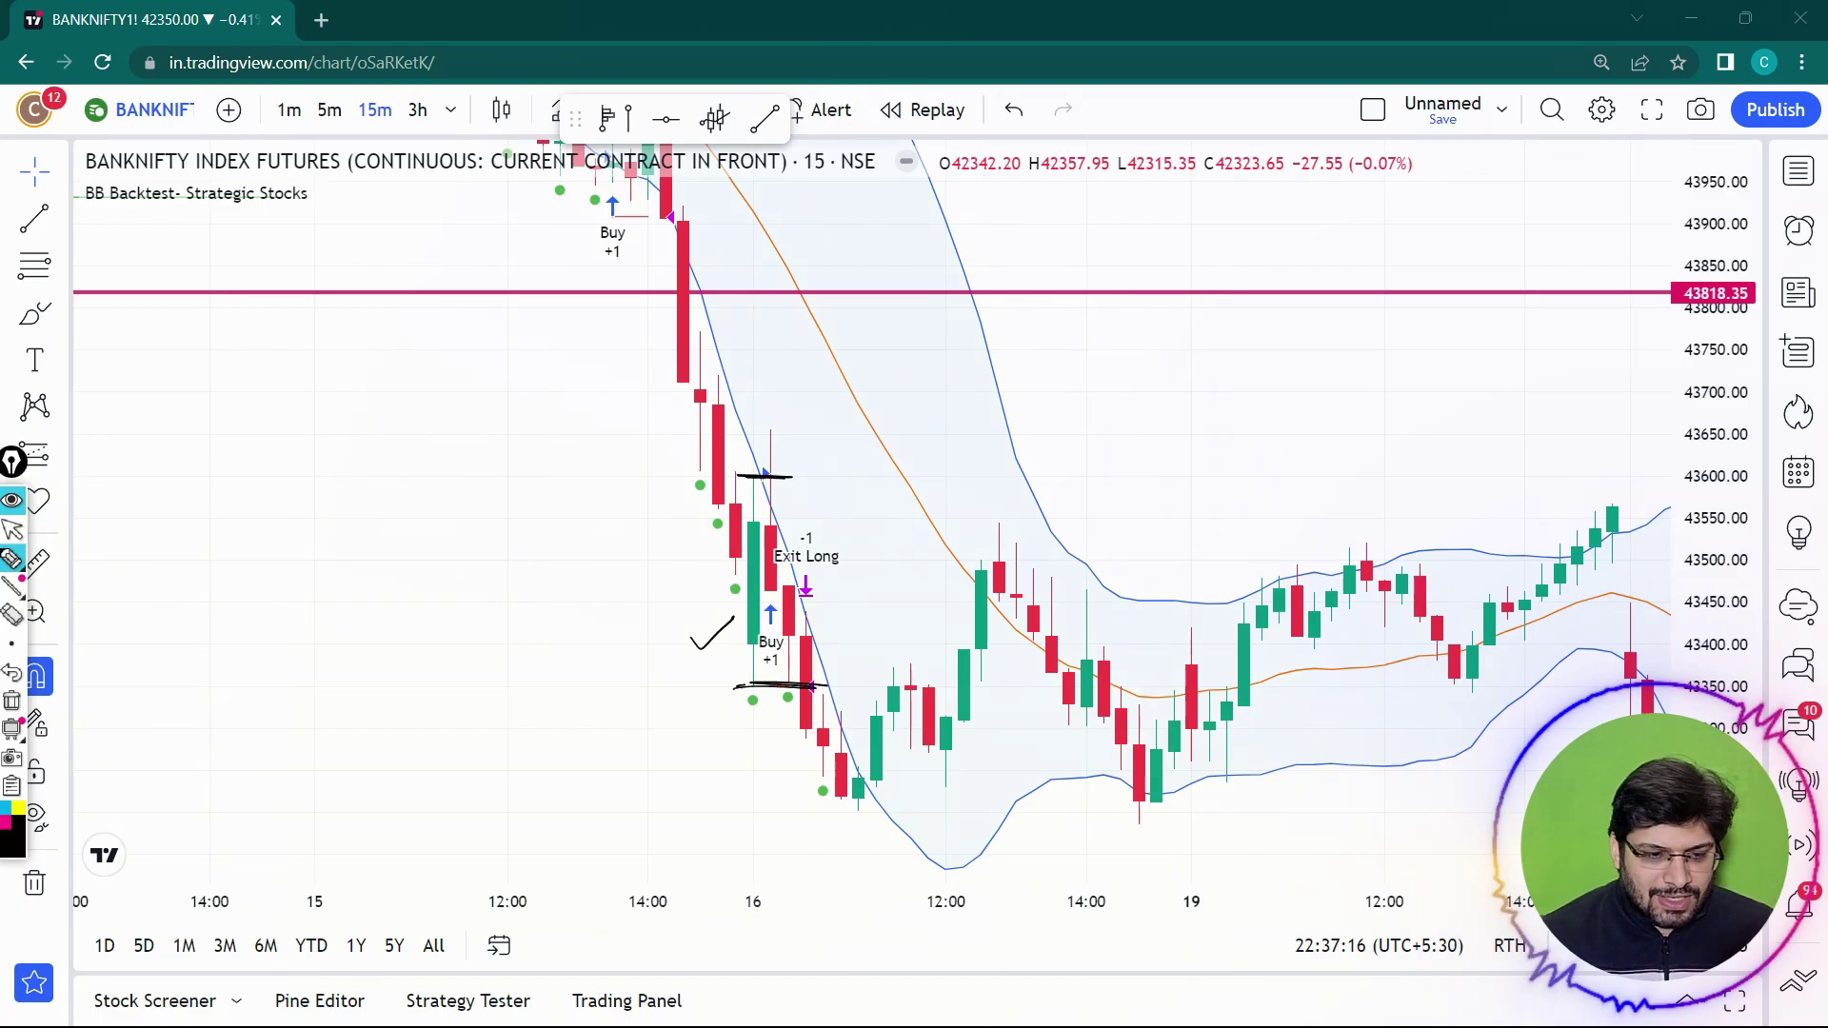
left_click(11, 700)
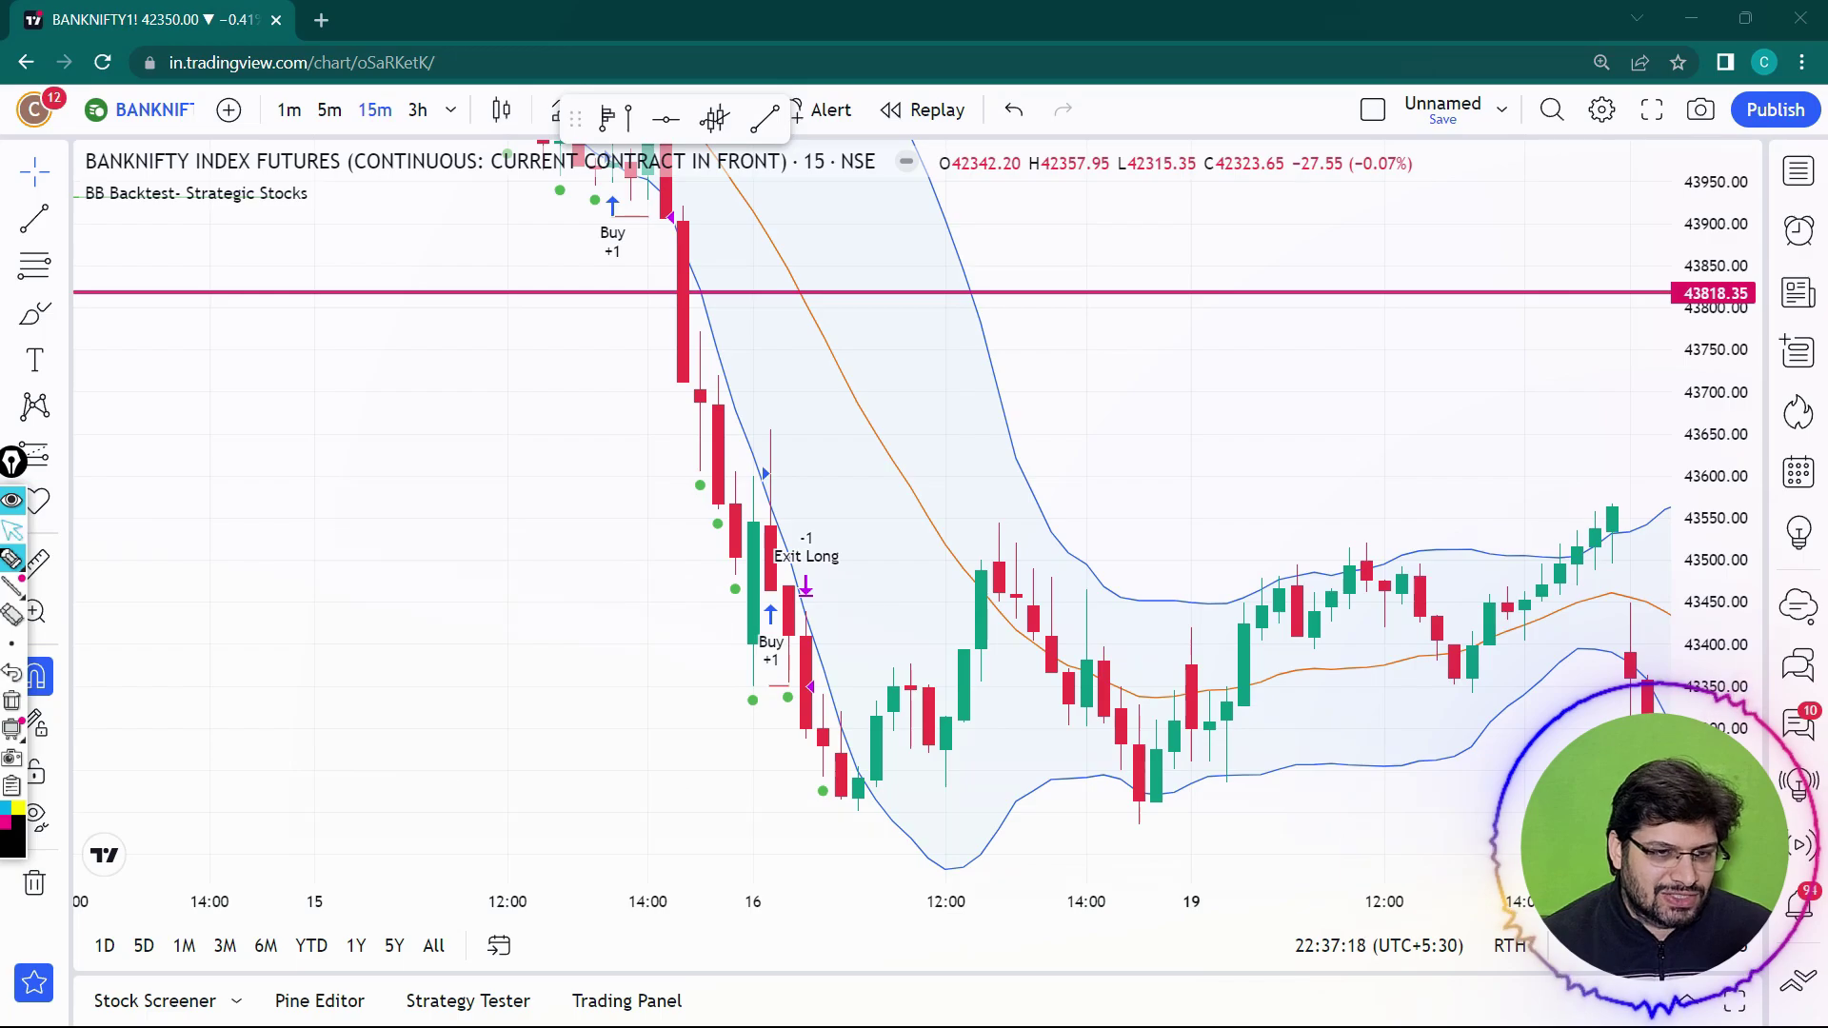
Step: Set Min SL in points to 0 in the BB Backtest strategy settings and apply it
left_click(367, 192)
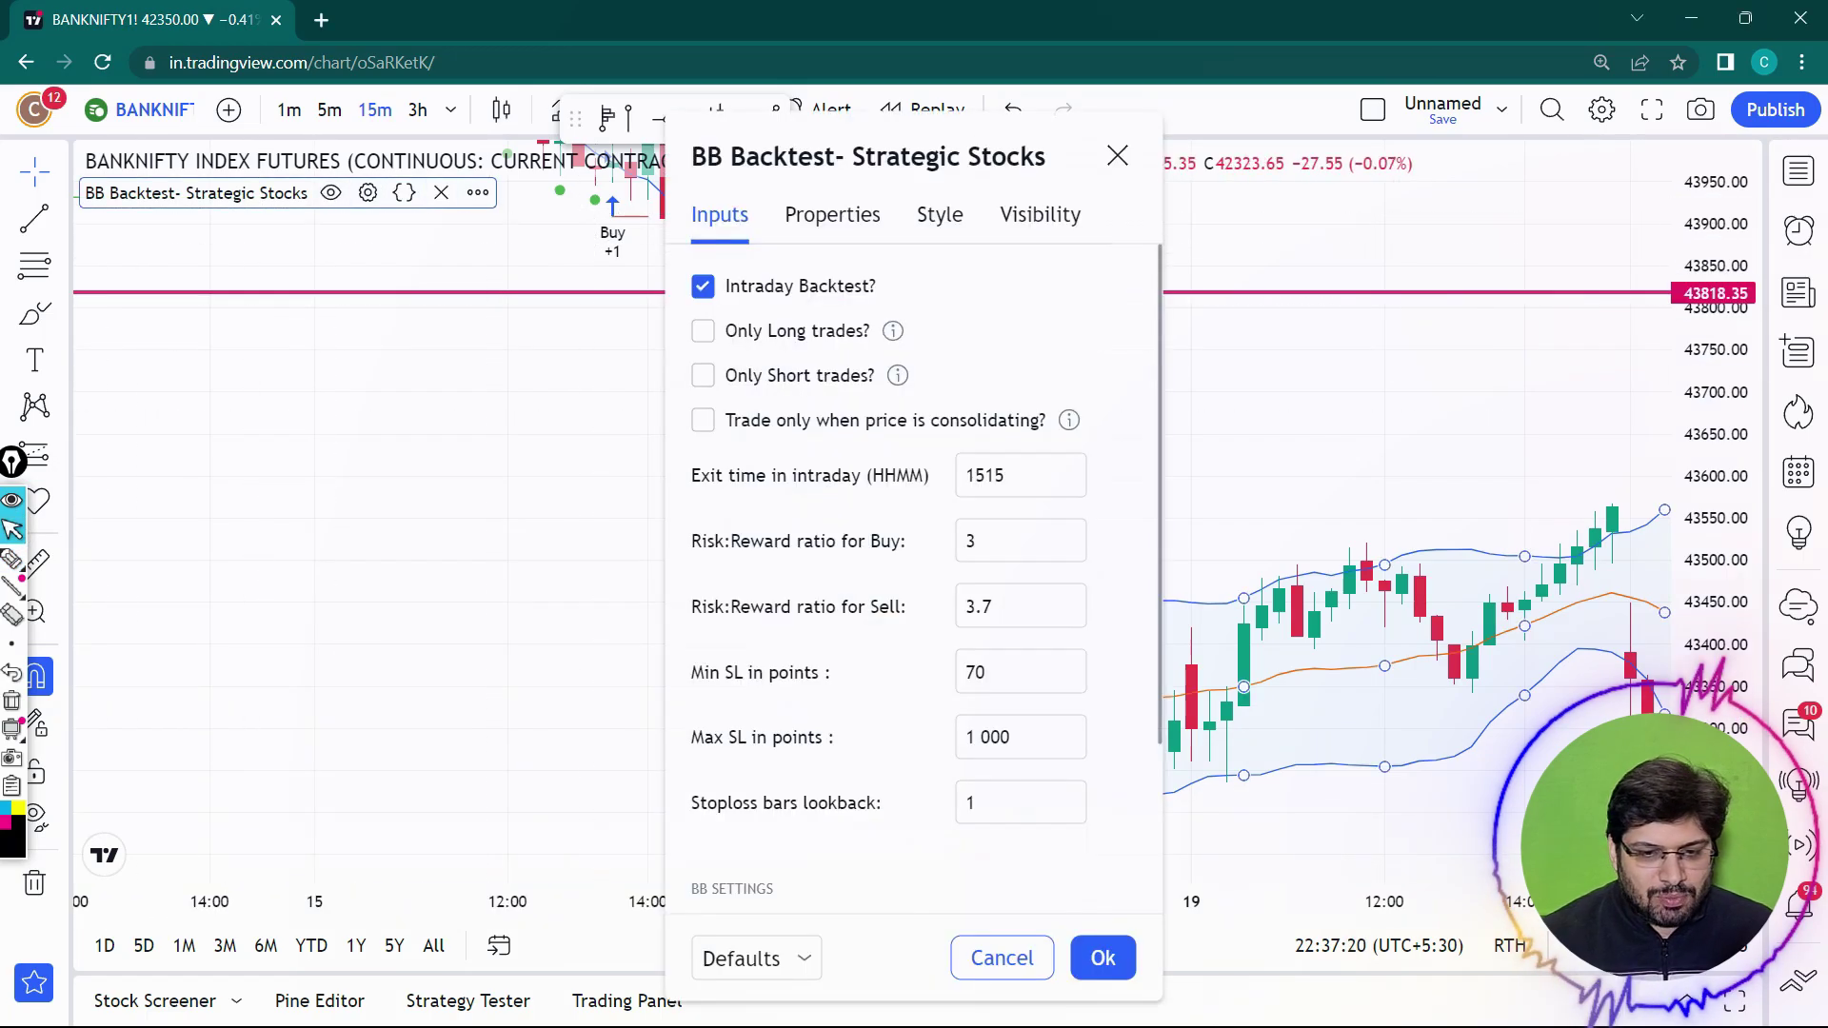
left_click(986, 672)
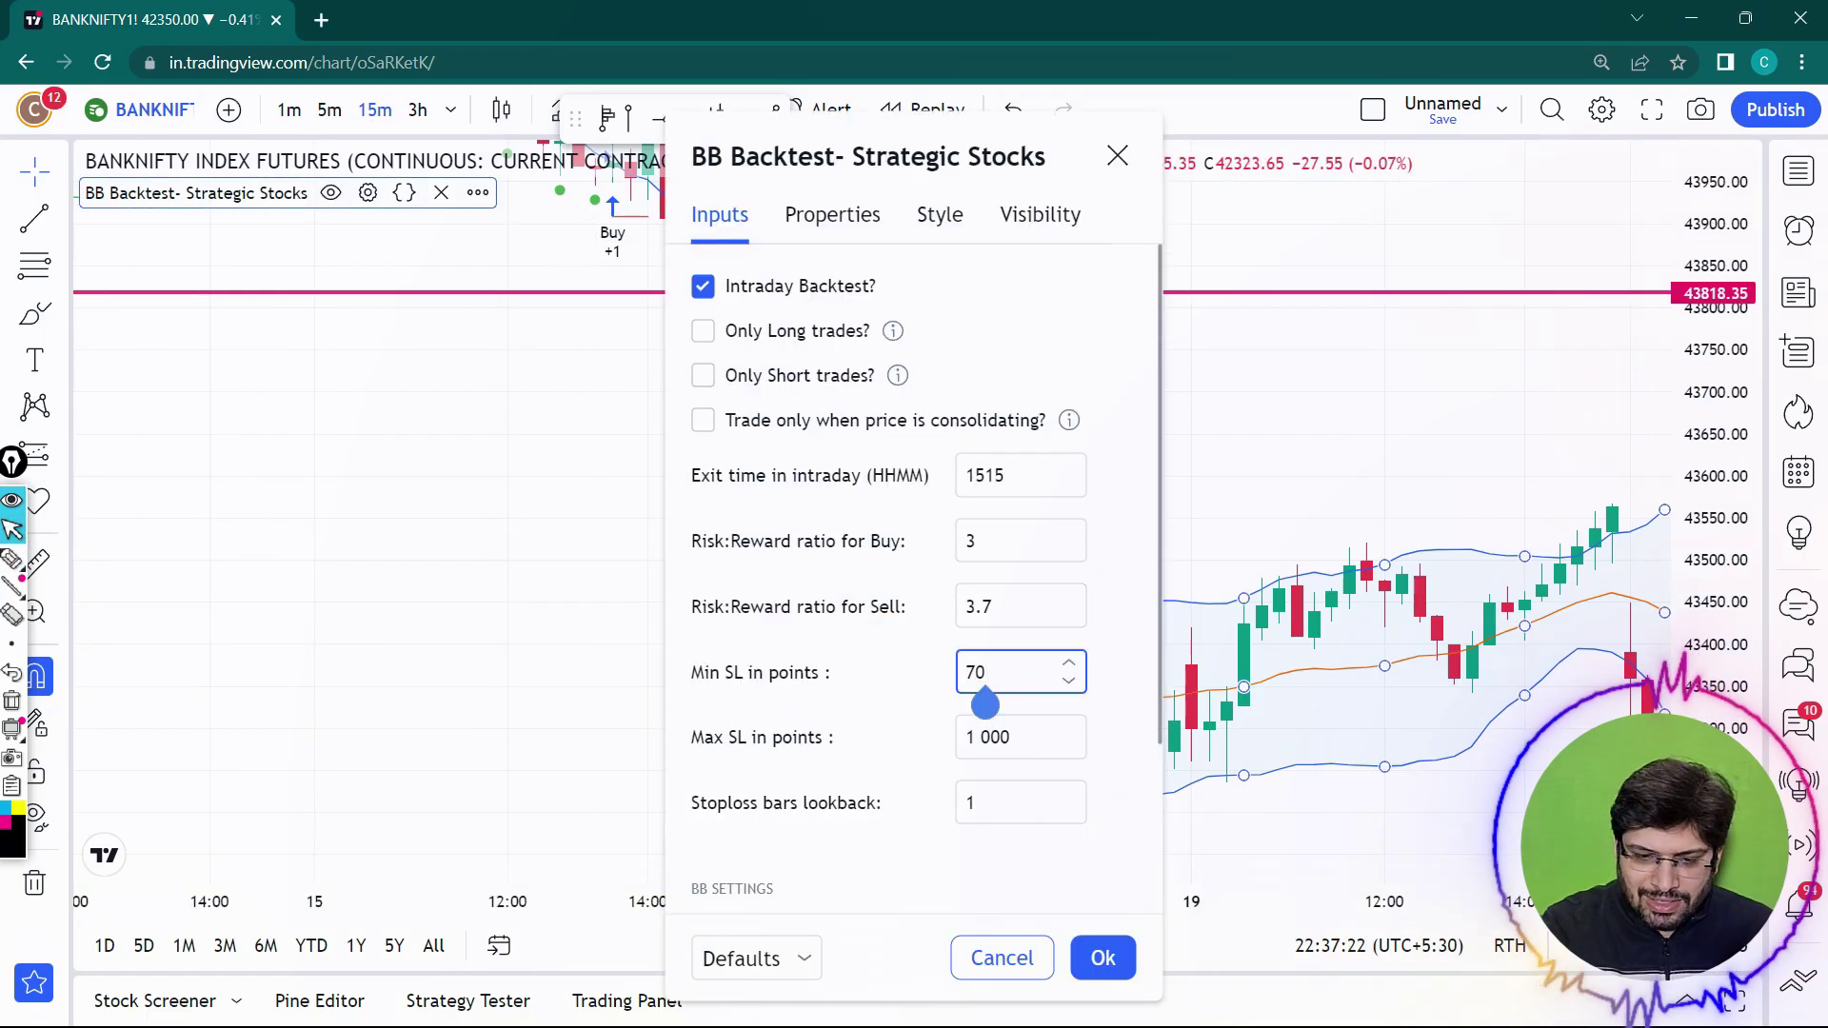
key("BackSpace")
key("BackSpace")
type("0")
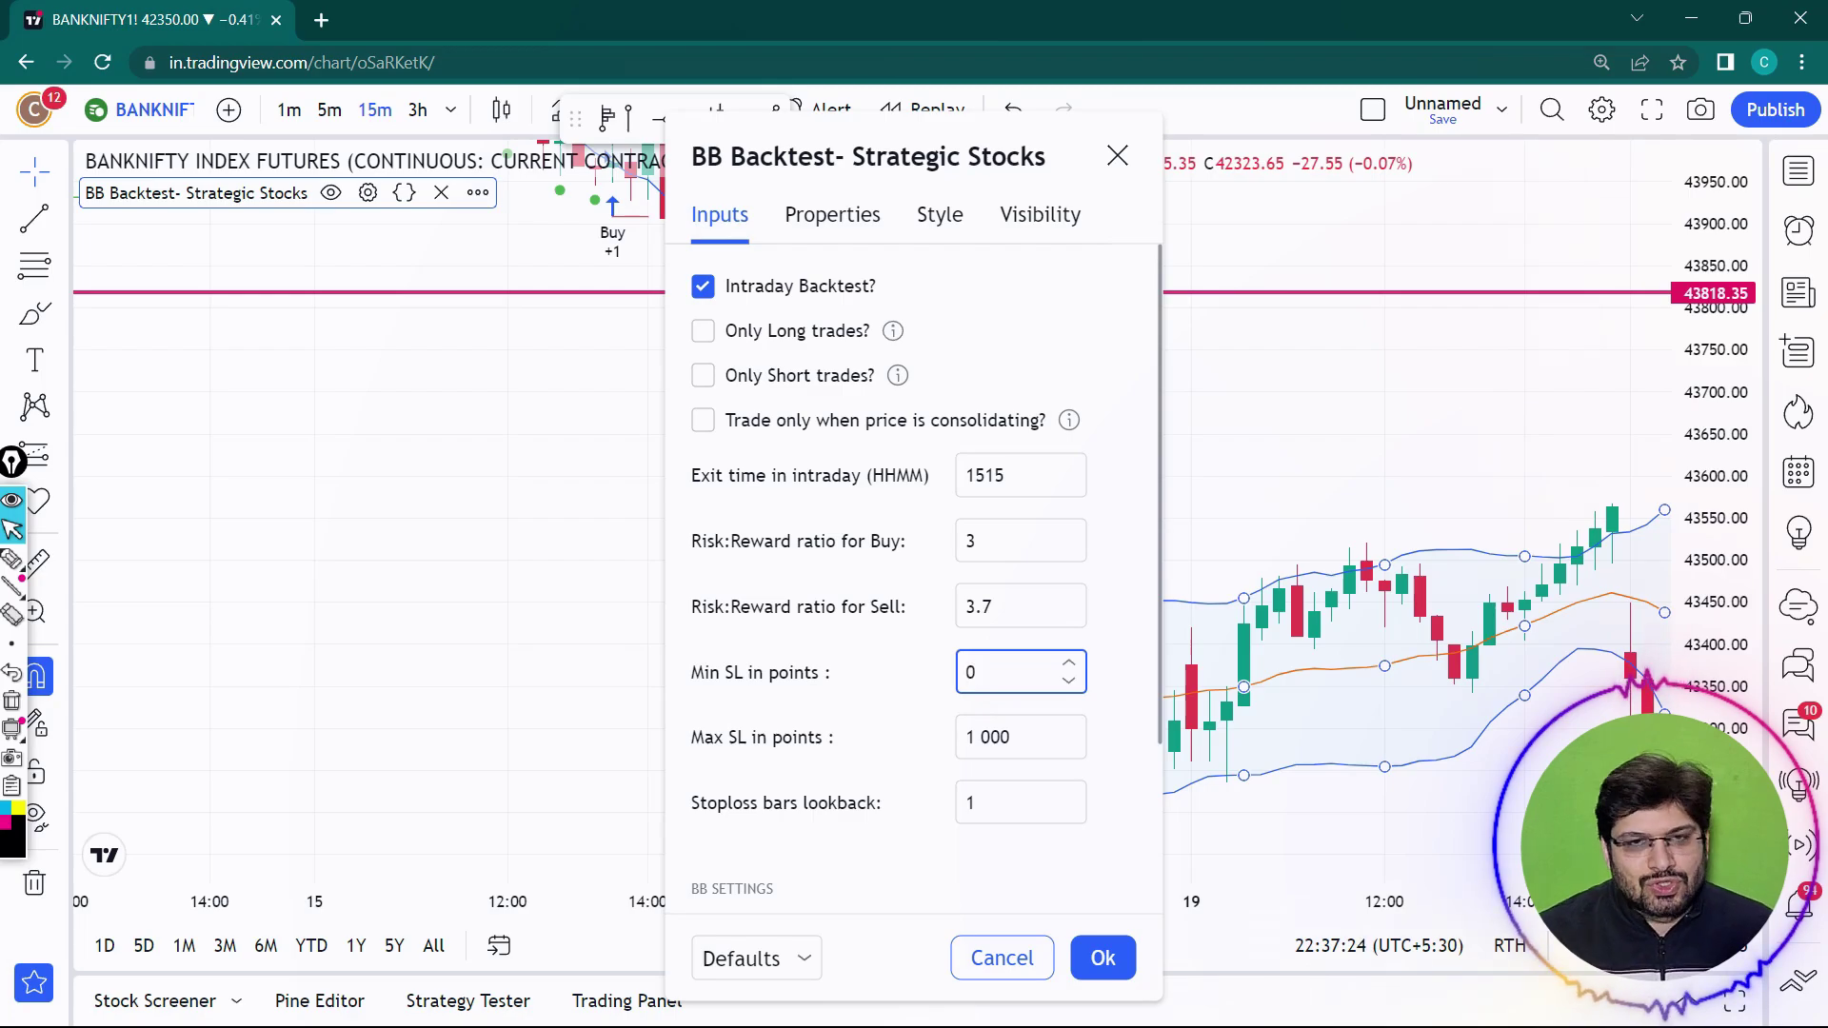
left_click(1009, 756)
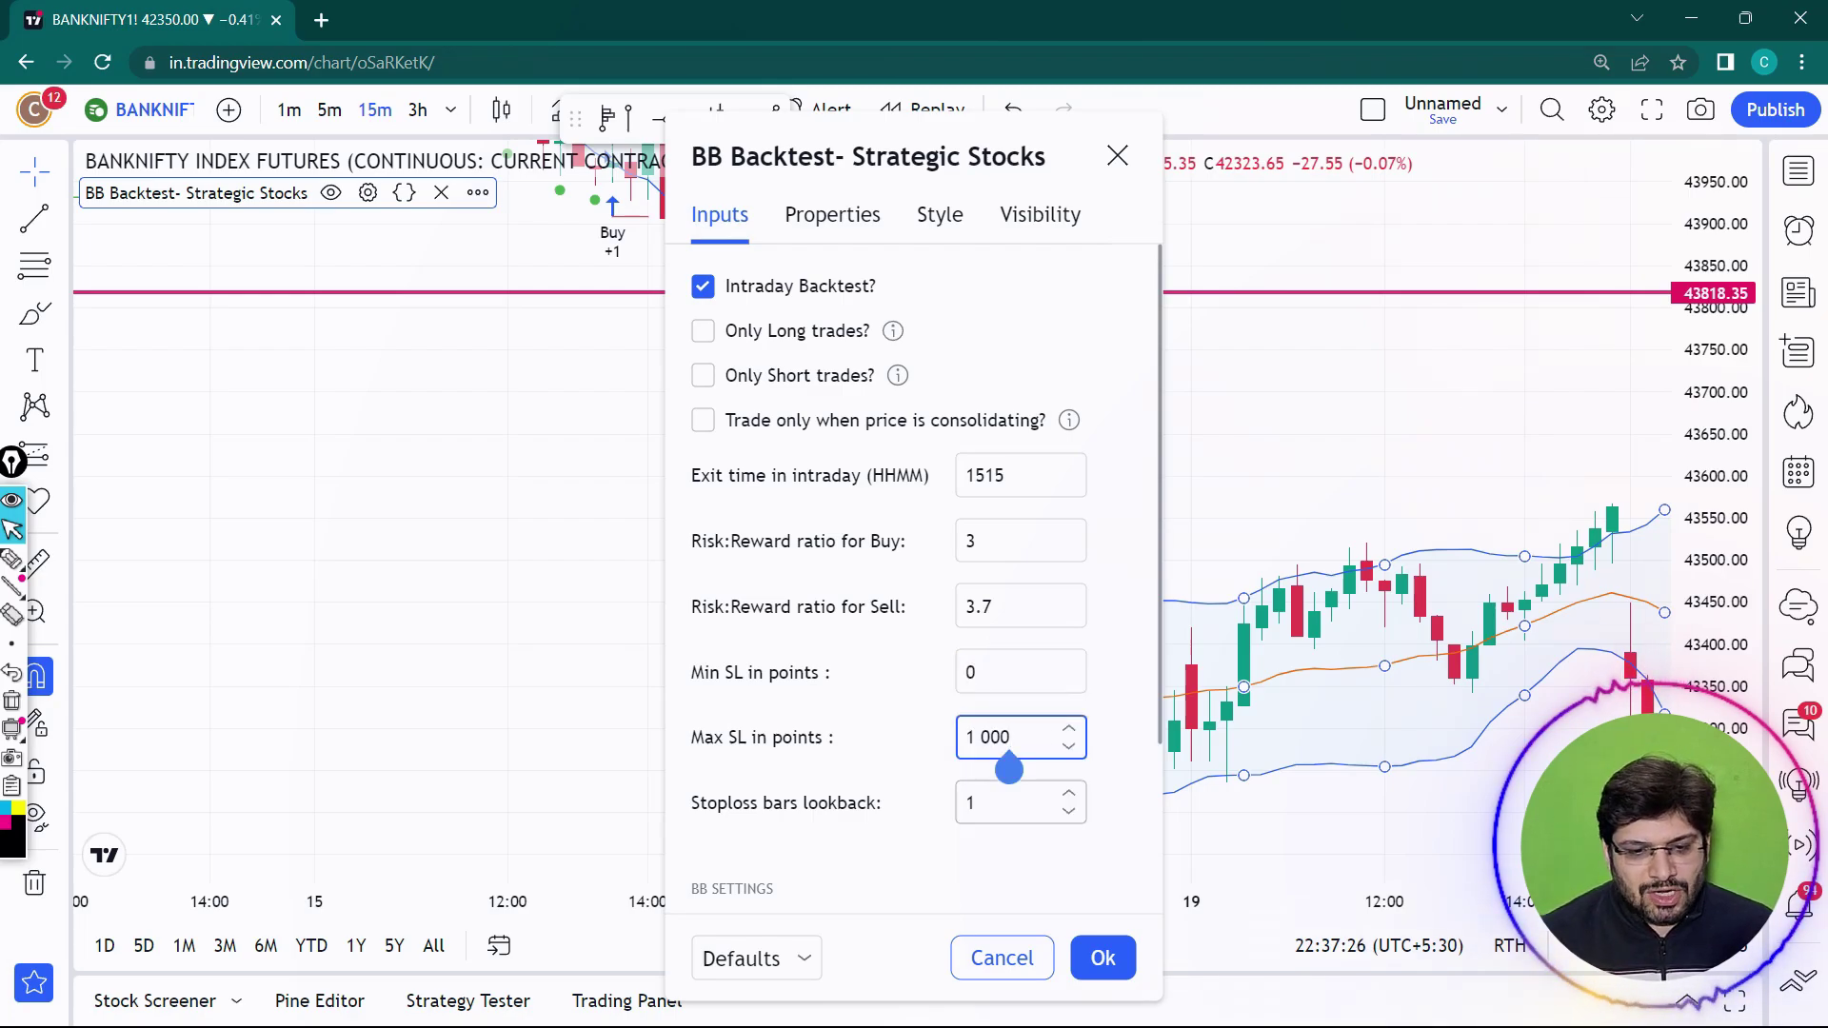
key("Return")
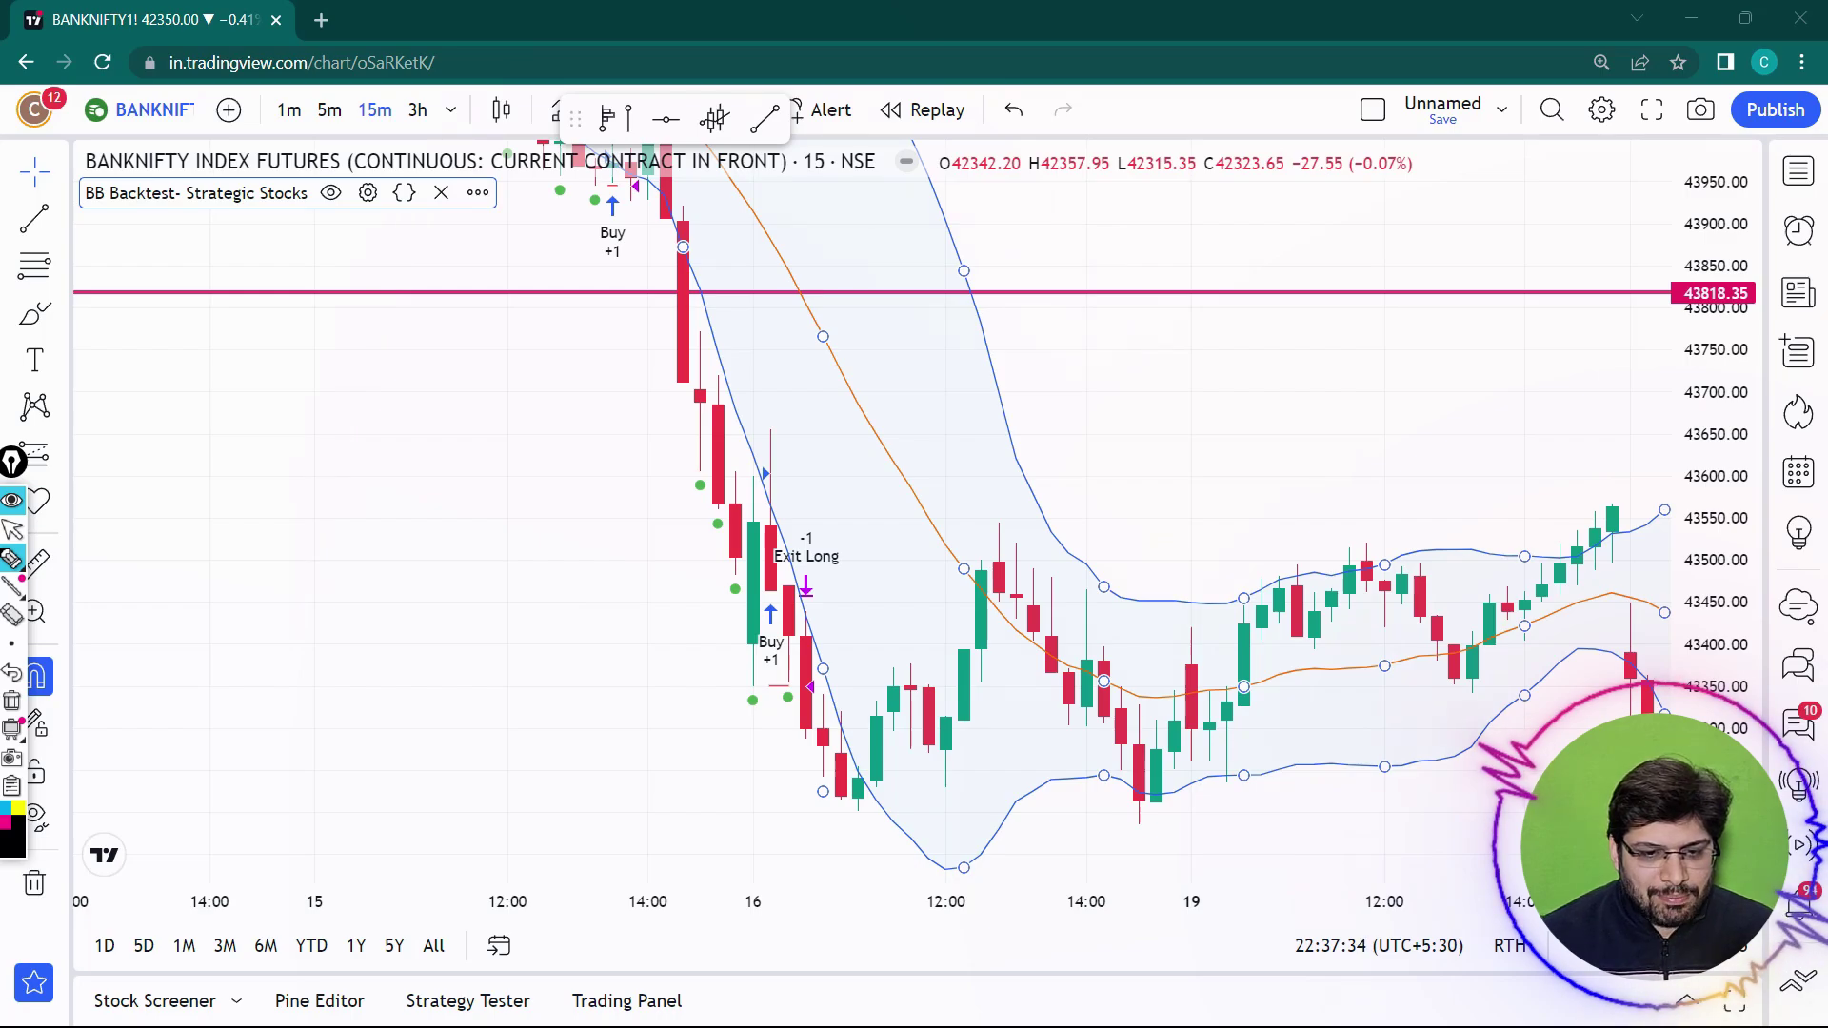
Step: Mark the 16 December buy signal candle with the pen and underline the trade's stop-loss level below it
left_click_drag(704, 649, 739, 625)
left_click_drag(740, 692, 798, 685)
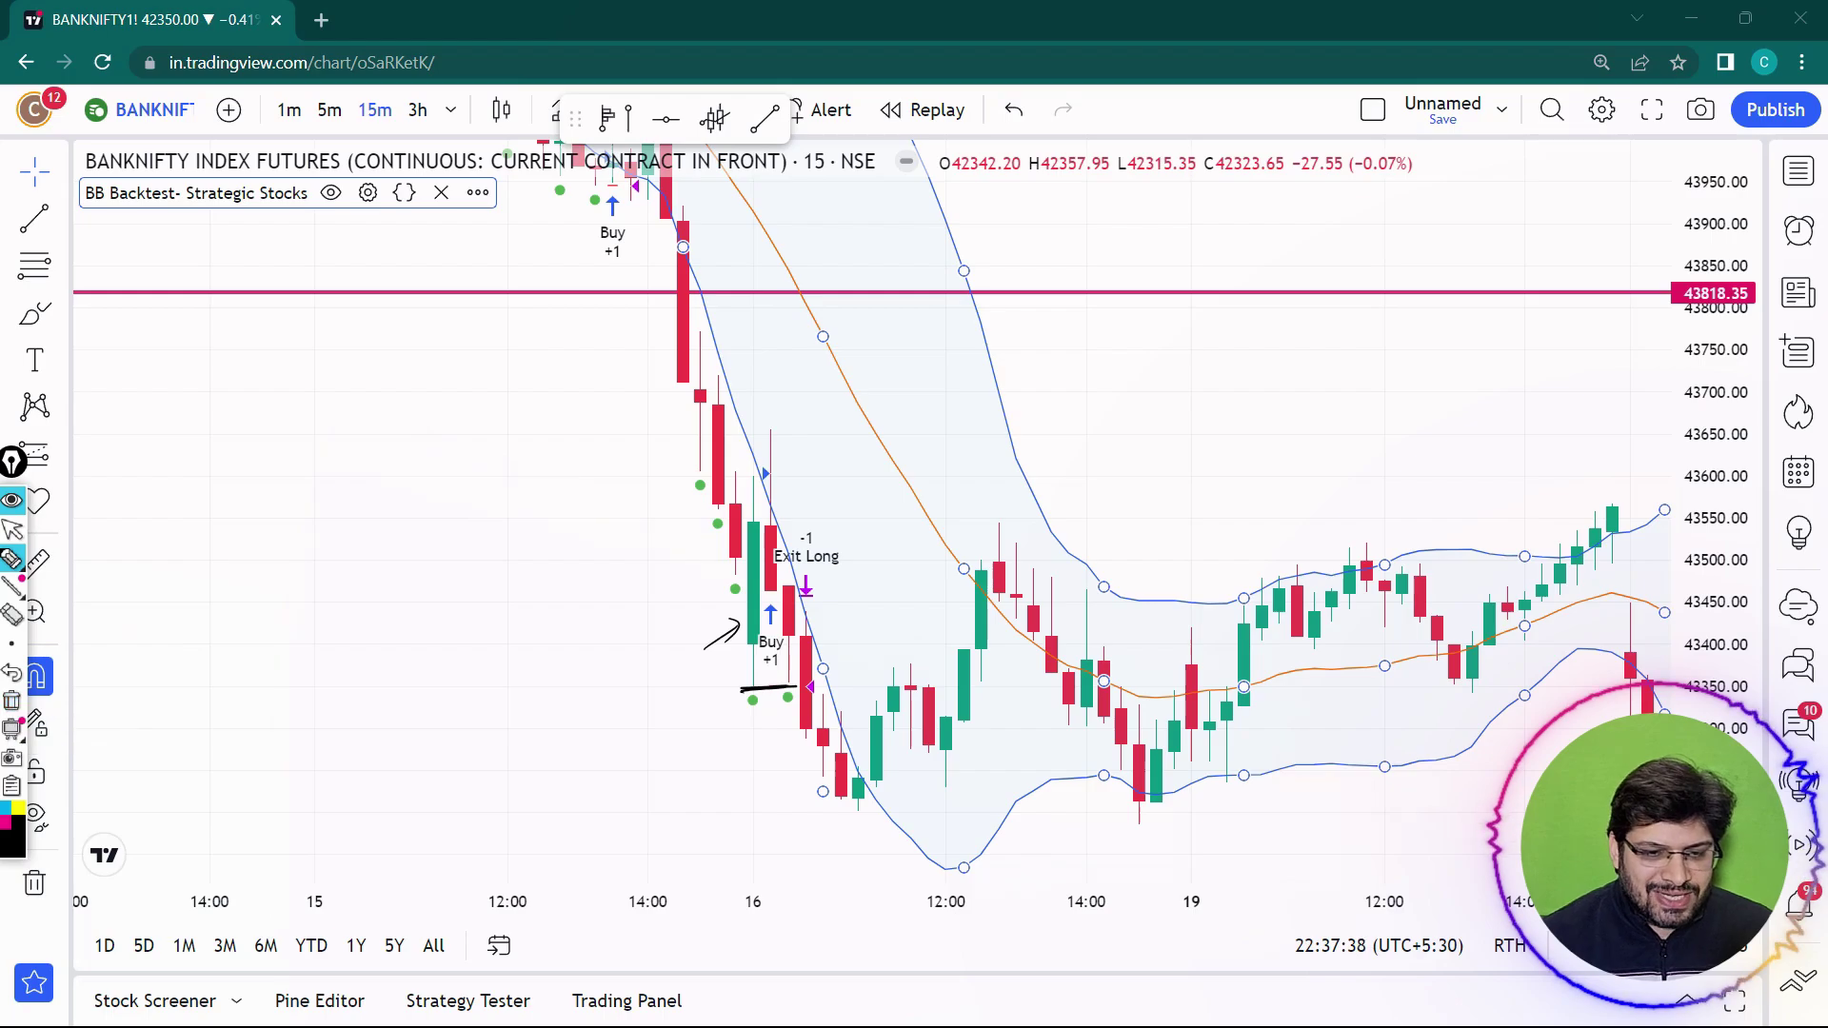
mouse_move(754, 693)
left_mouse_down()
mouse_move(719, 694)
mouse_move(752, 693)
left_mouse_up()
Step: Reopen the BB Backtest strategy inputs and ready the pen to annotate the settings
left_click(11, 529)
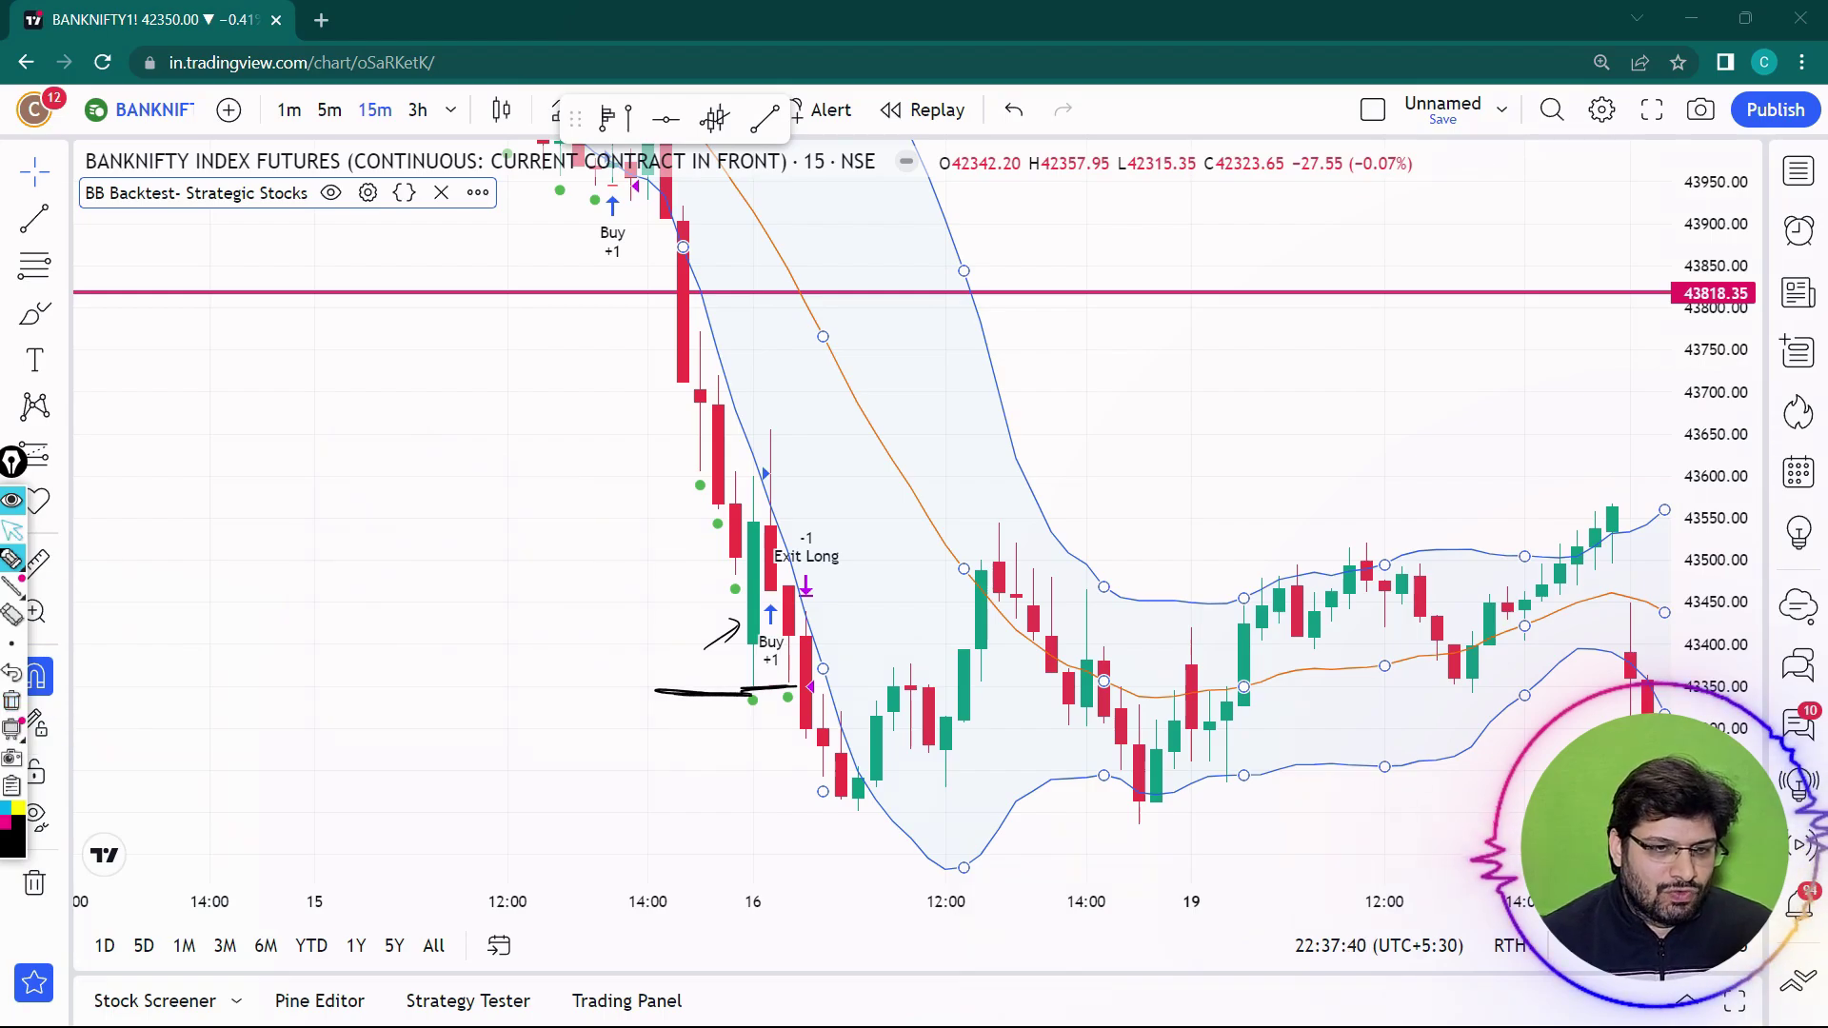
left_click(367, 192)
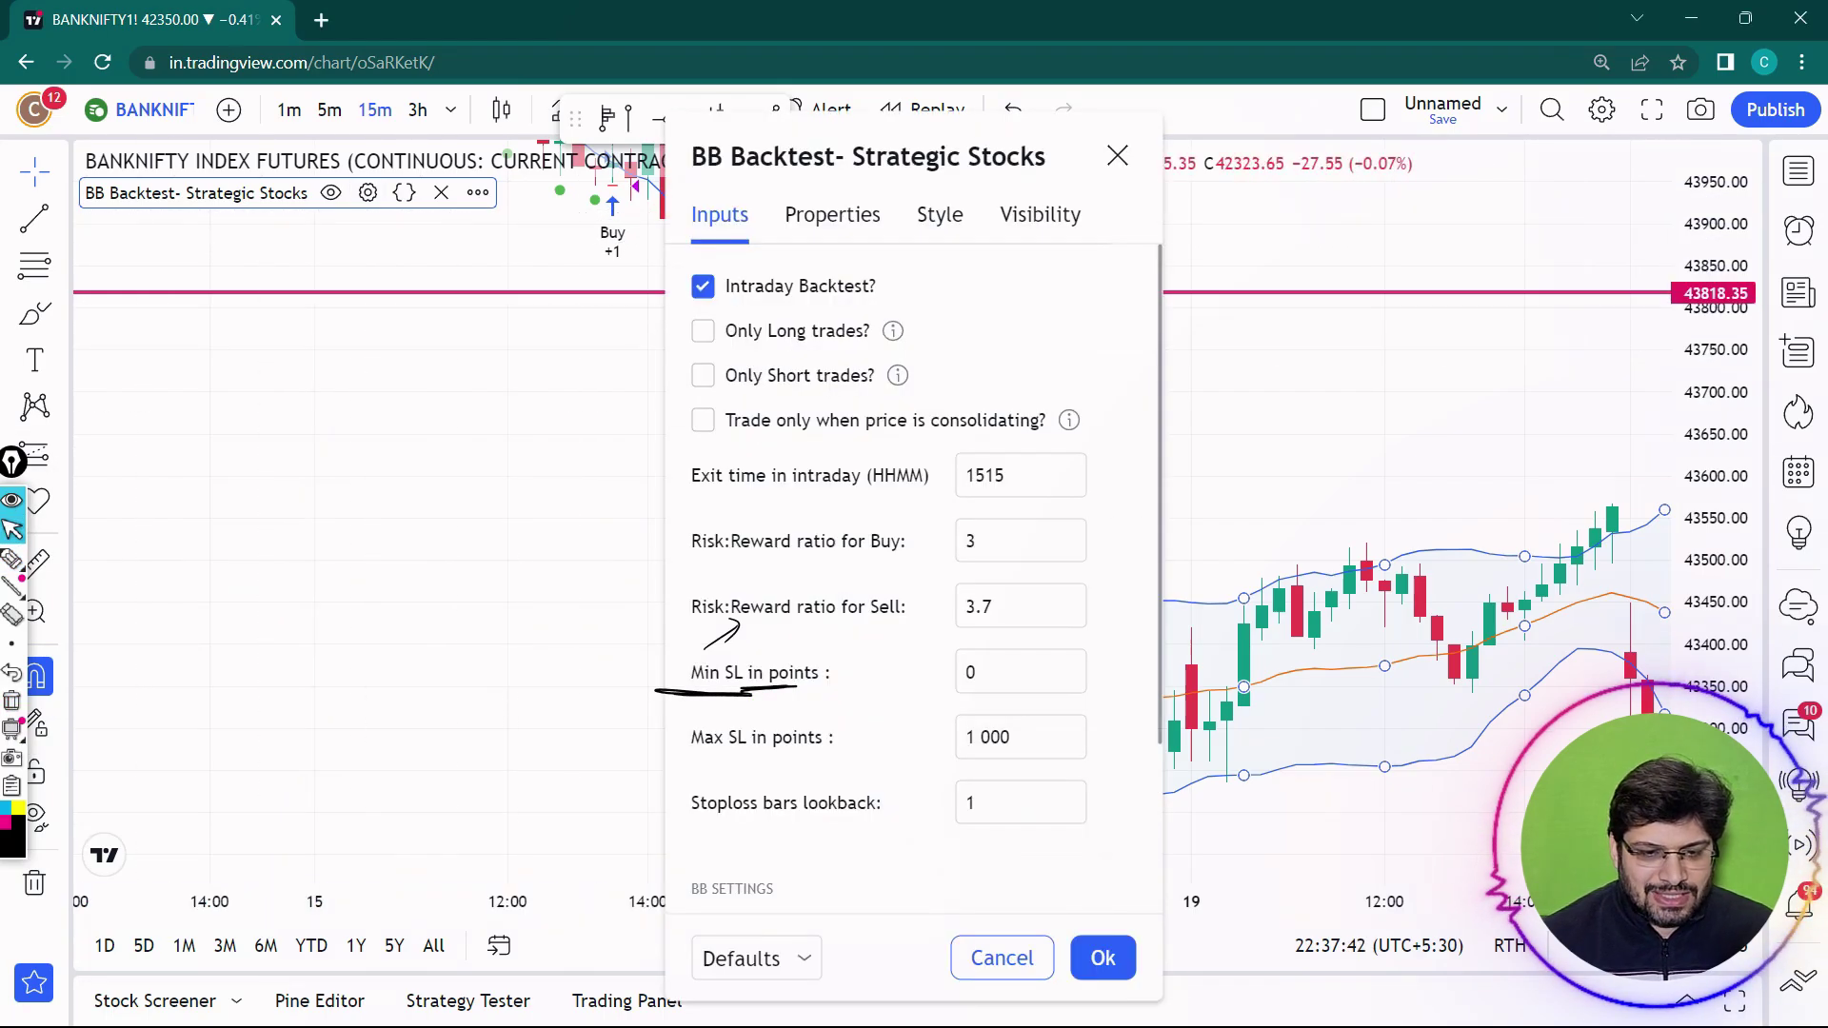
left_click(12, 560)
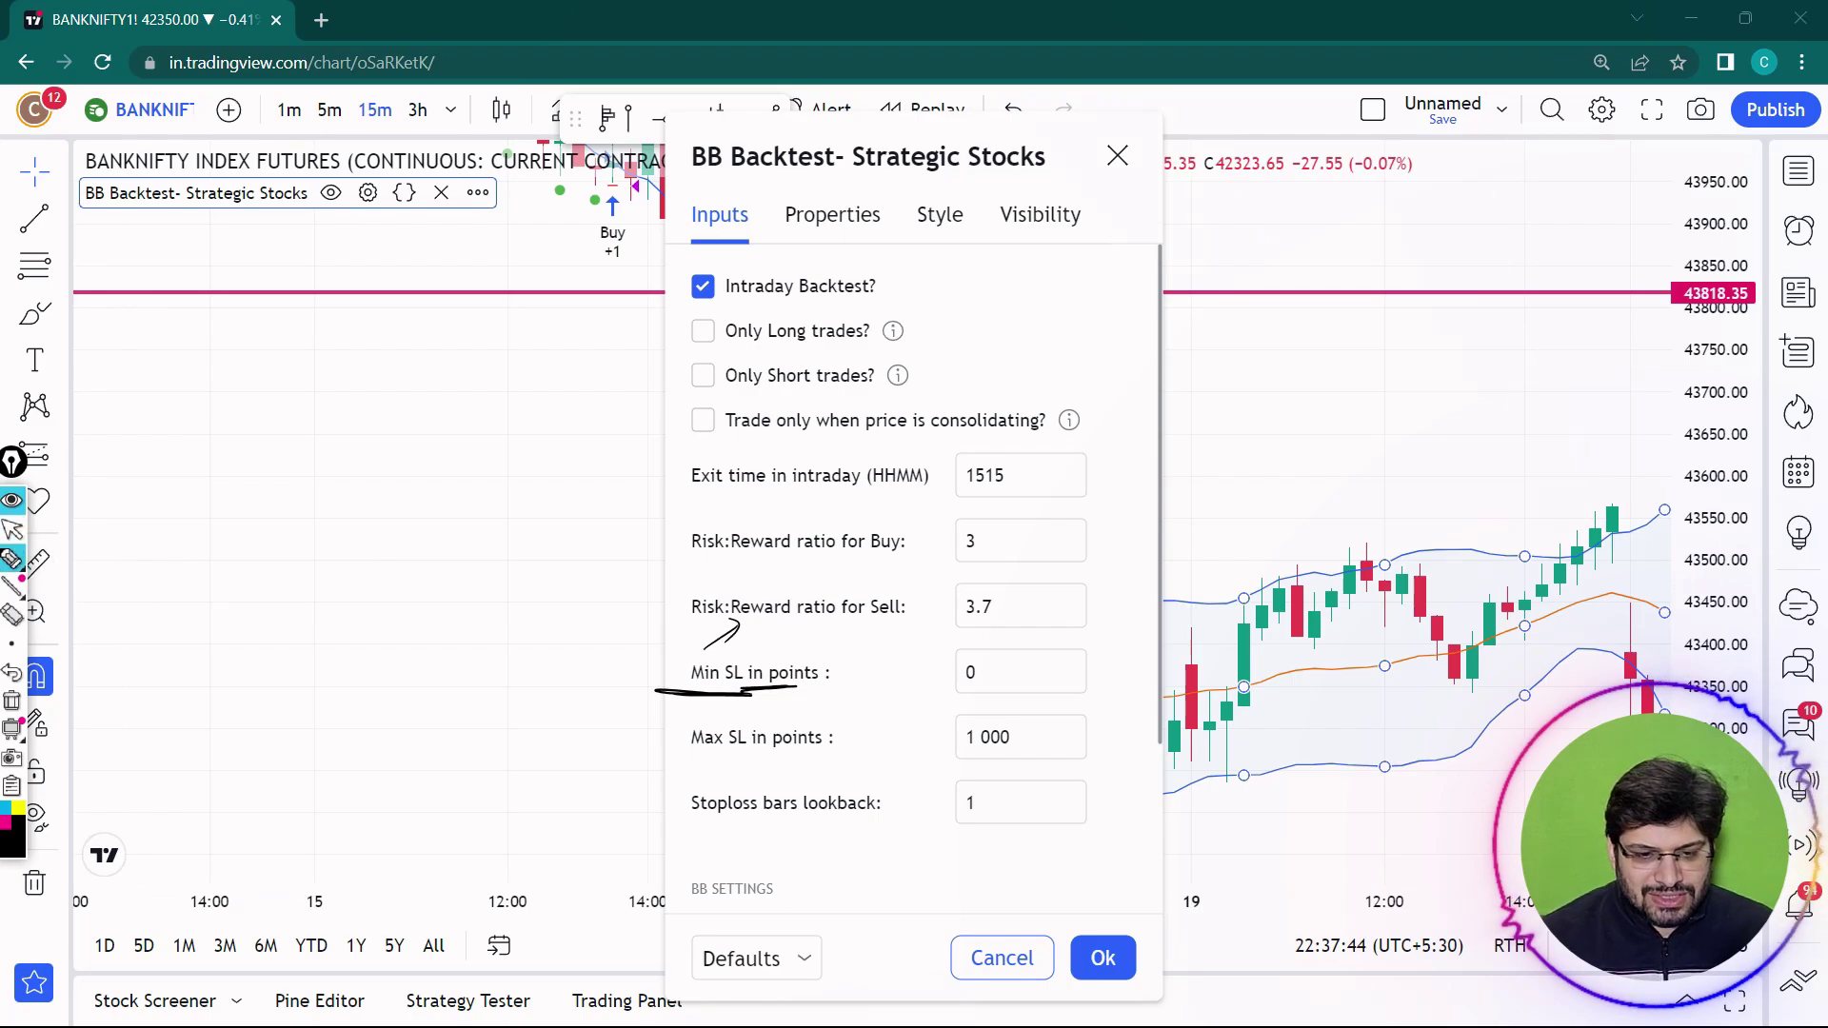
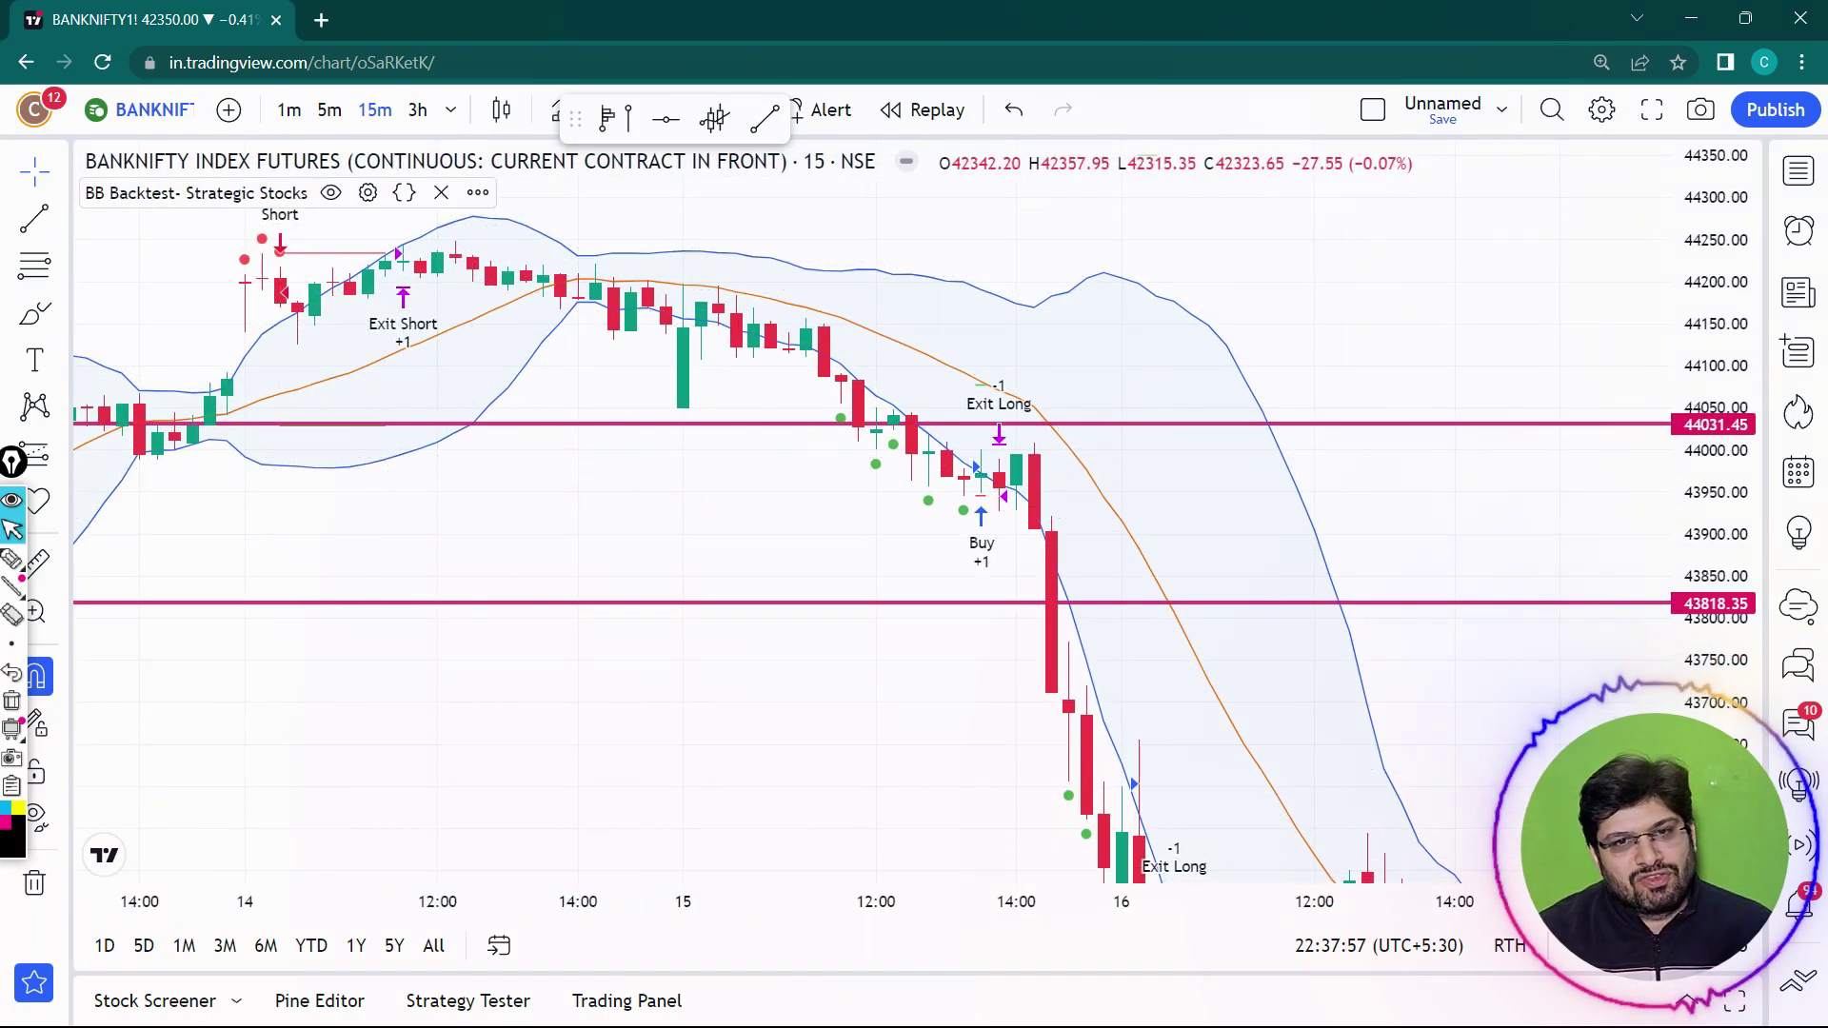
Step: Switch the chart symbol to NIFTY, the S&P CNX NIFTY index futures on NSE
left_click(143, 109)
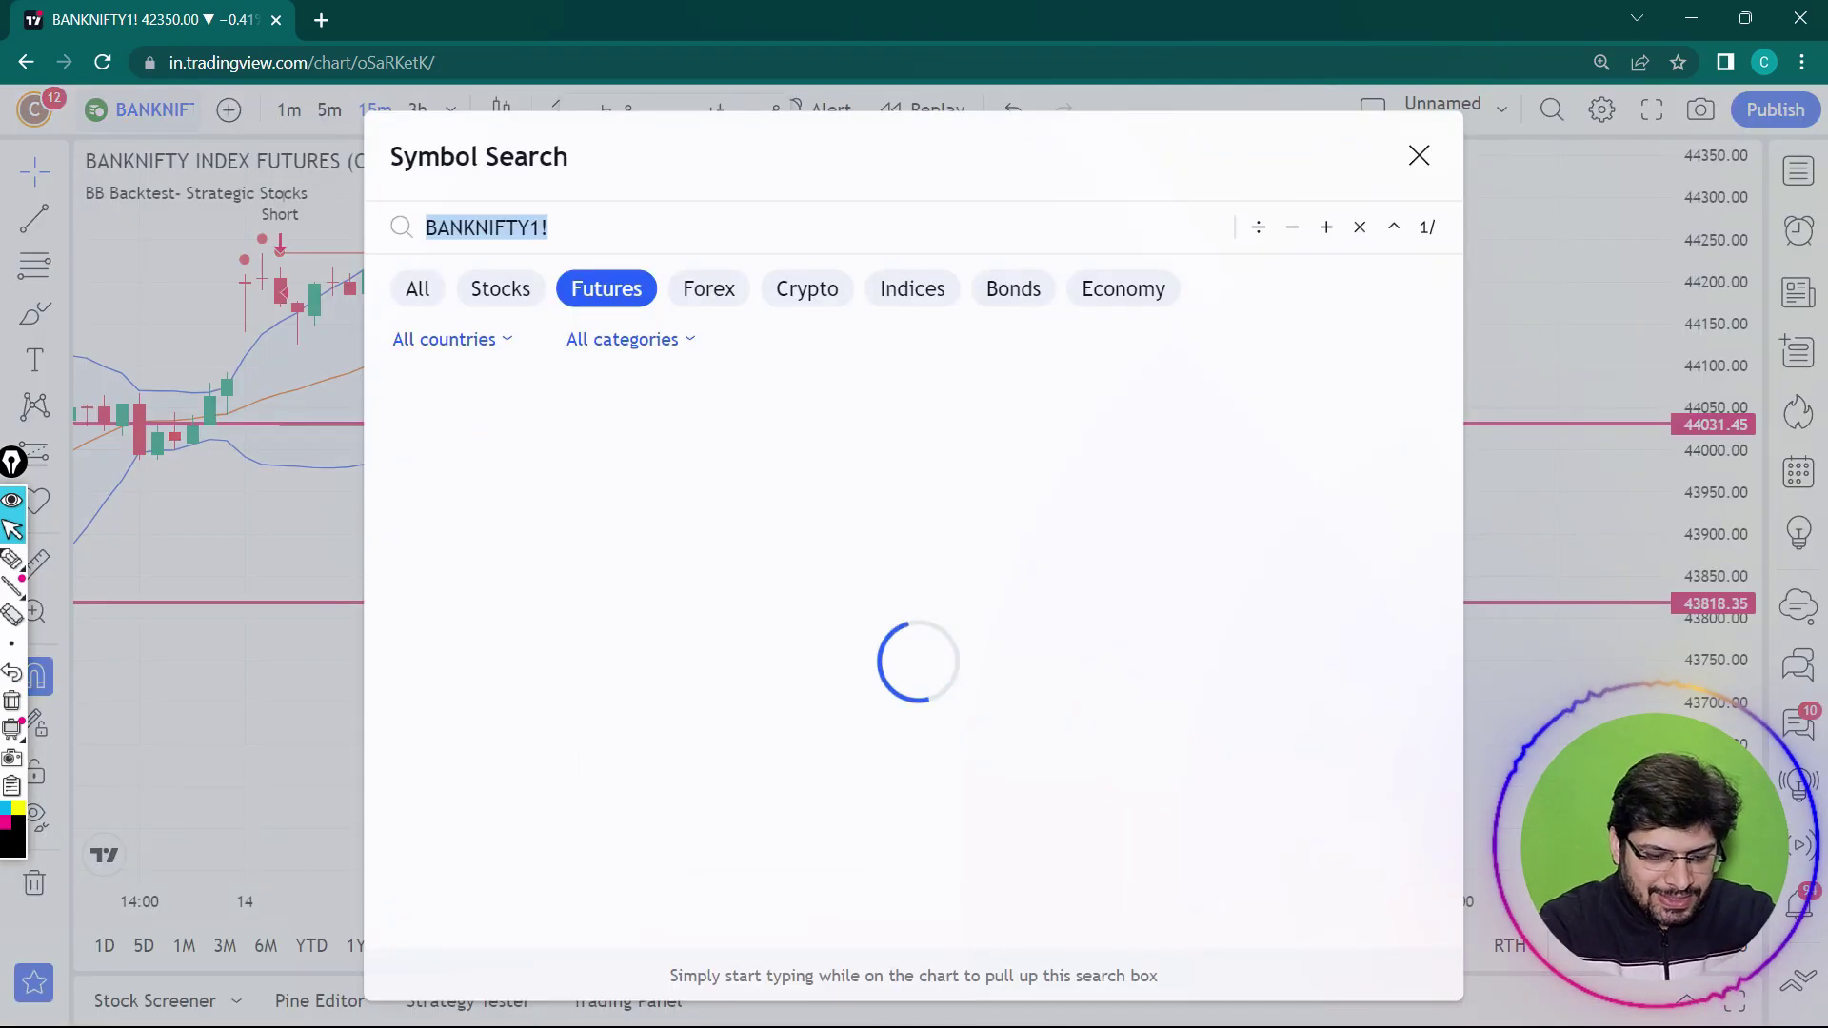
type("NIFTY")
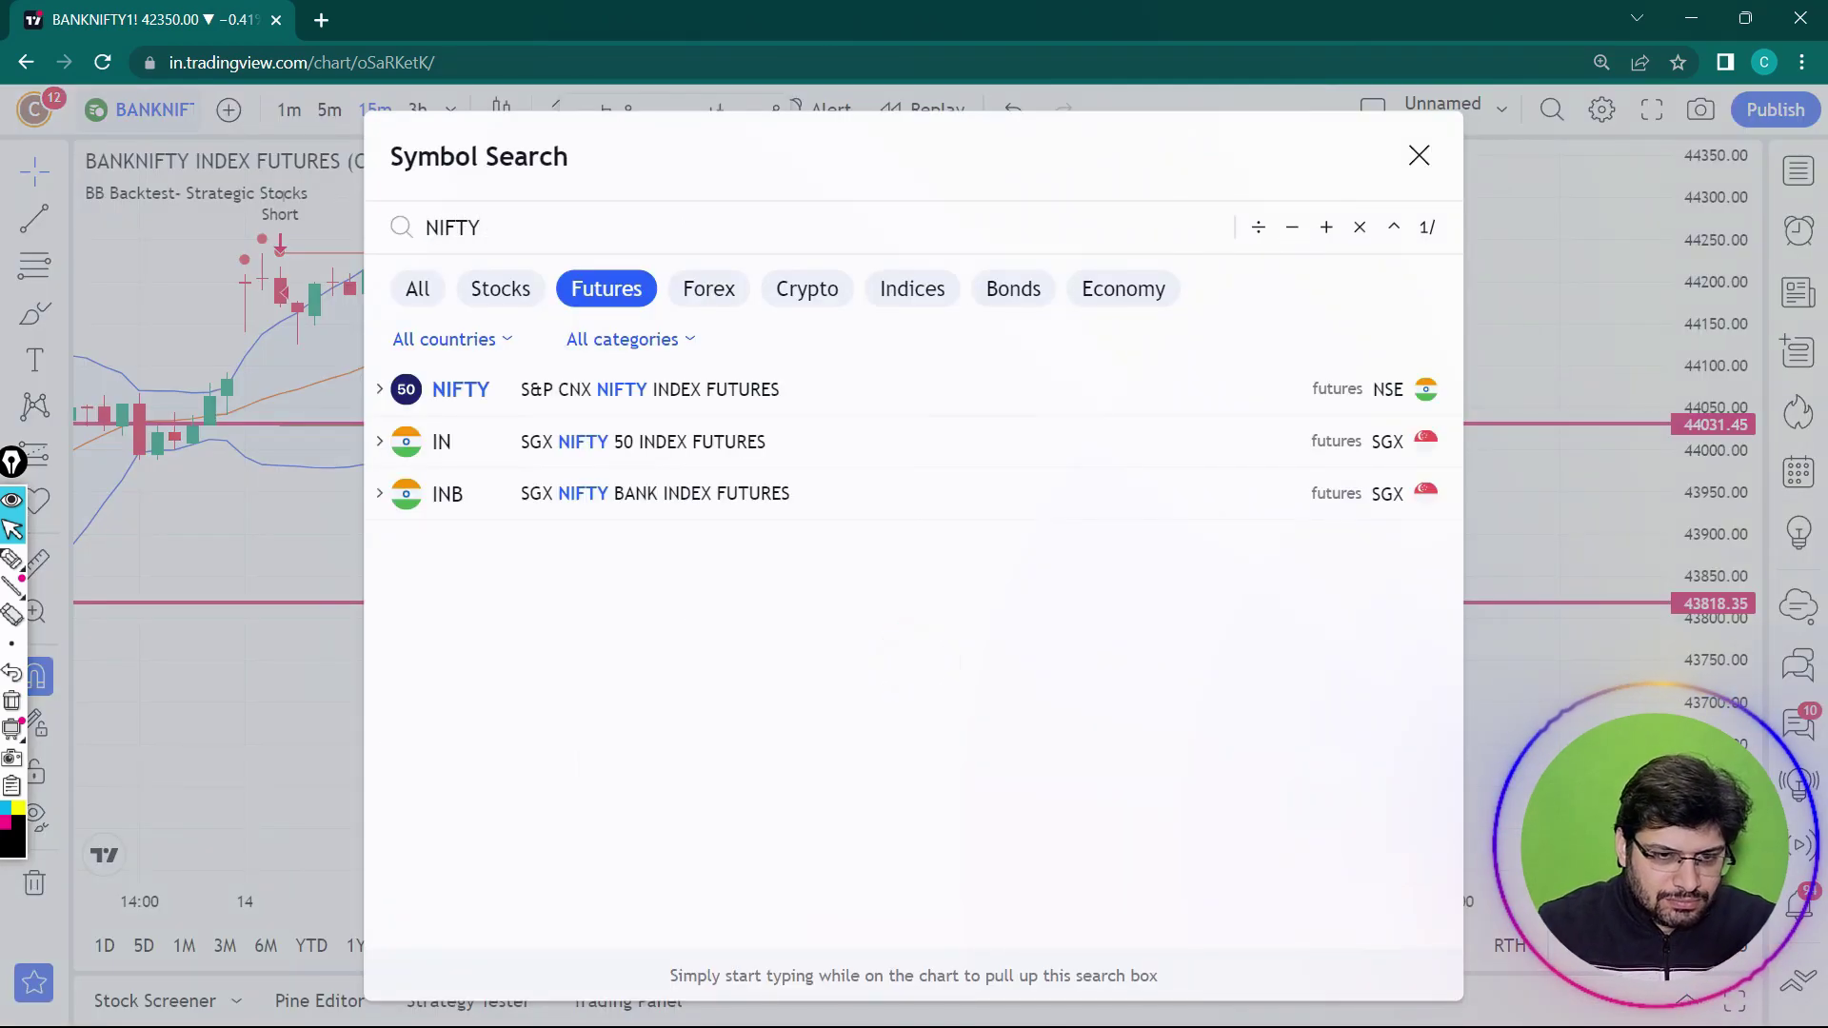
key("Return")
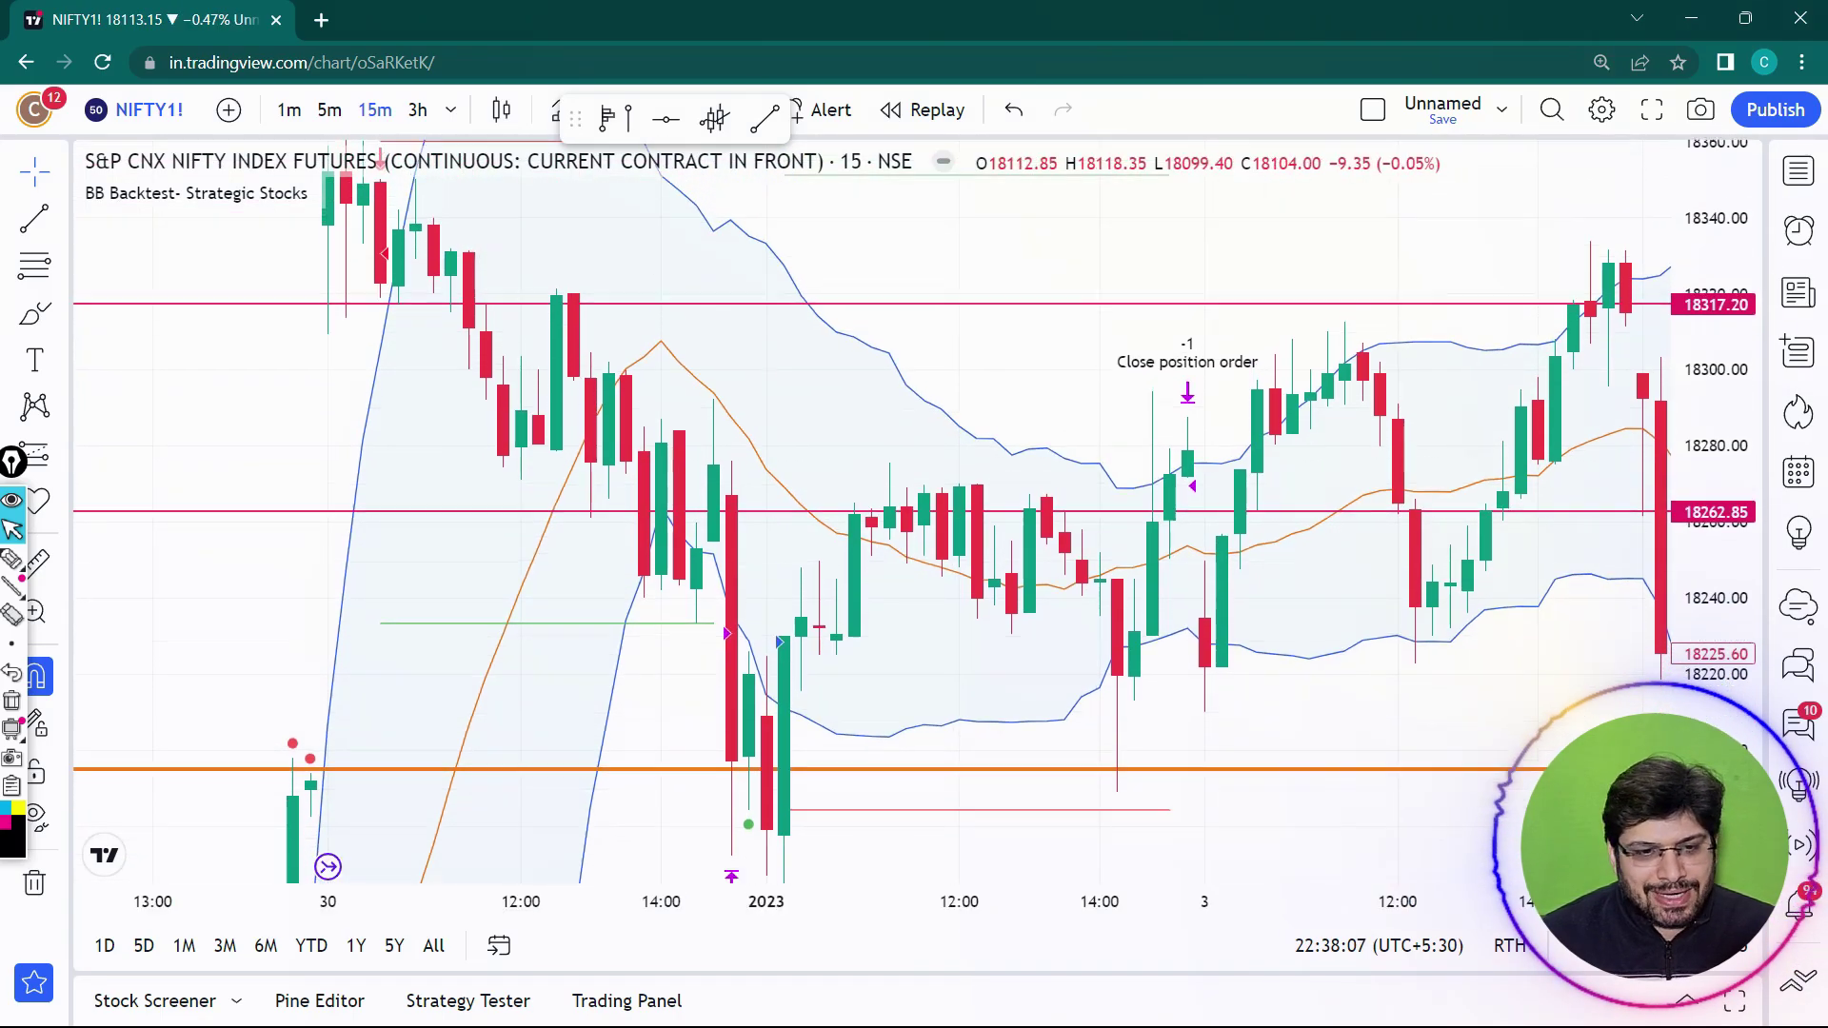
Step: Circle the 30 December short signal, its entry point and target exit with the pen, underlining the target line
left_click_drag(959, 302, 1114, 344)
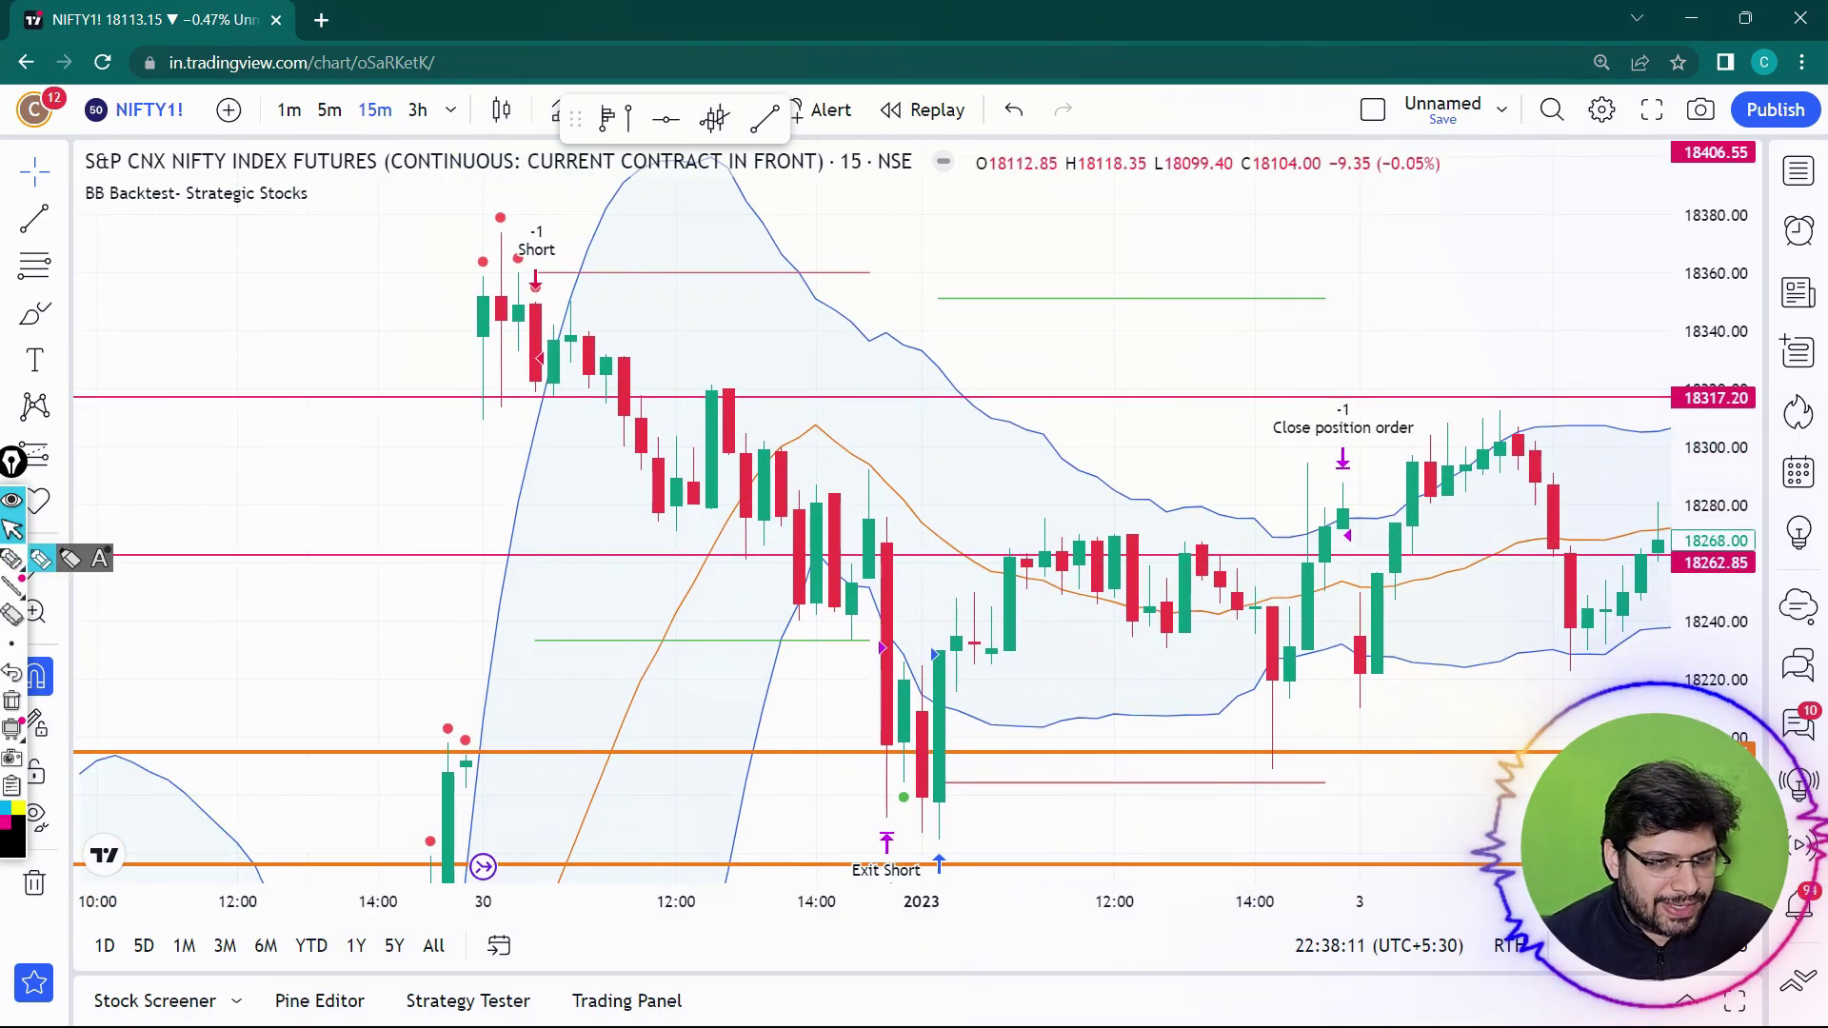
mouse_move(569, 245)
left_mouse_down()
mouse_move(512, 259)
mouse_move(569, 252)
left_mouse_up()
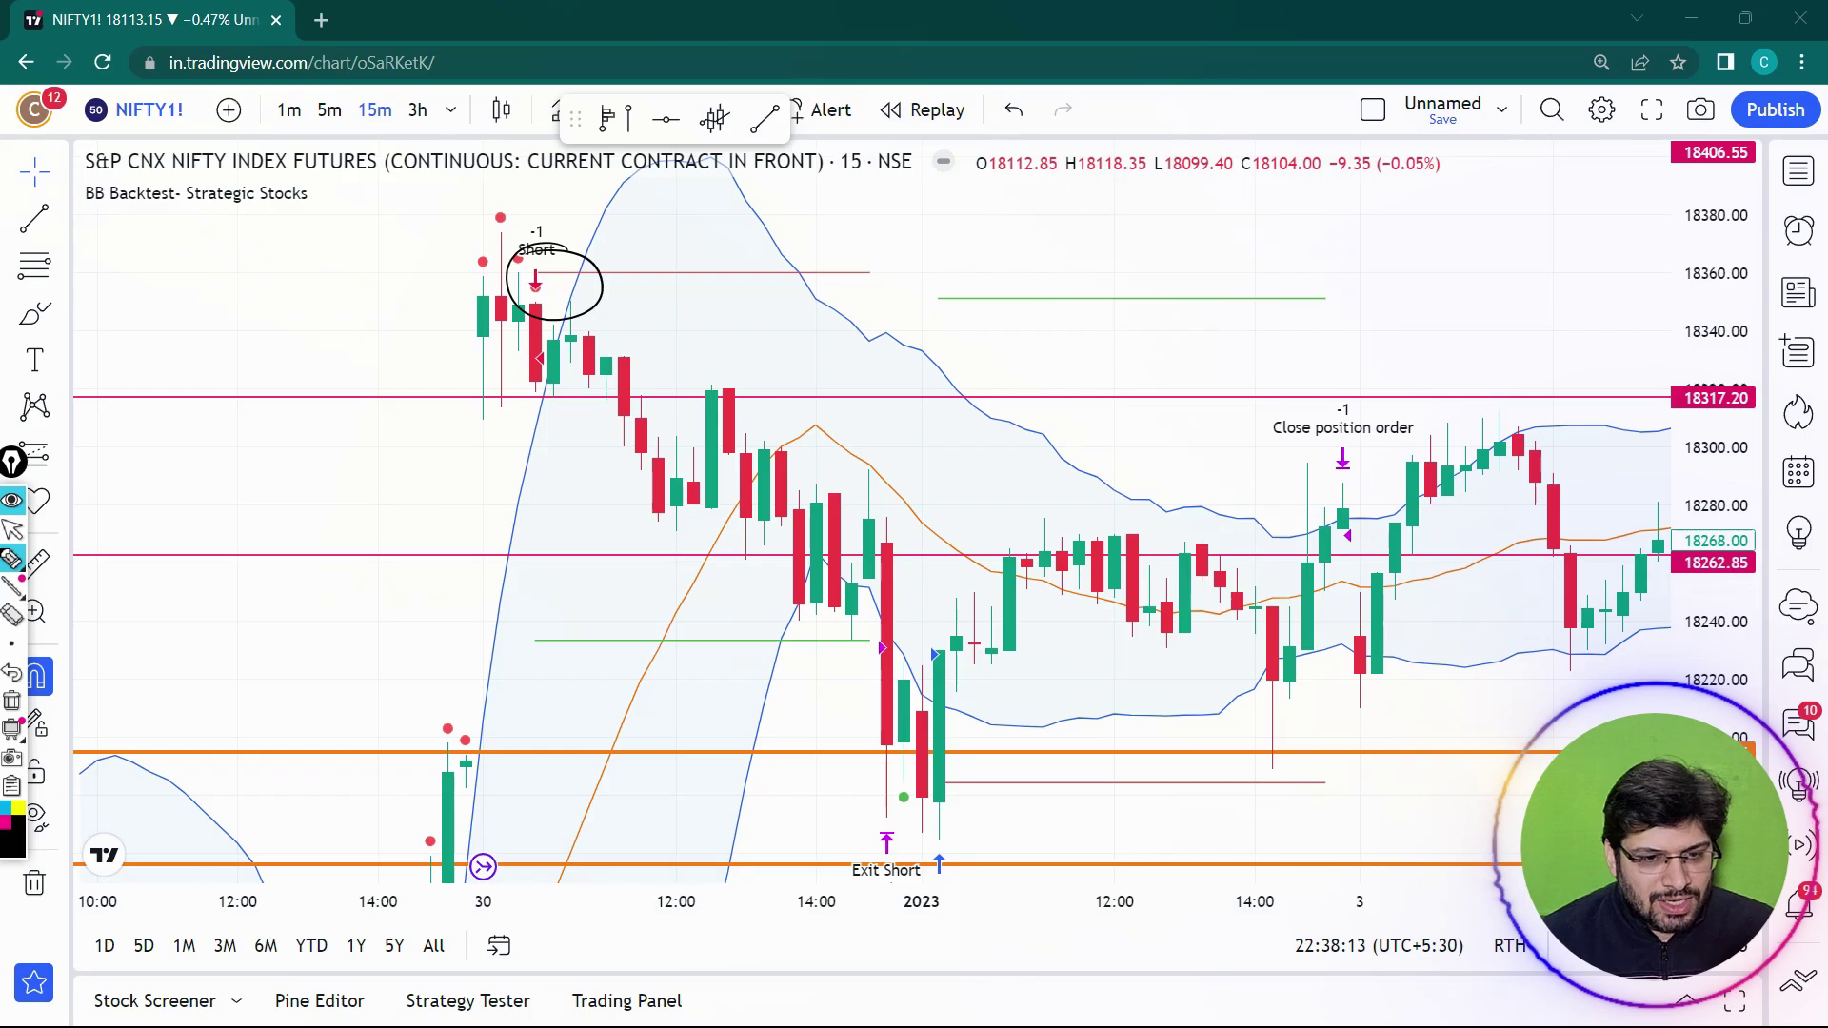
left_click_drag(506, 355, 566, 353)
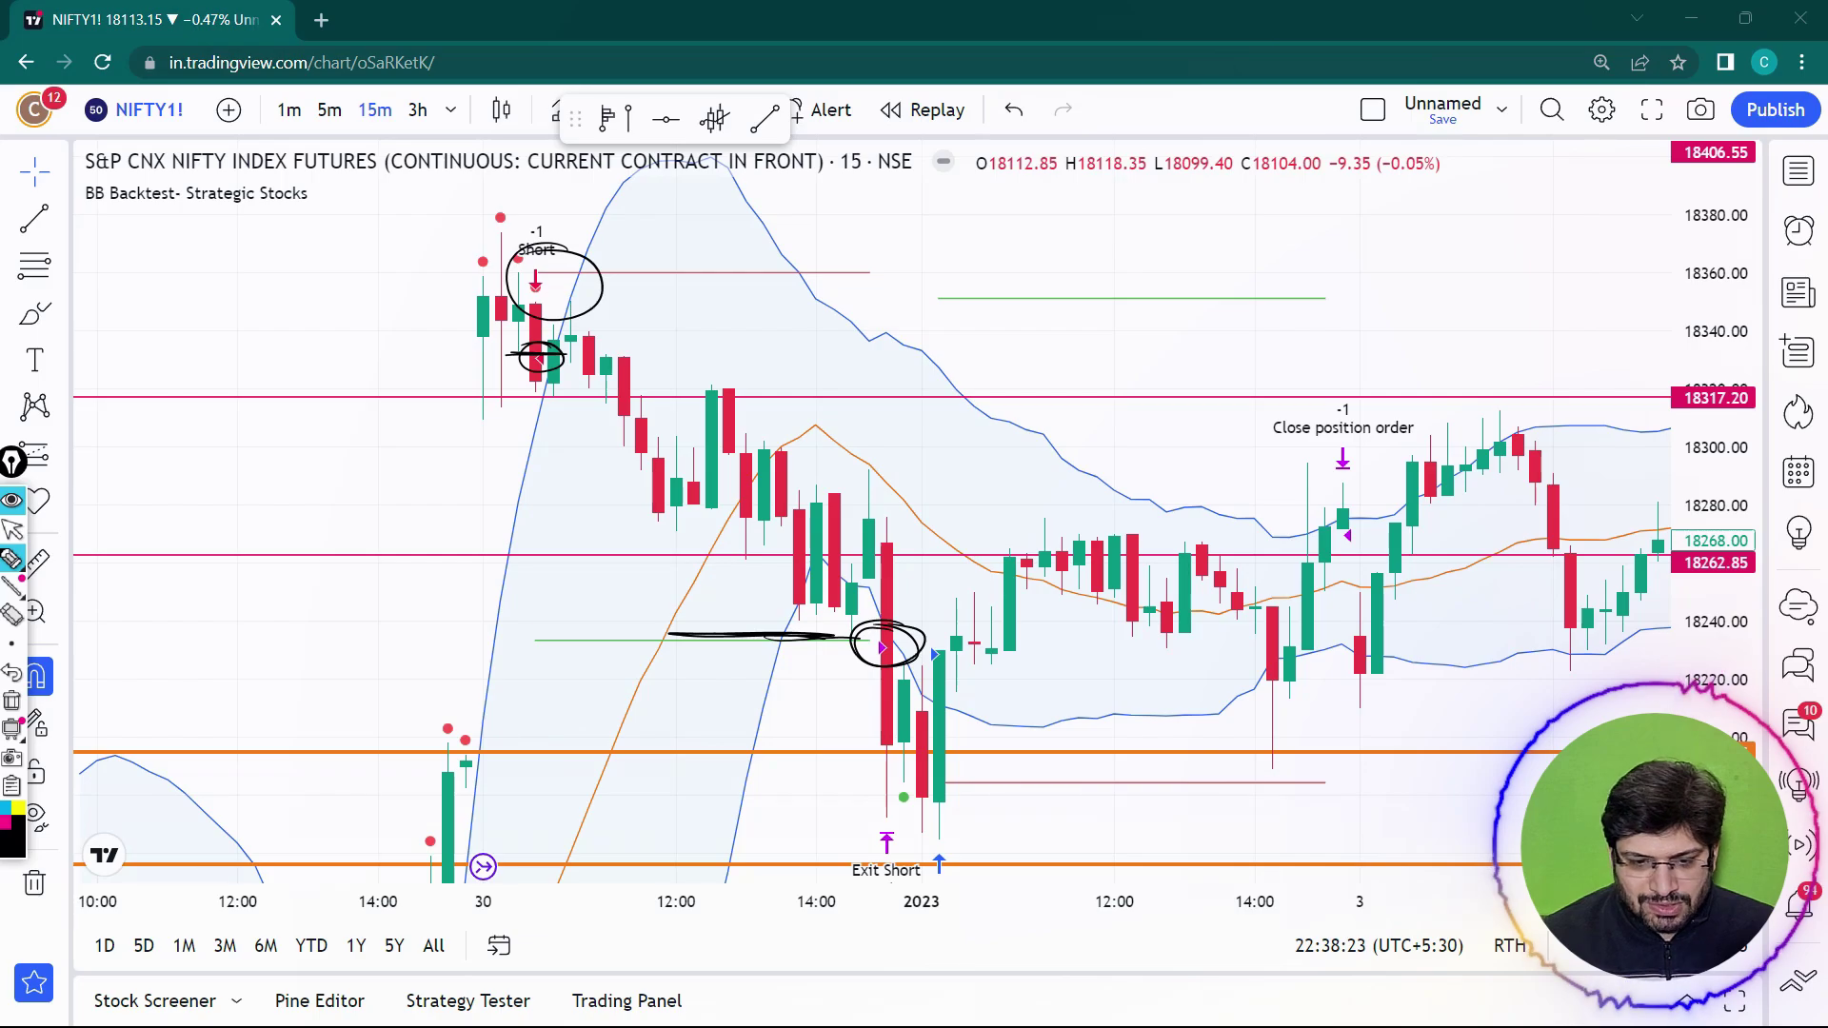
Step: Circle the following buy trade's entry near the start of 2023, and draw lines at its stop-loss and close-position levels
left_click(11, 529)
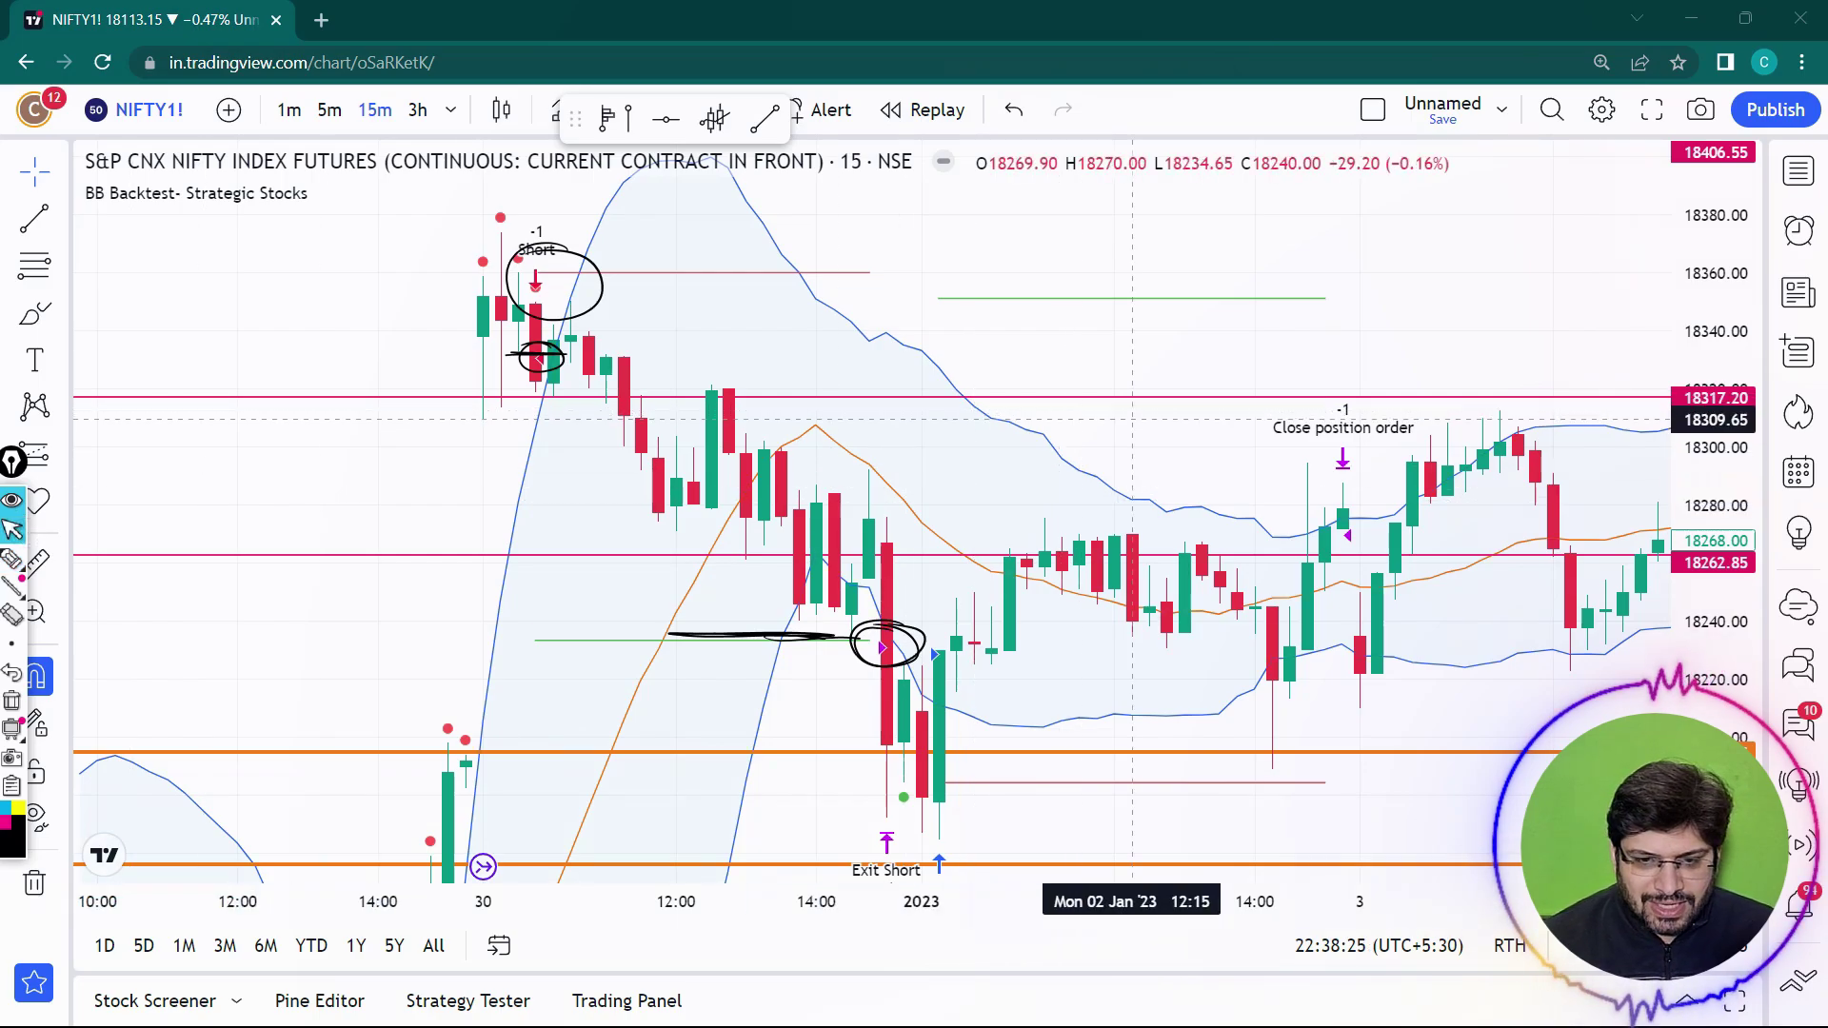
left_click_drag(1132, 419, 1095, 280)
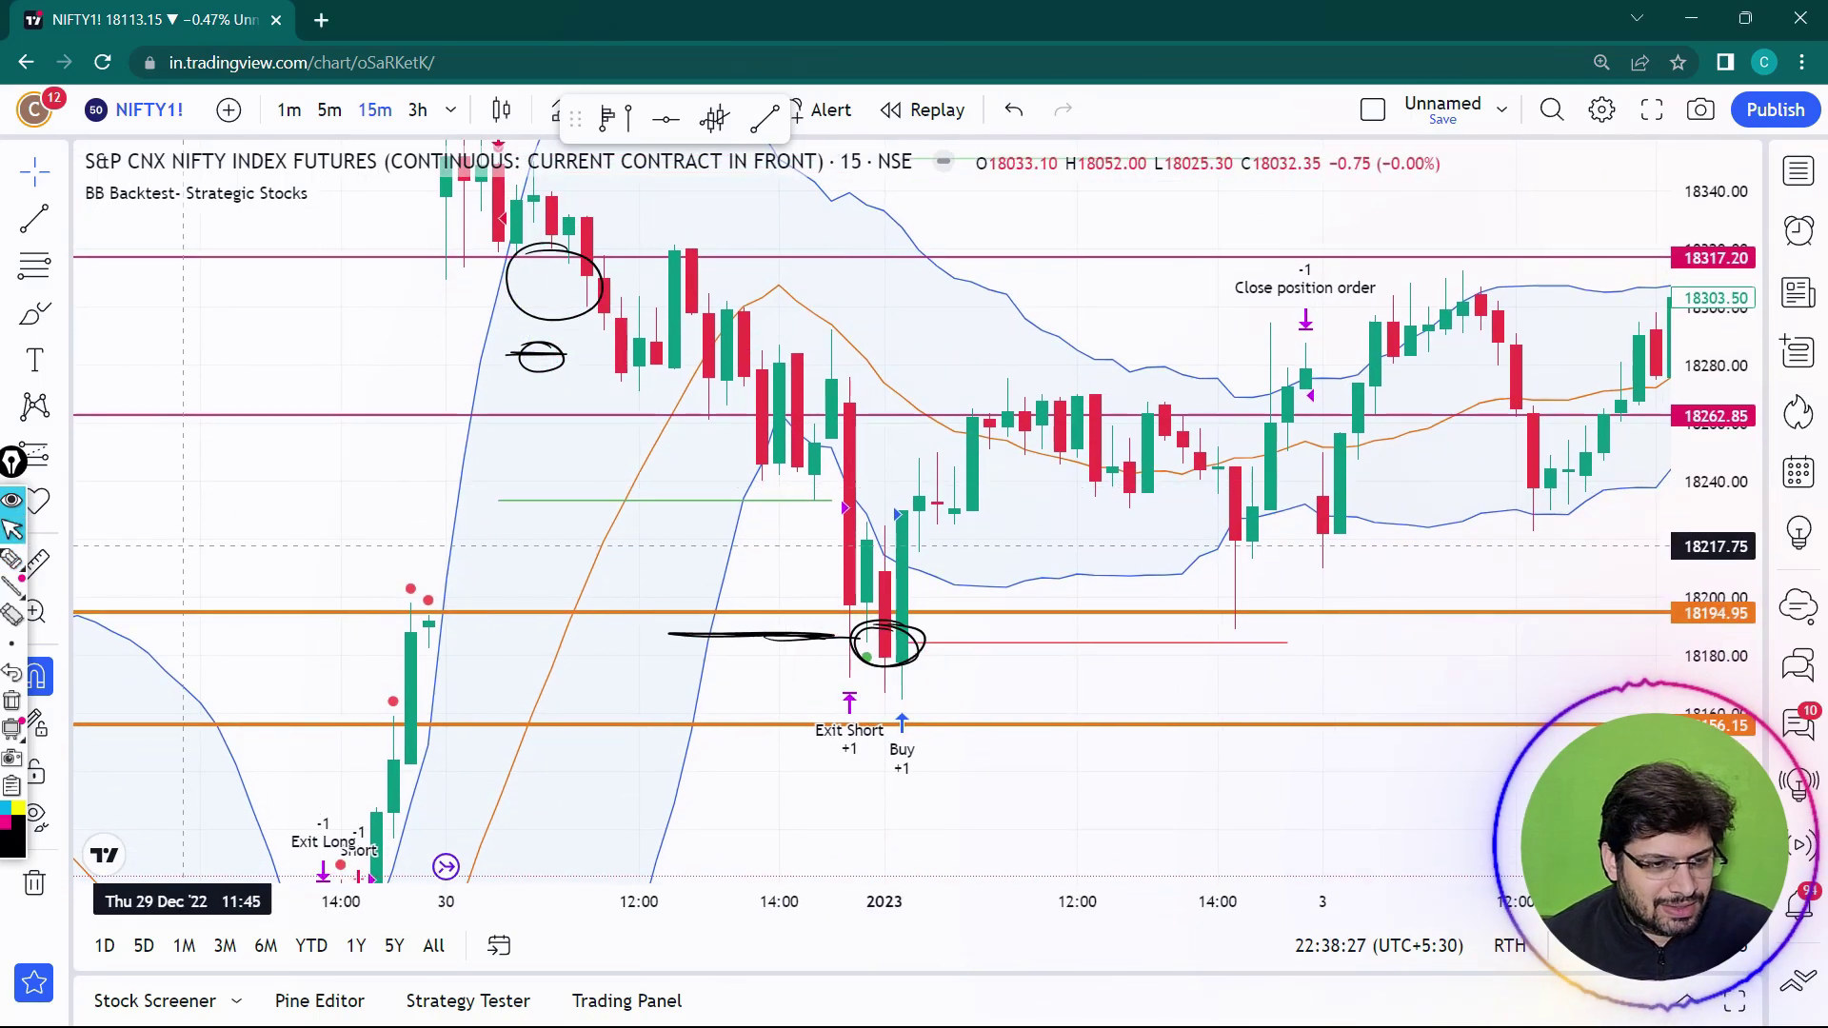
left_click(12, 559)
left_click_drag(907, 506, 914, 510)
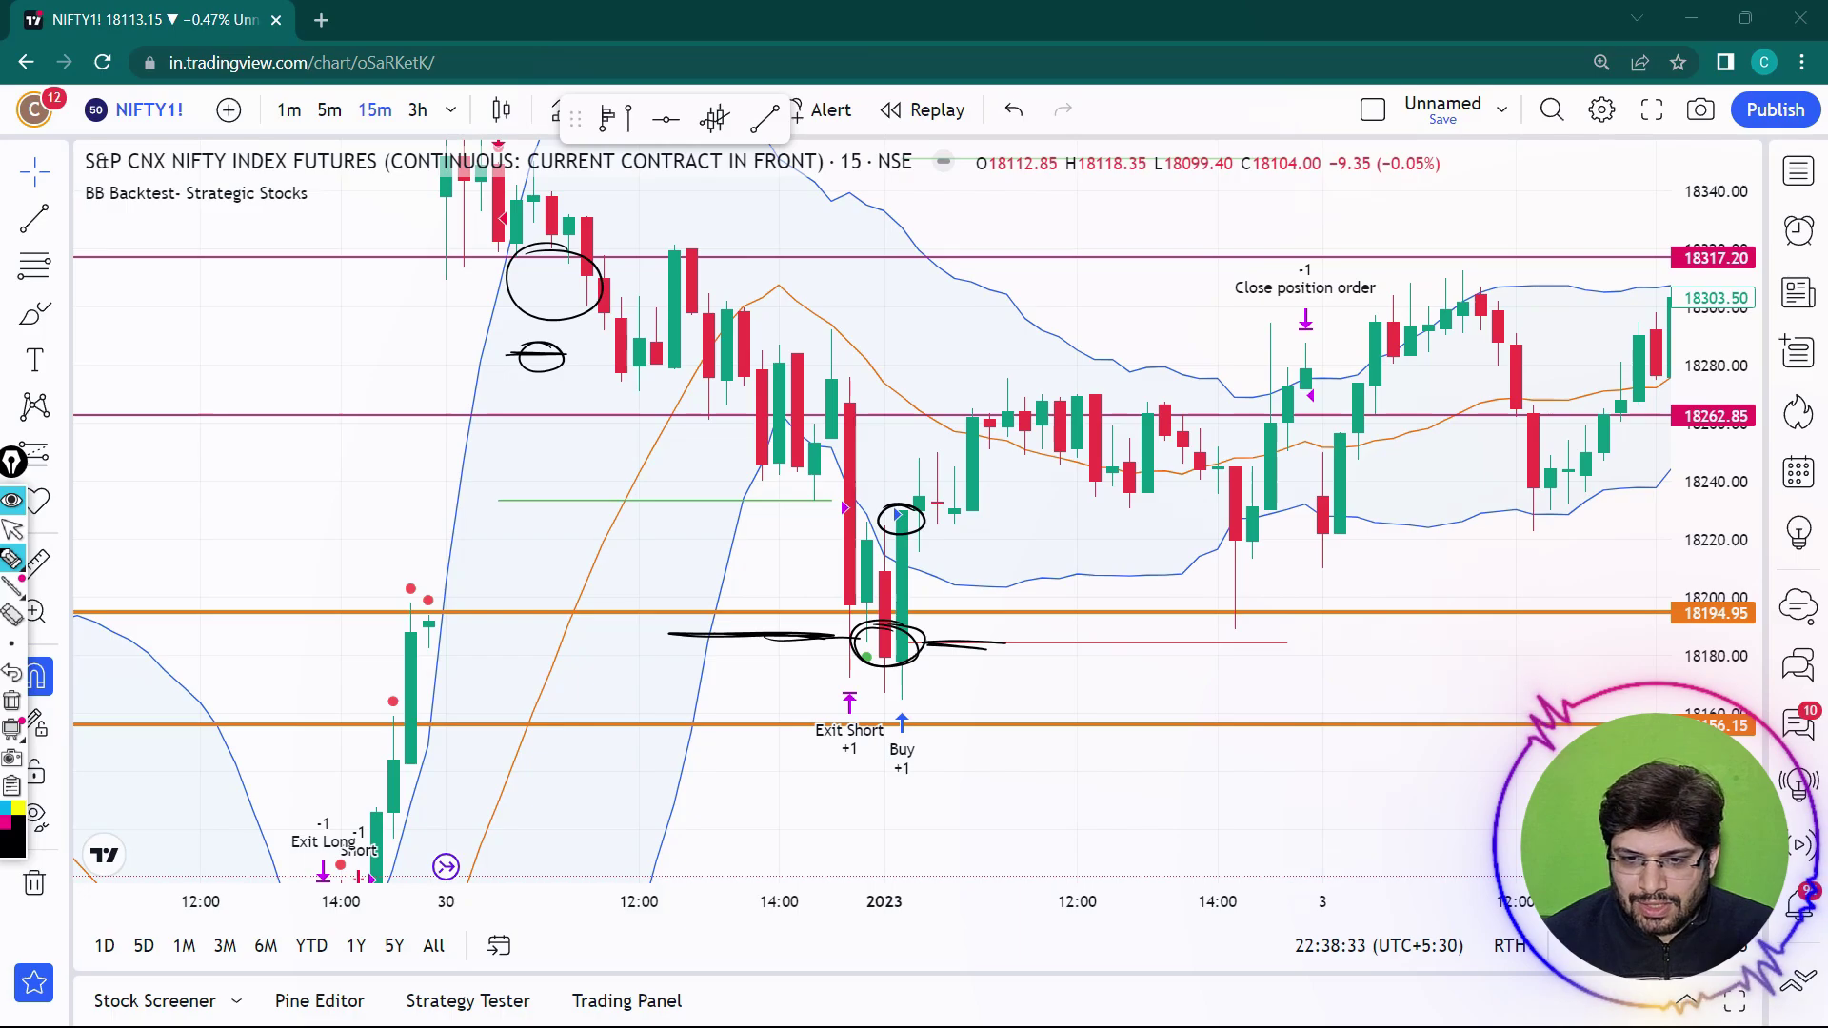
left_click_drag(1311, 393, 1247, 390)
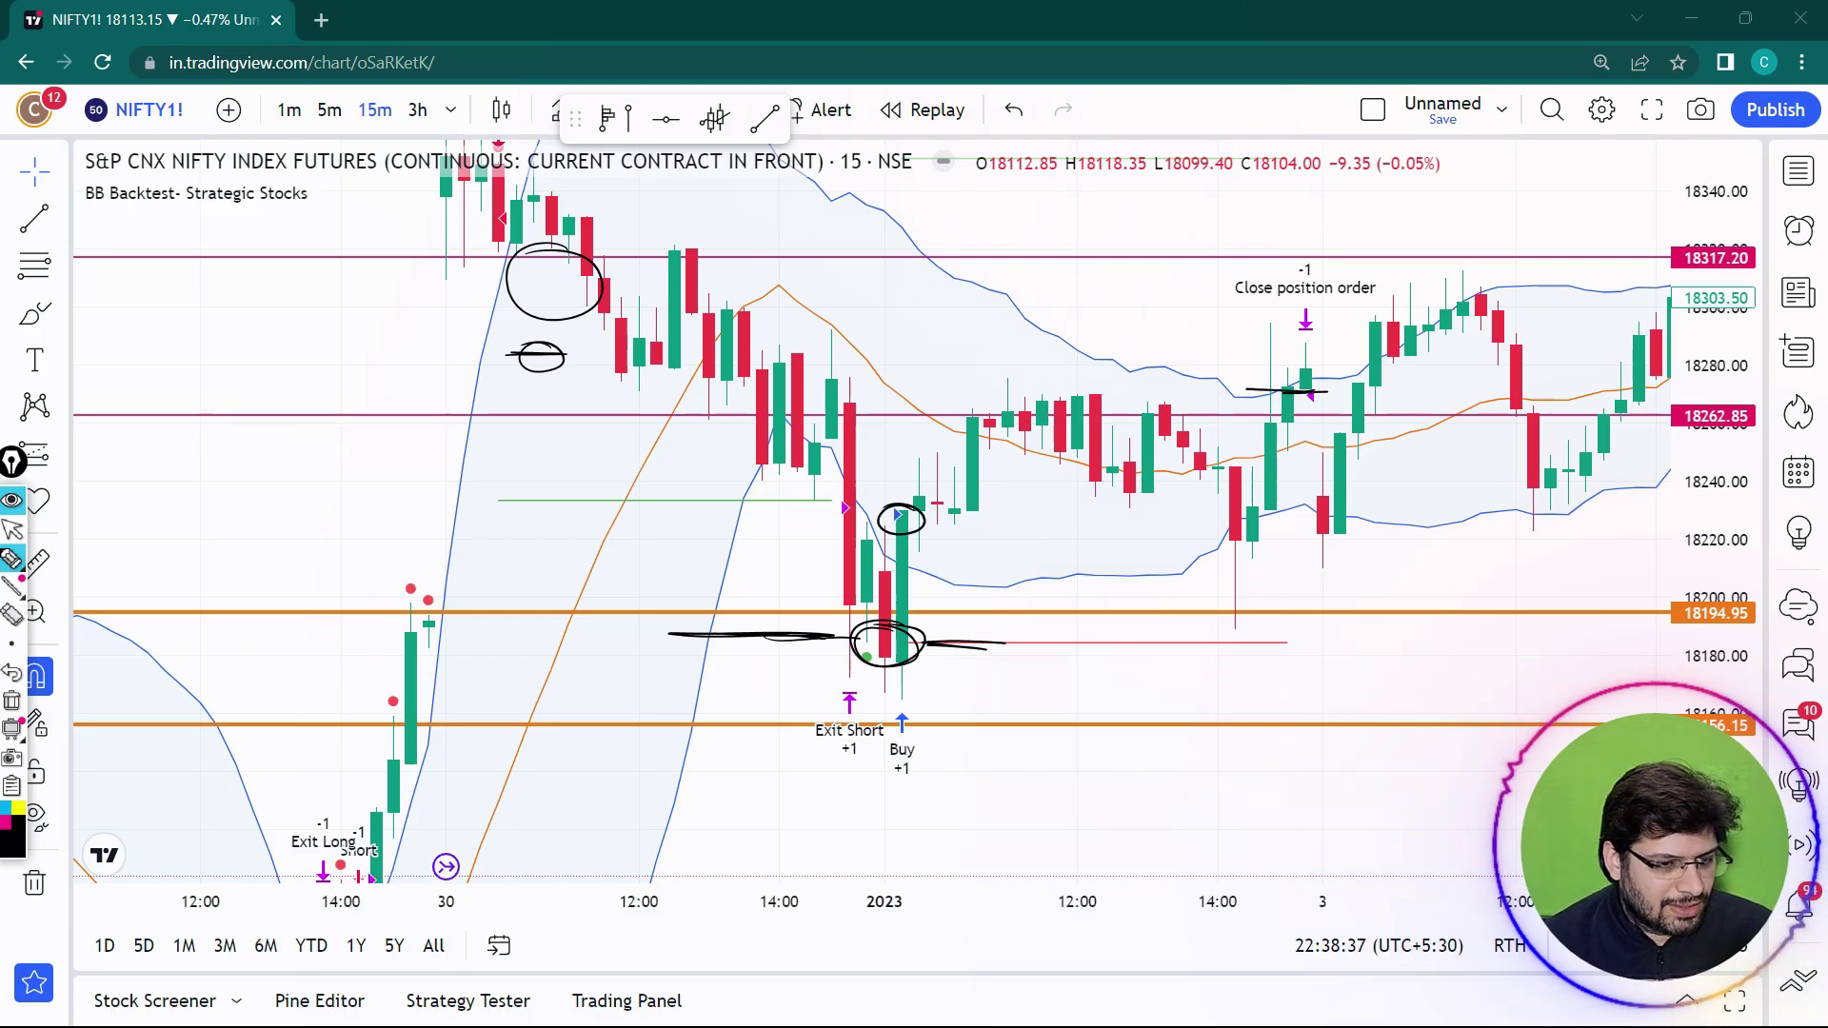
Step: Clear all pen marks and open the Strategy Tester report for NIFTY
left_click(11, 700)
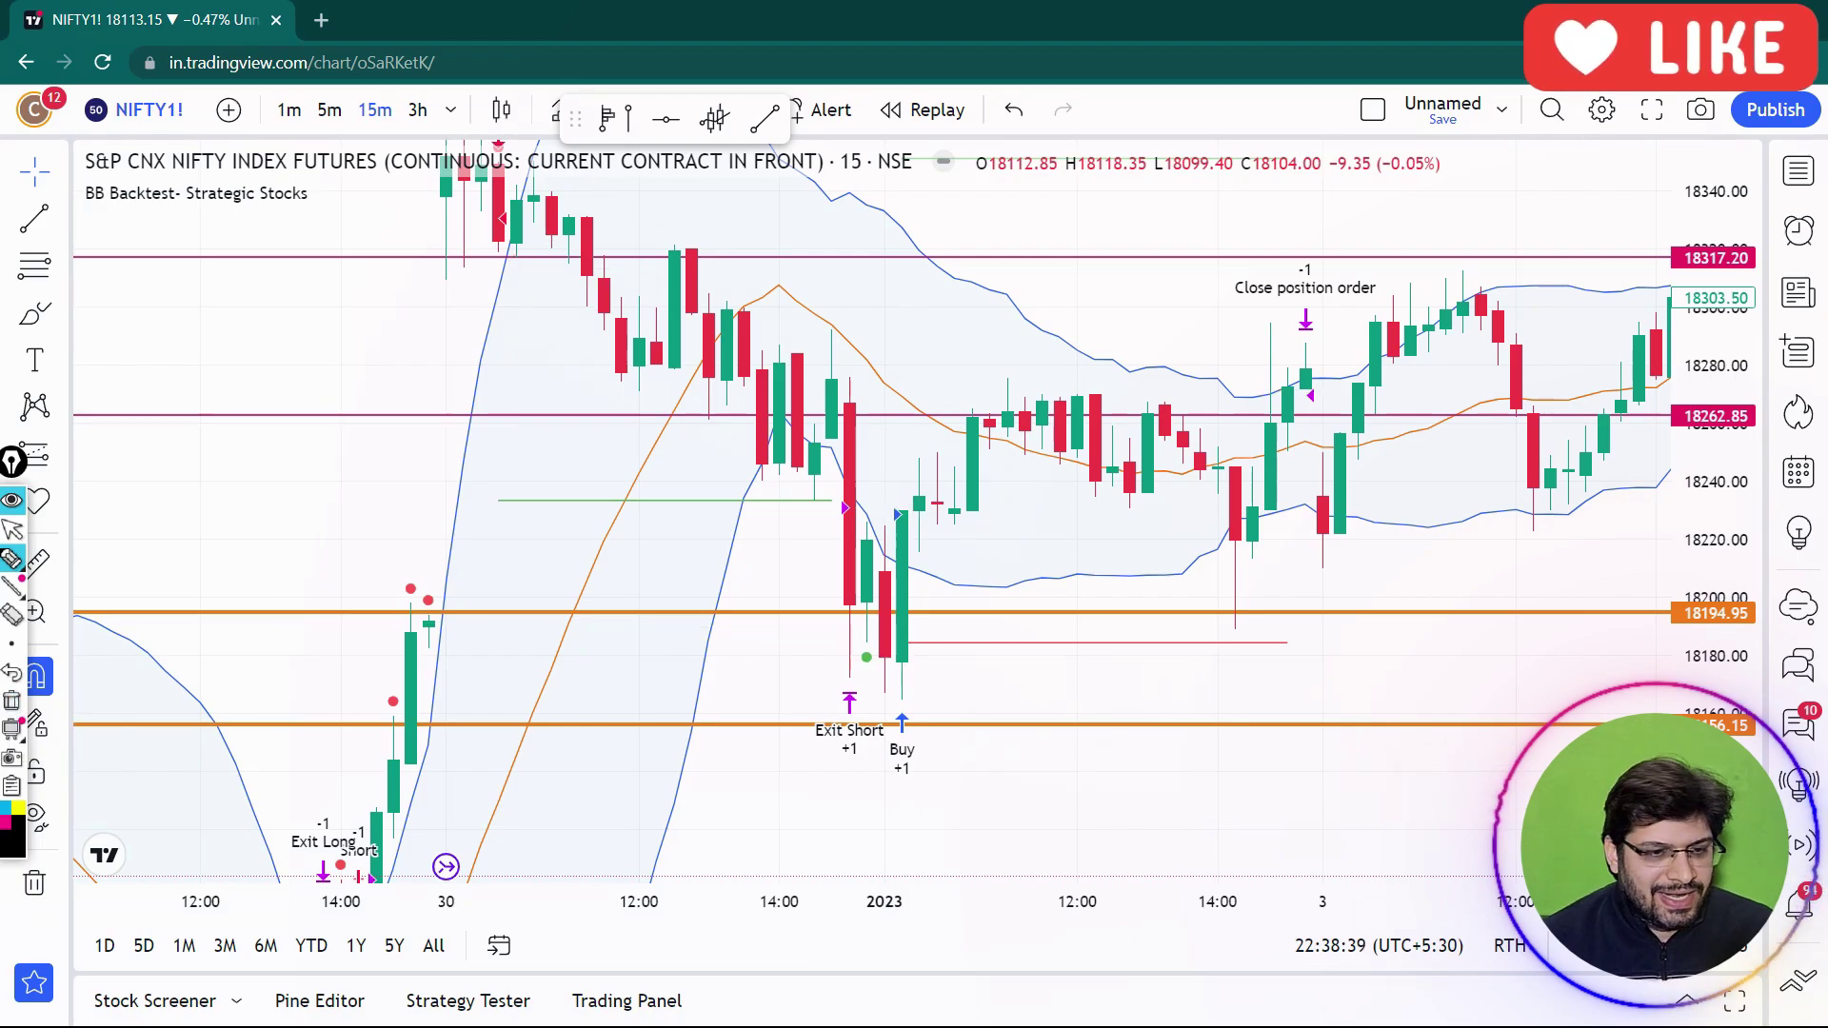
left_click(11, 529)
left_click_drag(1133, 332, 913, 440)
left_click(467, 1001)
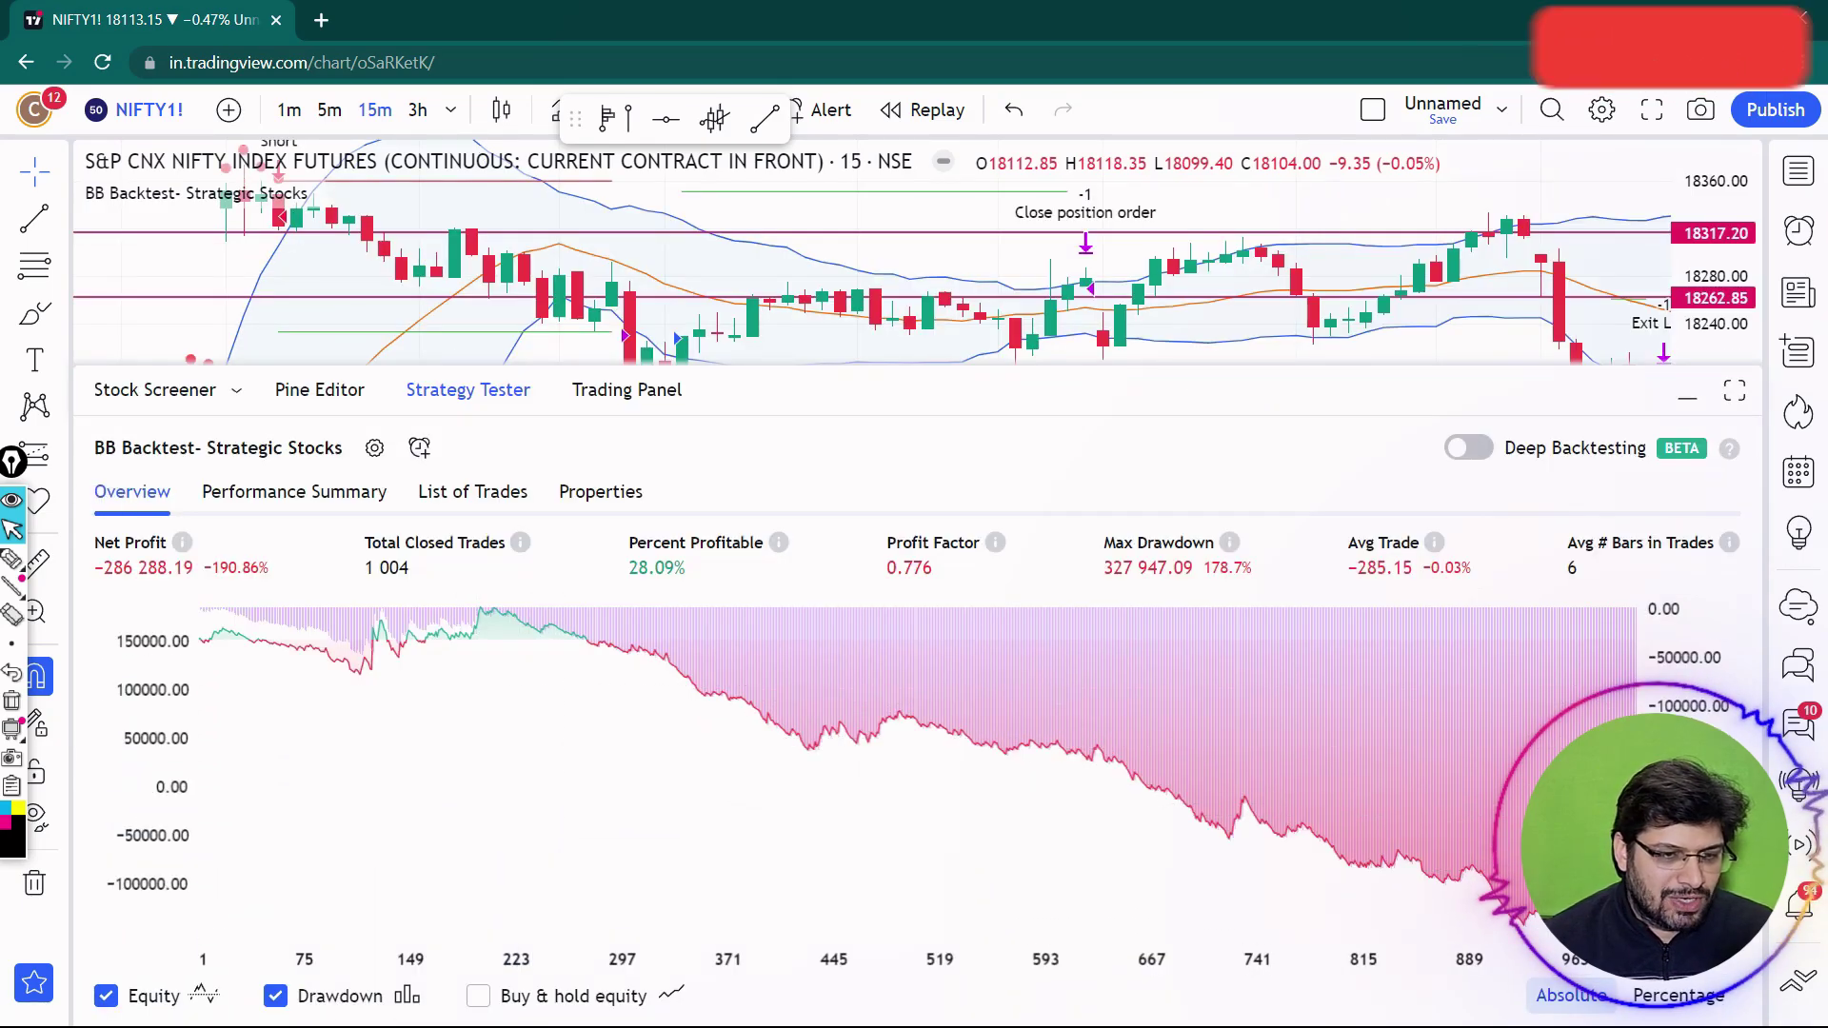
Step: Review the BB Backtest strategy's inputs and properties, including initial capital, commission and slippage
left_click(374, 448)
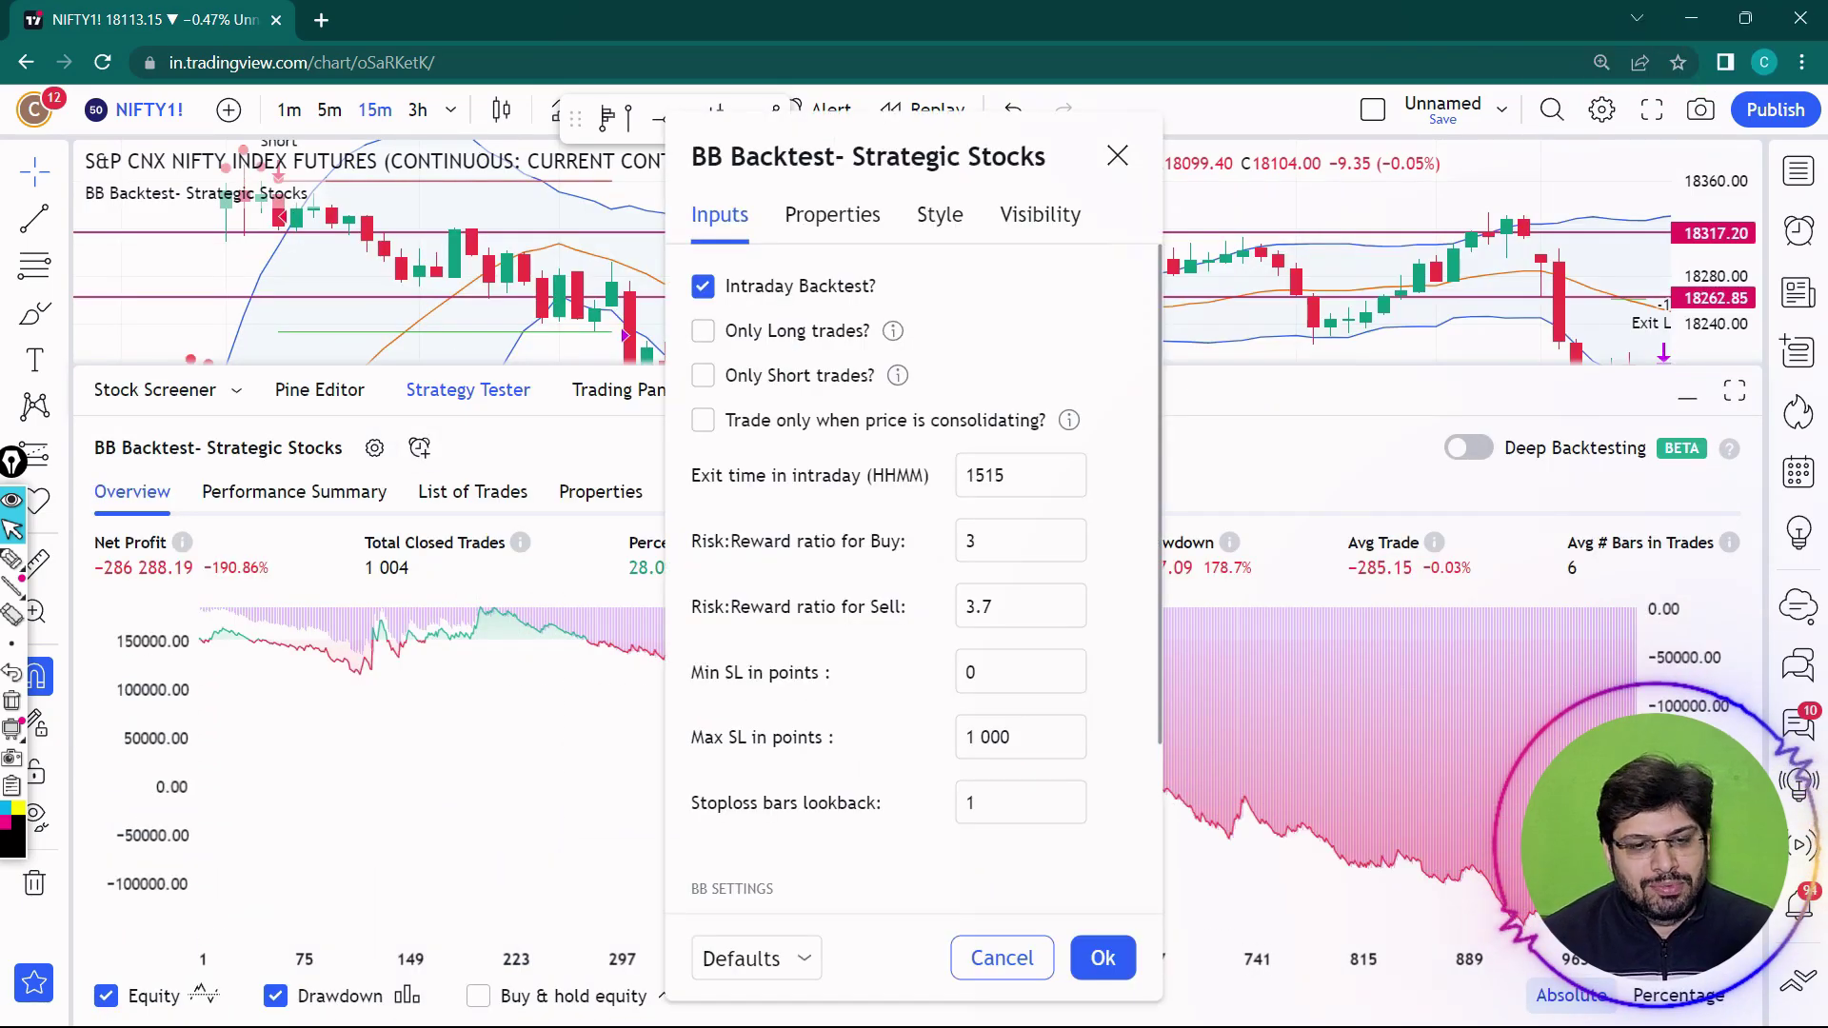
left_click(832, 214)
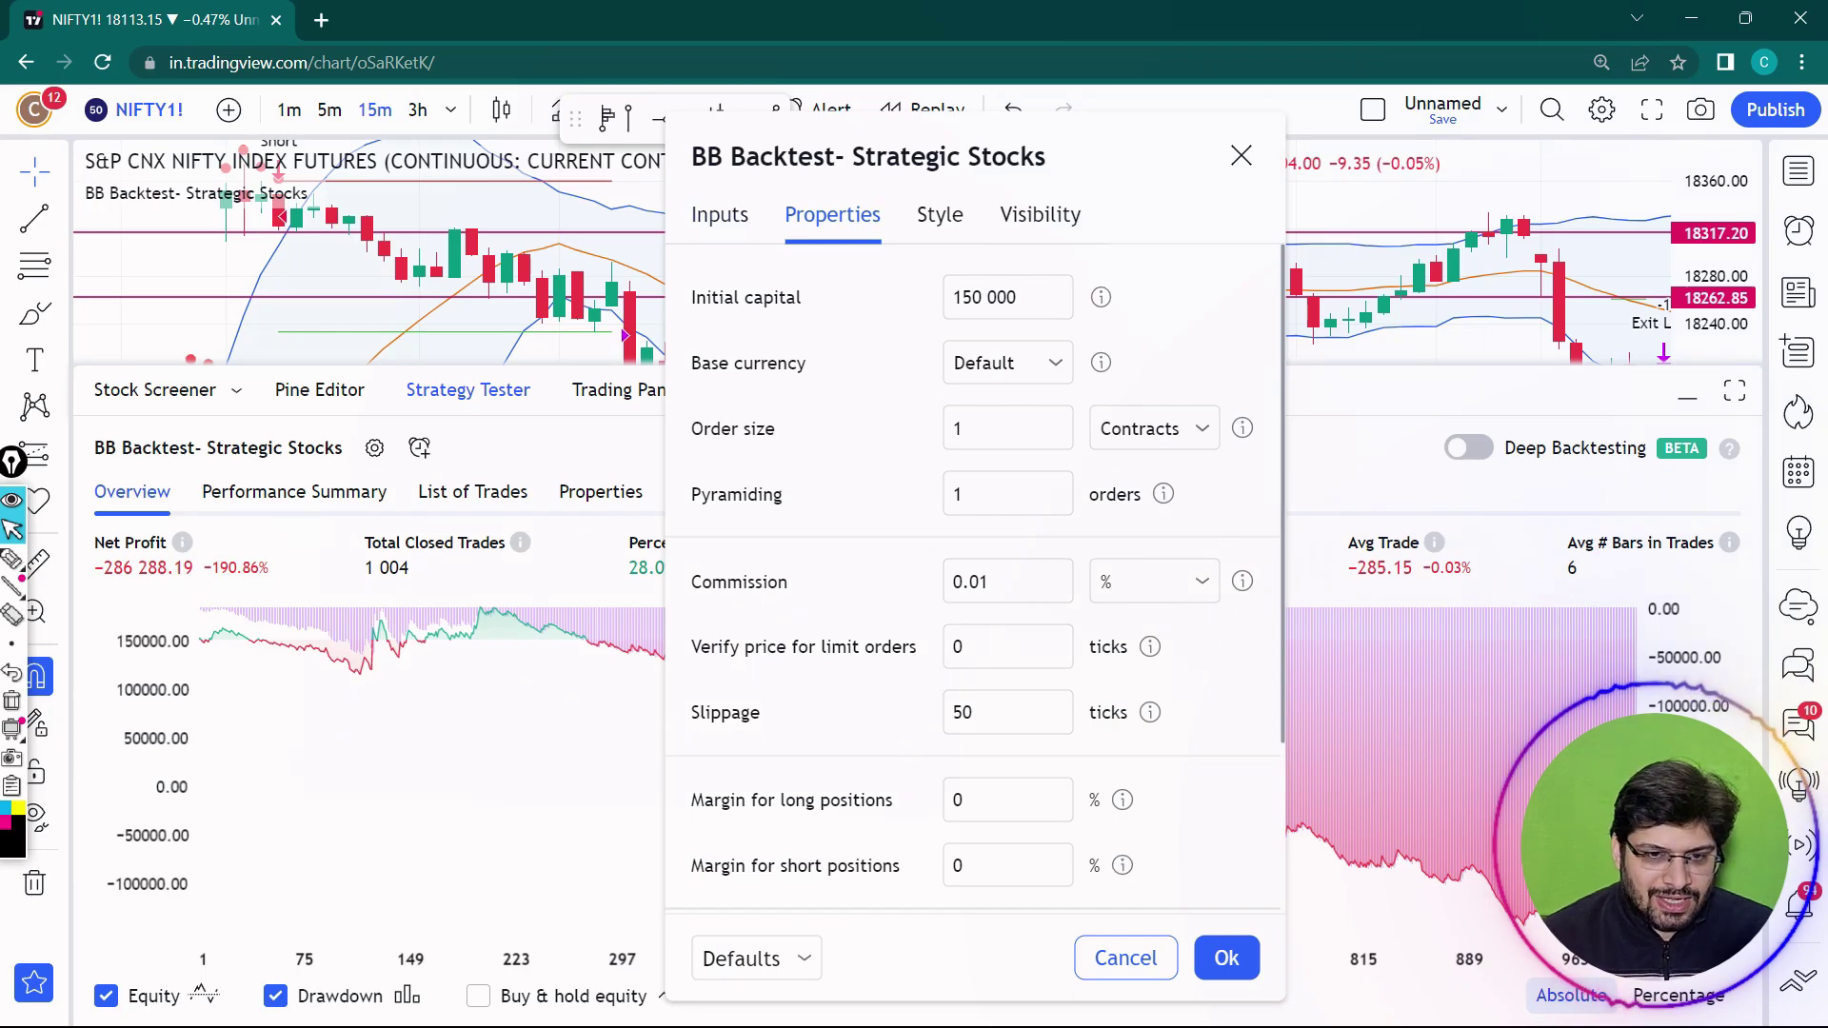
left_click(719, 215)
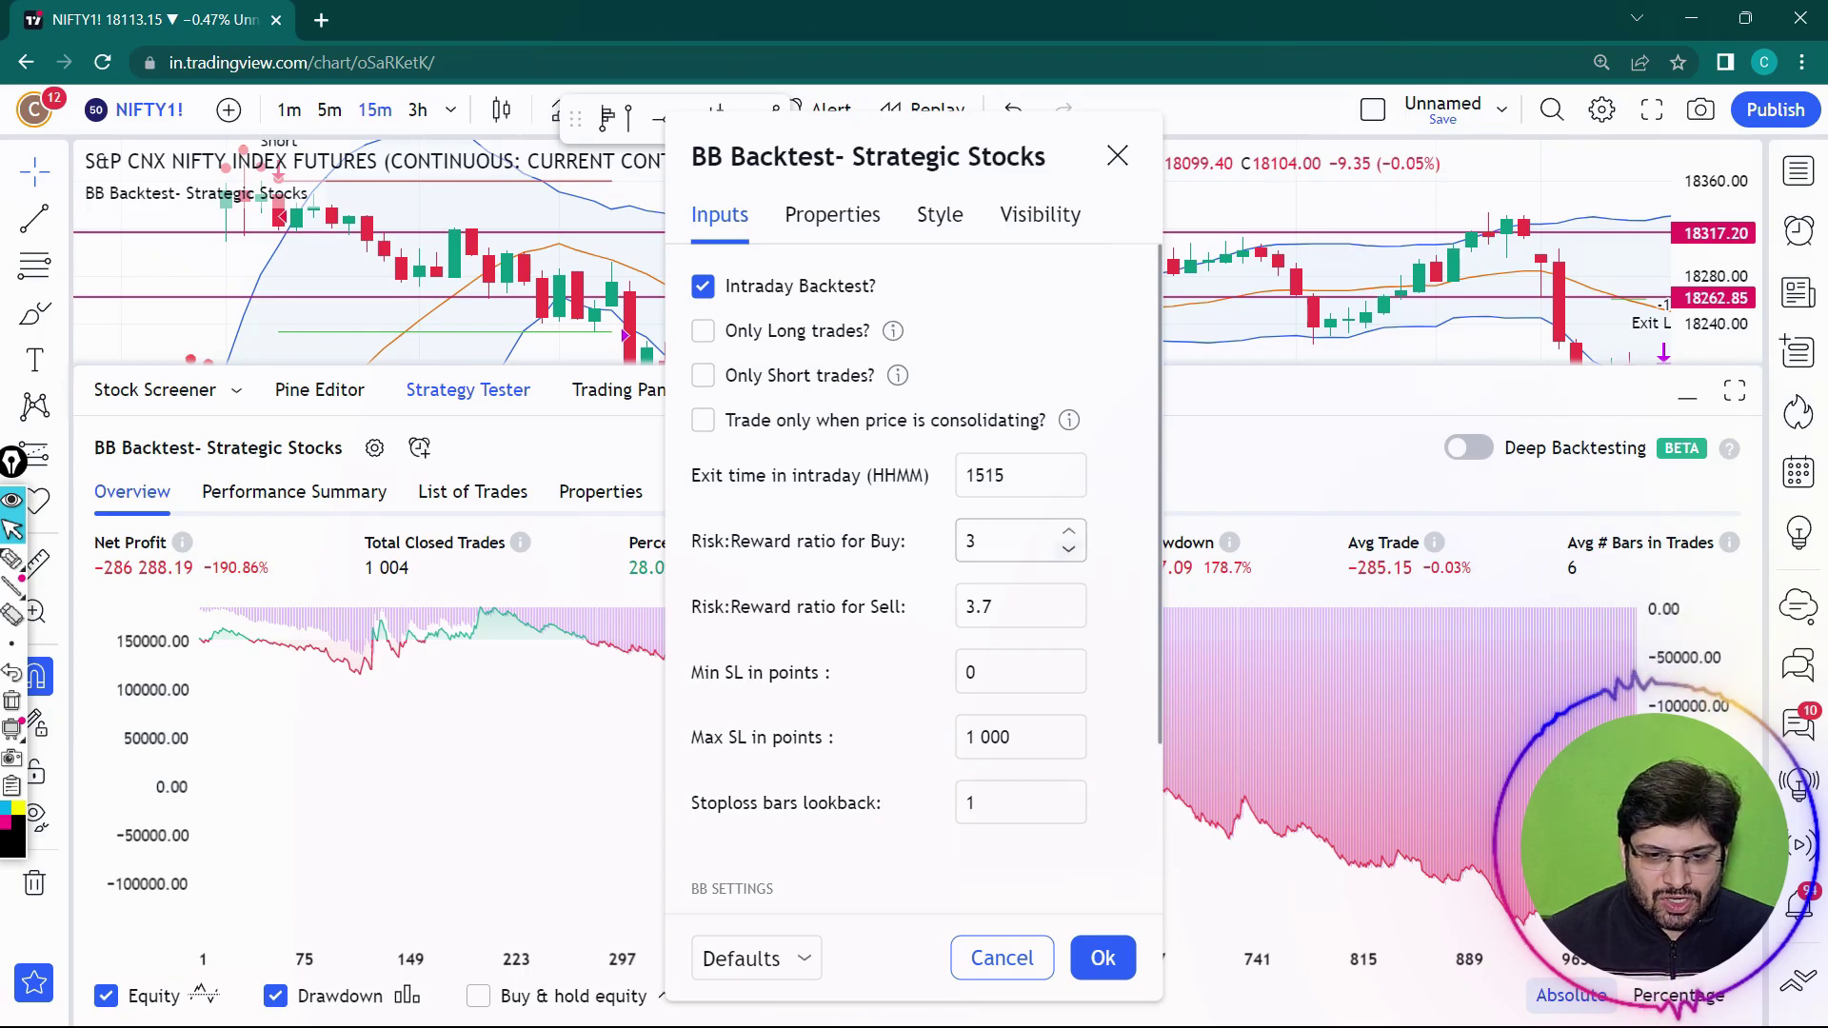
Step: Set the Risk:Reward ratio for Buy to 2.5 and turn on Only Short trades
left_click(1069, 550)
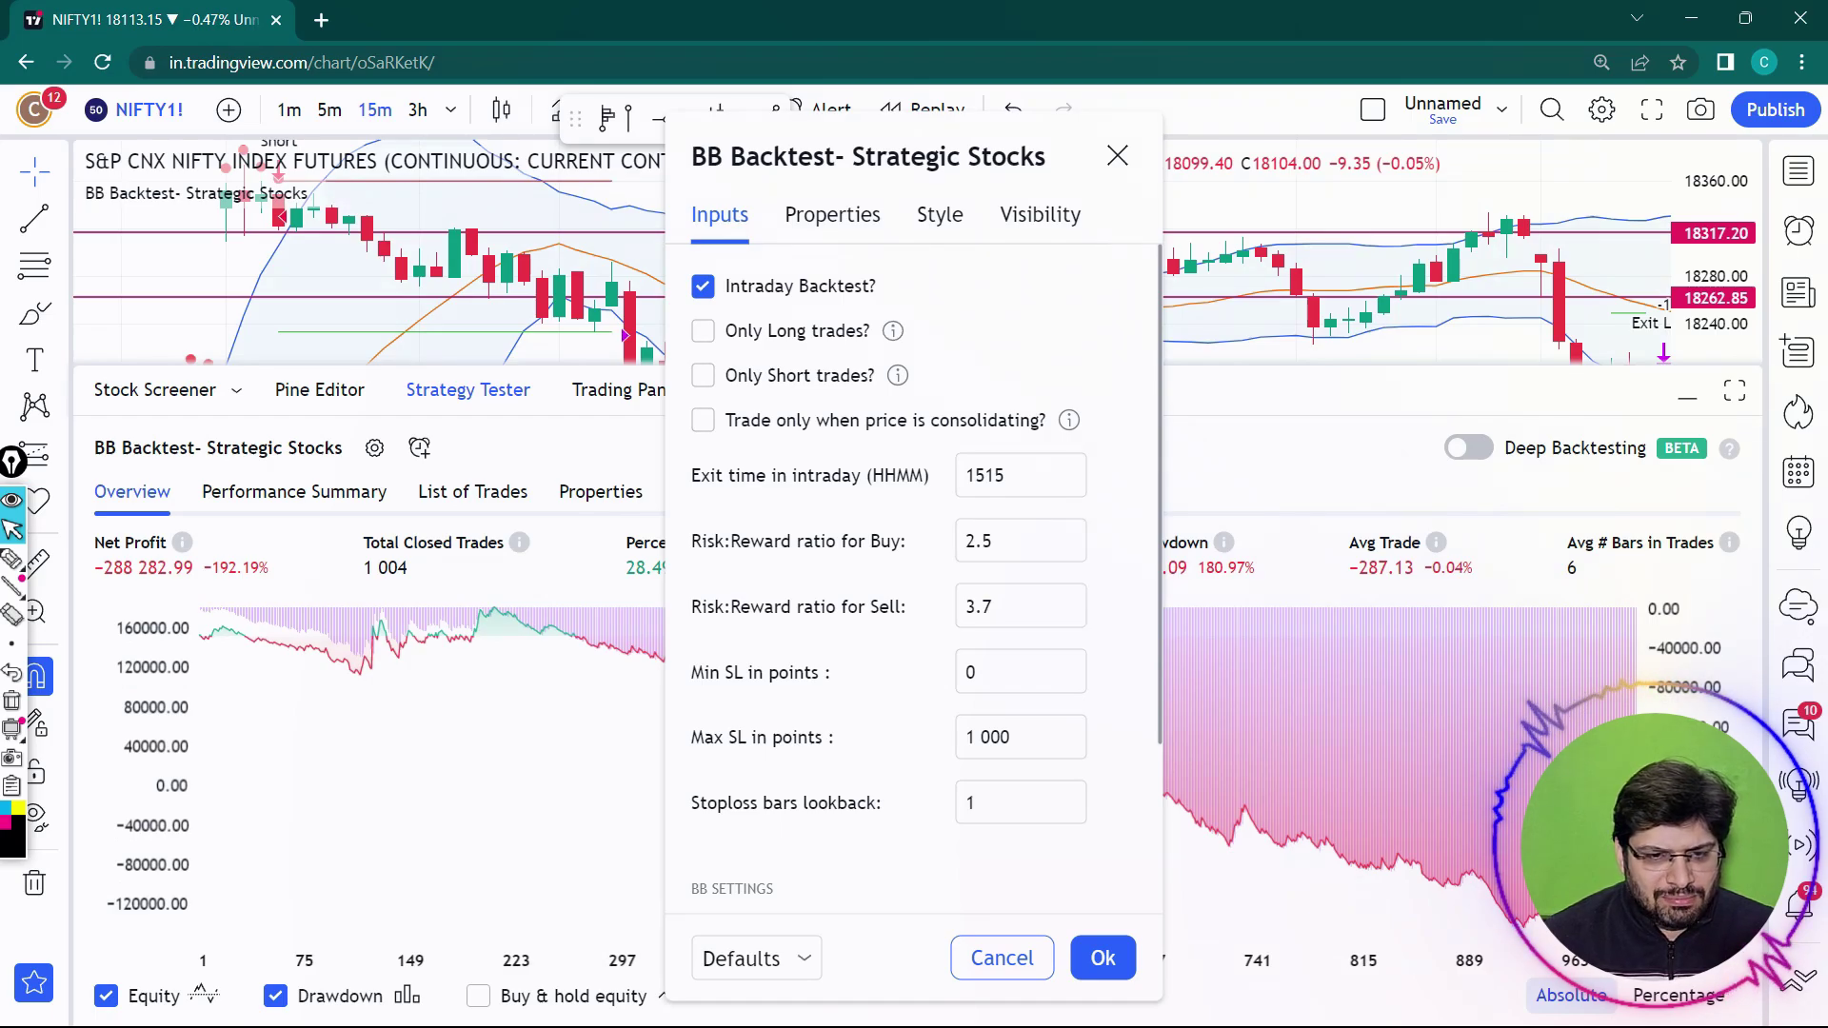
left_click(703, 375)
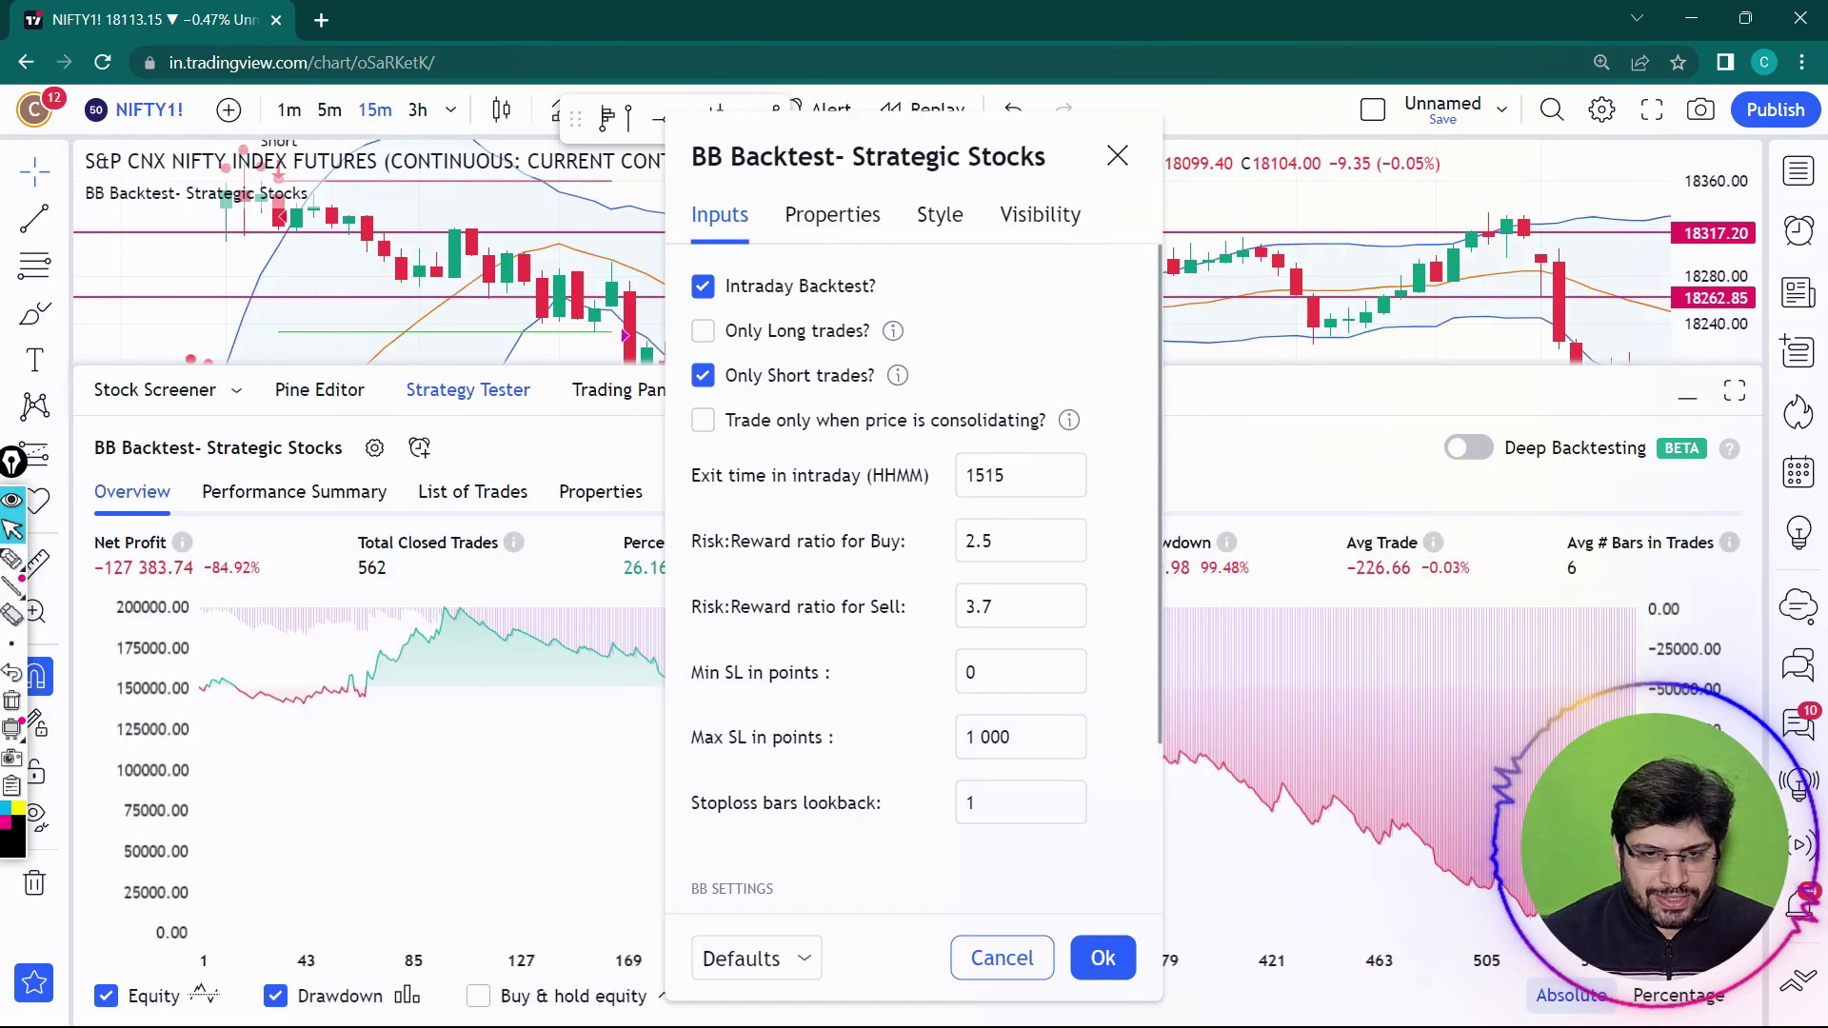
Step: Circle the rise in the short-only equity curve and trace its decline with the pen, clearing the marks when done
left_click_drag(914, 156, 1203, 186)
left_click(12, 559)
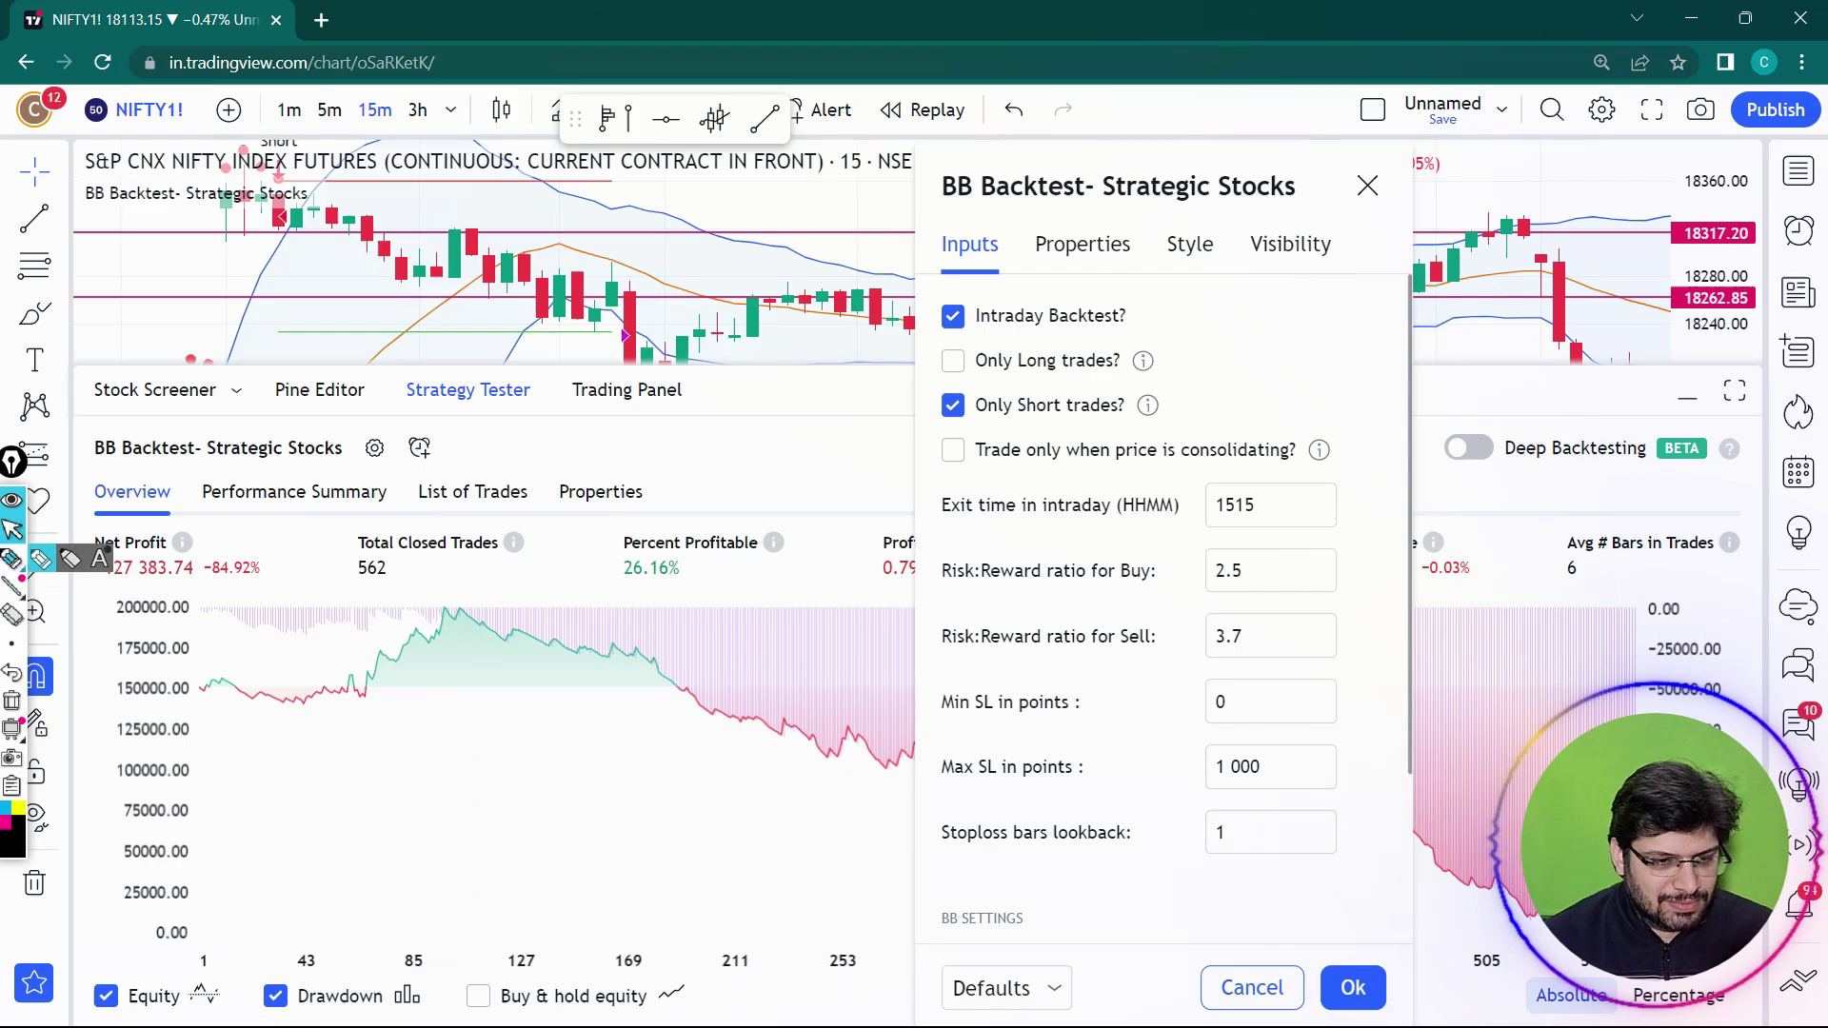
mouse_move(488, 587)
left_mouse_down()
mouse_move(400, 714)
mouse_move(496, 612)
left_mouse_up()
mouse_move(686, 693)
left_mouse_down()
mouse_move(923, 779)
mouse_move(1417, 885)
mouse_move(1514, 880)
mouse_move(1464, 907)
left_mouse_up()
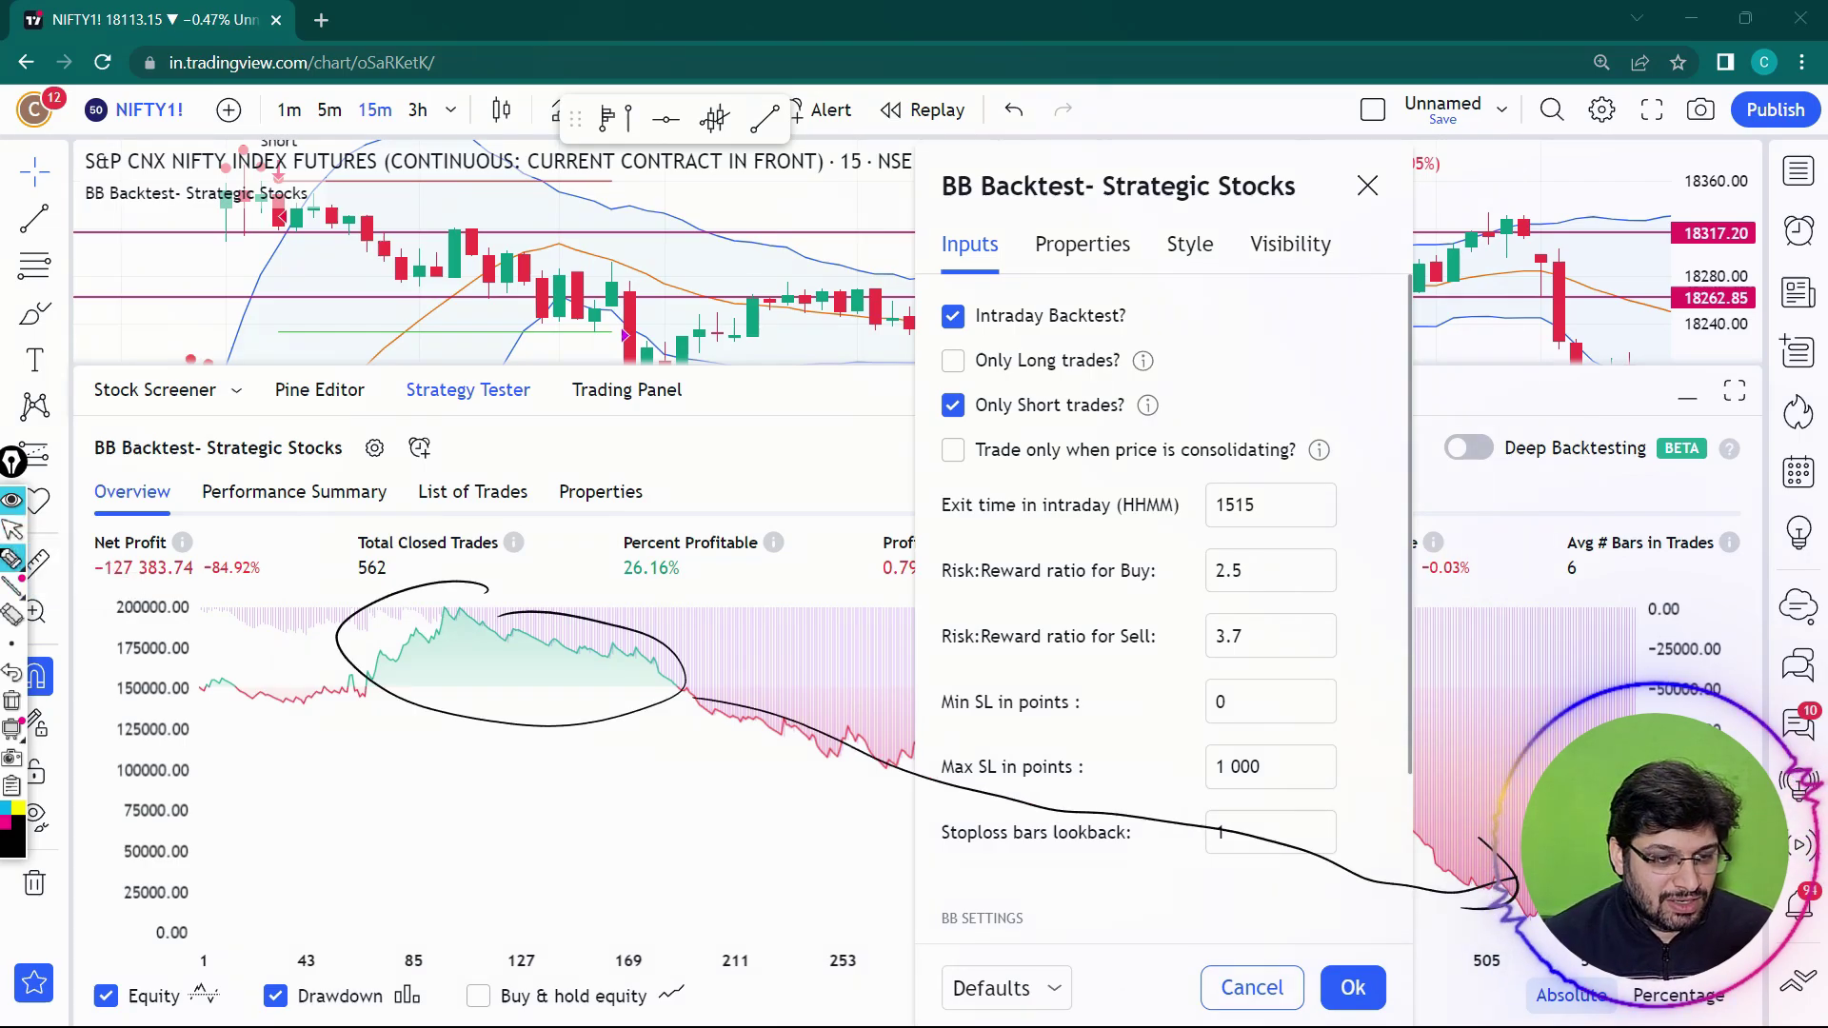
left_click(12, 700)
left_click(12, 530)
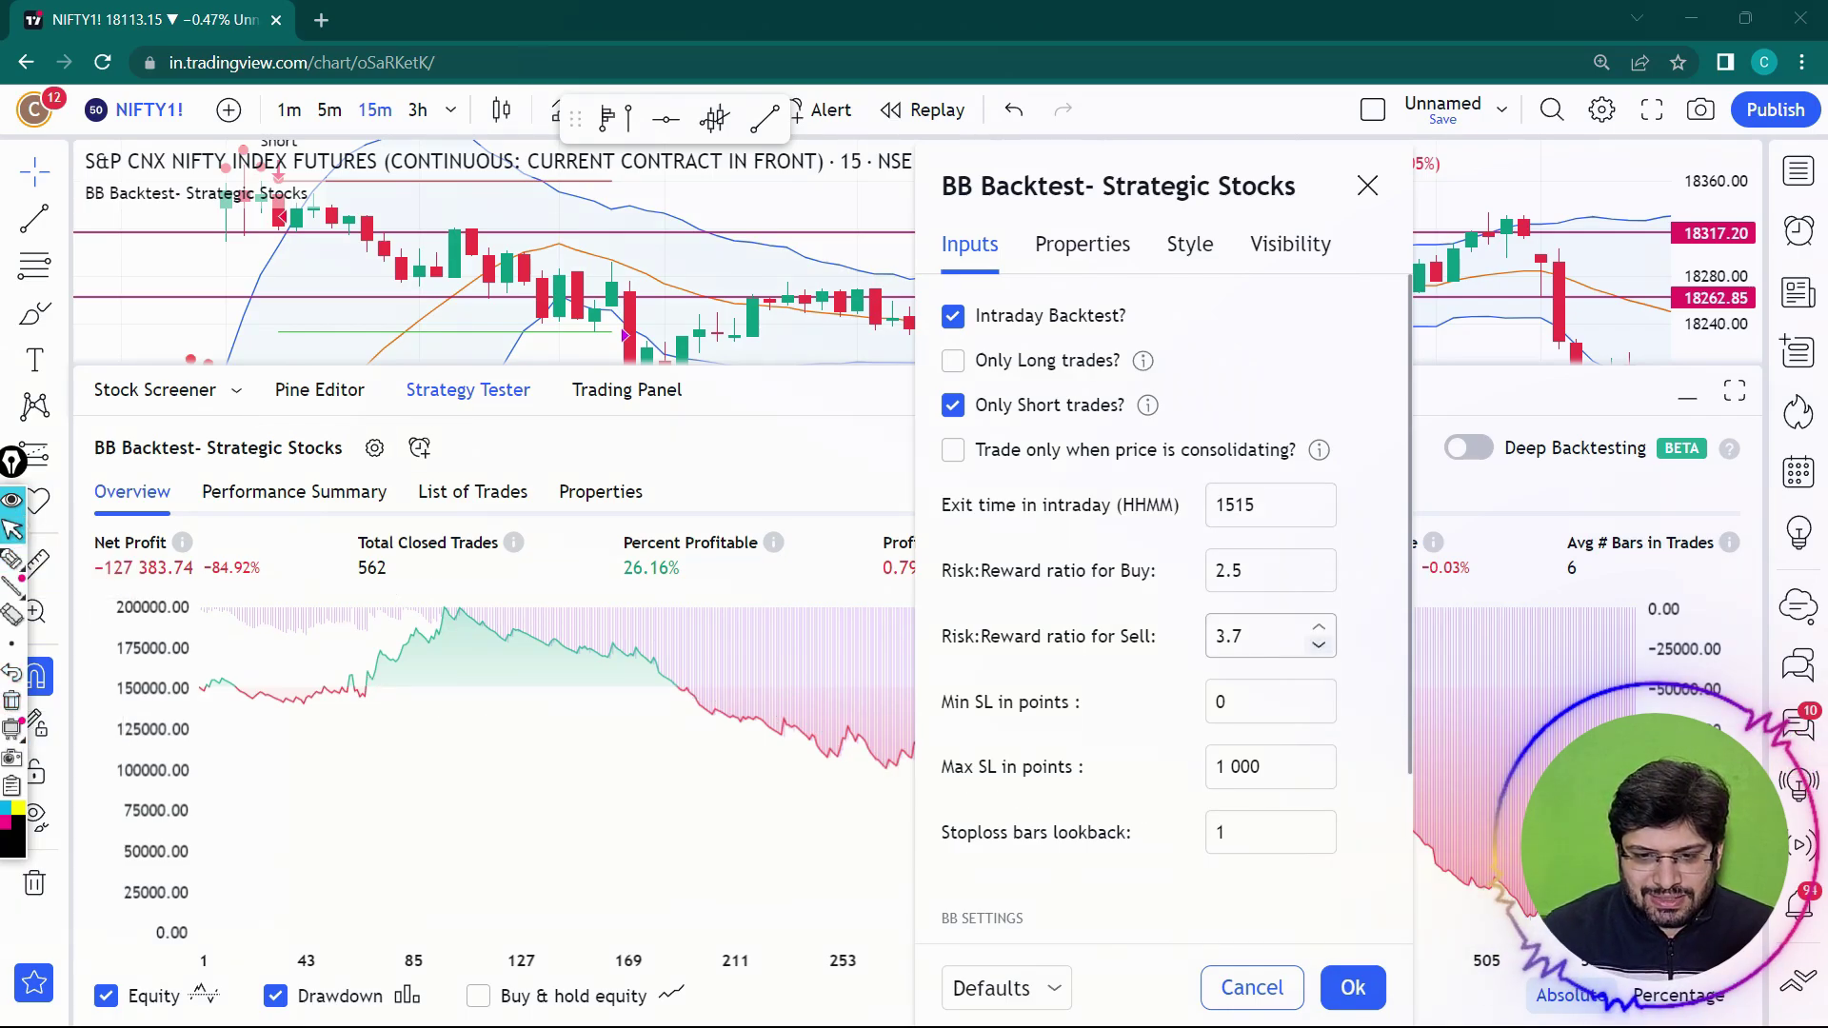
Step: Lower the Risk:Reward ratio for Sell in stages to 2, checking the short-only report at 3 and 2.5 on the way
left_click(1319, 645)
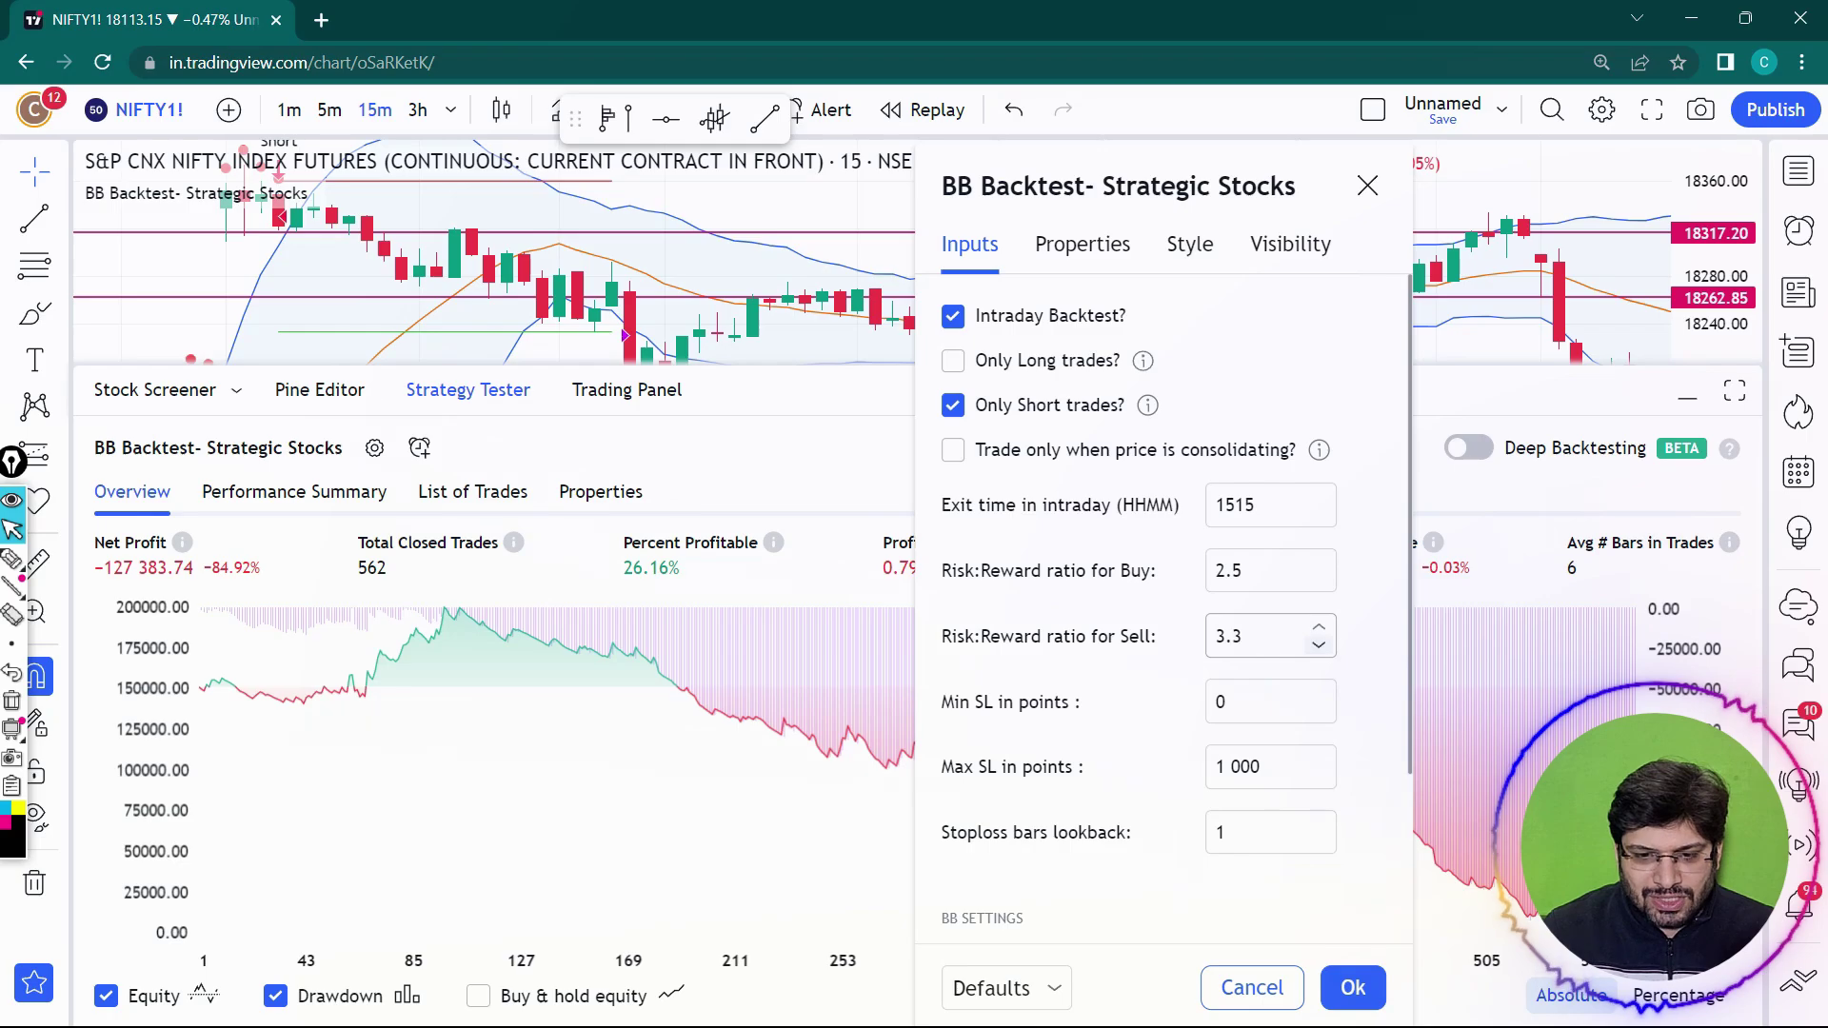
left_click(1318, 645)
left_click(1319, 644)
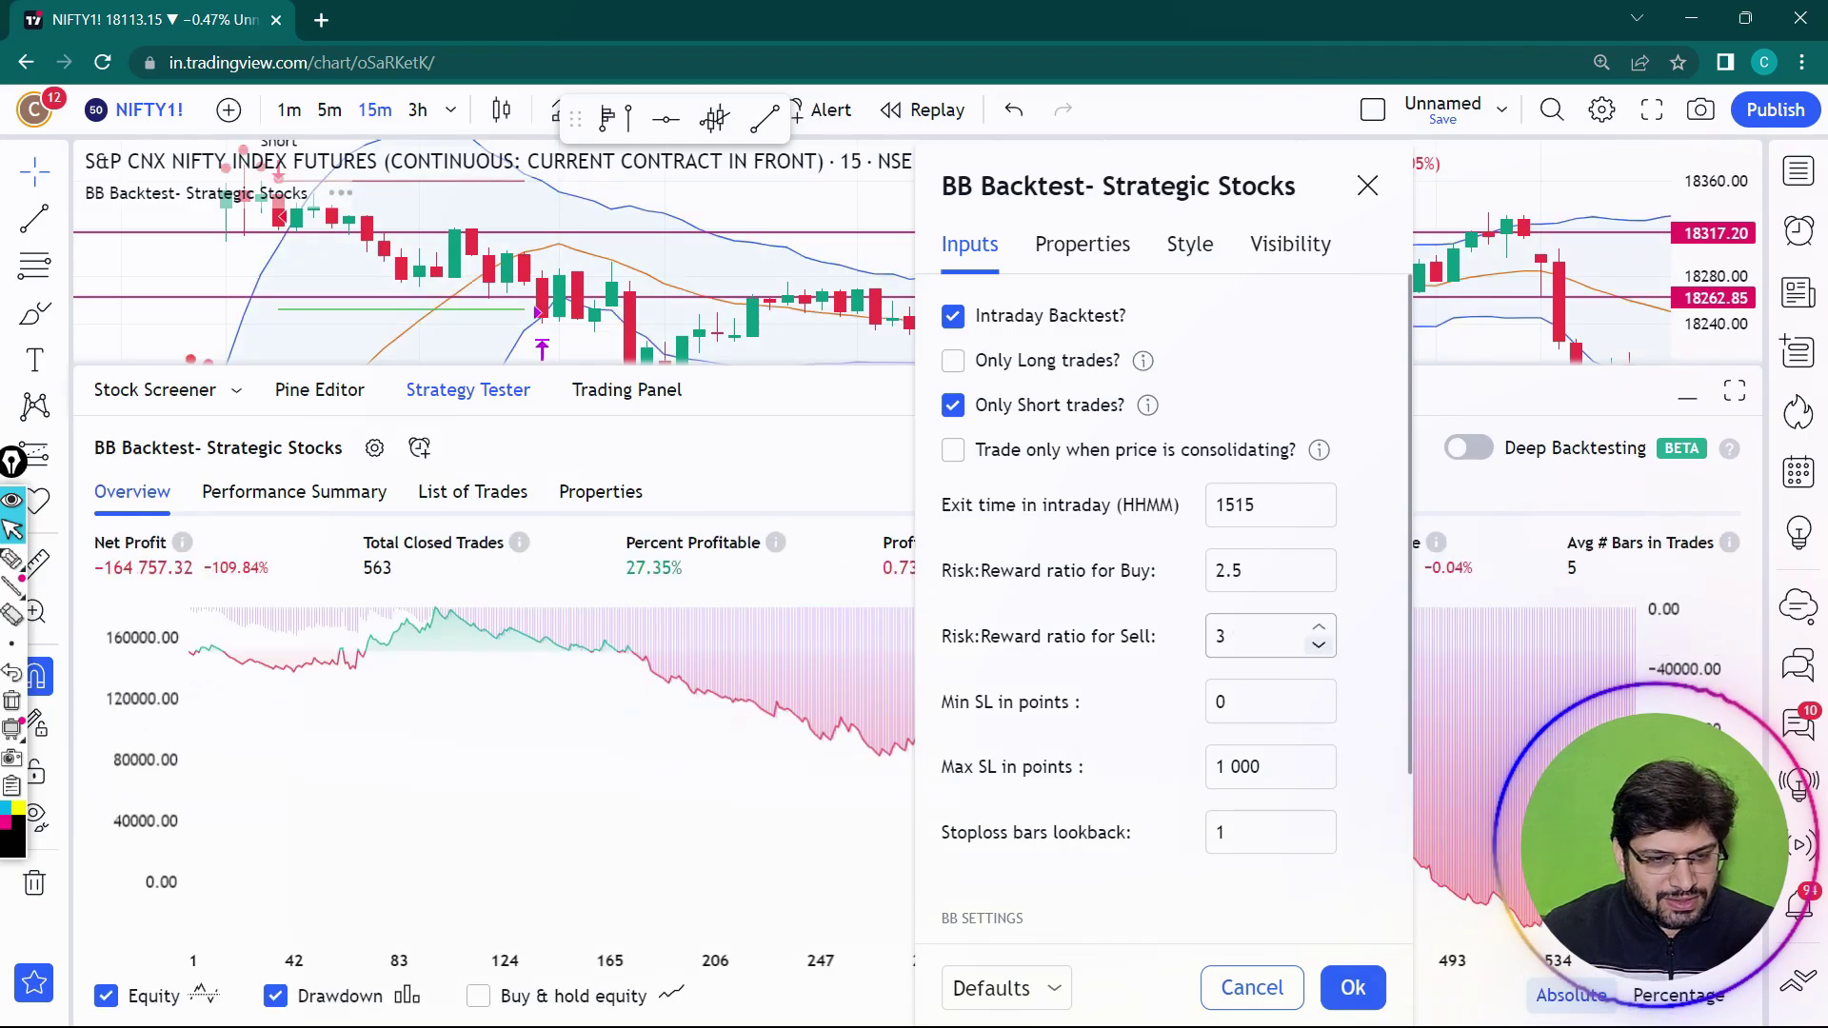
left_click(1318, 645)
left_click(1318, 645)
left_click(1319, 645)
left_click(1319, 645)
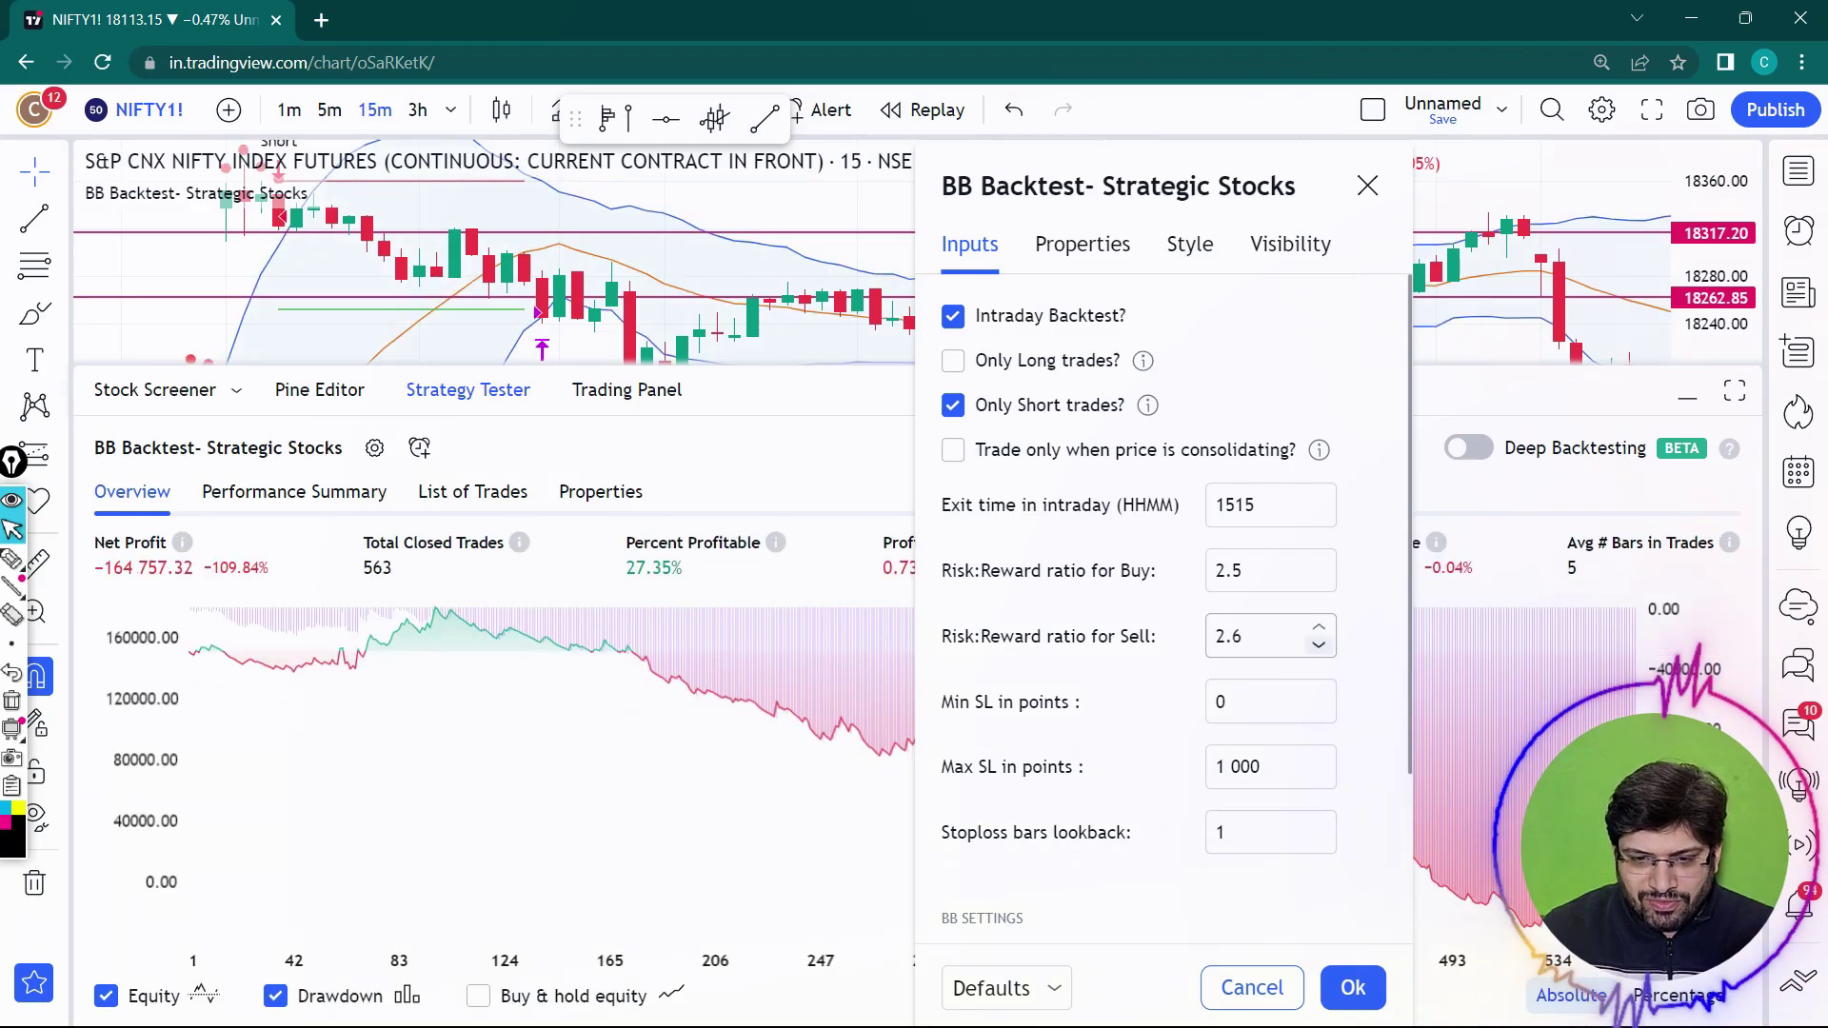
left_click(1319, 644)
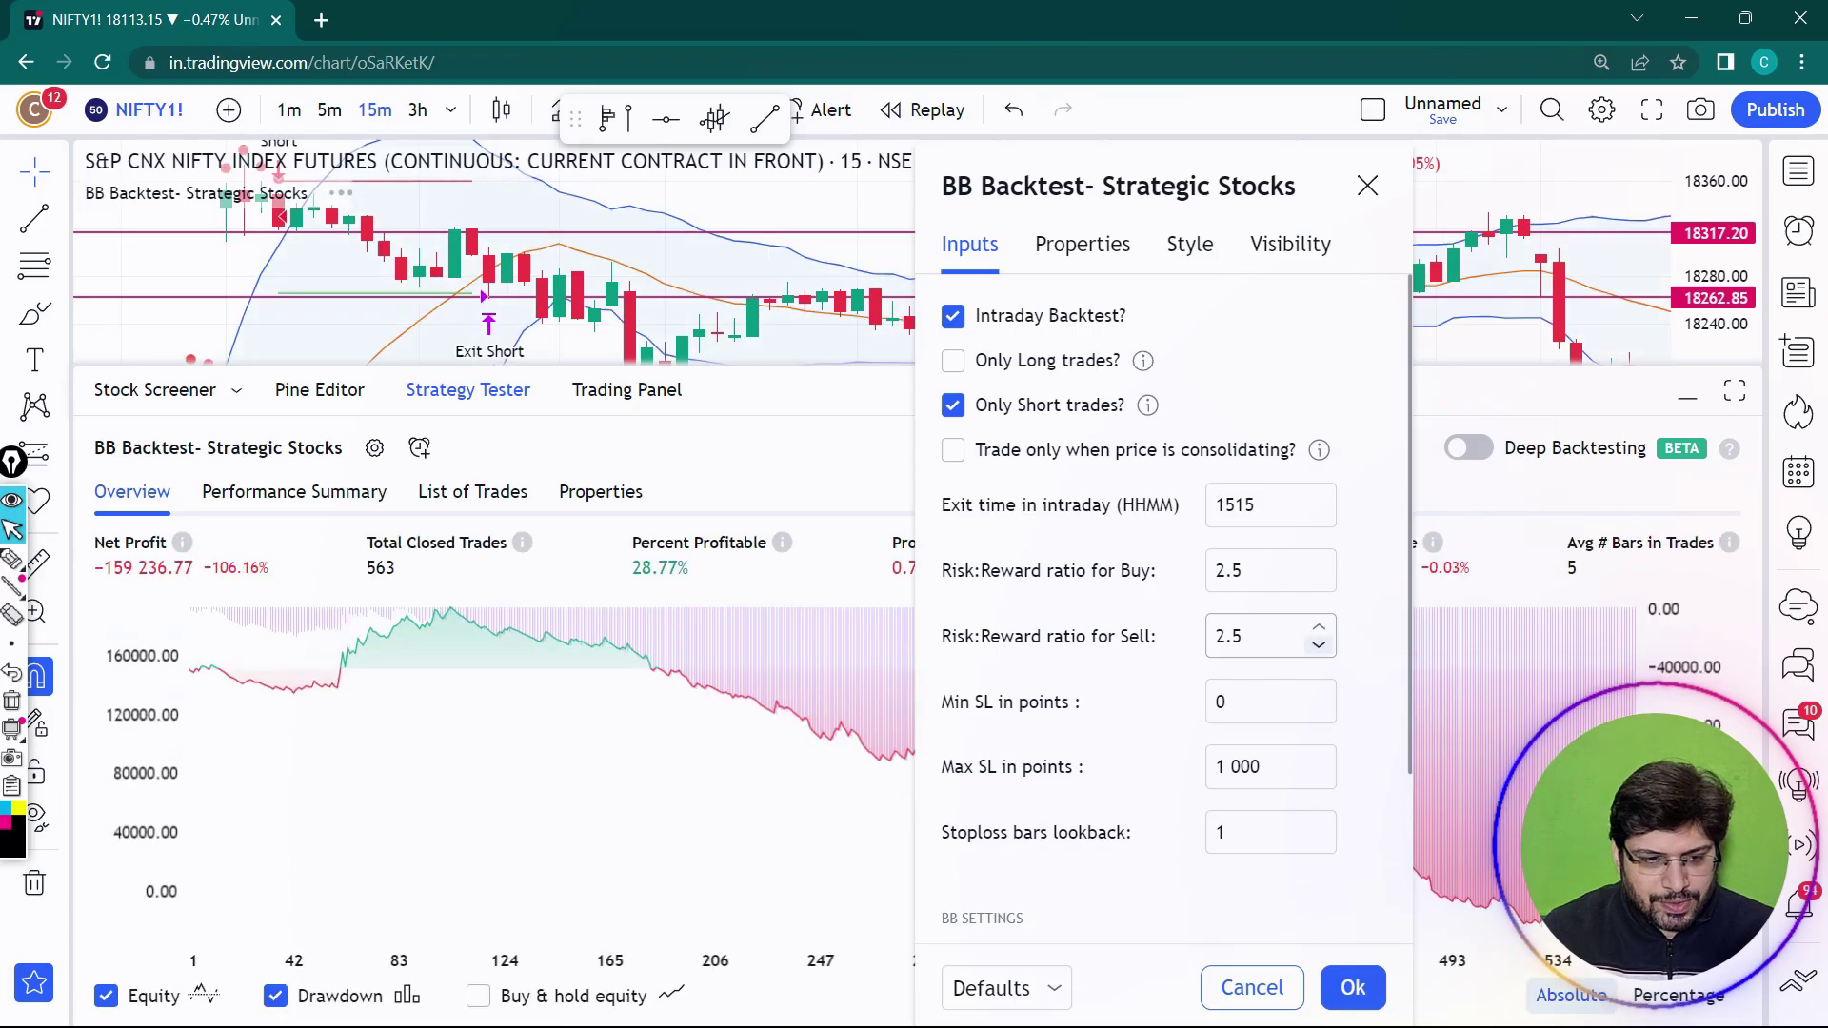
left_click(1318, 644)
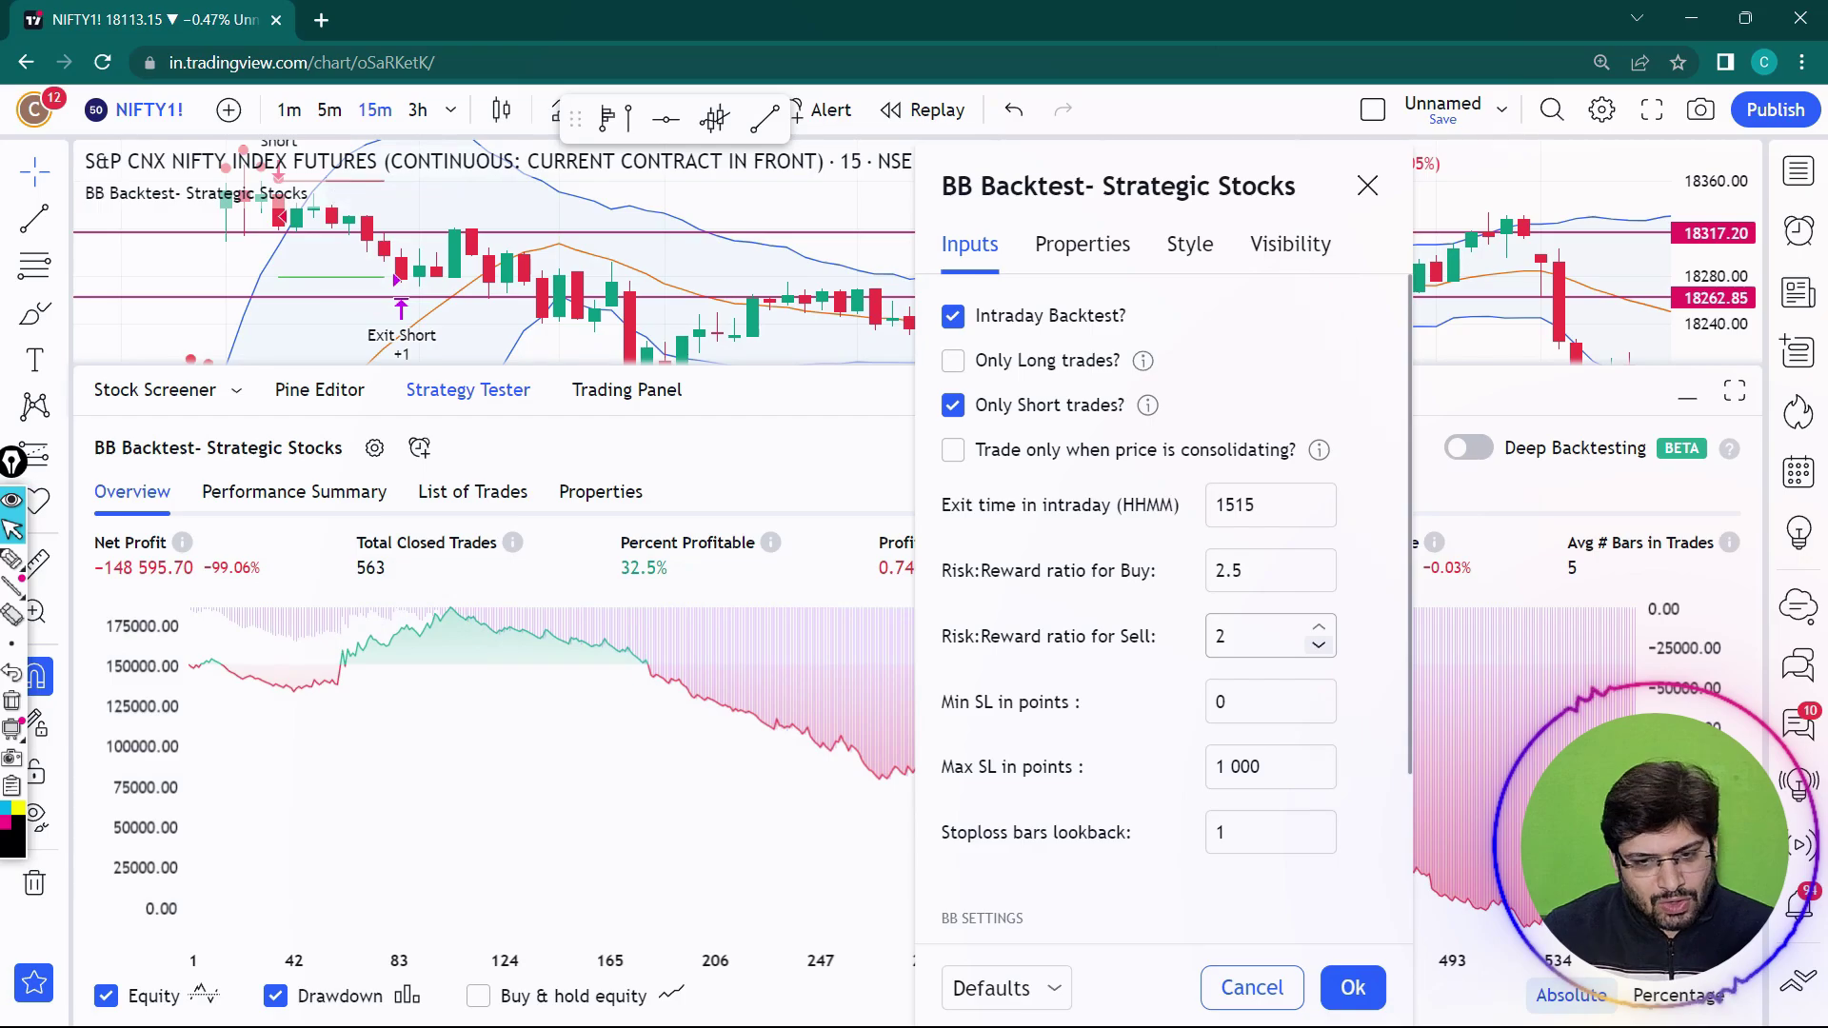
Step: Raise the Risk:Reward ratio for Sell to 3.5
left_click(1318, 626)
left_click(1318, 627)
left_click(1319, 626)
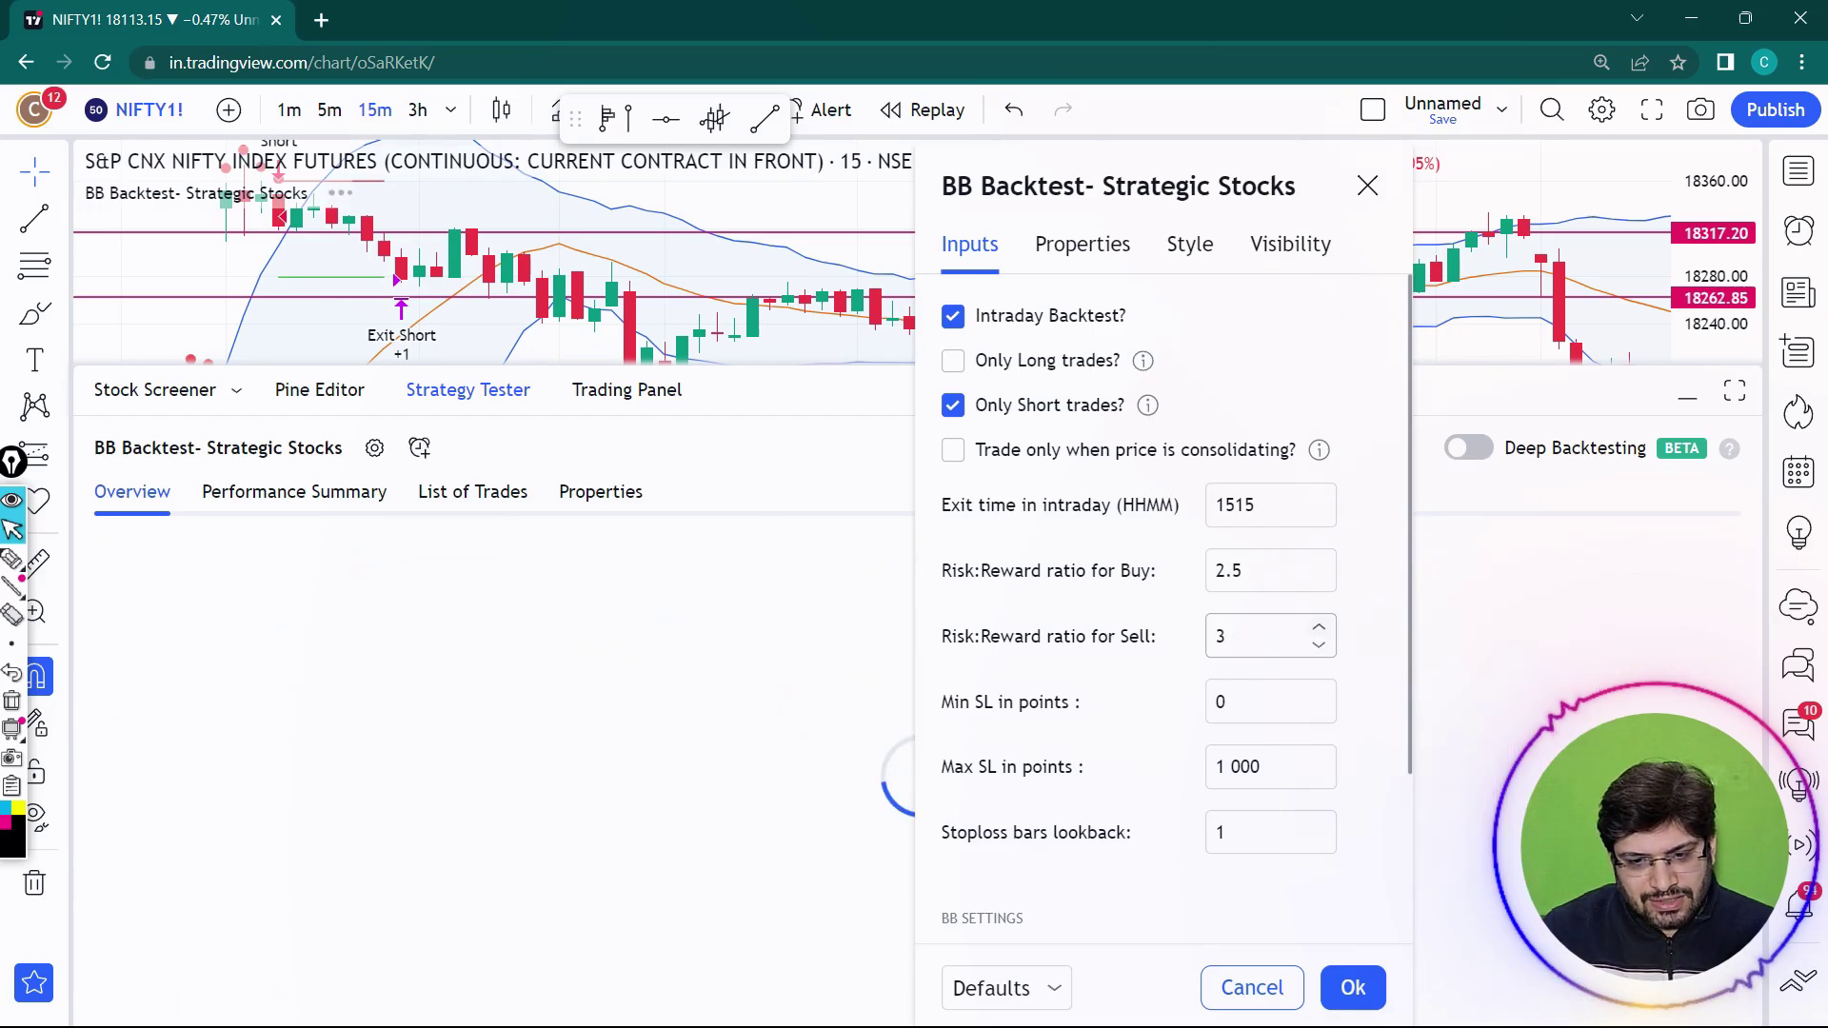
key("Up")
key("Up")
key("Up")
key("Up")
key("Up")
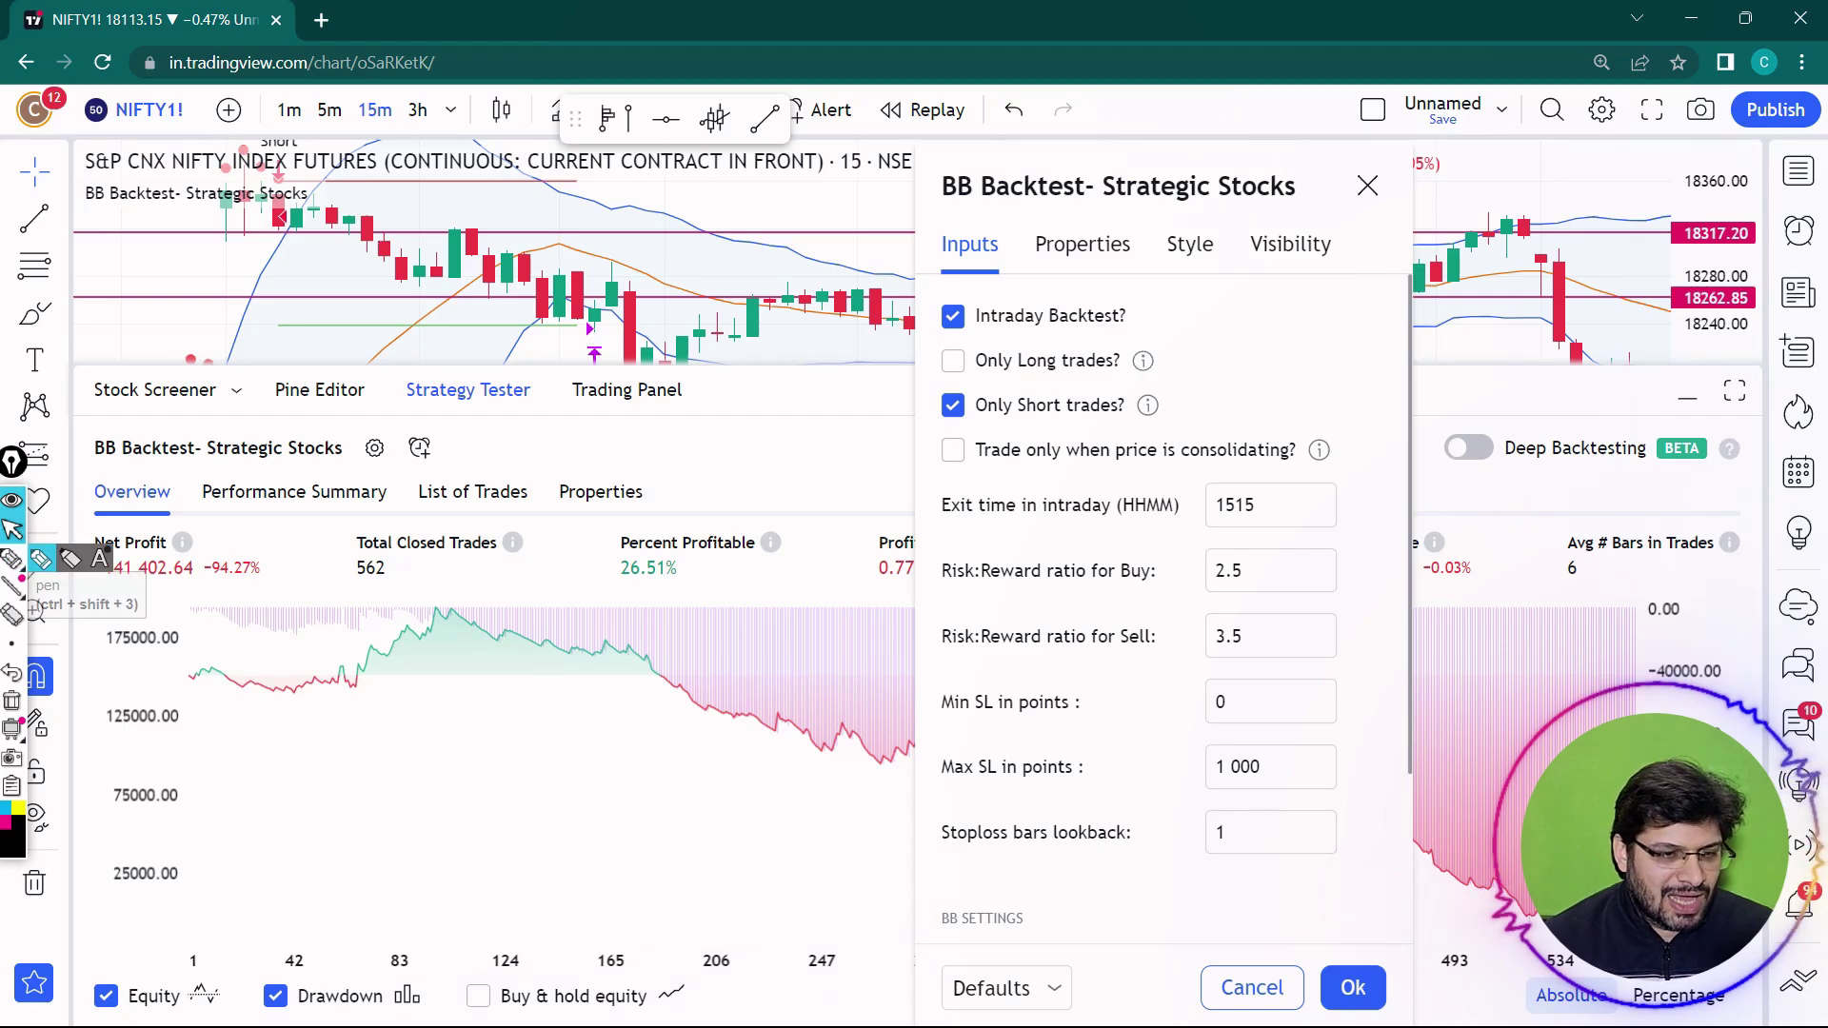
Step: Bracket the "Trade only when price is consolidating?" option with the pen and collapse the Strategy Tester report to show the full chart
left_click(12, 560)
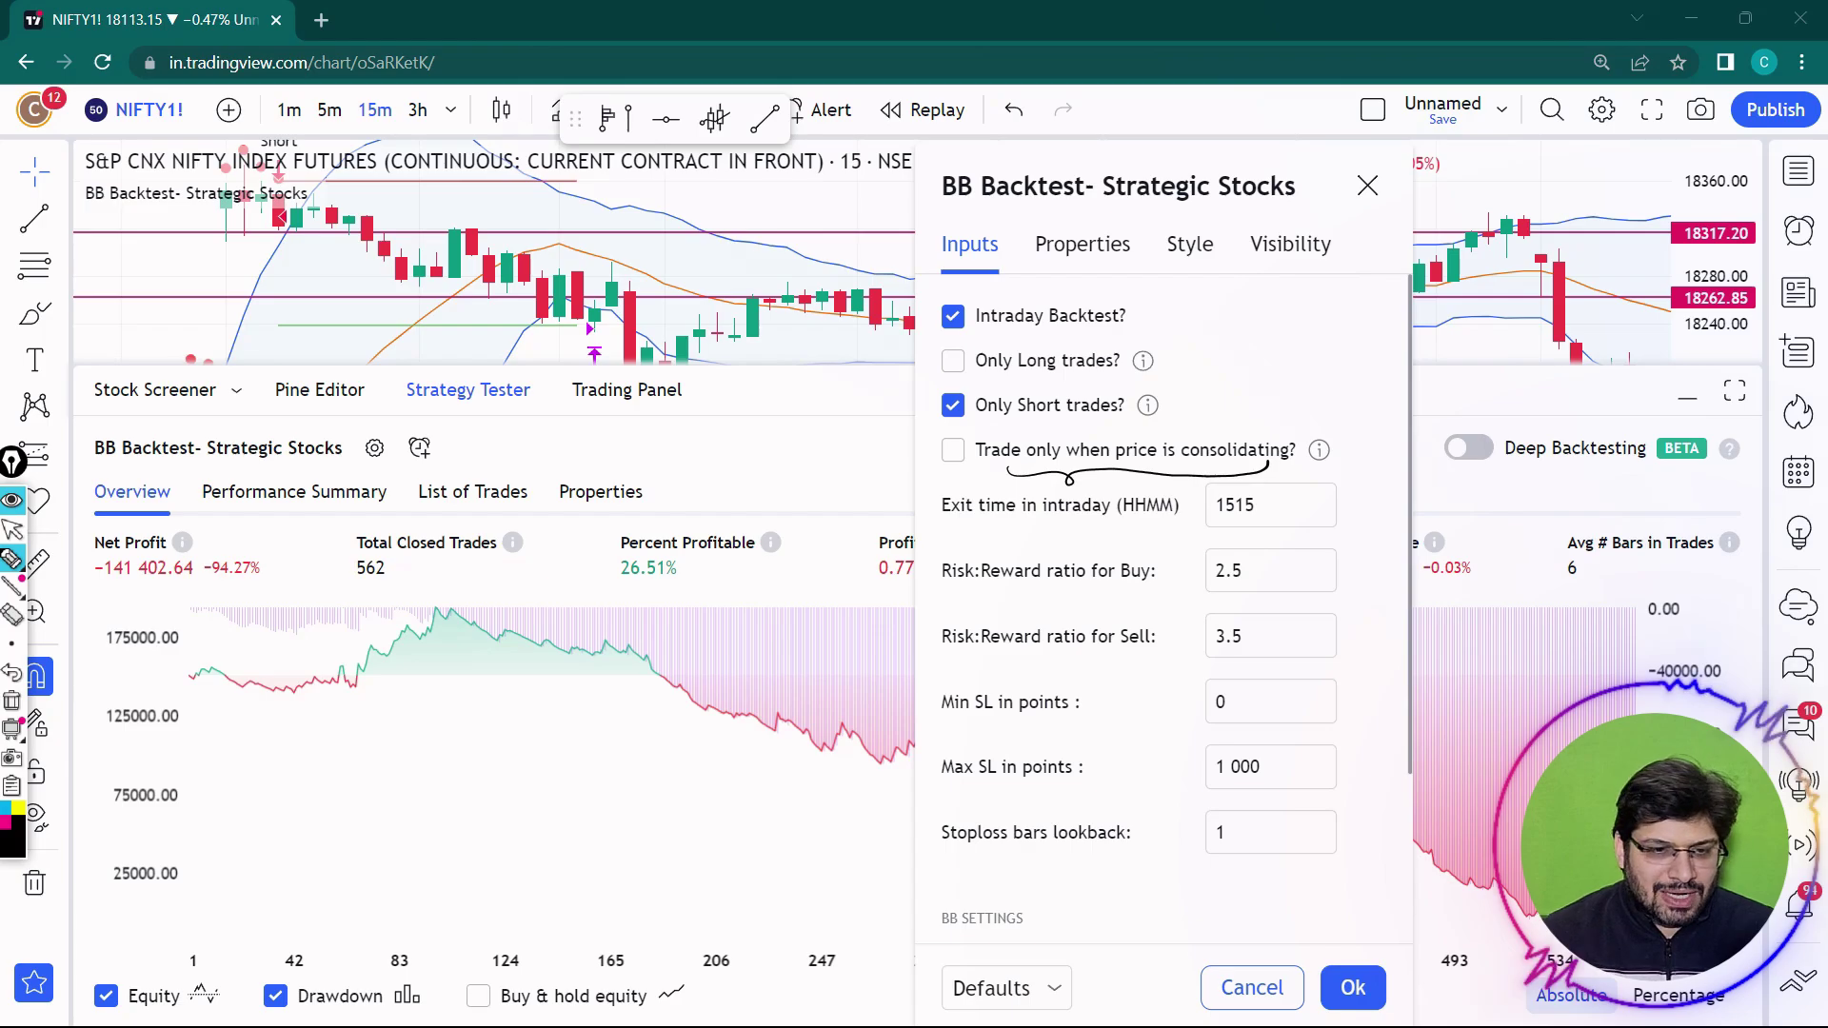
left_click(13, 530)
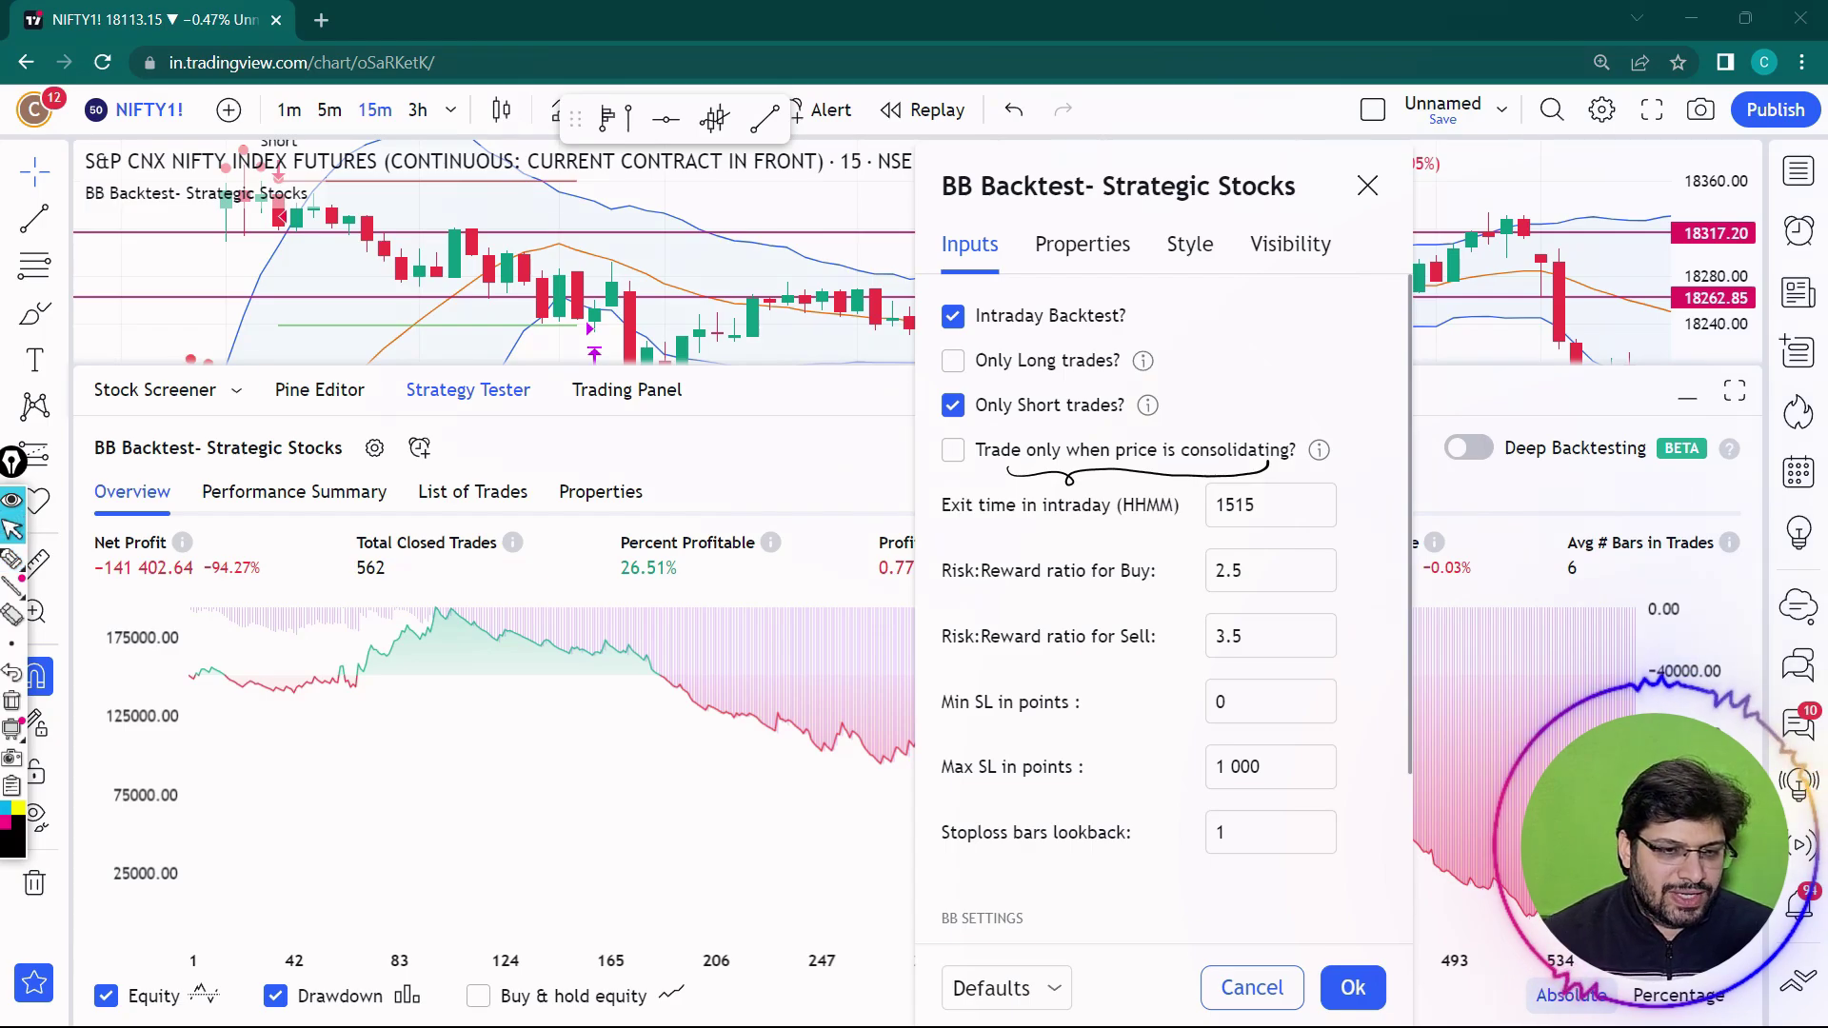
left_click(468, 389)
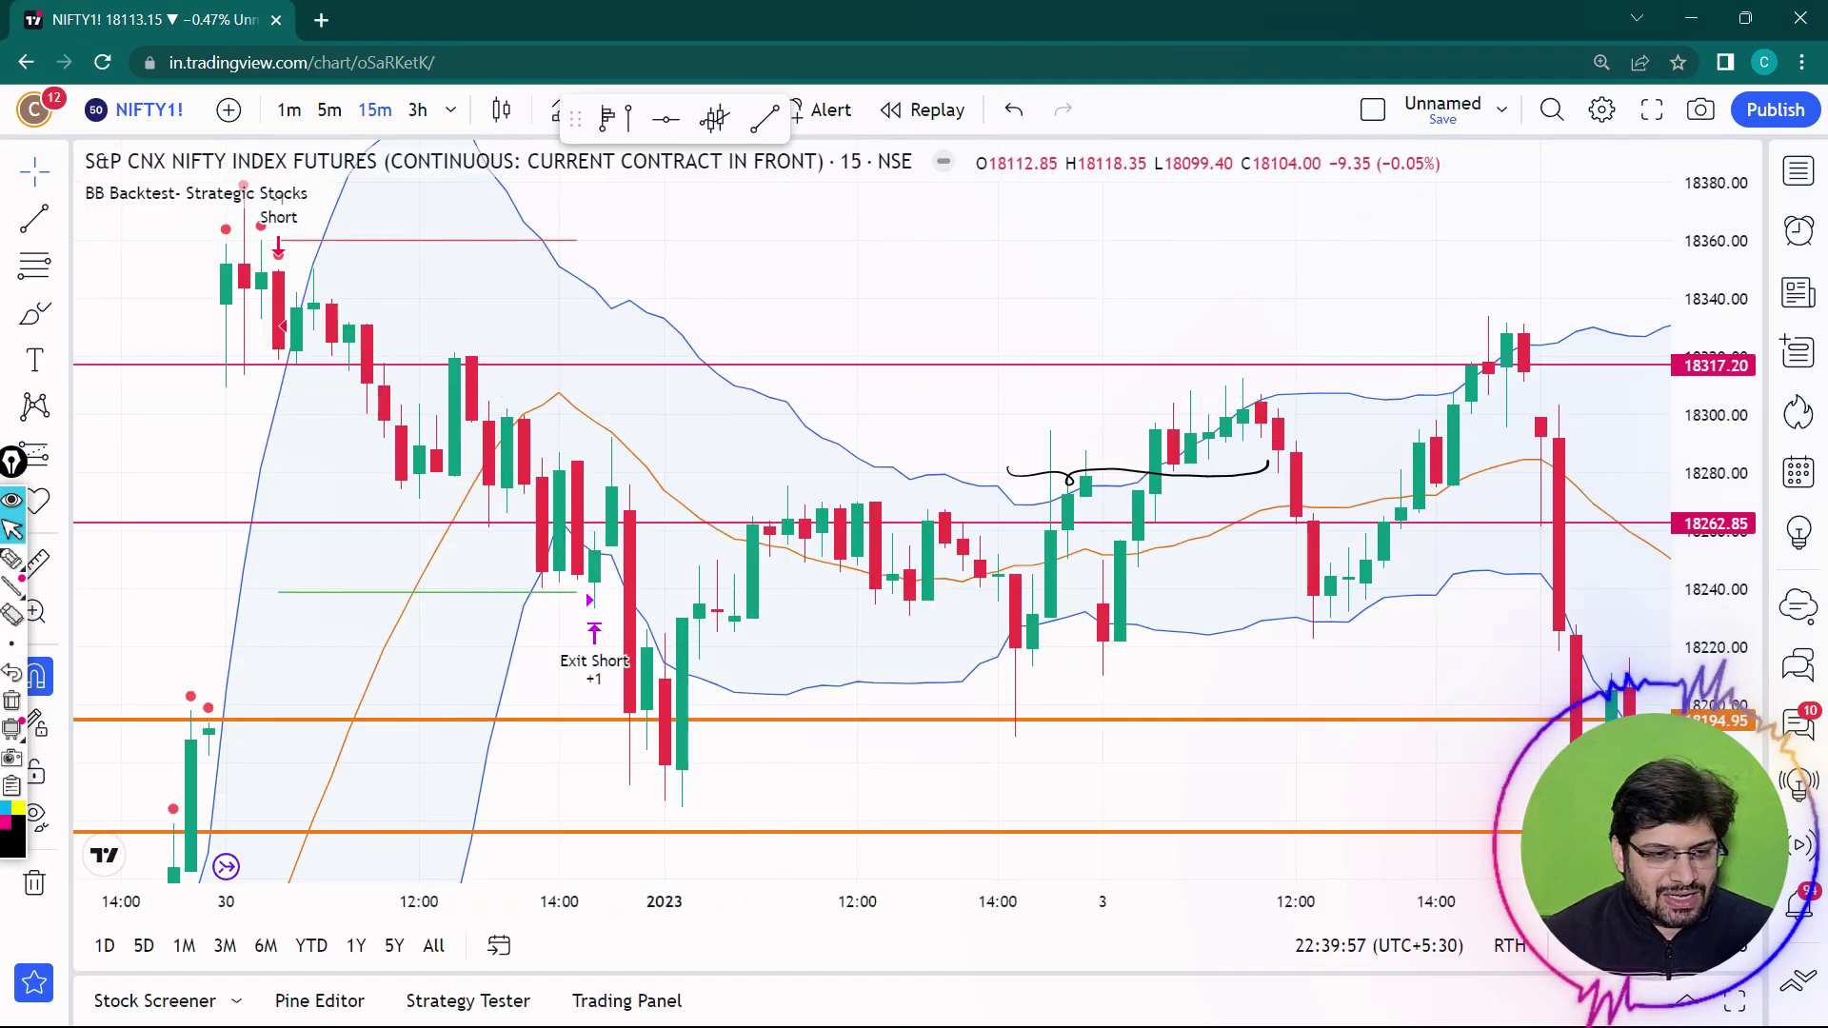
Step: Sketch a pen stroke along the upper Bollinger Band after the 30 December short trade and erase all pen marks
left_click(13, 560)
mouse_move(447, 362)
left_mouse_down()
mouse_move(1265, 447)
mouse_move(734, 654)
mouse_move(712, 389)
left_mouse_up()
key("ctrl+shift+7")
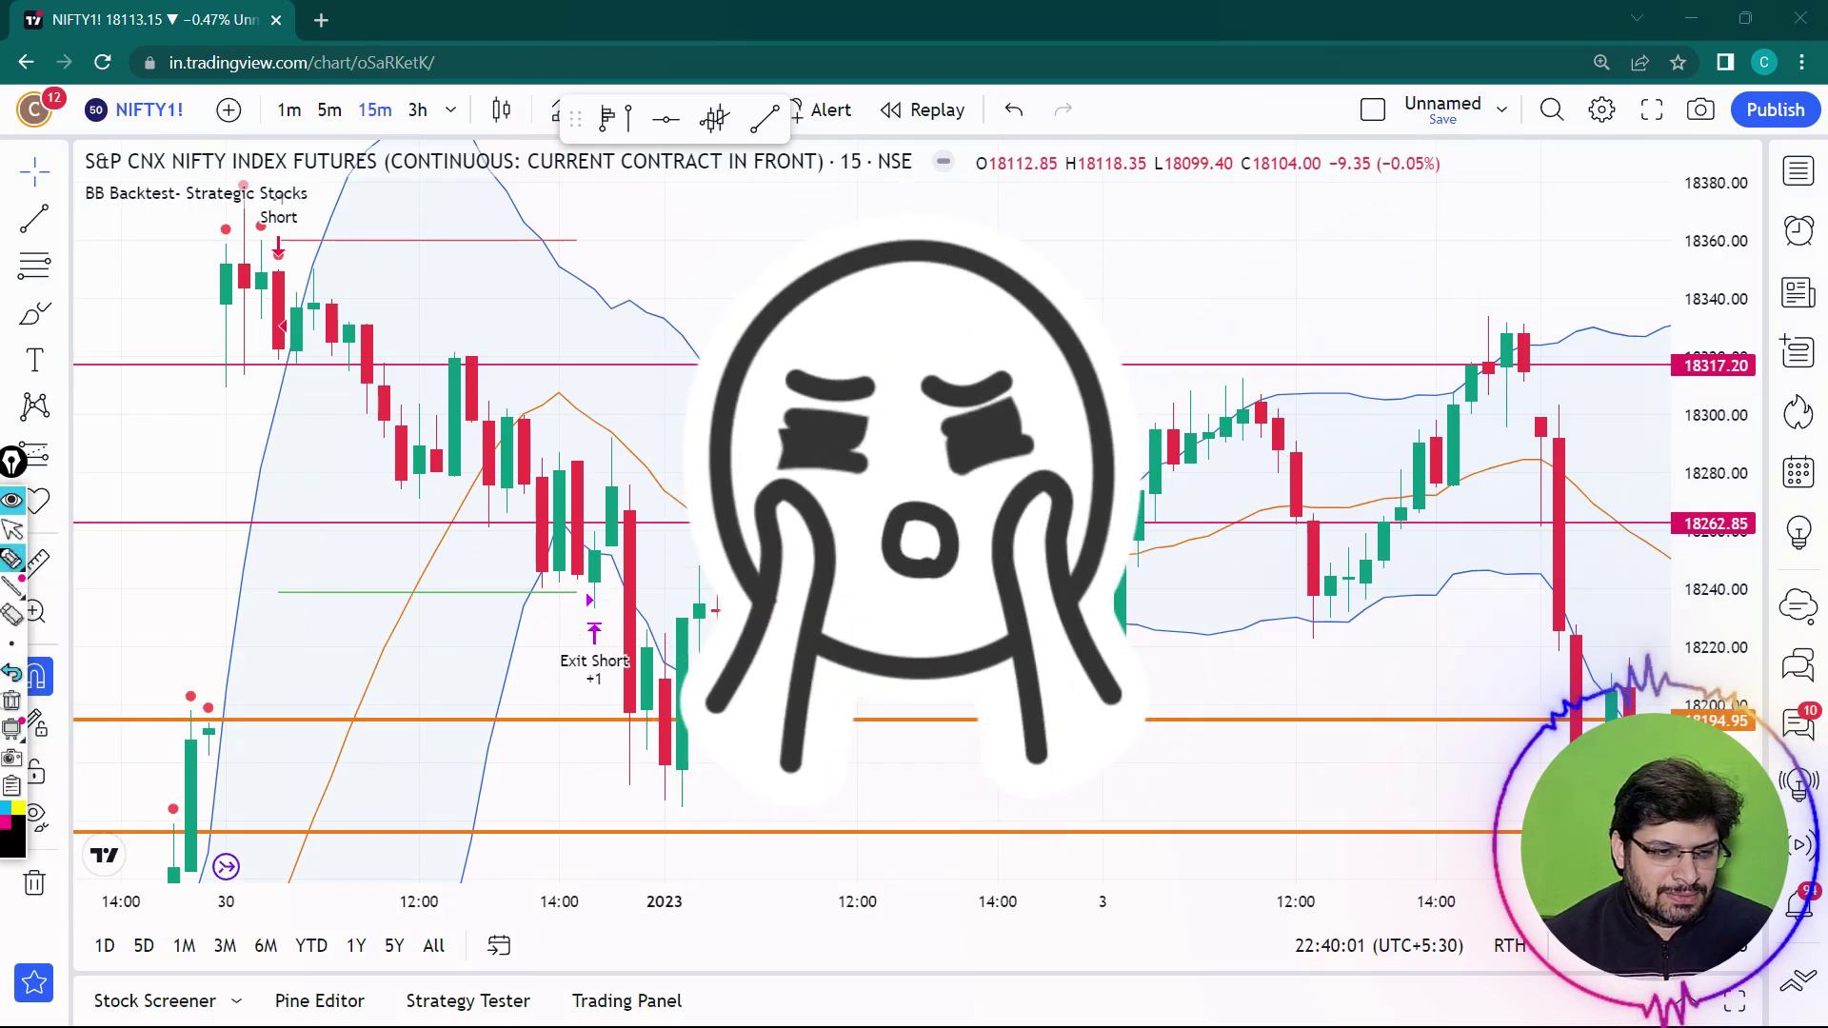
left_click(13, 531)
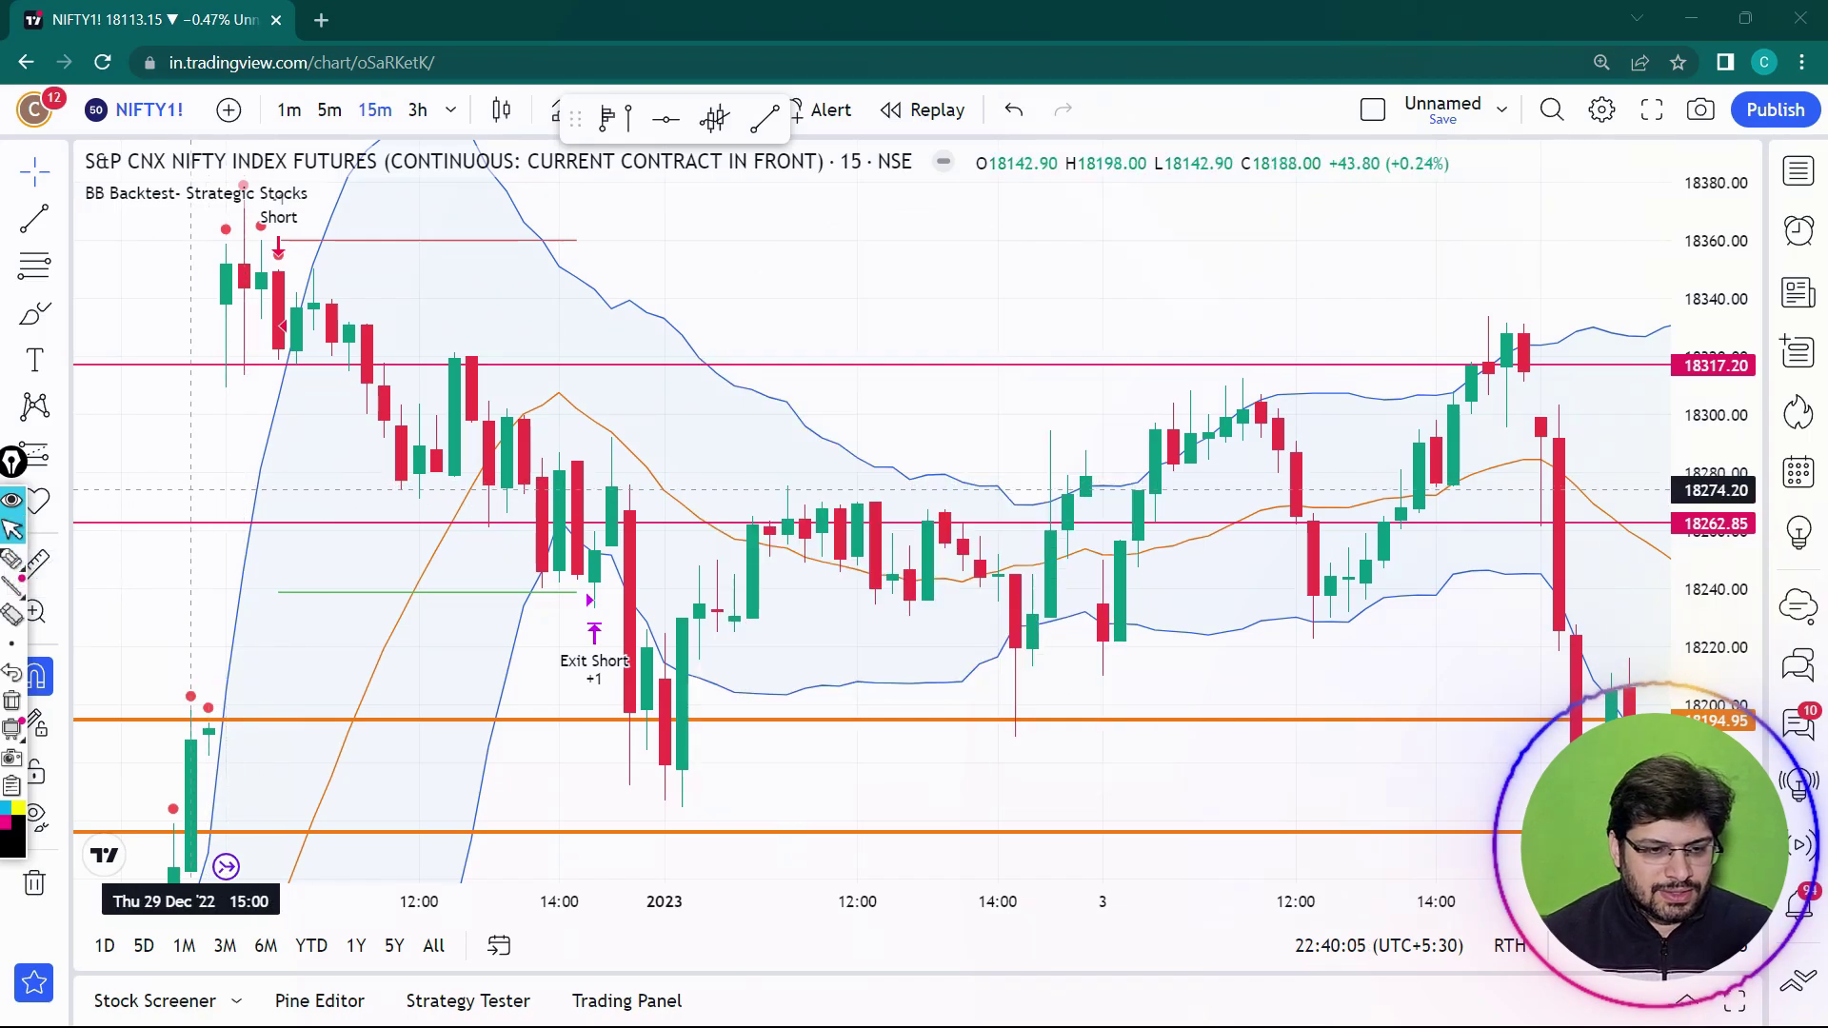
Step: Trace the steep climbs of the upper and lower Bollinger Bands around 30 December with the pen
left_click_drag(210, 482, 428, 284)
left_click_drag(873, 636, 873, 457)
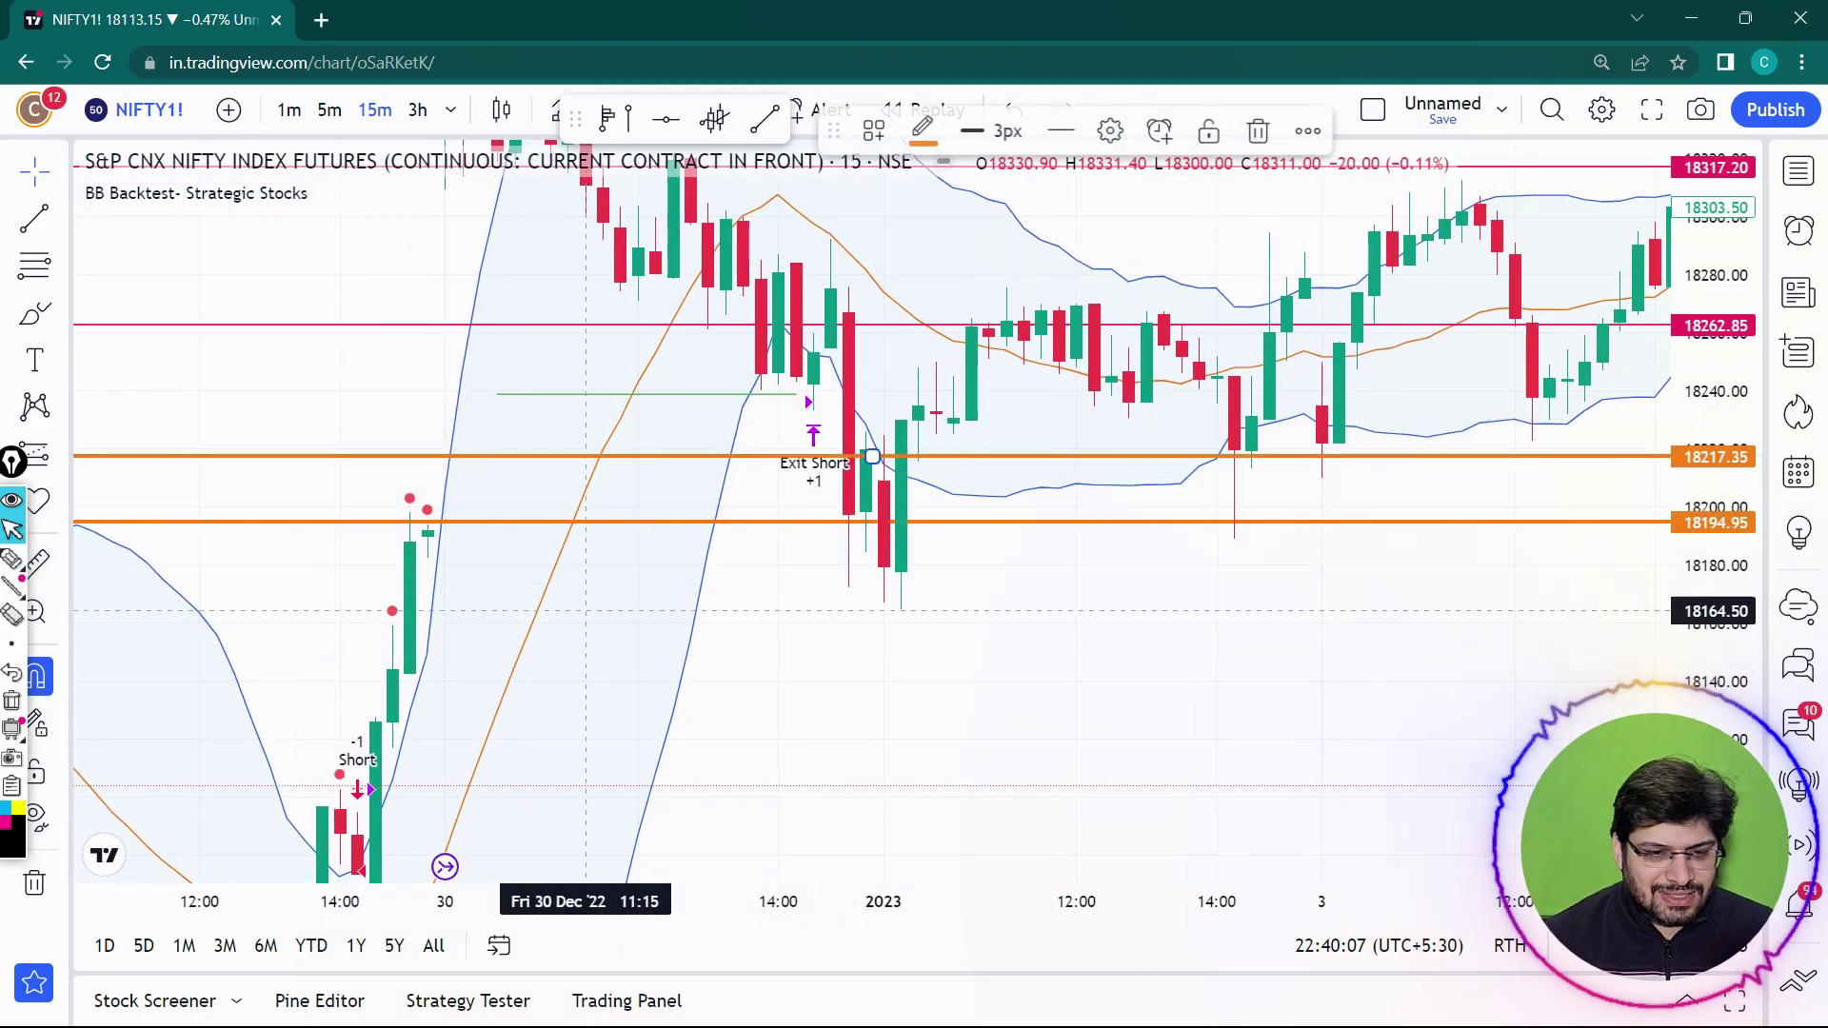
left_click(40, 559)
left_click_drag(483, 392, 391, 761)
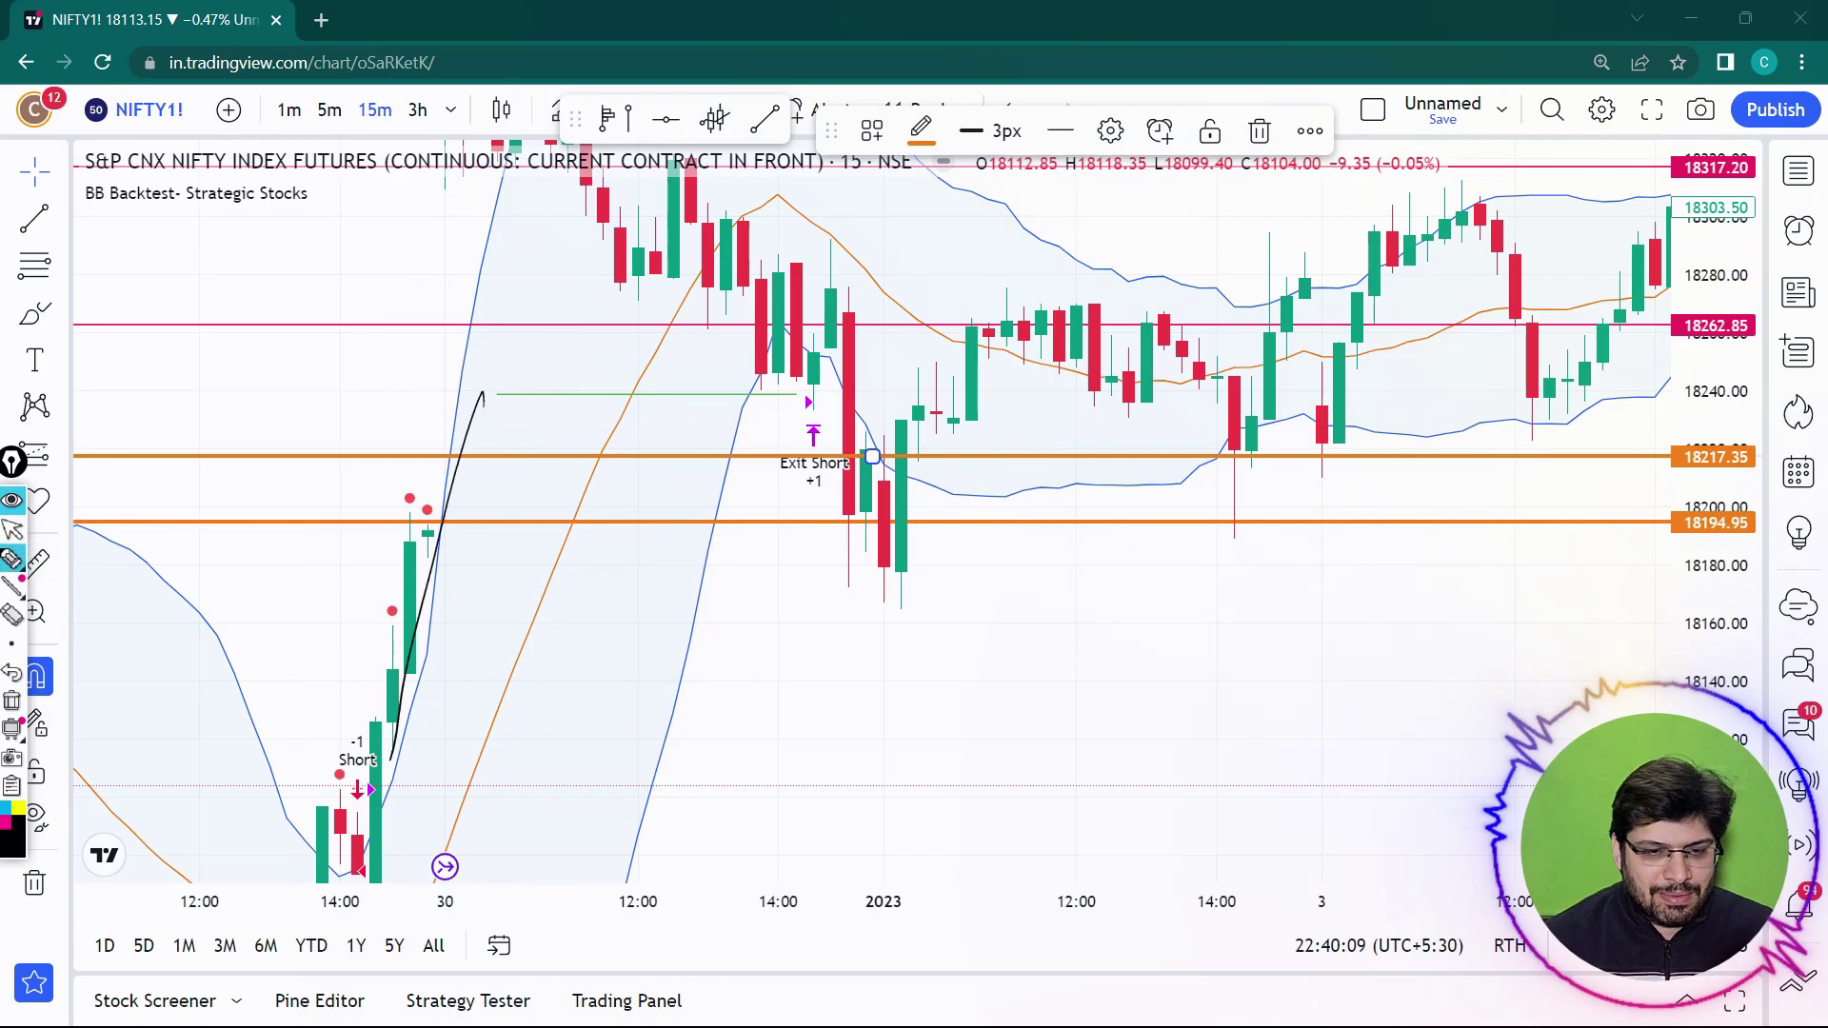
left_click_drag(741, 462, 666, 695)
left_click(11, 529)
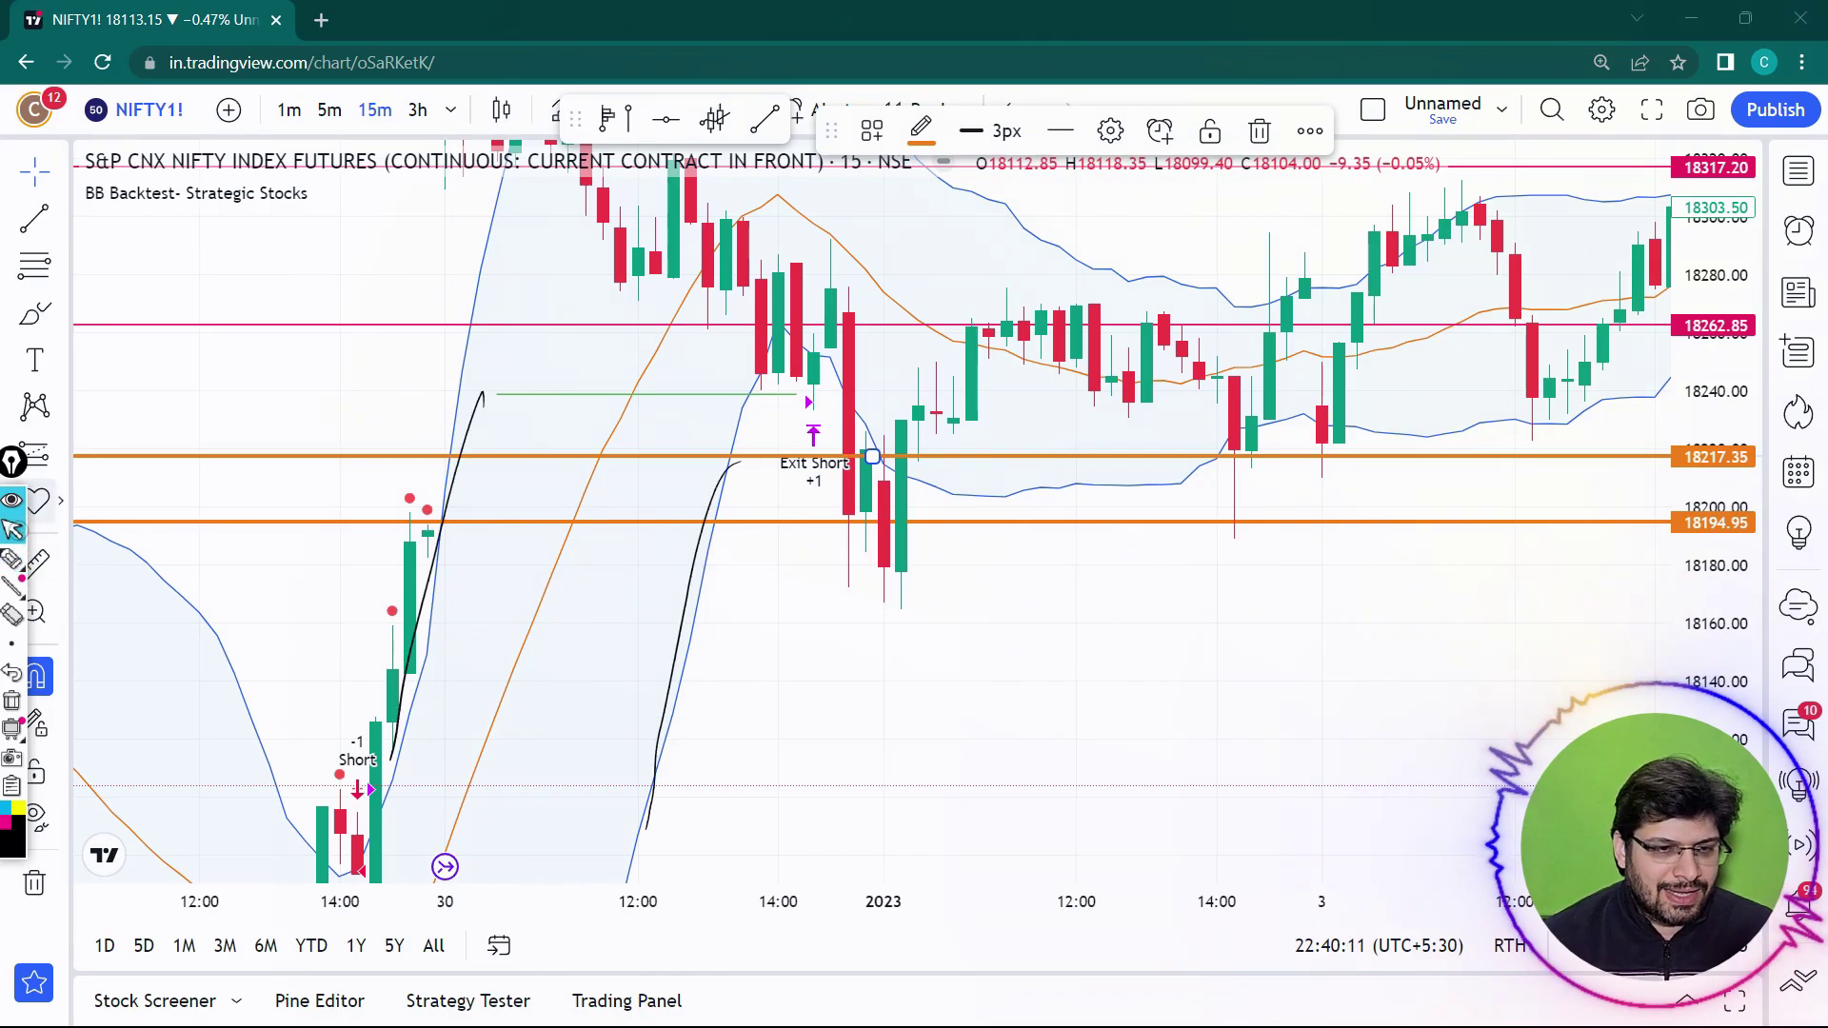
Step: Turn on "Trade only when price is consolidating?" in the BB Backtest strategy's inputs and apply it
left_click(368, 193)
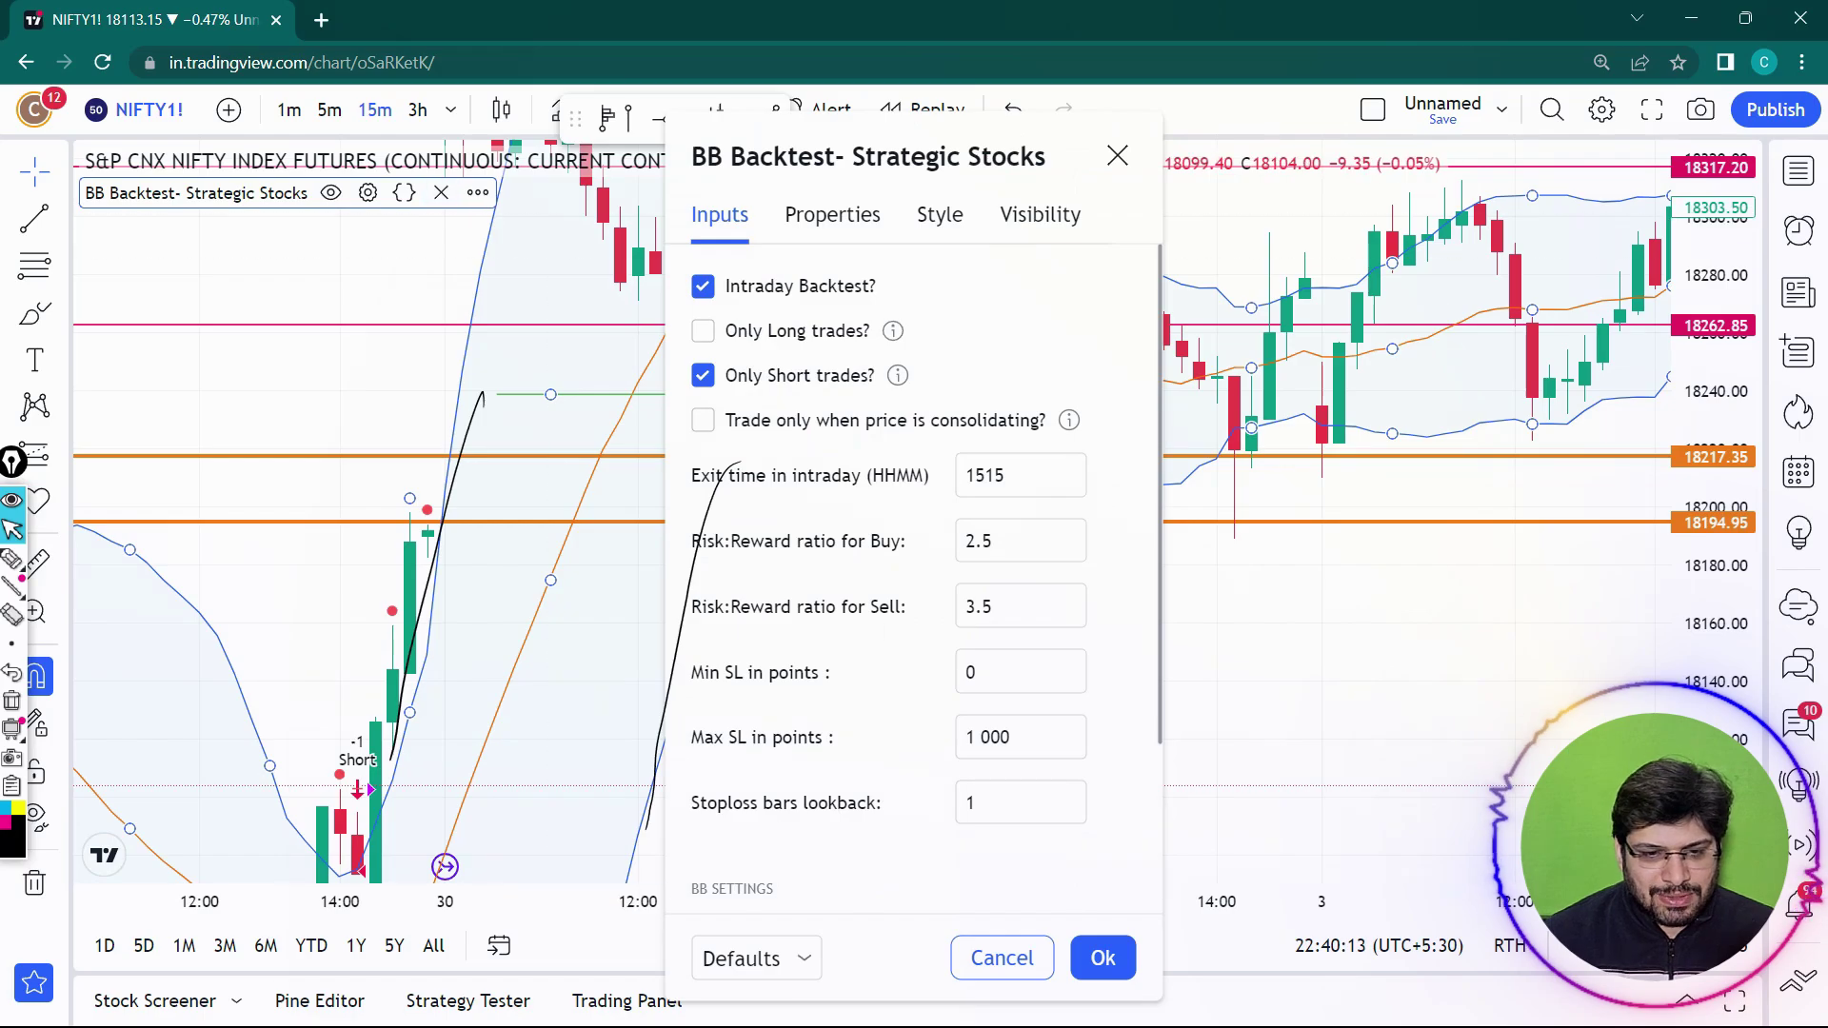
left_click(702, 420)
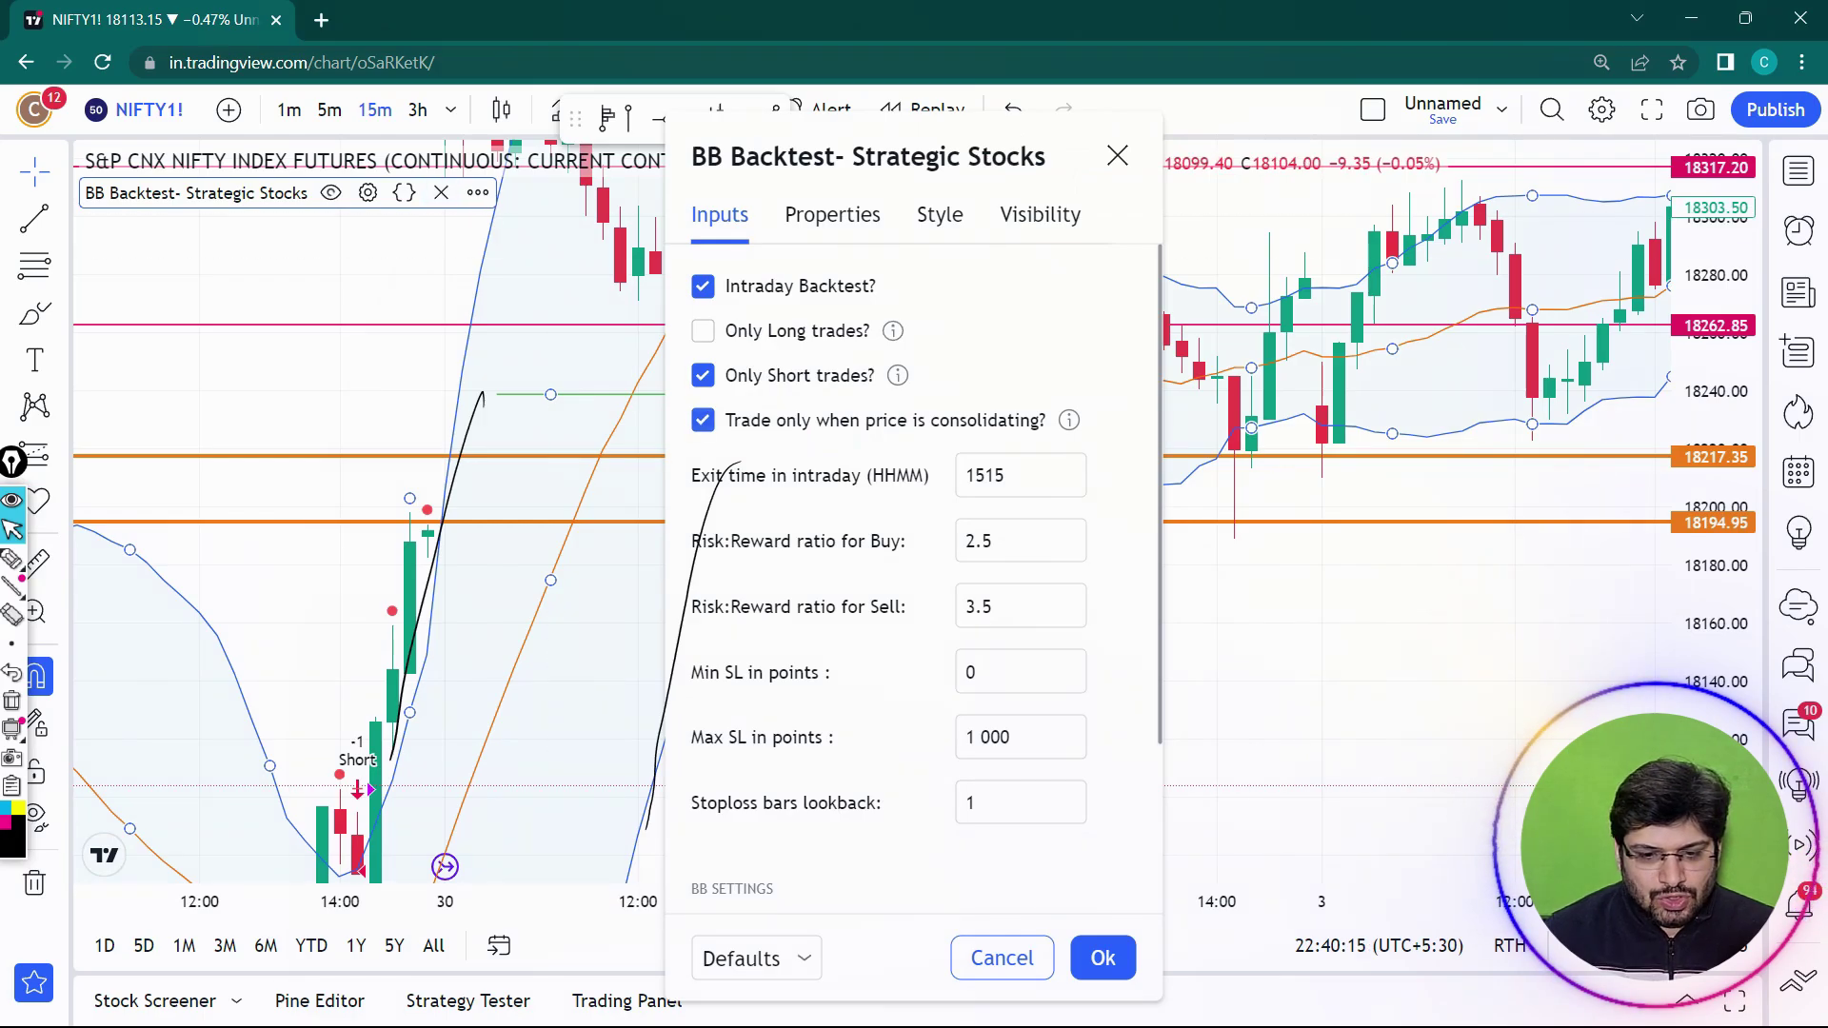
left_click(1103, 957)
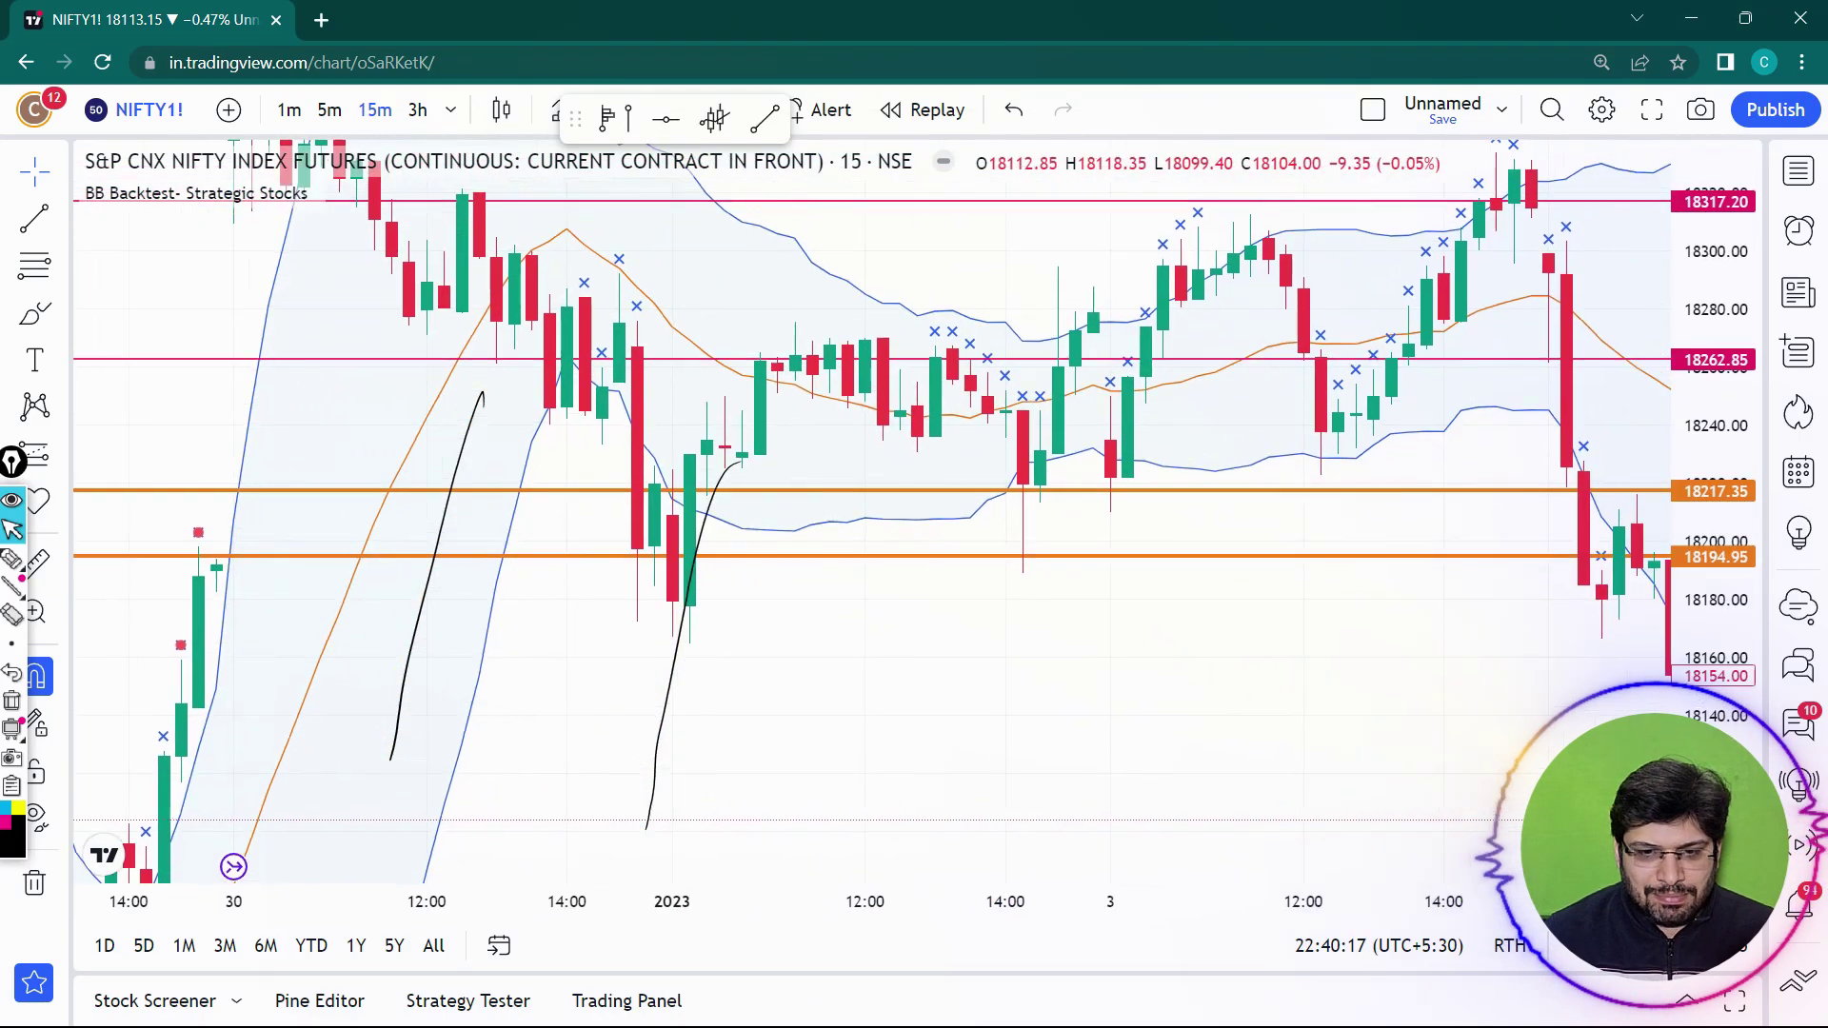
Step: Circle the three stretches of blue-cross candles from 2 to 4 January with the pen, clearing all marks when done
left_click_drag(951, 742, 760, 807)
left_click(12, 558)
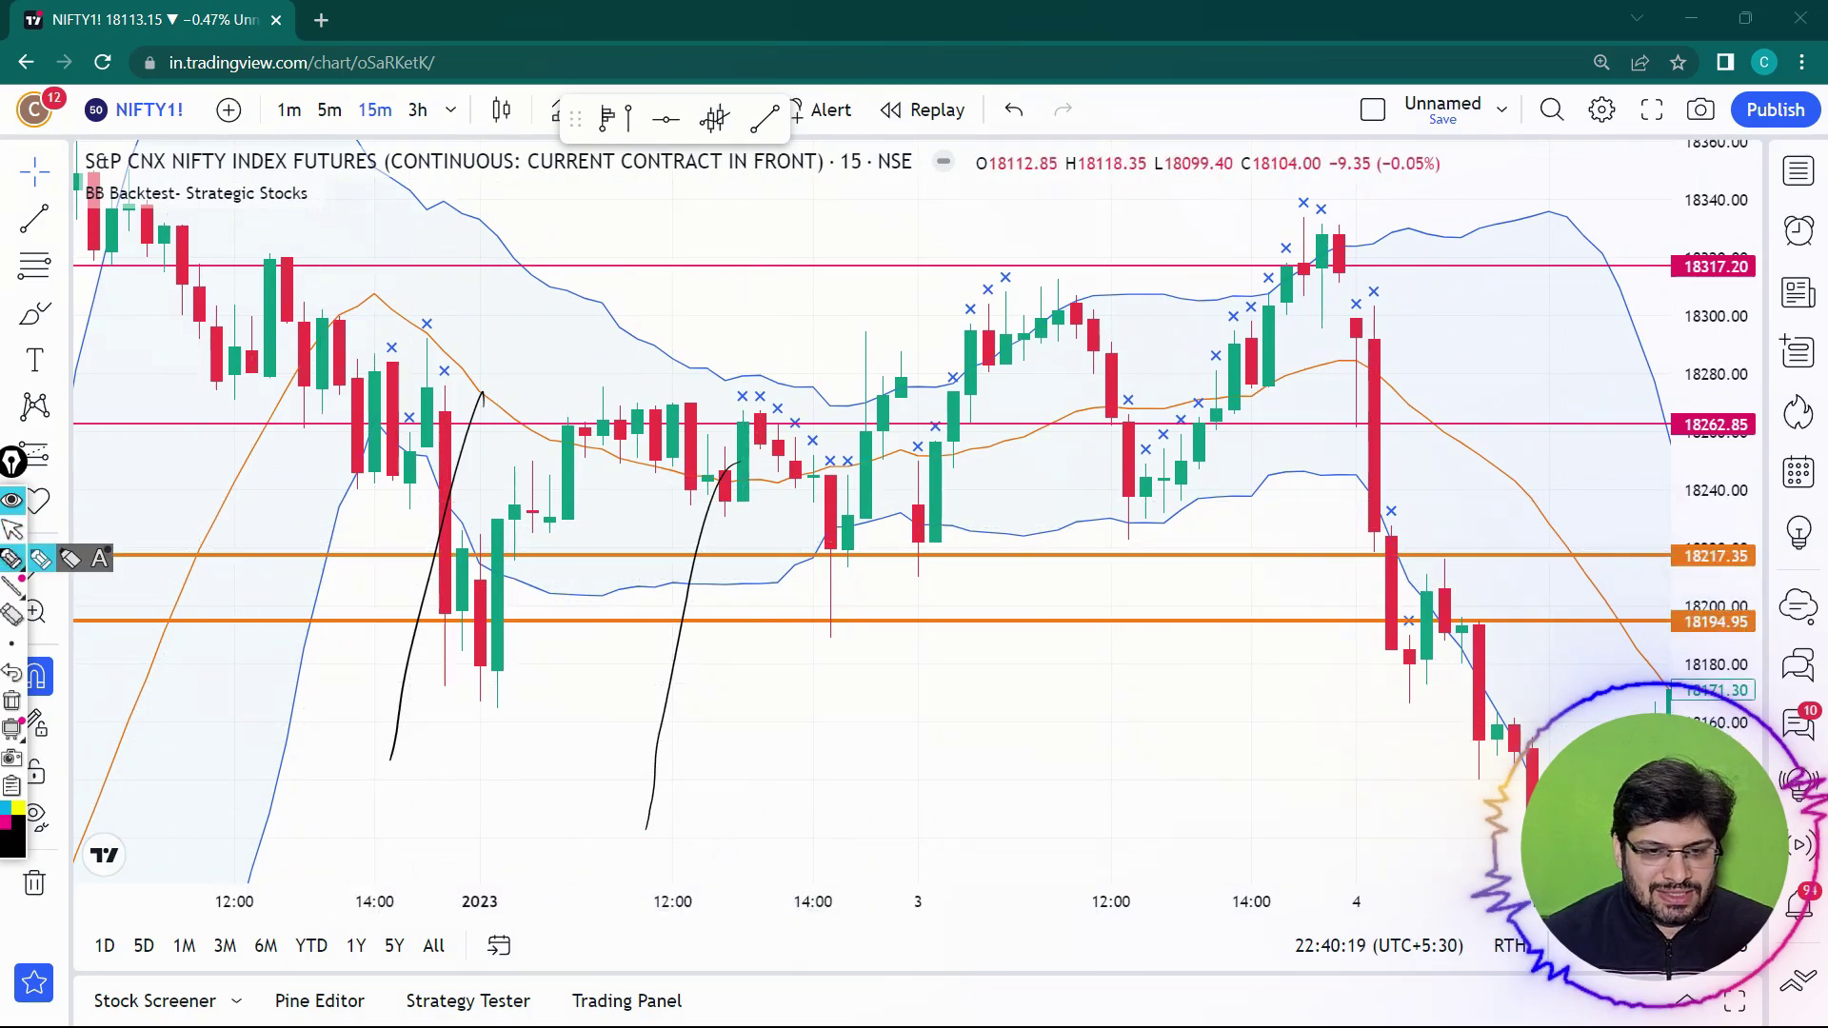
mouse_move(891, 285)
left_mouse_down()
mouse_move(1042, 468)
mouse_move(755, 322)
left_mouse_up()
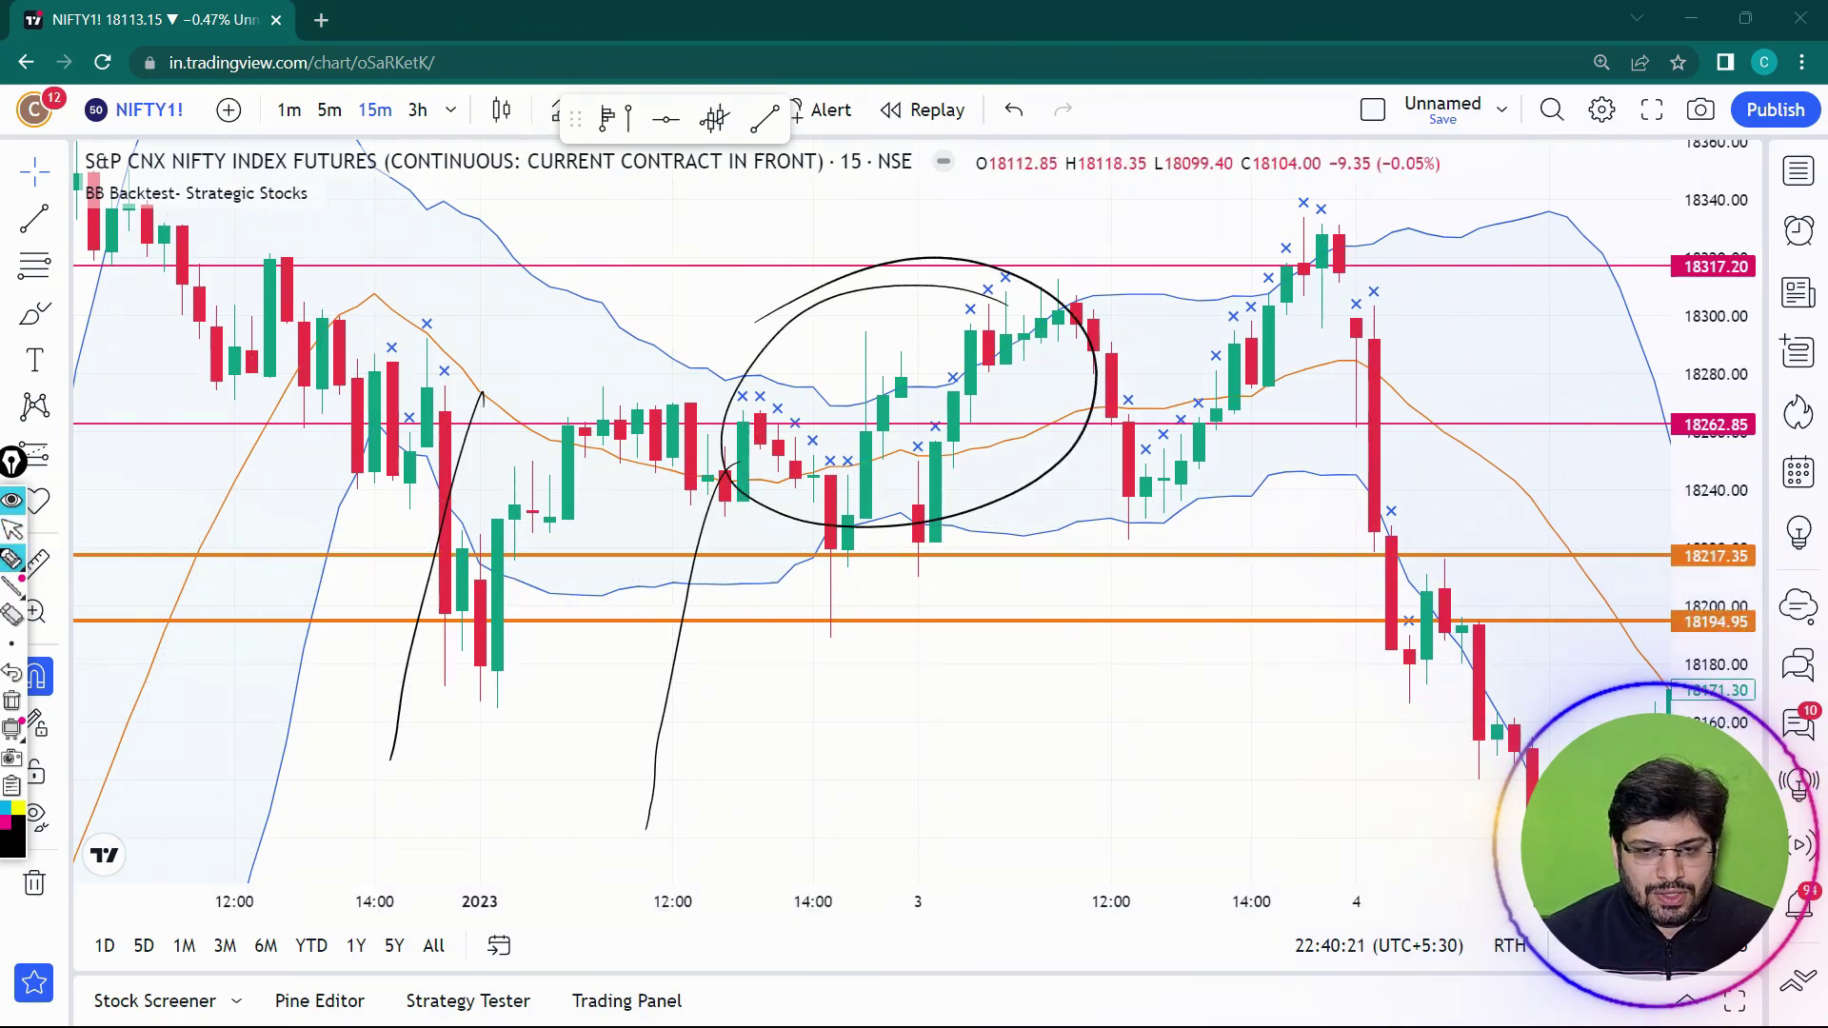
mouse_move(1300, 257)
left_mouse_down()
mouse_move(1266, 254)
mouse_move(1238, 489)
mouse_move(1176, 257)
left_mouse_up()
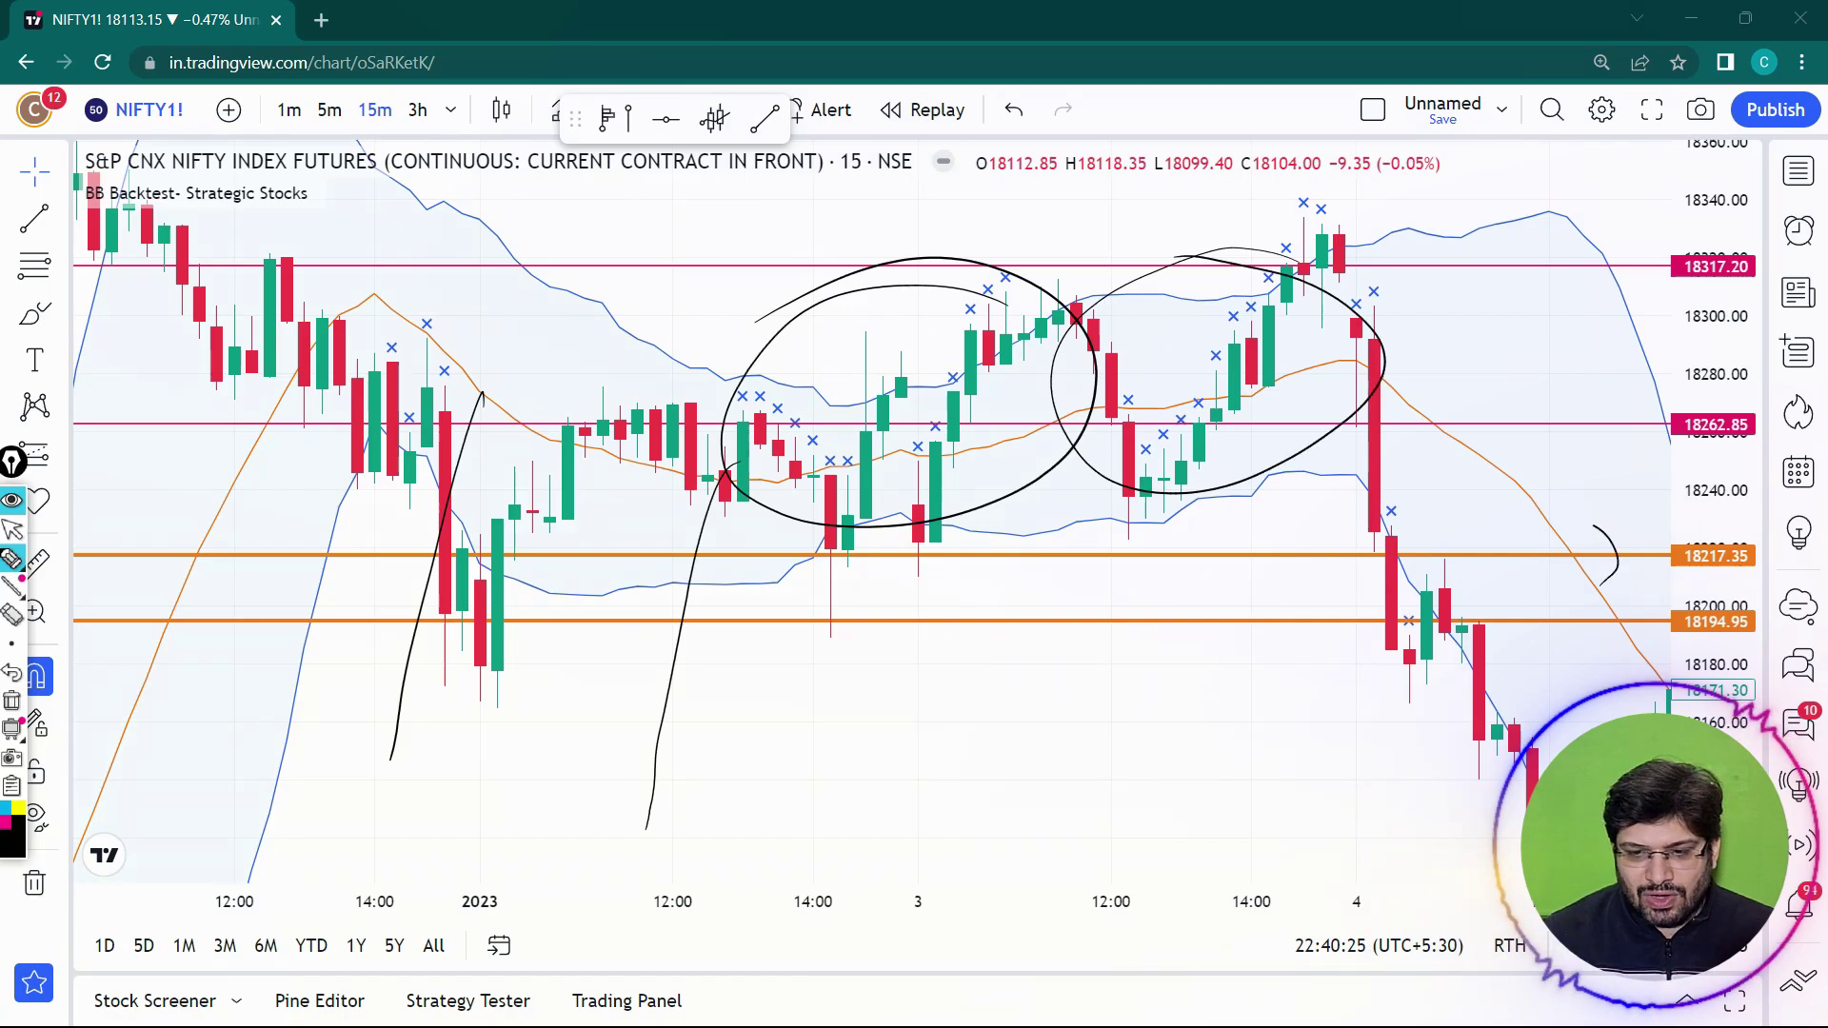
left_click_drag(1594, 526, 1528, 809)
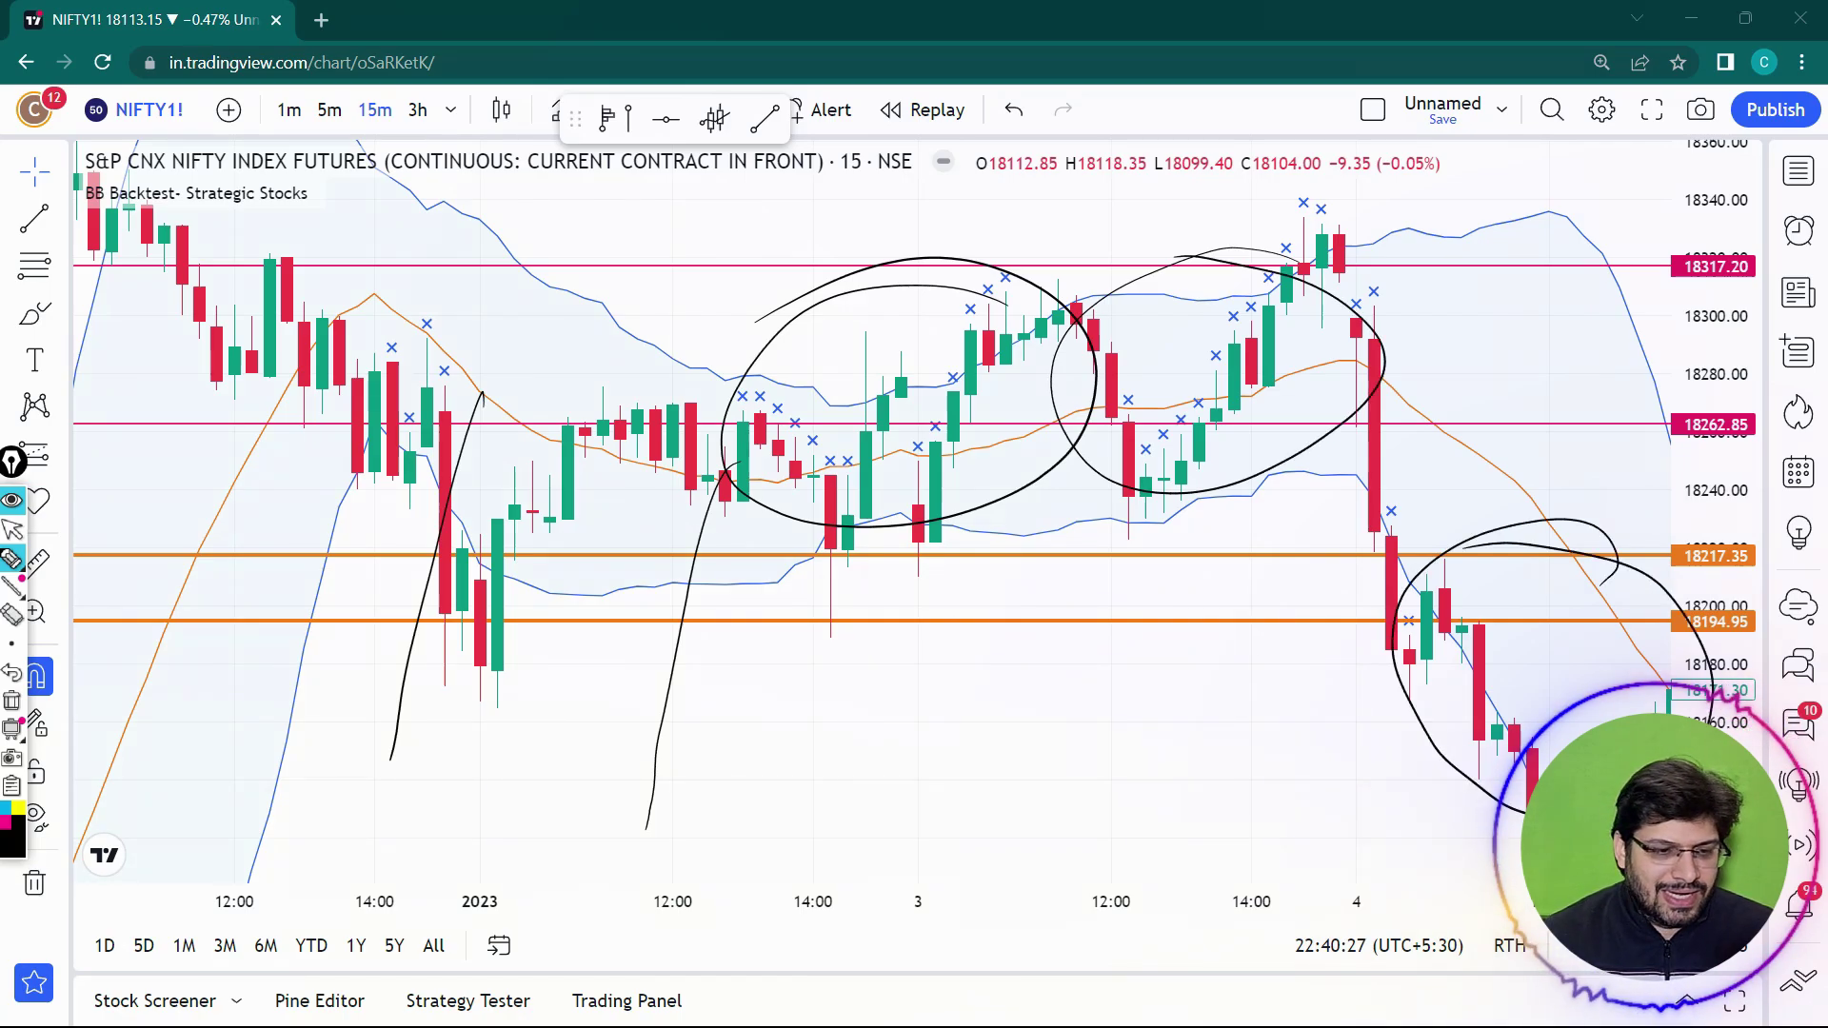
left_click(12, 701)
left_click(12, 530)
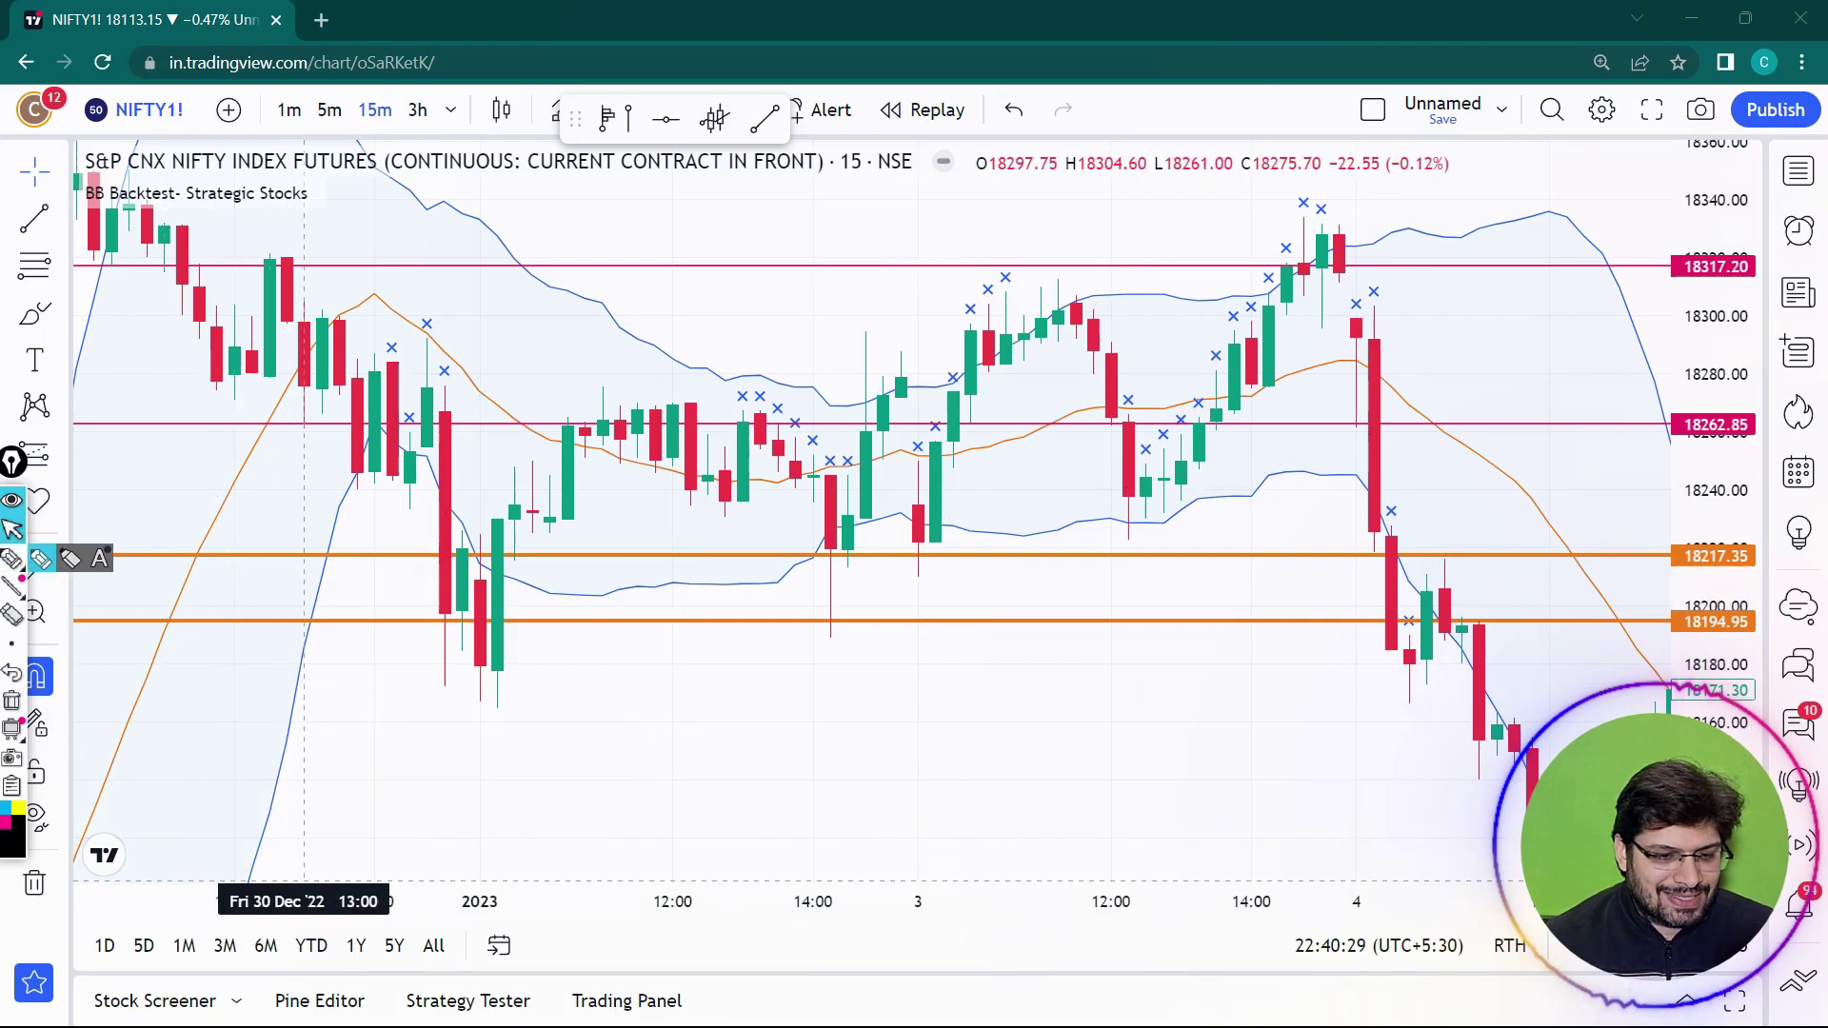
Step: Review the consolidation-only short trades report and the strategy's inputs in the Strategy Tester, collapsing the report when done
left_click(467, 1001)
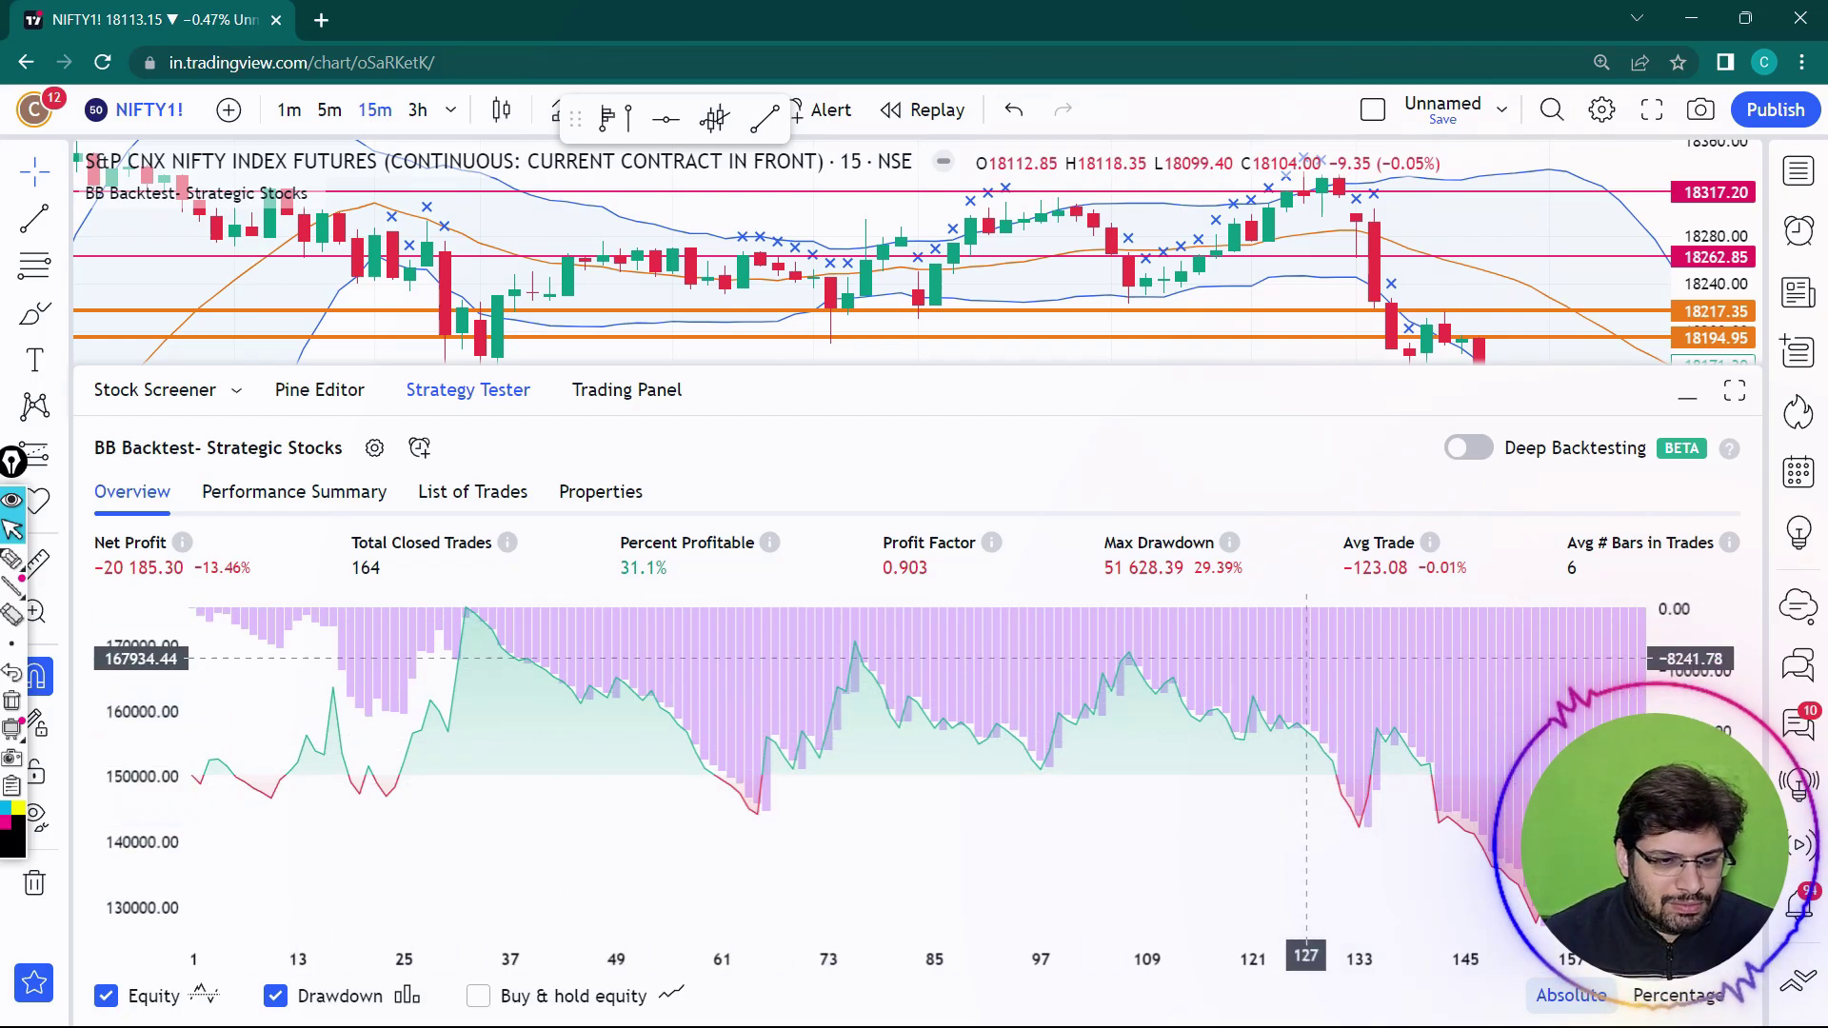
left_click(374, 447)
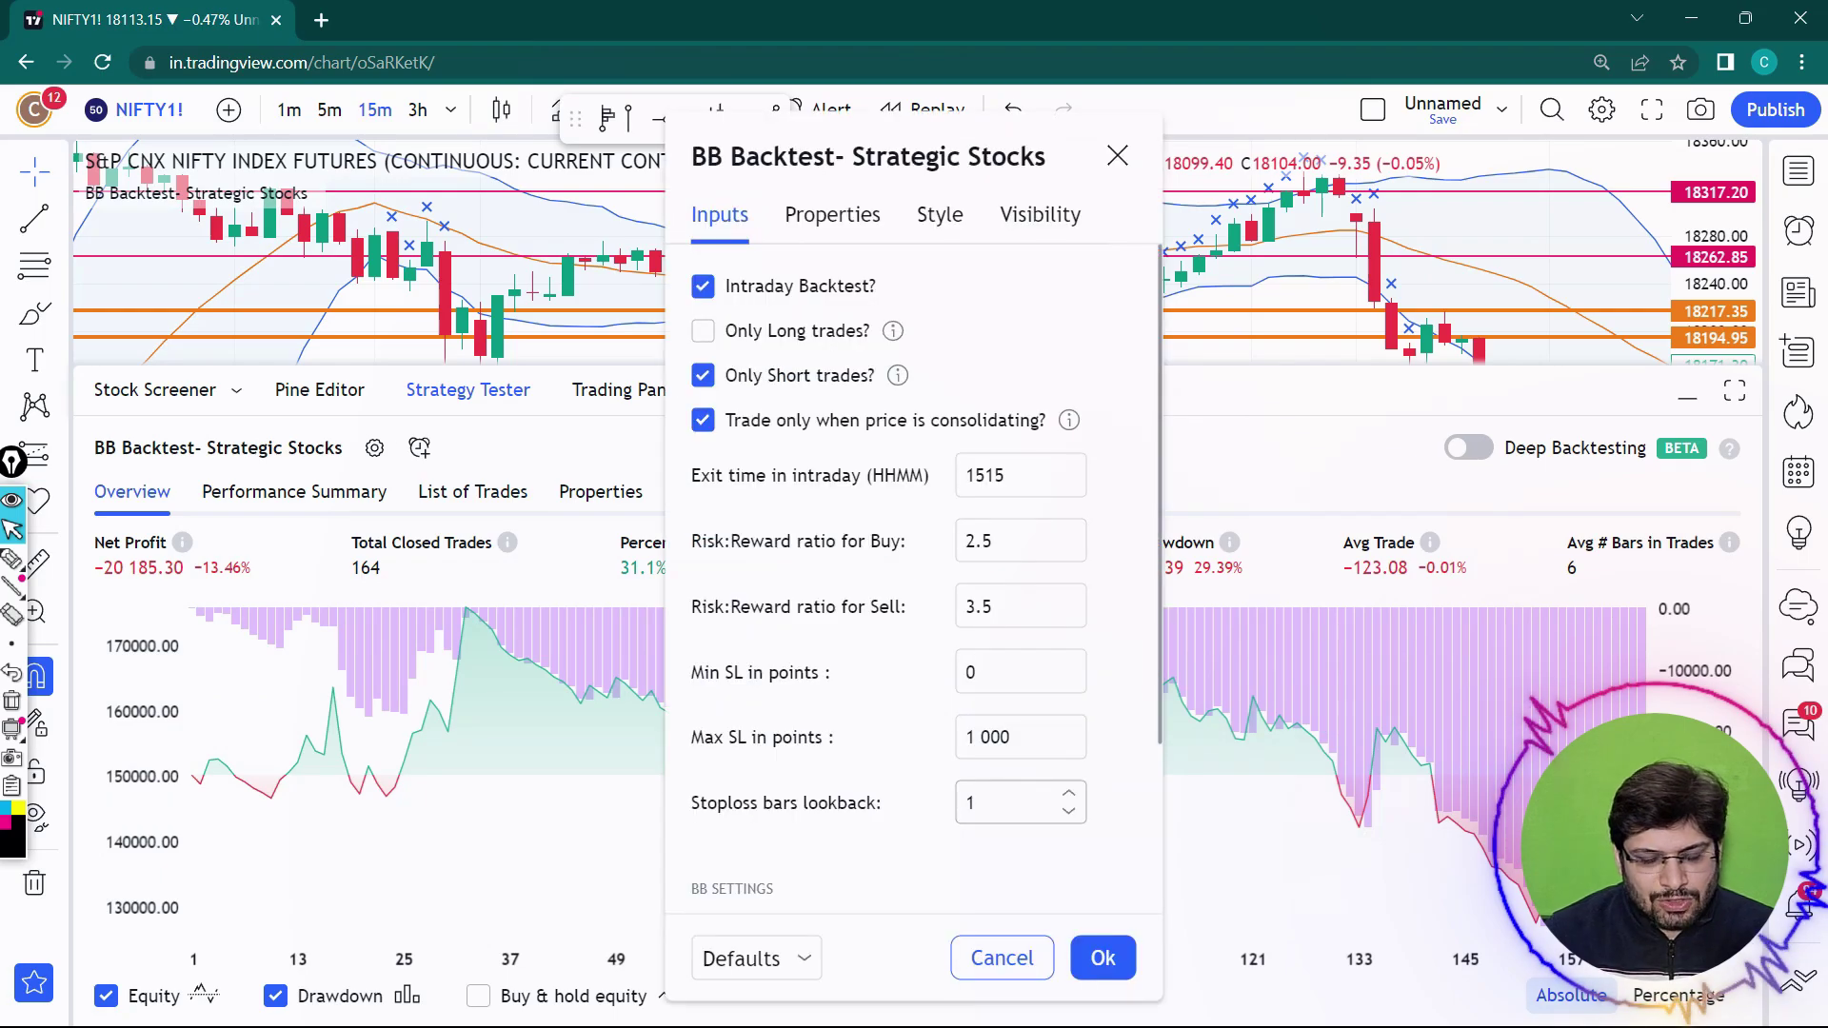
left_click(1102, 958)
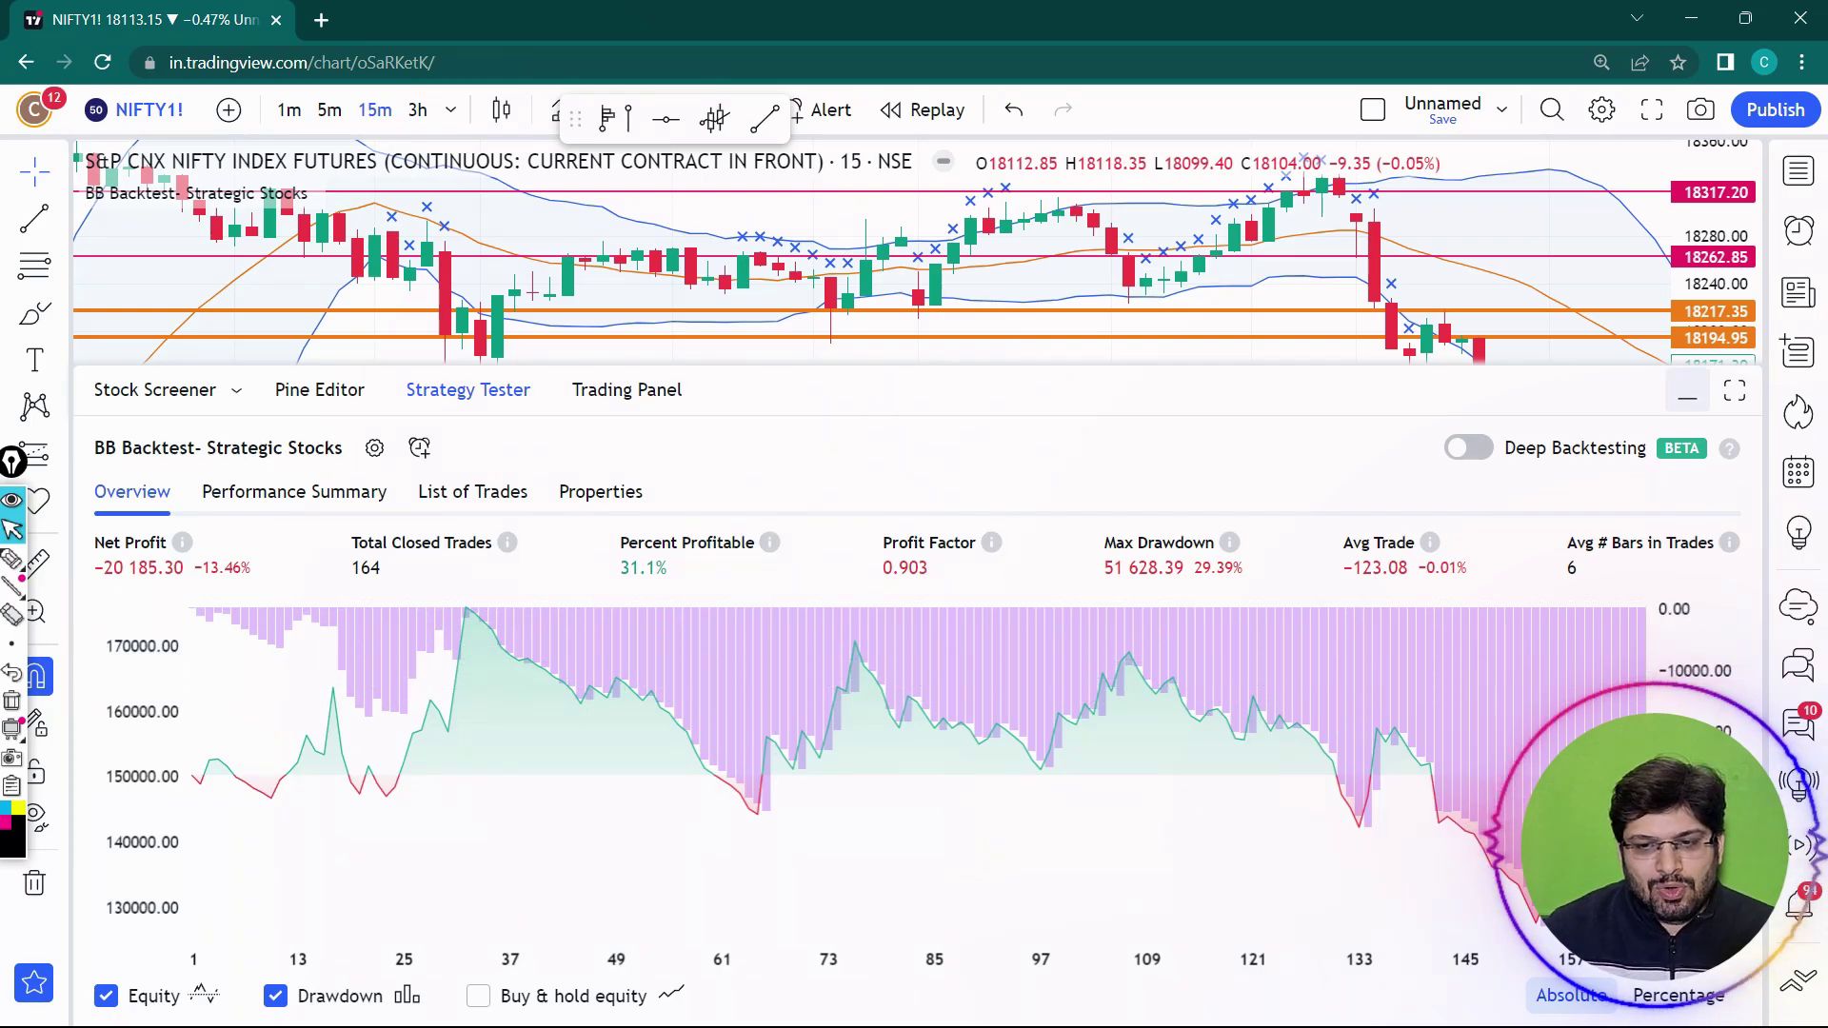
left_click(1687, 396)
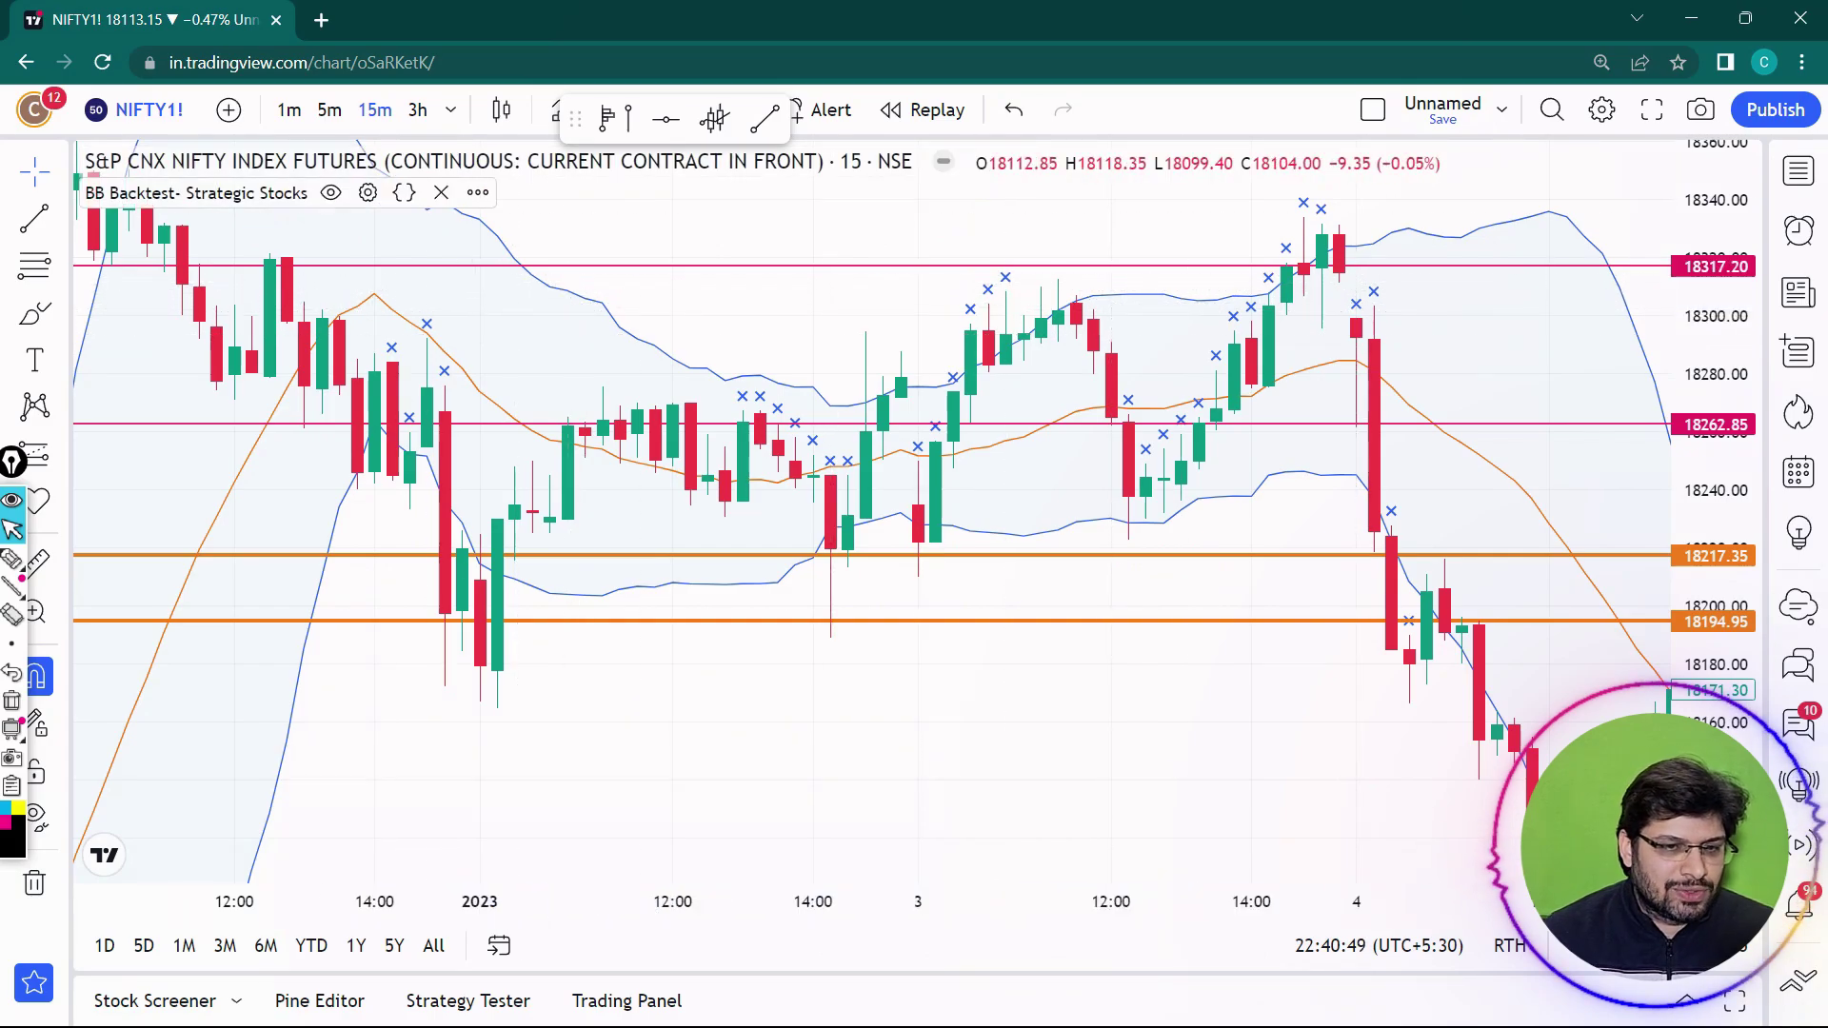
Step: Turn off Intraday Backtest, Only Short trades and Trade only when price is consolidating in the BB Backtest strategy's inputs
left_click(368, 192)
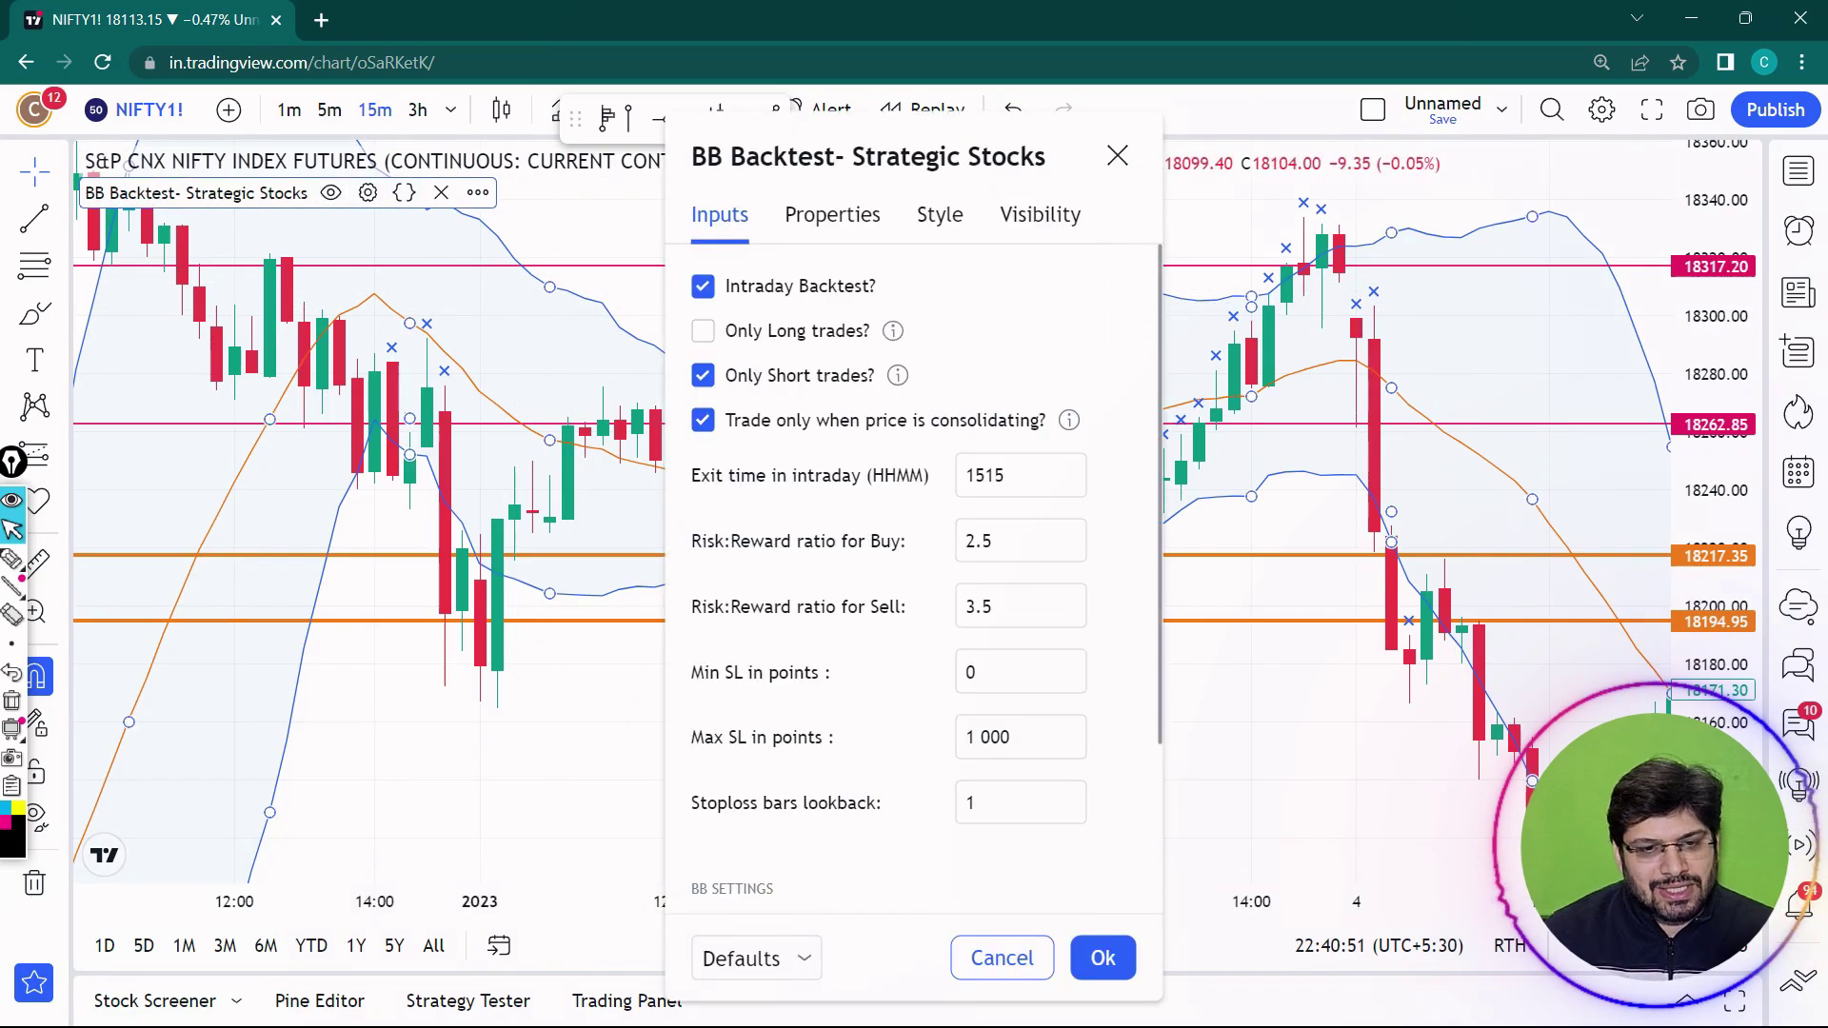
left_click(703, 286)
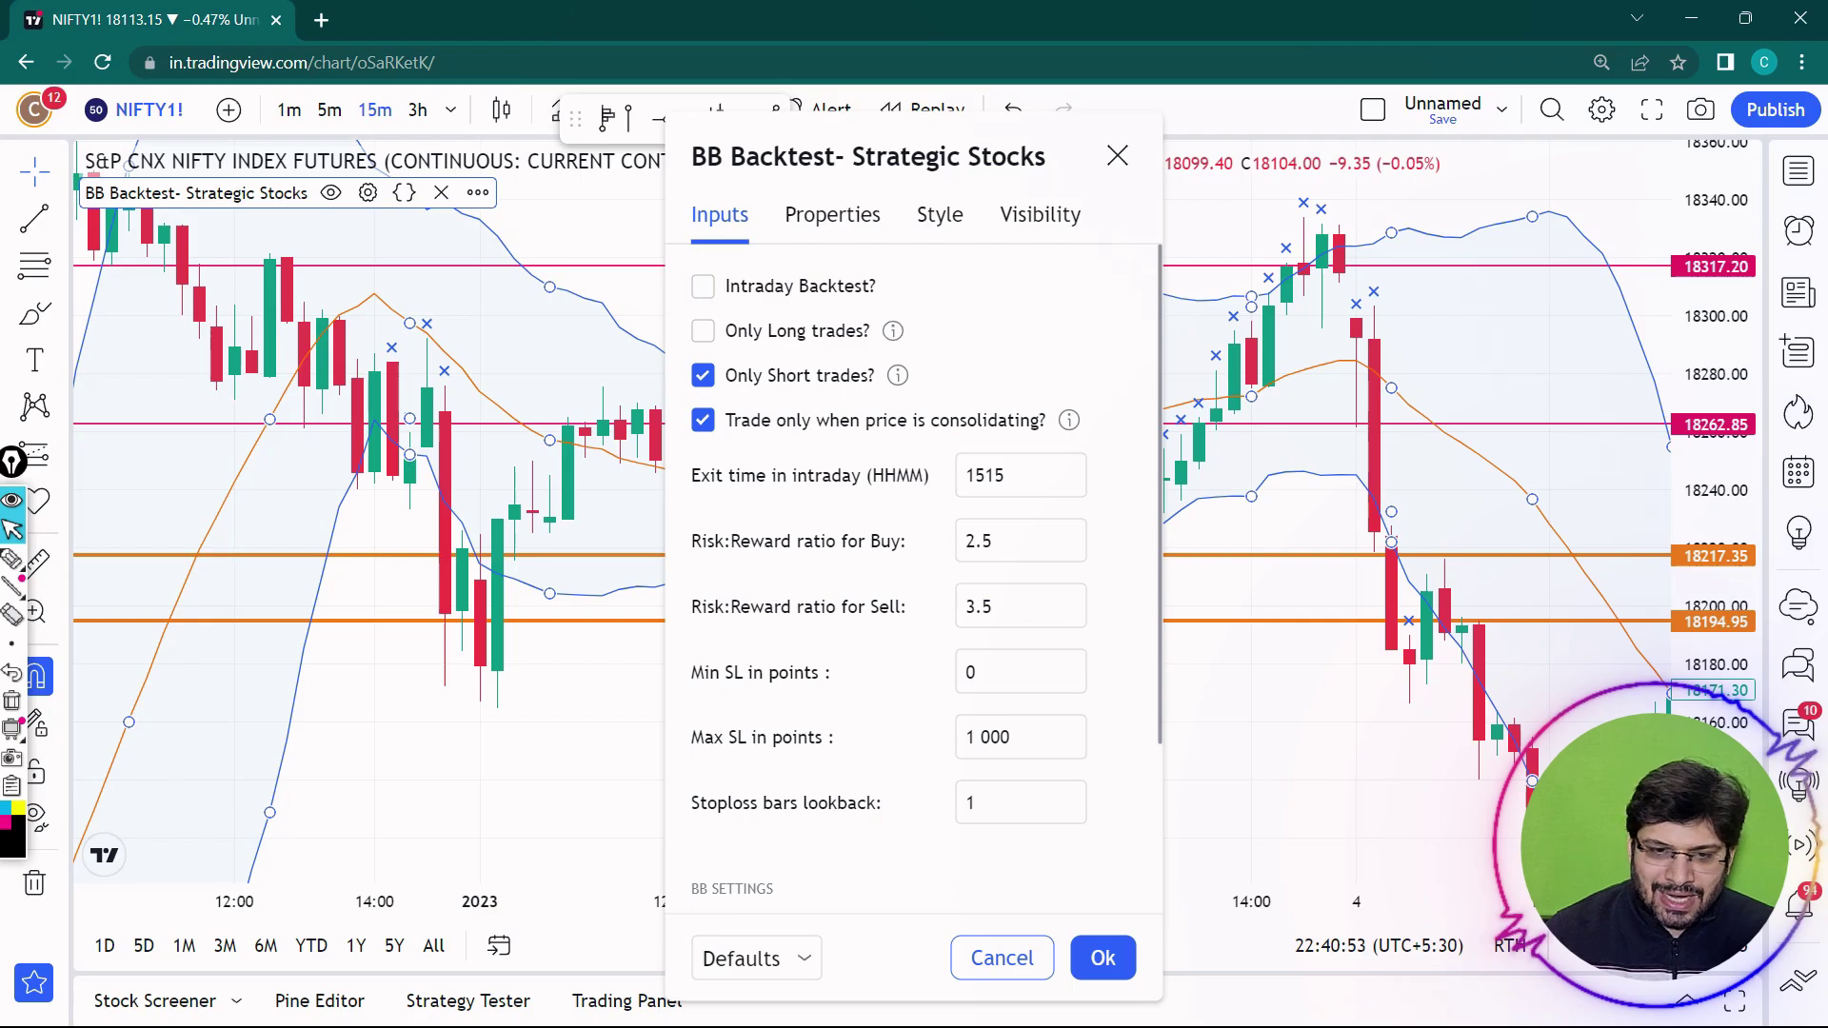
left_click(702, 375)
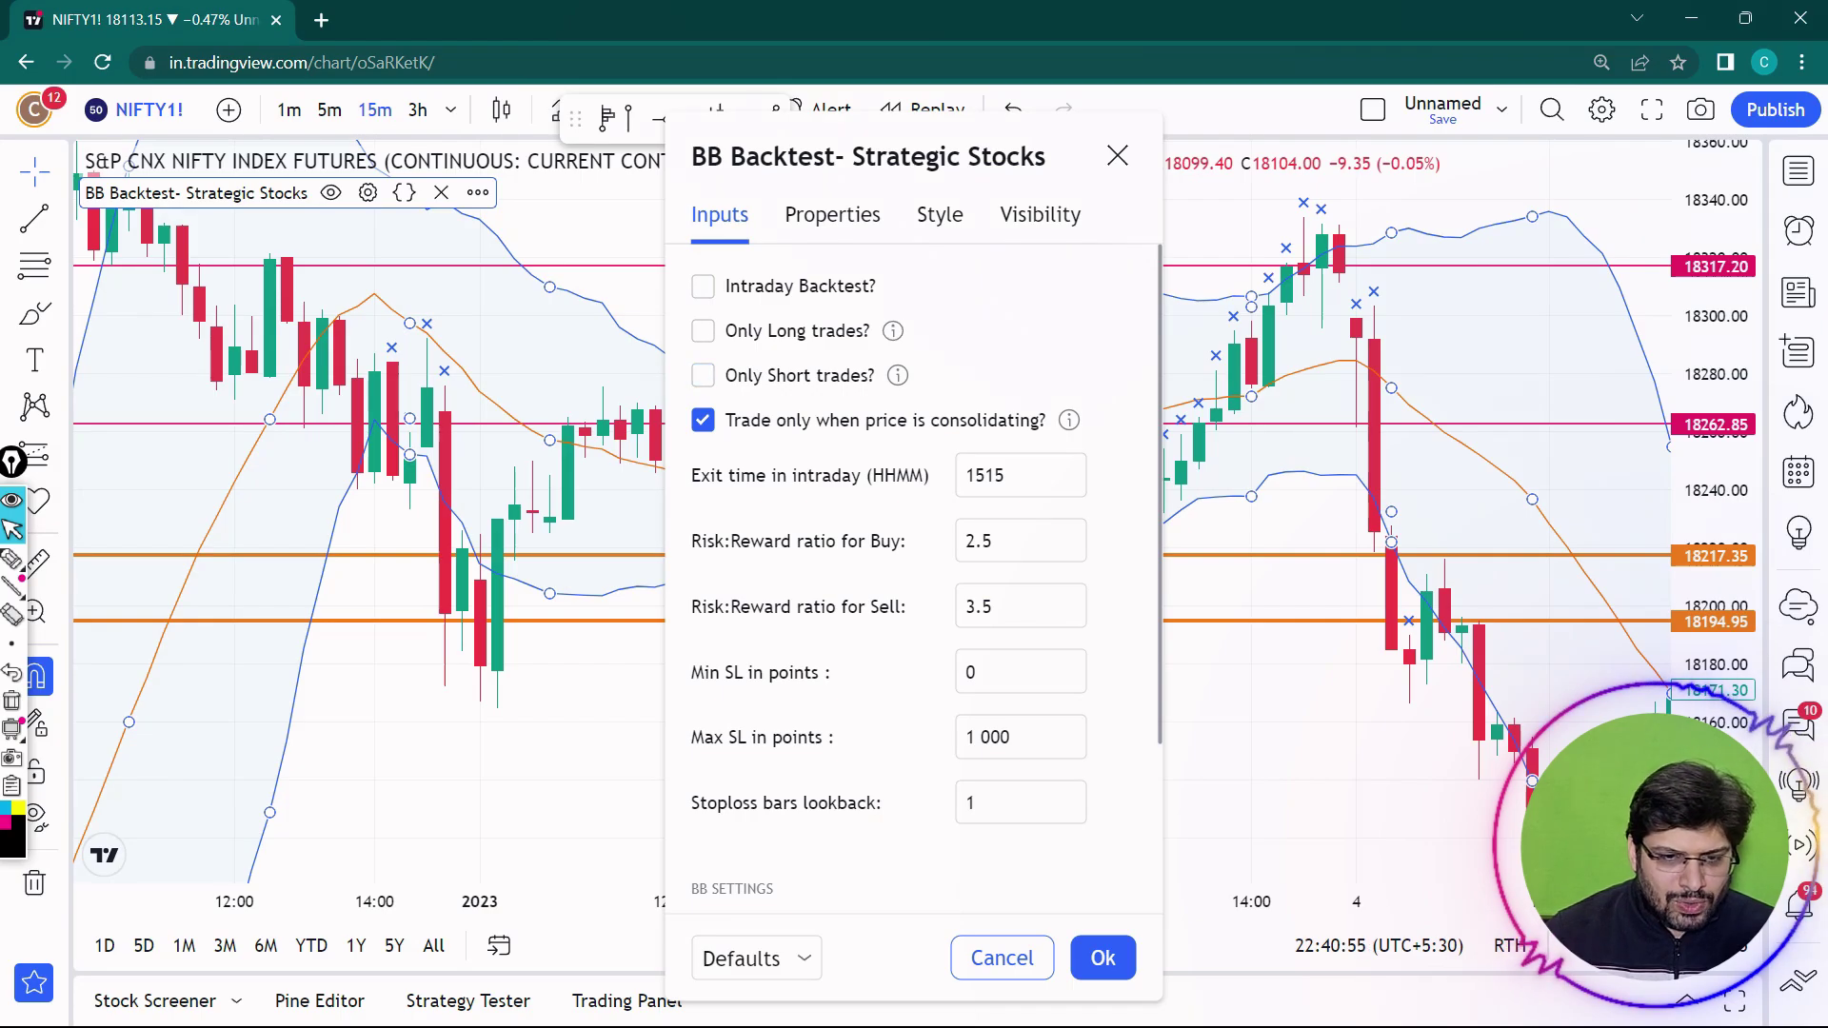
left_click(703, 419)
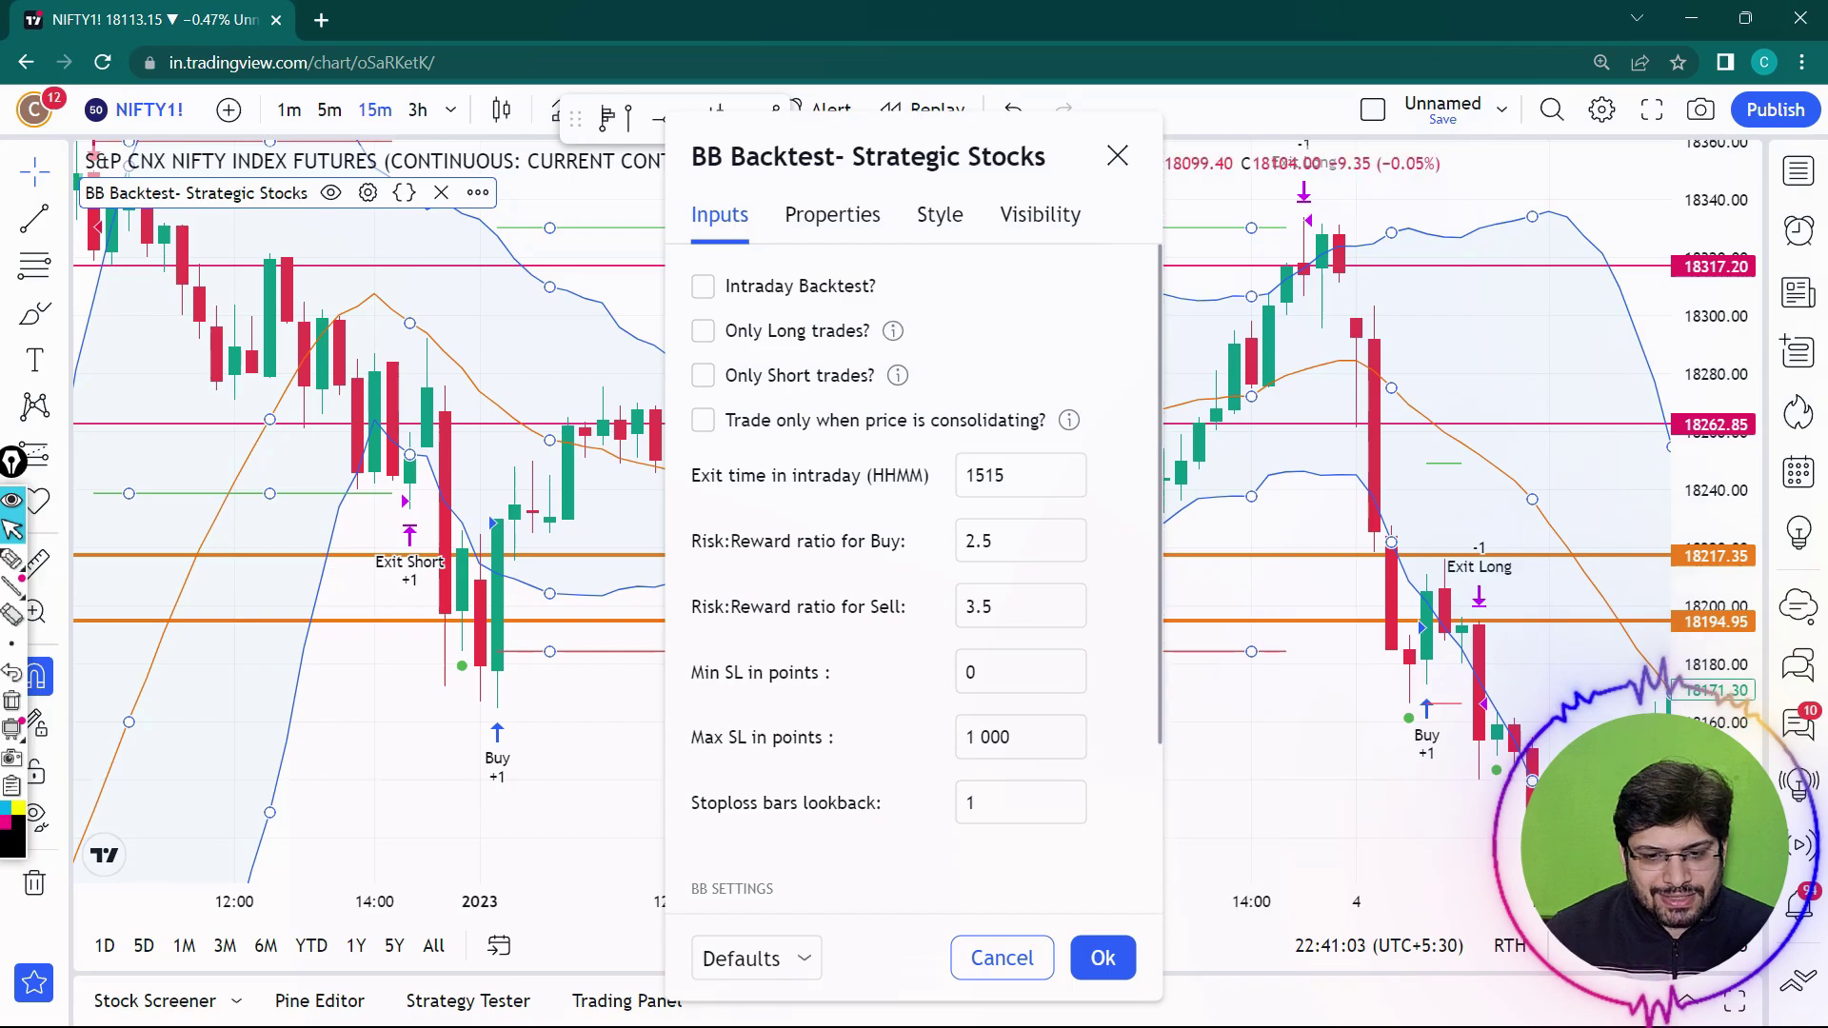
Step: Circle the StdDev value and the risk:reward and stop-loss settings with the pen, clearing the marks when done
scroll(1019, 838, "down", 2)
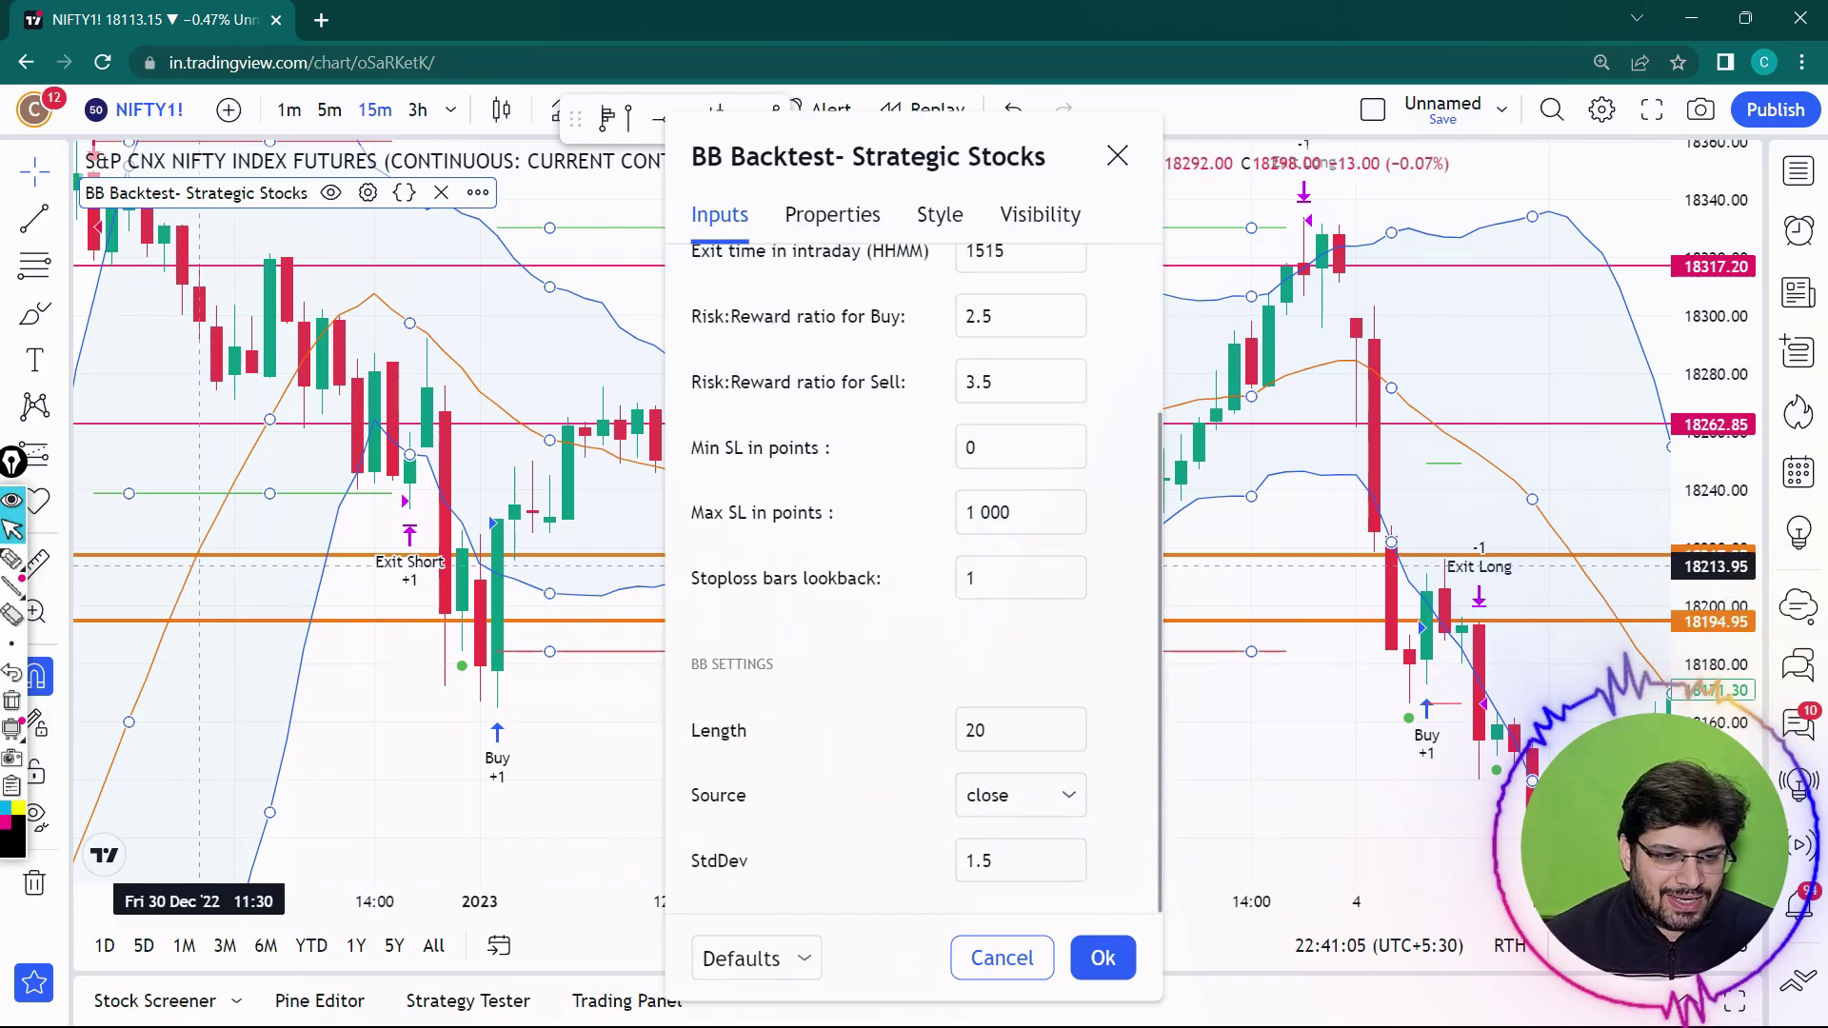
left_click(12, 559)
left_click_drag(1000, 844, 946, 835)
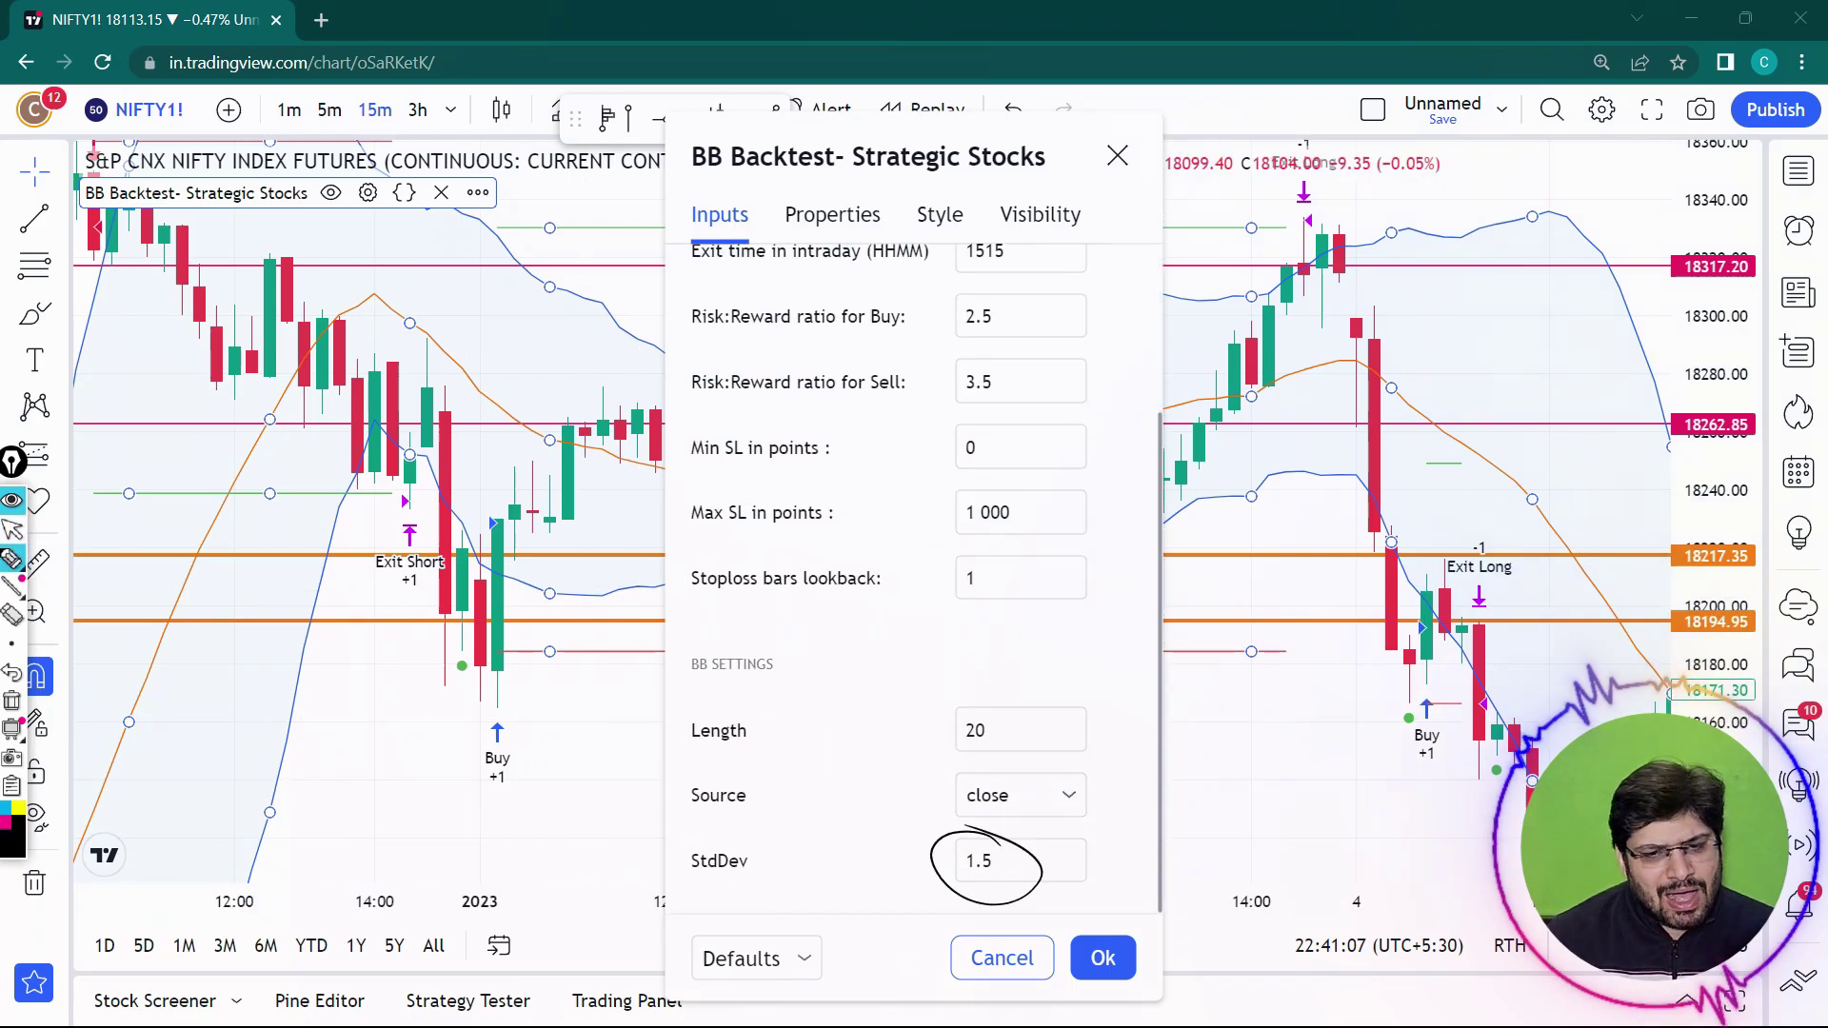
mouse_move(1050, 328)
left_mouse_down()
mouse_move(1095, 580)
mouse_move(1023, 348)
left_mouse_up()
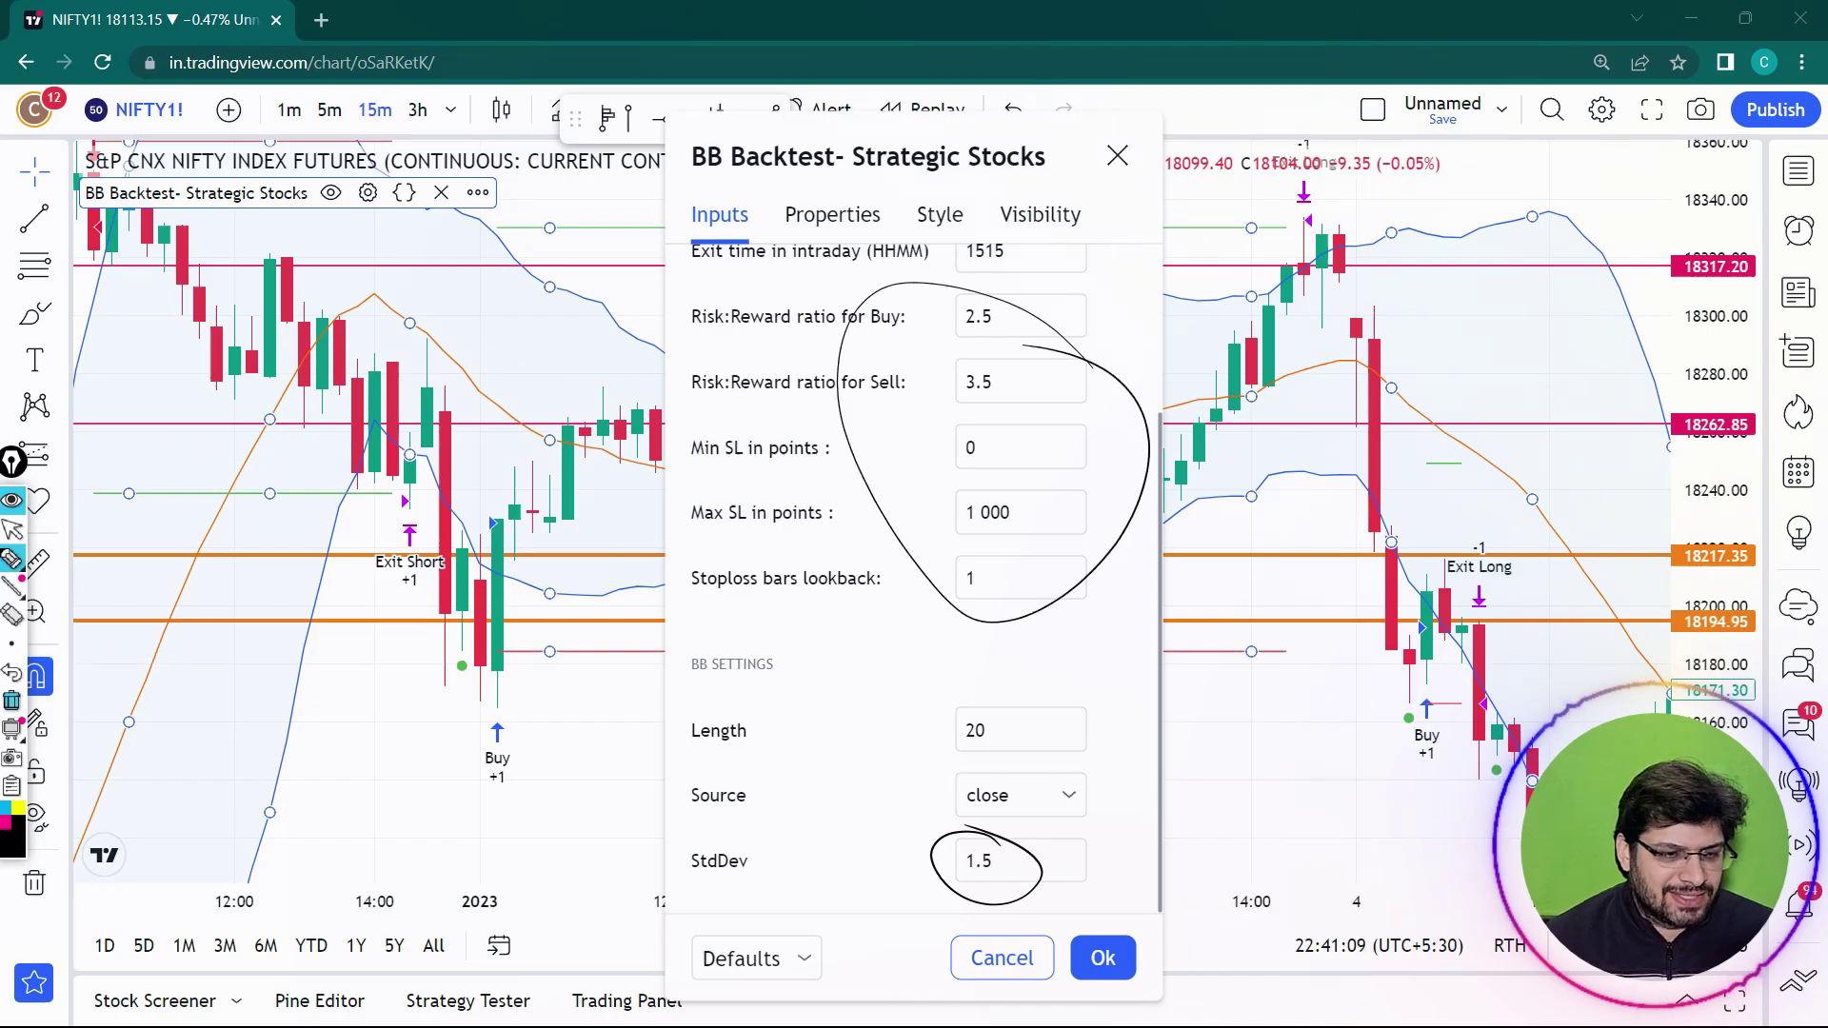
left_click(12, 700)
left_click(11, 530)
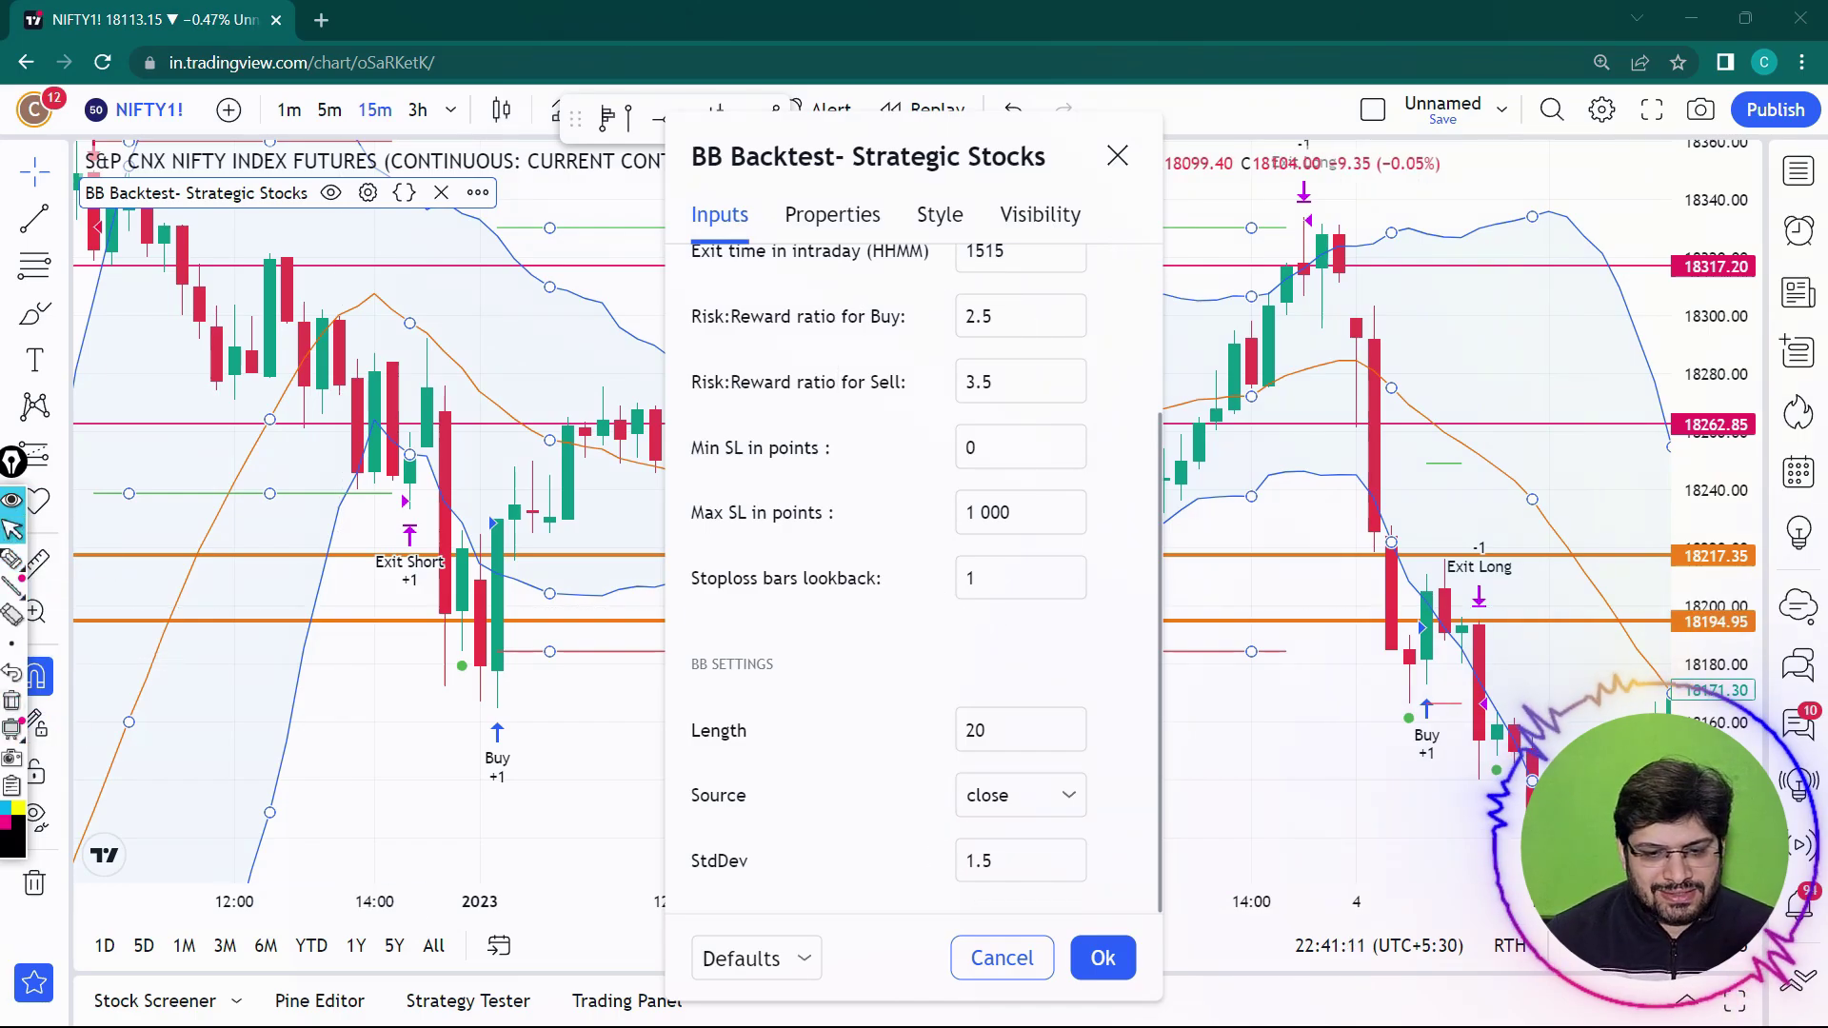
Step: Accept the BB Backtest strategy's inputs and switch the NIFTY1! chart to the 1 day timeframe
left_click(1103, 957)
left_click_drag(1003, 573, 1083, 622)
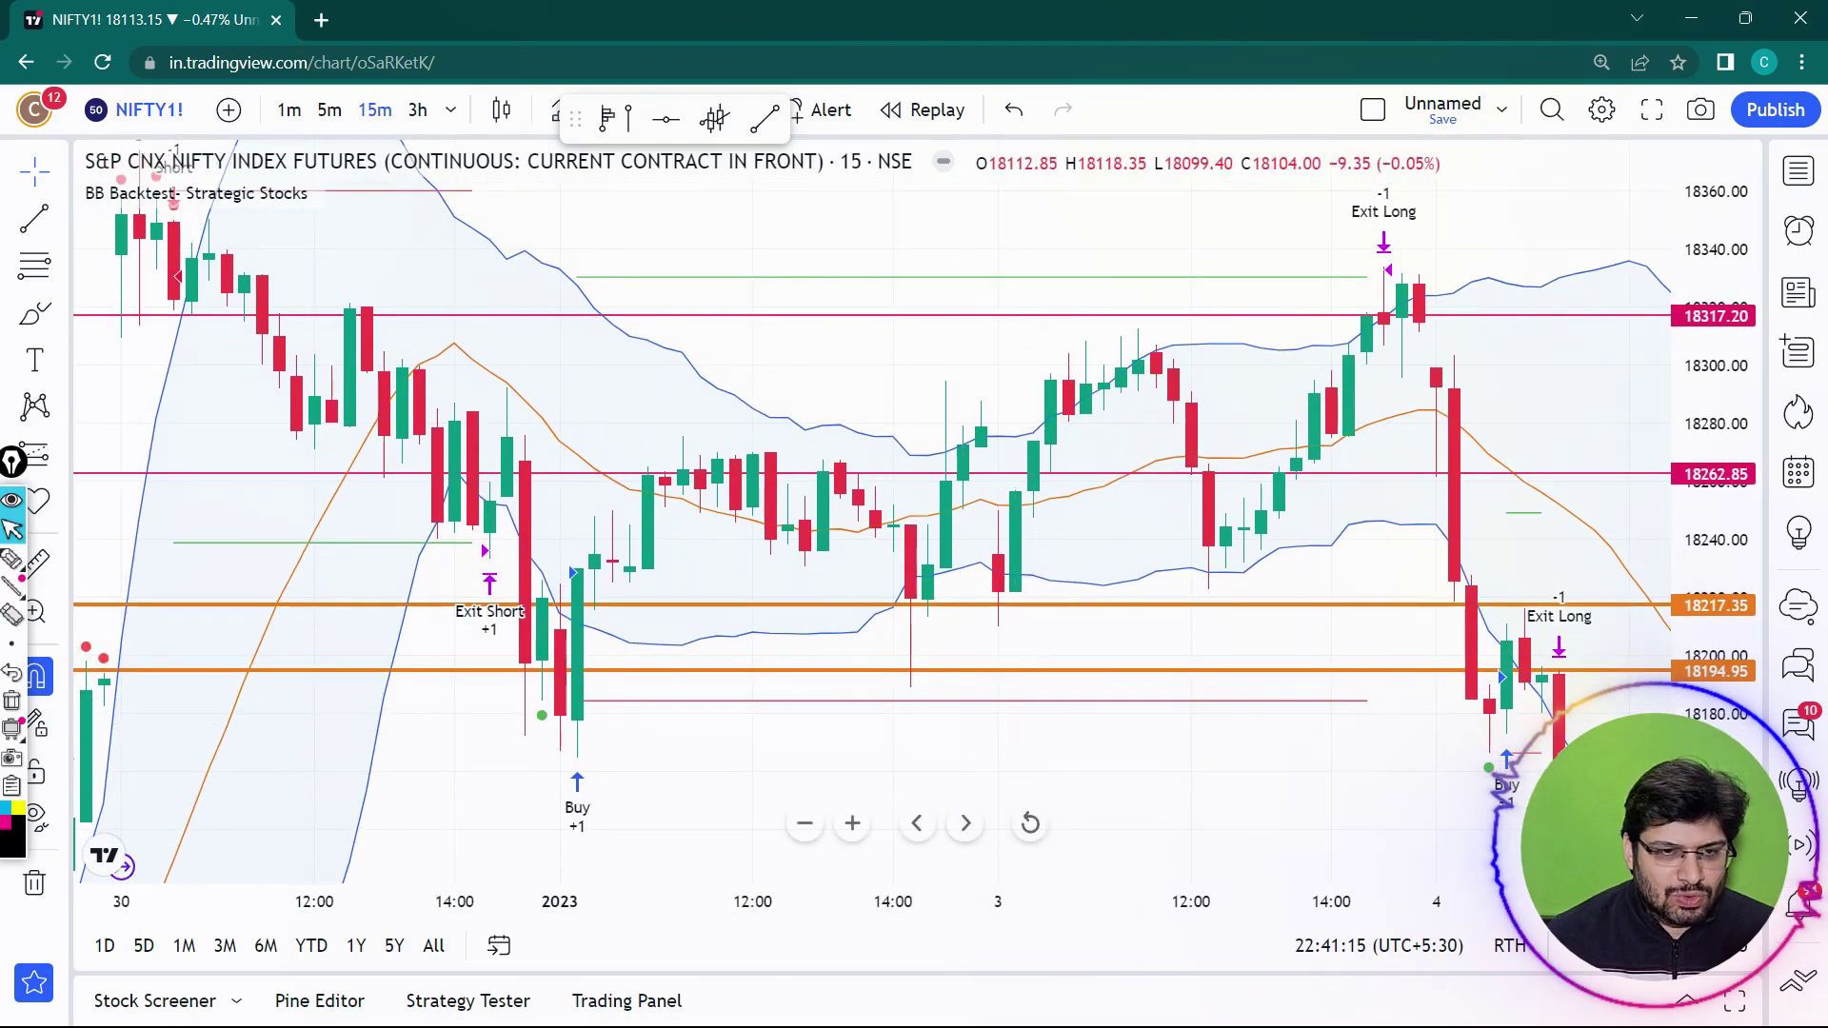
left_click(804, 823)
left_click(450, 110)
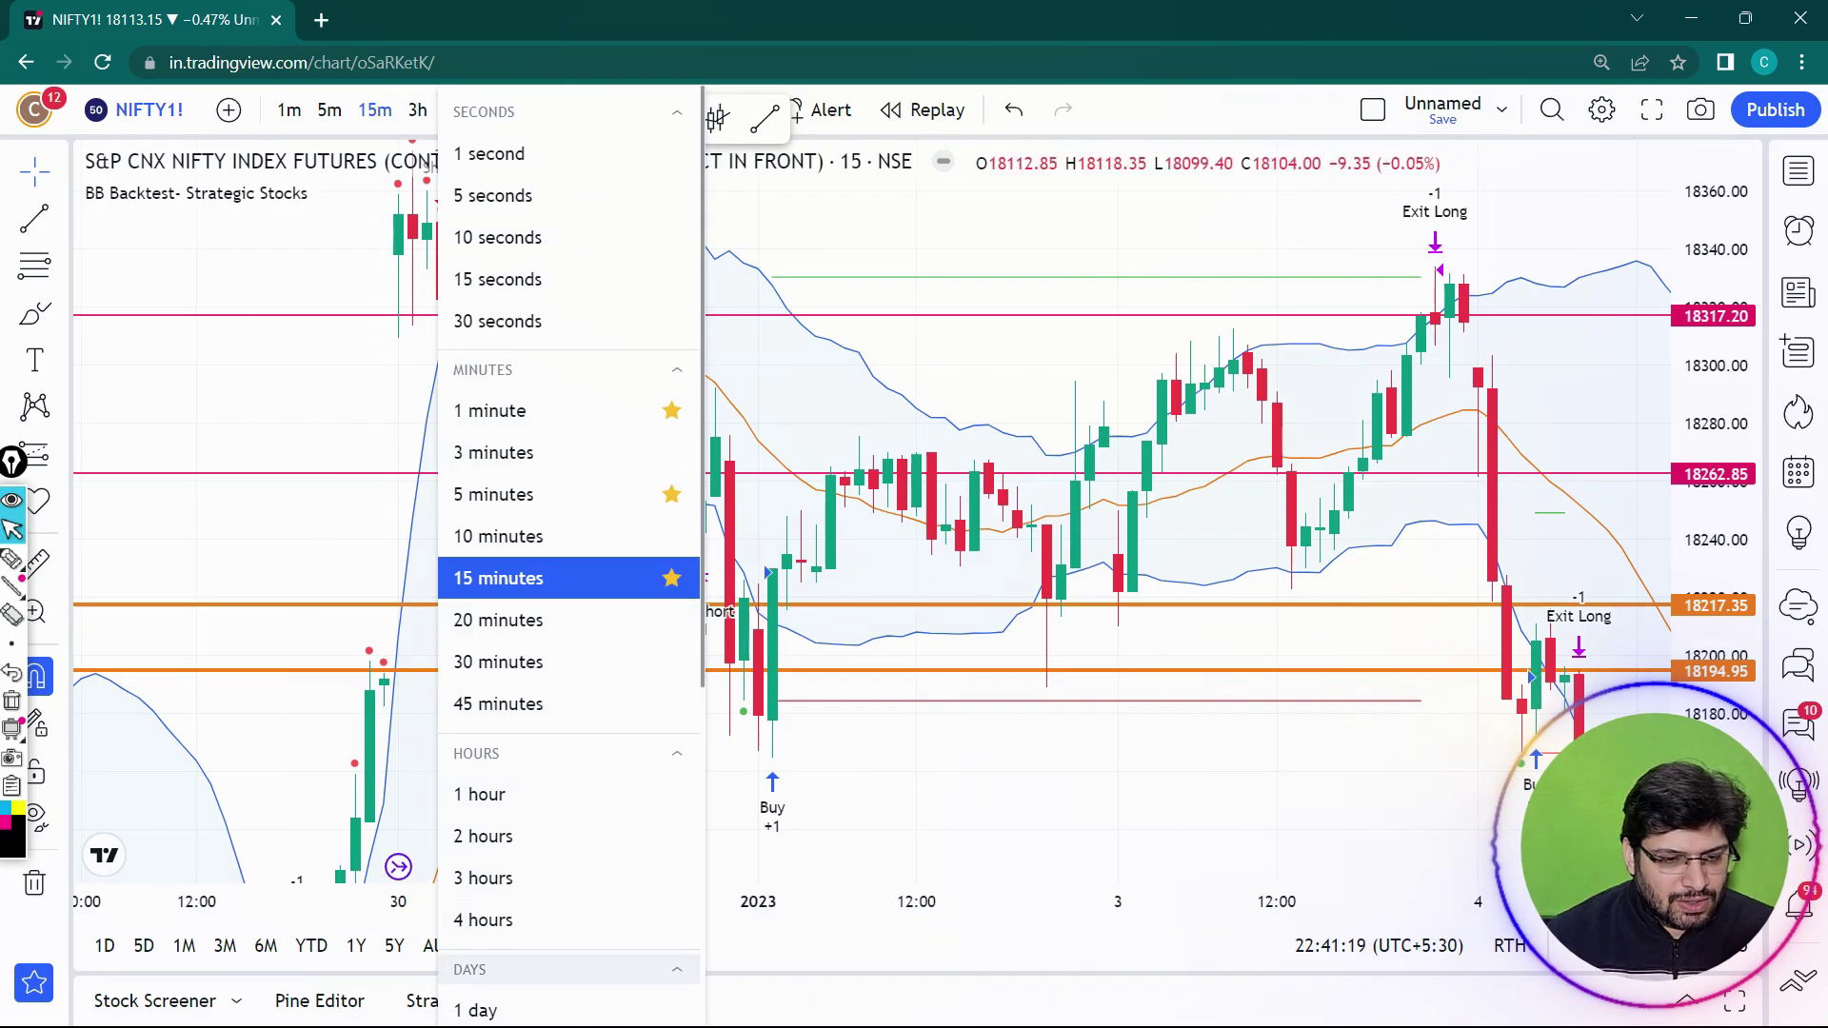
left_click(482, 1010)
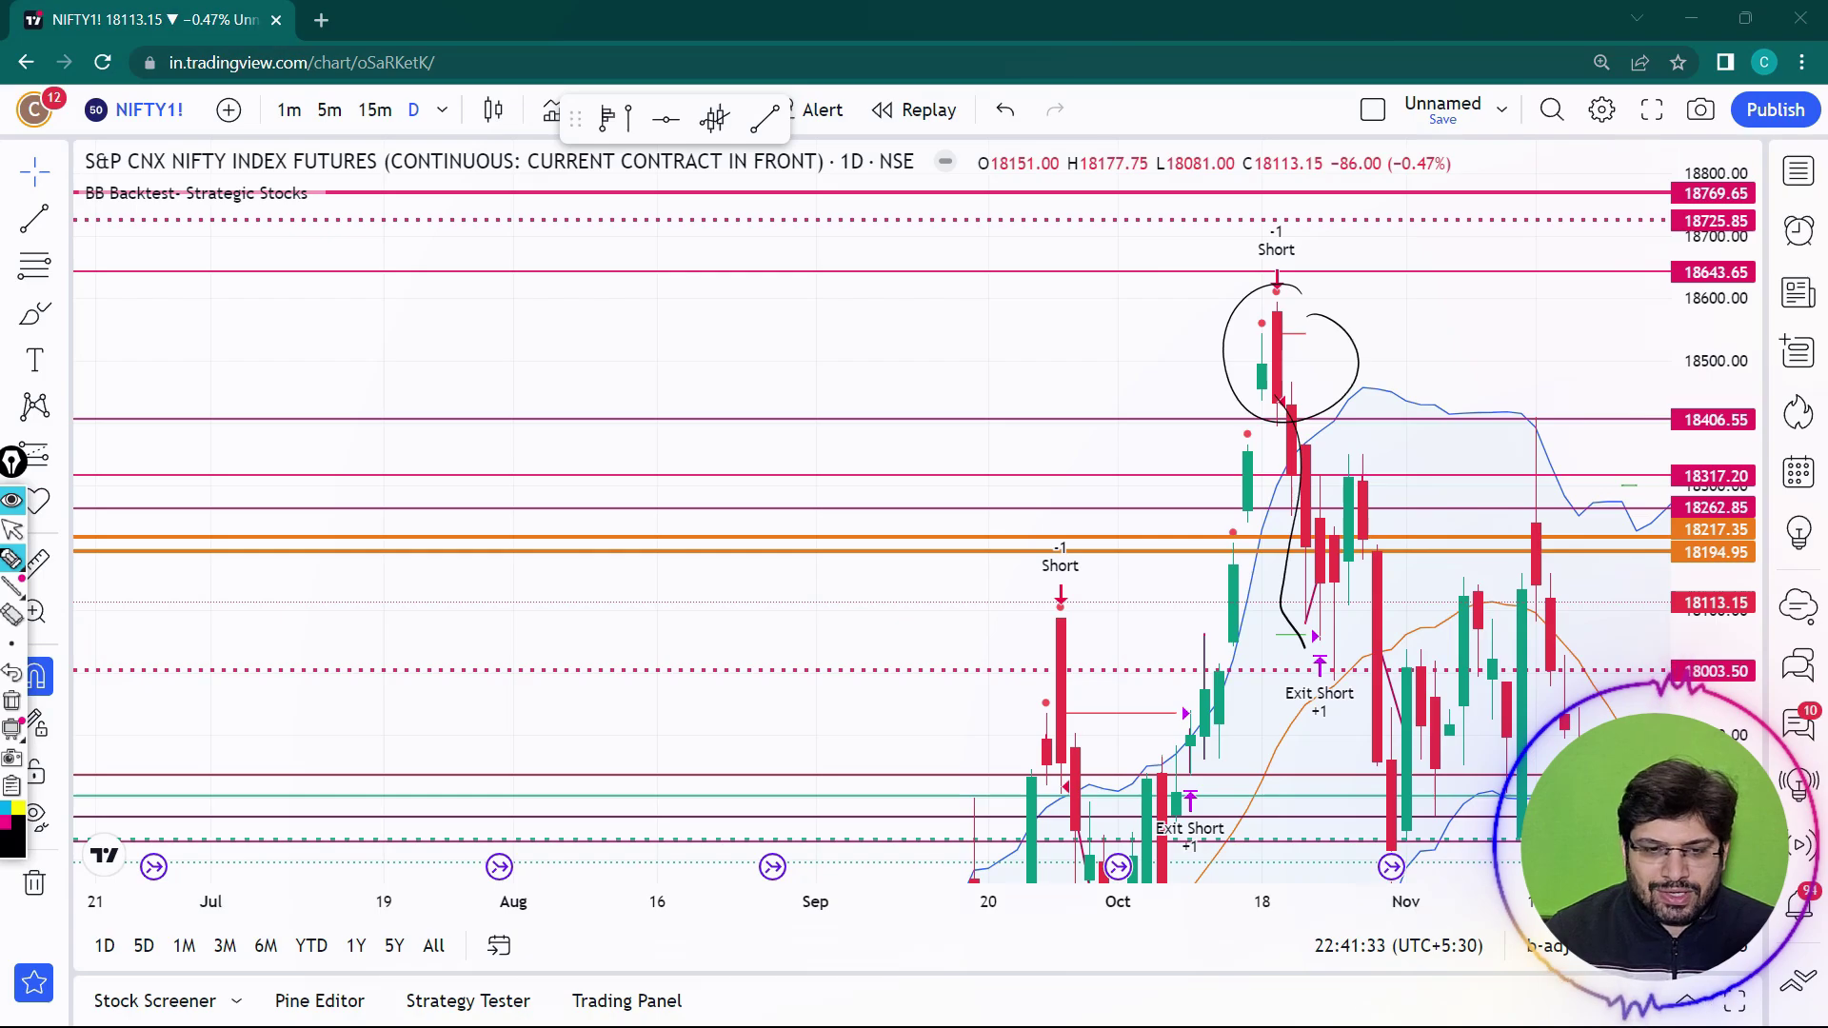
Step: Circle the chart's NIFTY1! symbol and its row of timeframe options with the pen
mouse_move(204, 78)
left_mouse_down()
mouse_move(76, 106)
mouse_move(167, 67)
left_mouse_up()
mouse_move(454, 86)
left_mouse_down()
mouse_move(337, 164)
mouse_move(323, 78)
left_mouse_up()
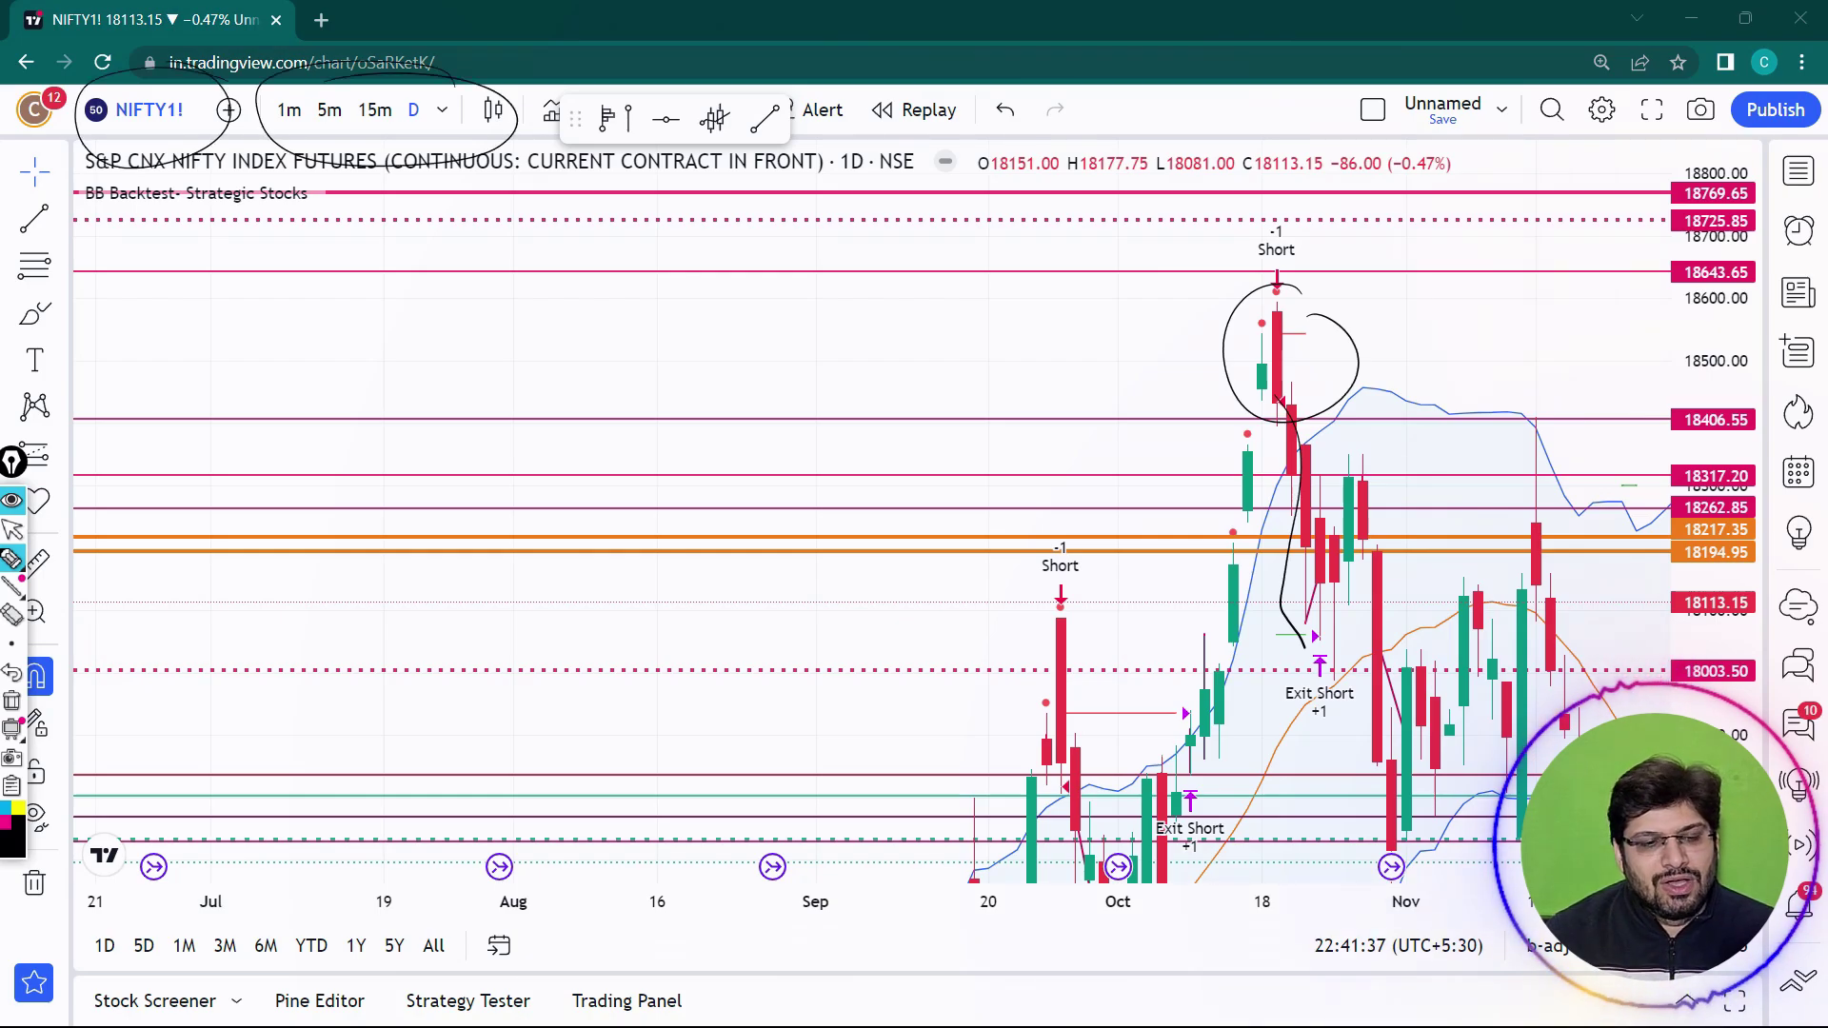
left_click(13, 529)
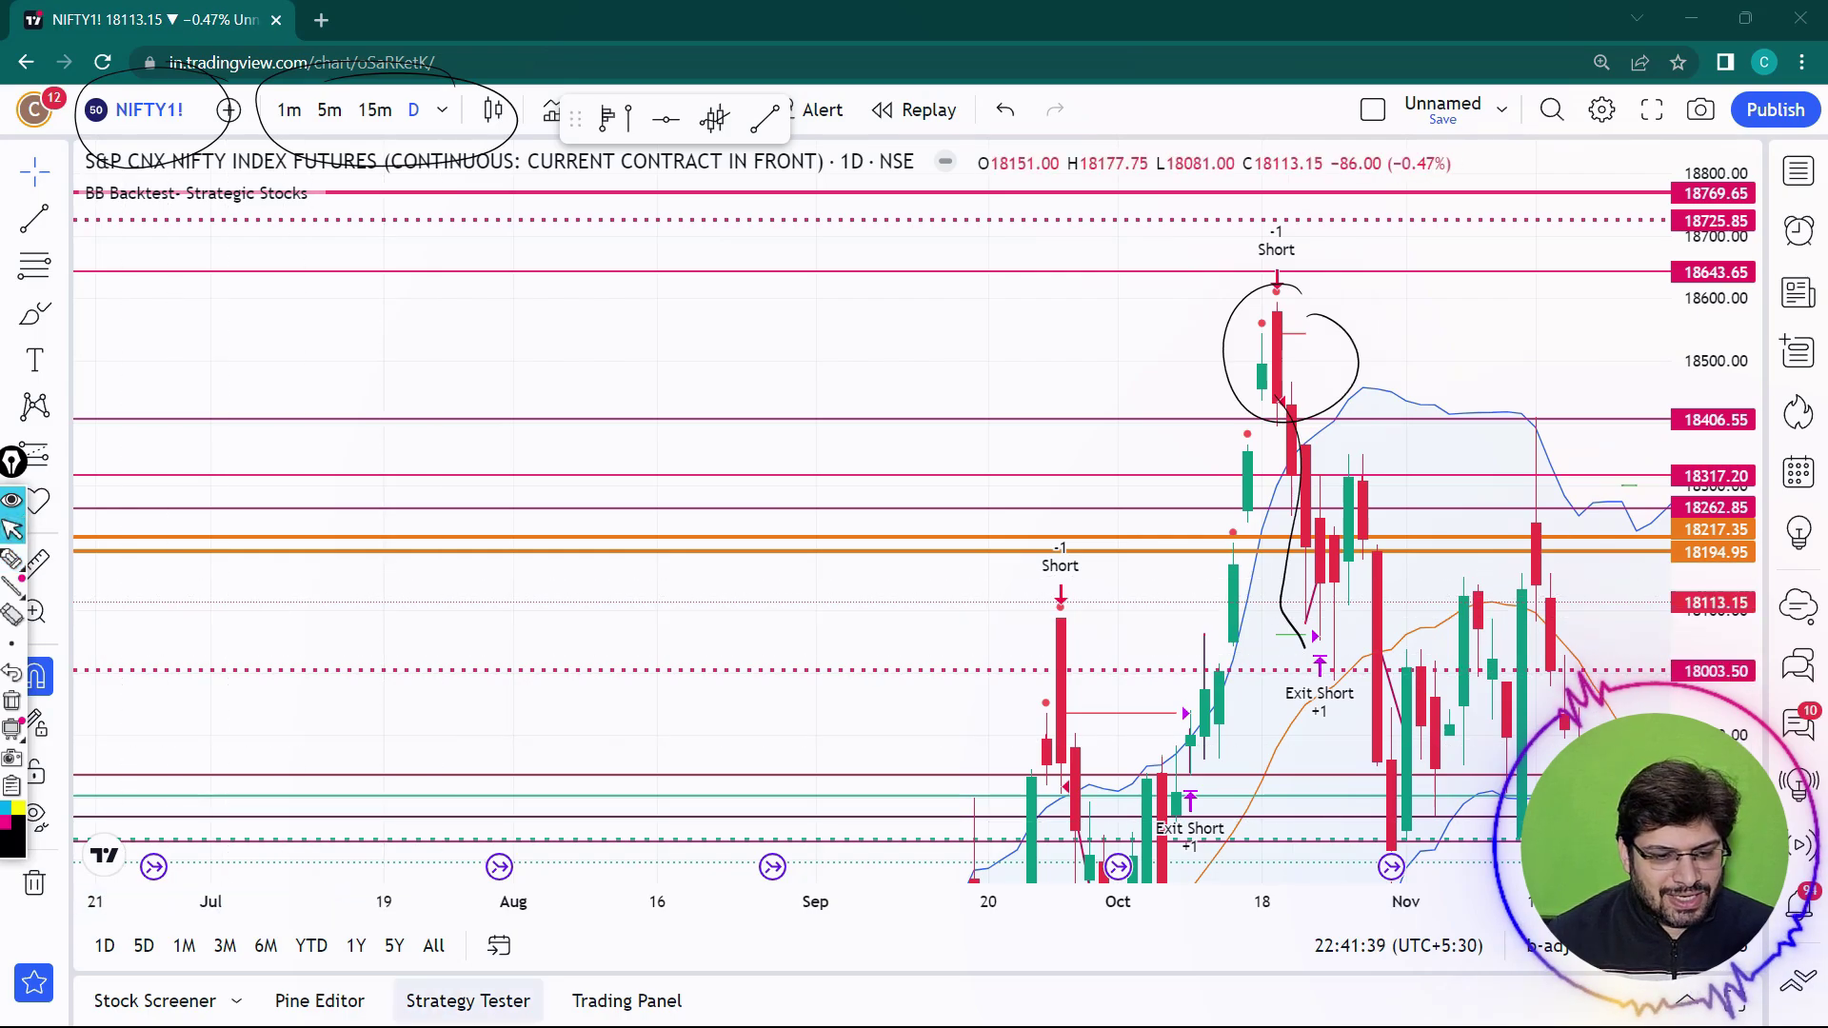
Step: Open the daily backtest report, circle the net profit percentage and total closed trades, and cross out Percent Profitable with the pen
left_click(468, 1000)
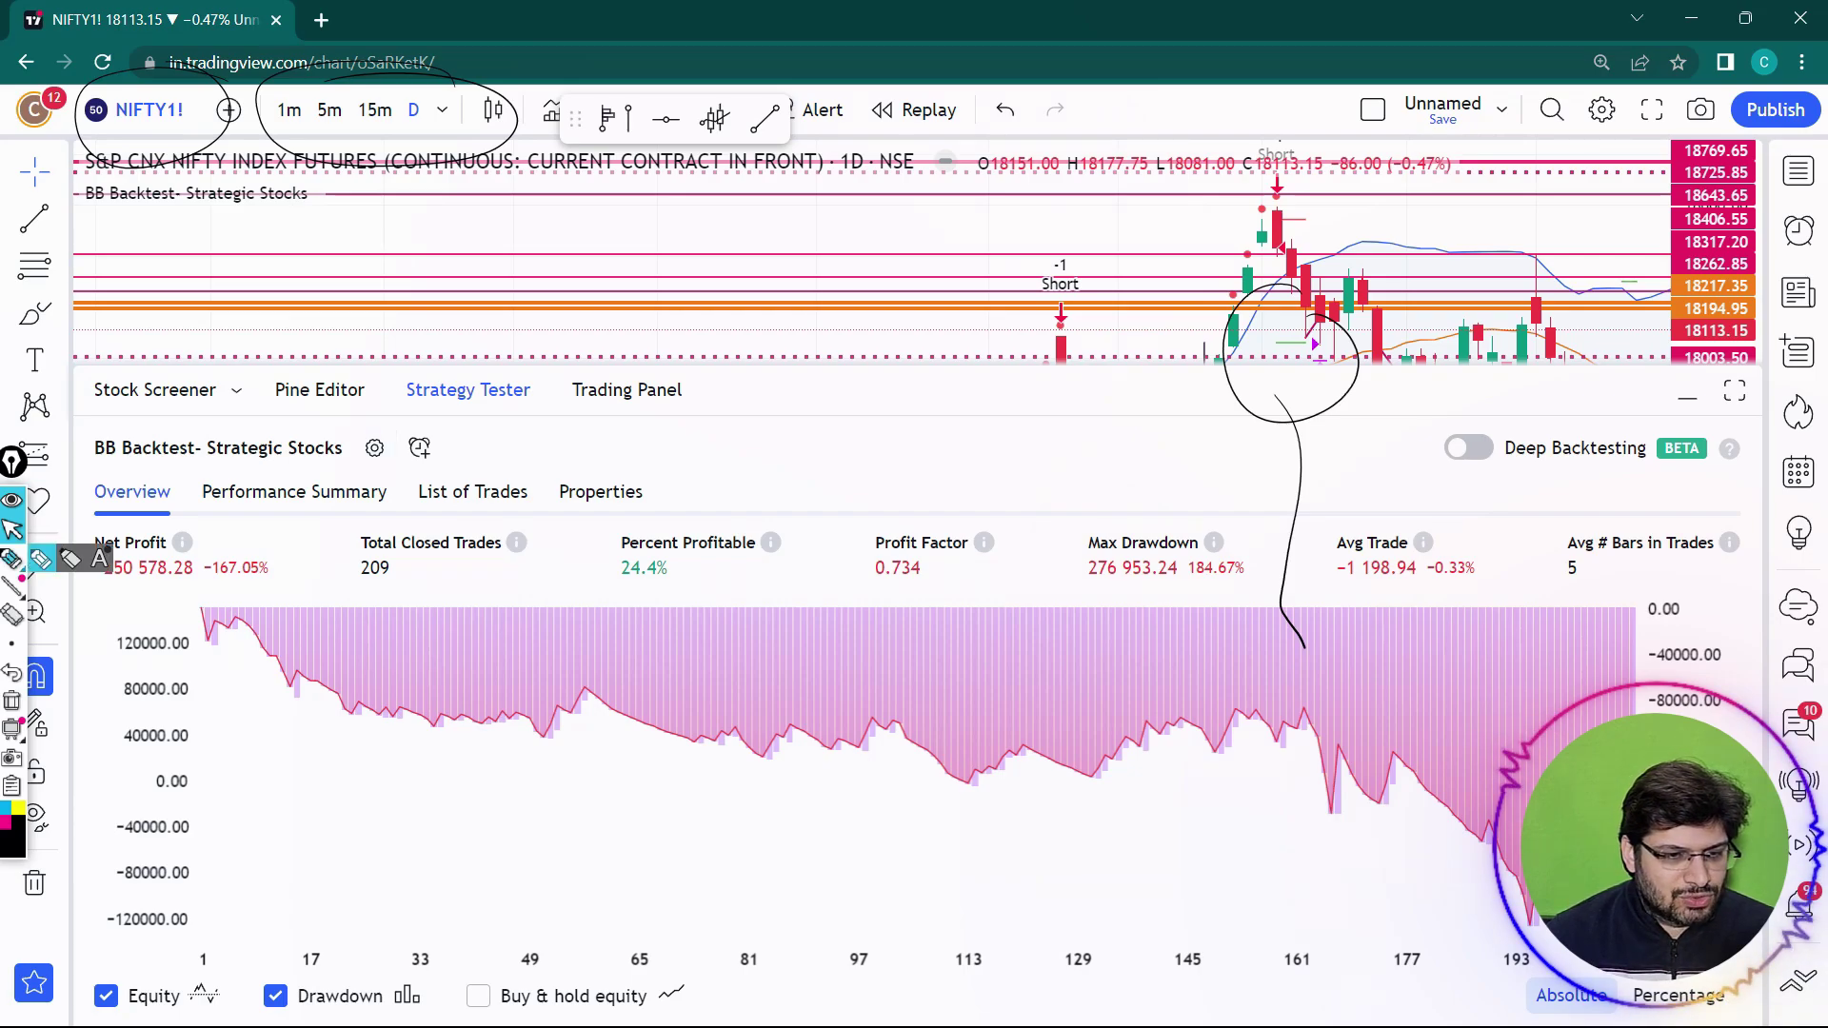
left_click(12, 560)
mouse_move(270, 530)
left_mouse_down()
mouse_move(164, 557)
mouse_move(225, 551)
left_mouse_up()
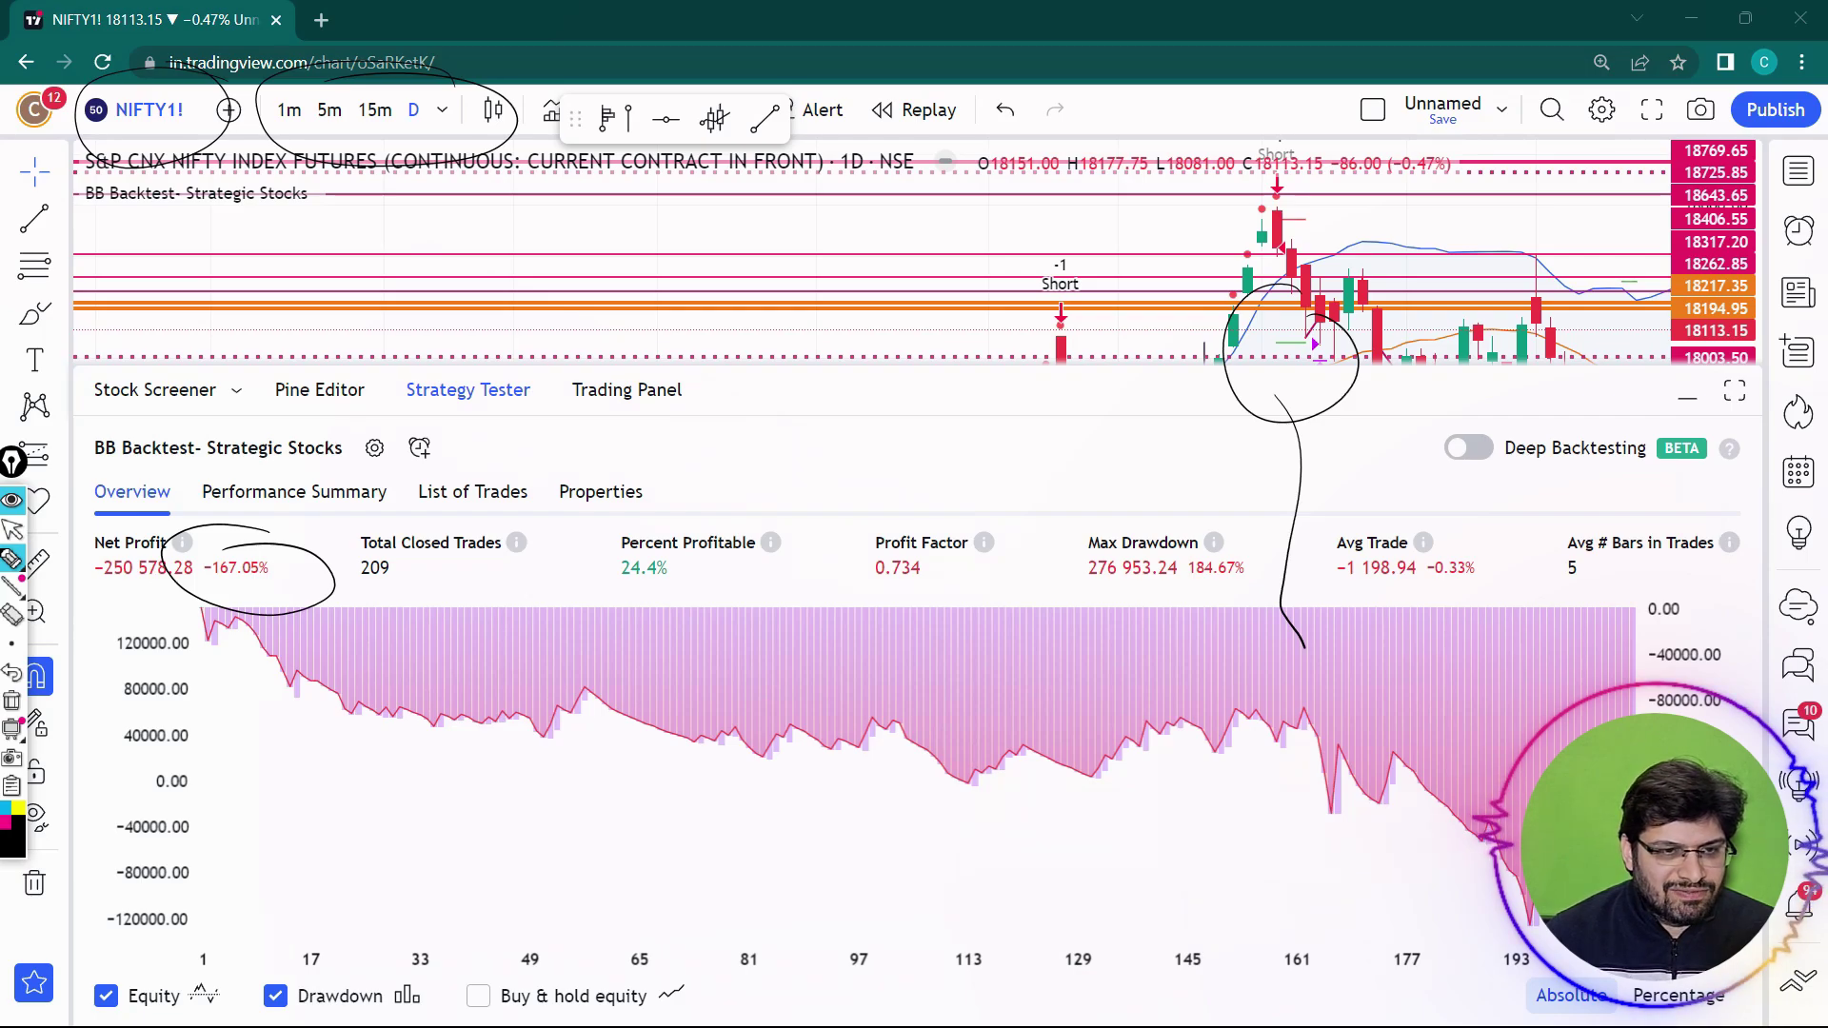
left_click_drag(767, 487, 670, 638)
left_click_drag(651, 508, 784, 600)
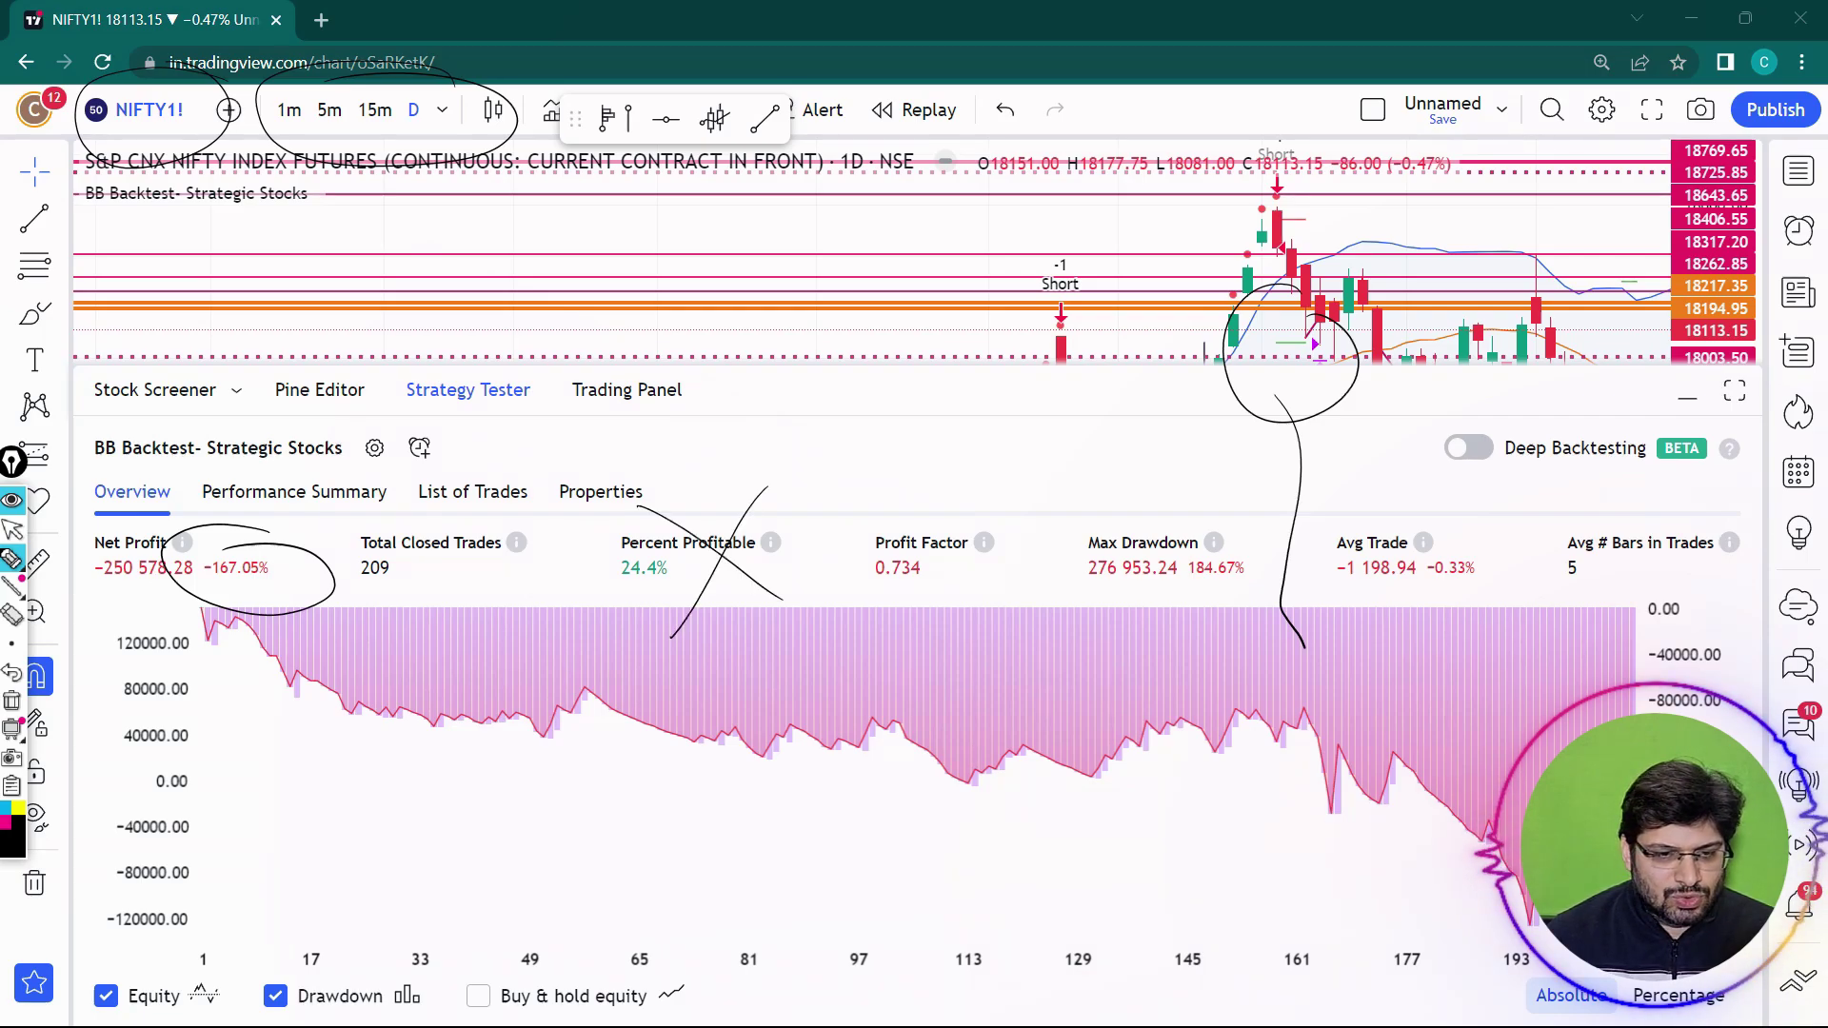
mouse_move(365, 524)
left_mouse_down()
mouse_move(395, 600)
mouse_move(411, 519)
left_mouse_up()
left_click(12, 530)
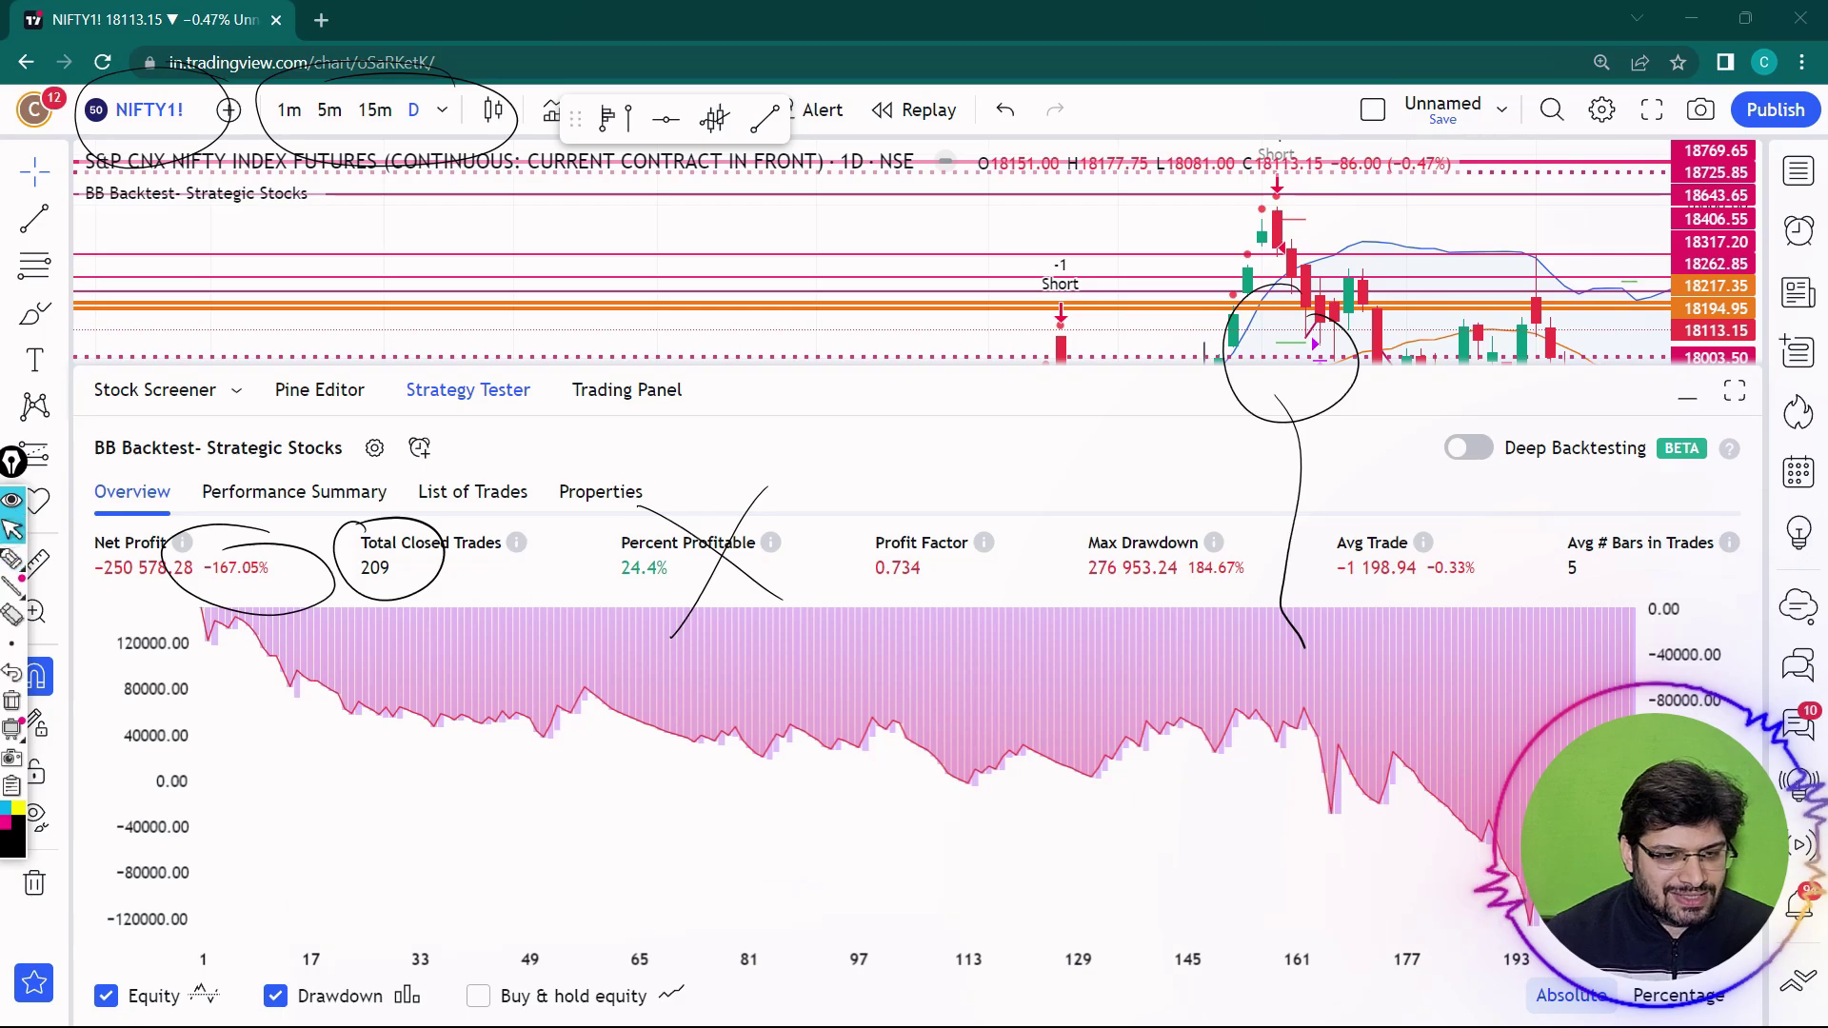
Step: Underline the trading and backtesting date ranges in the report's properties with the pen, clearing the marks before and after
left_click(600, 491)
mouse_move(12, 644)
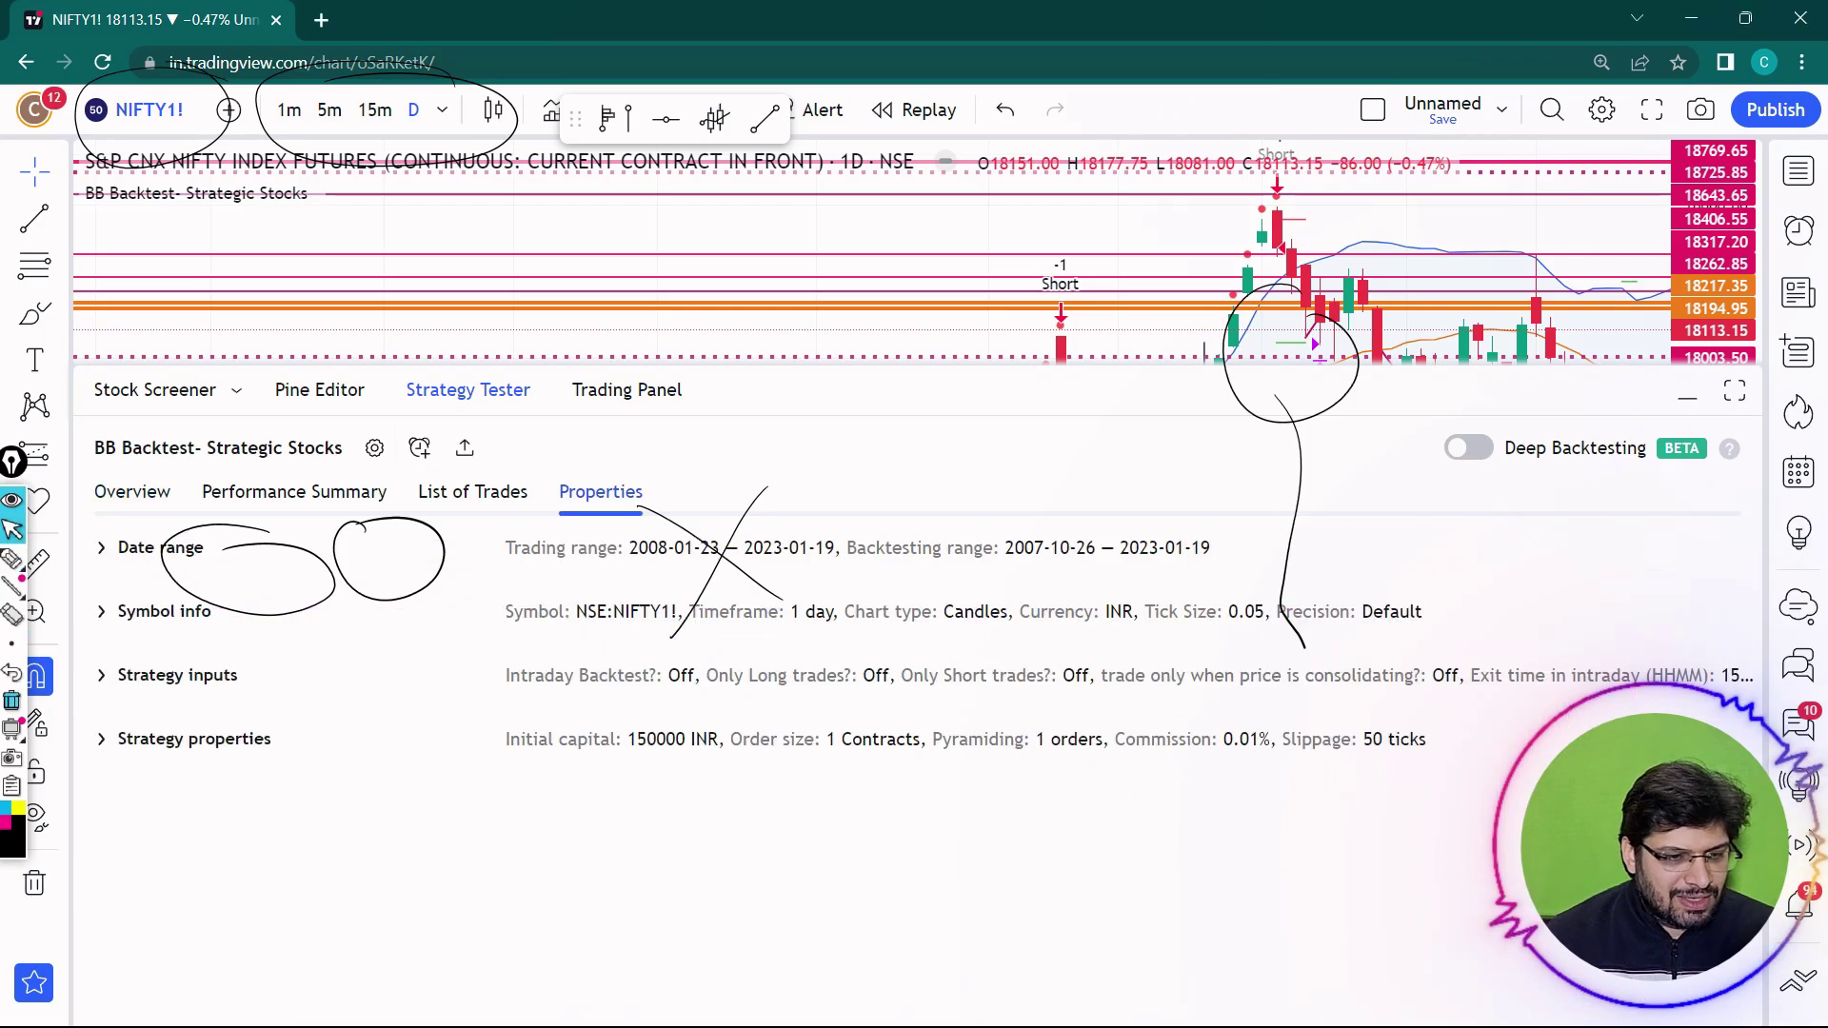
left_click(12, 701)
left_click(11, 559)
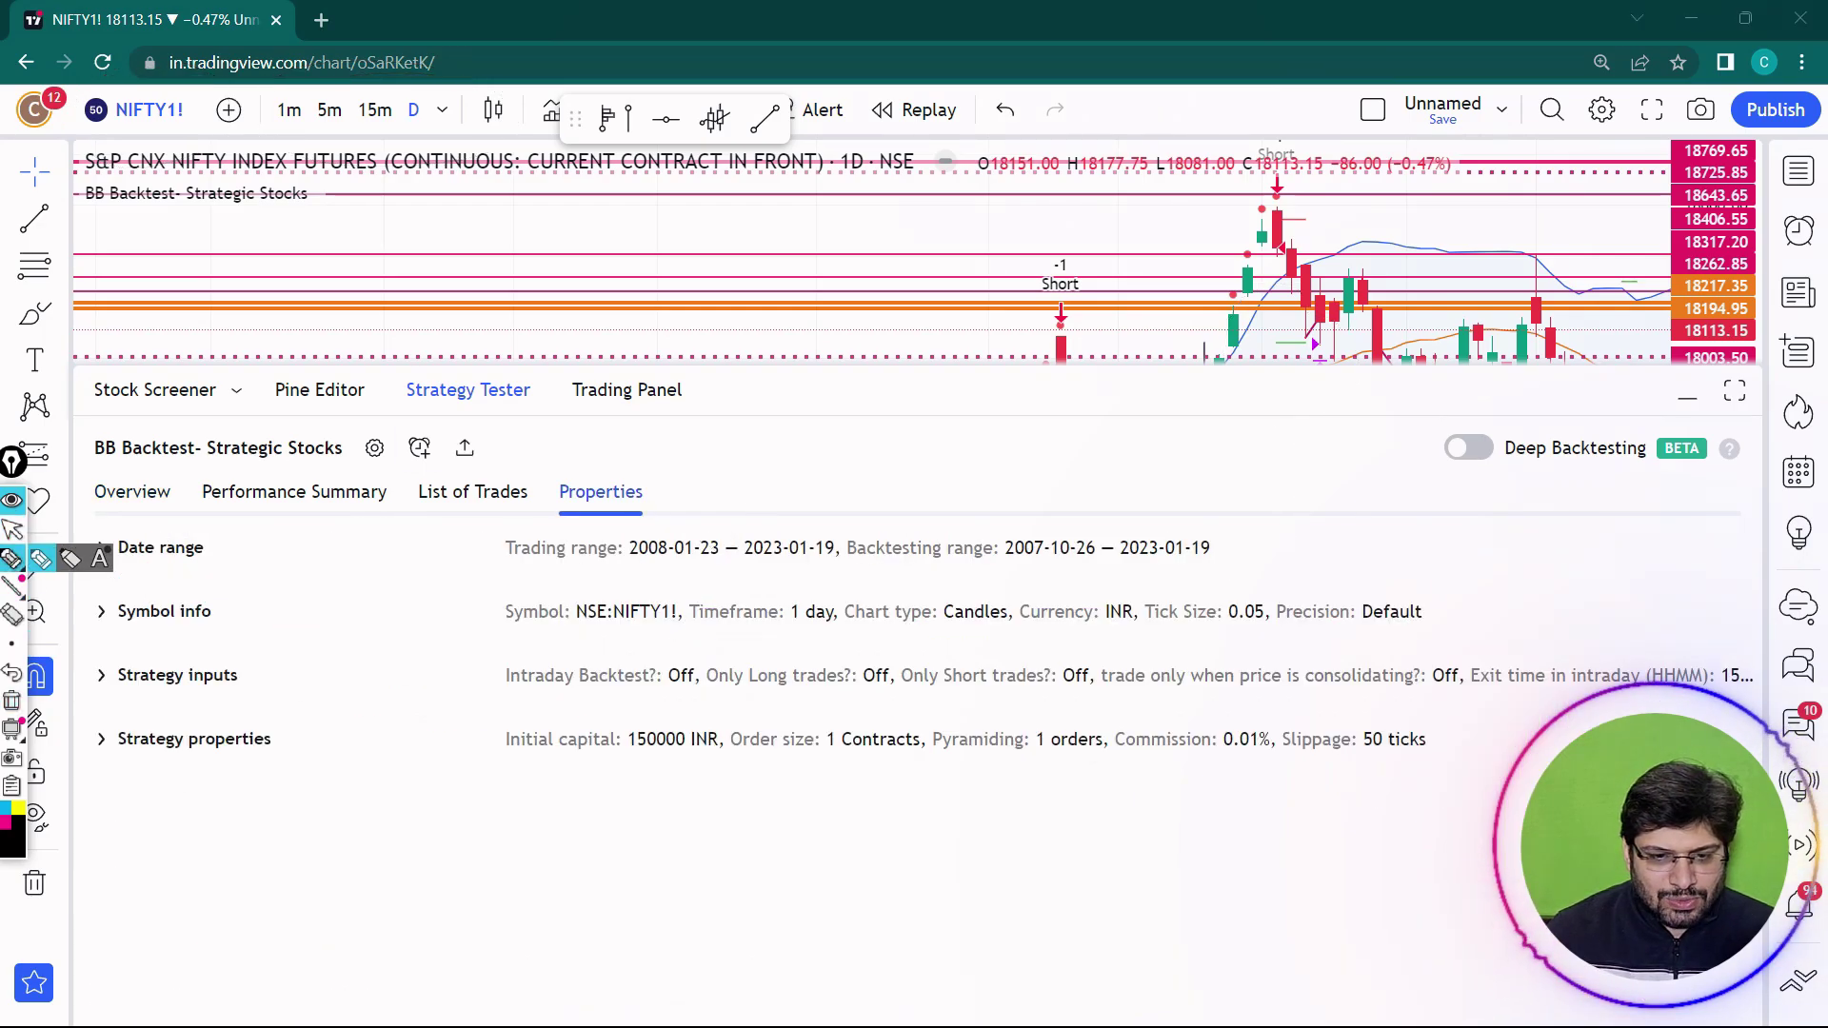
mouse_move(761, 563)
left_mouse_down()
mouse_move(629, 571)
mouse_move(784, 579)
left_mouse_up()
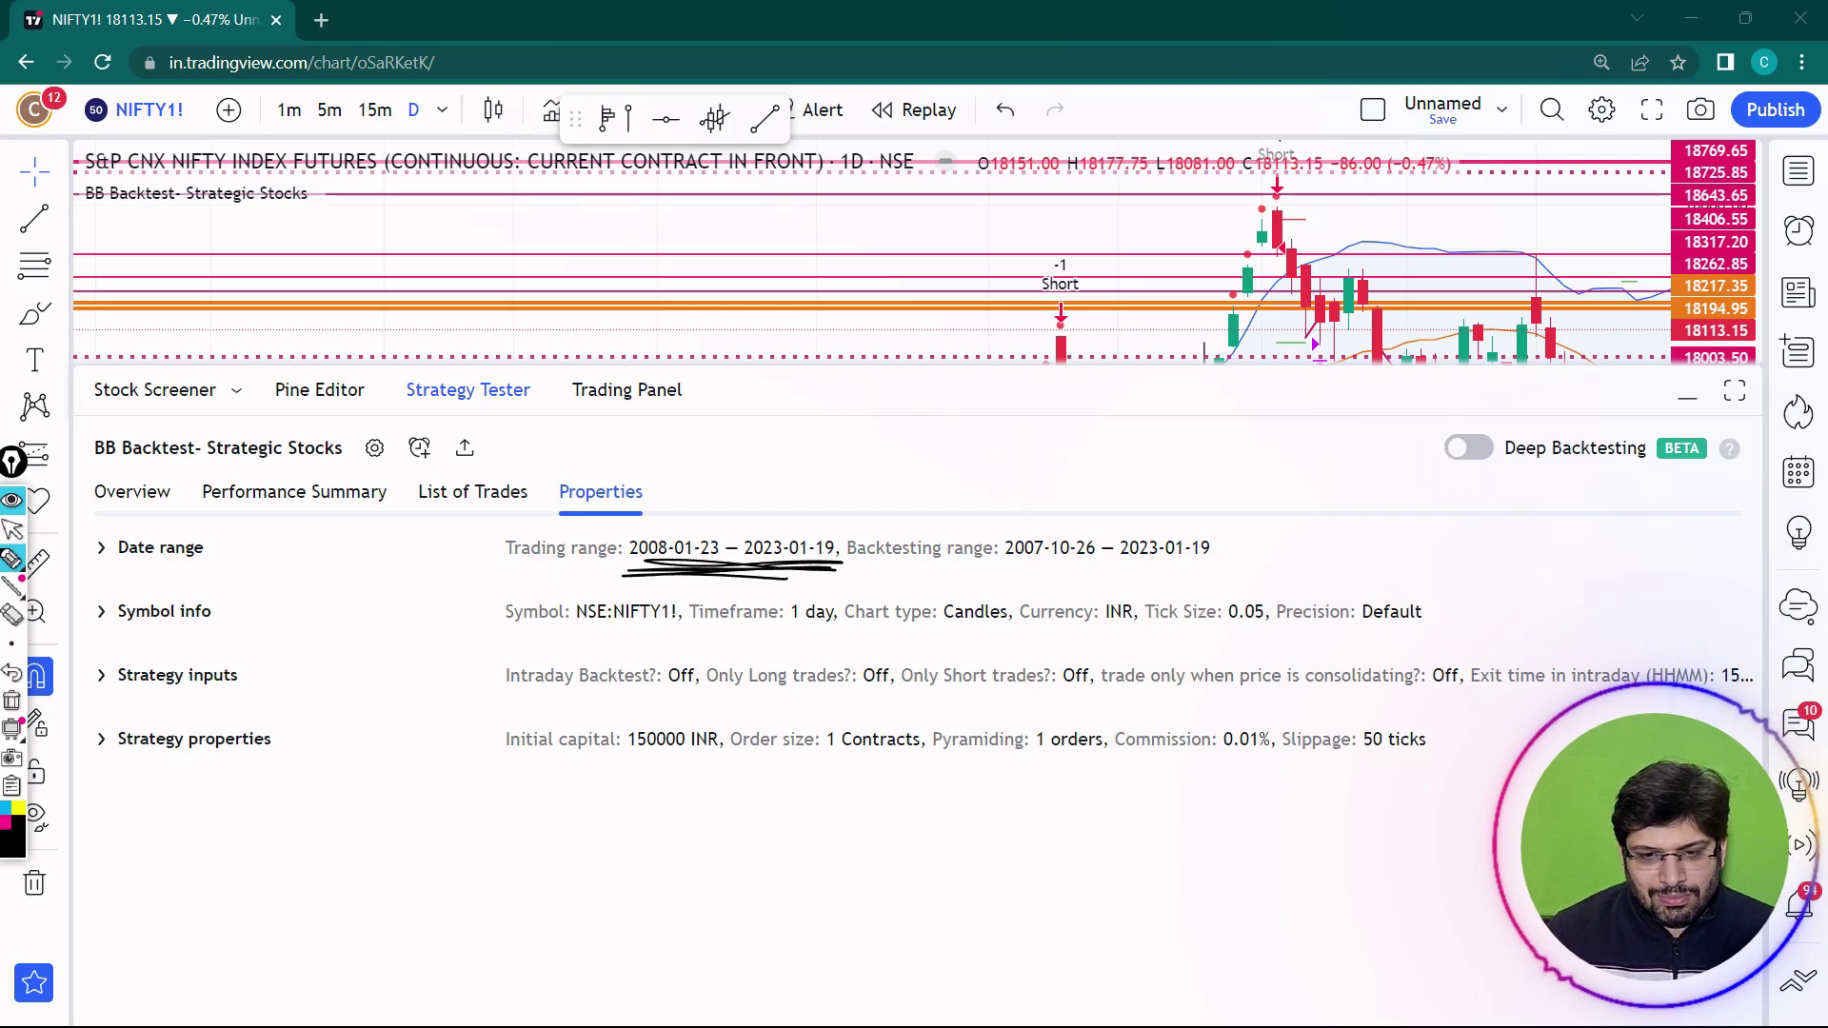
left_click_drag(1046, 563, 1162, 562)
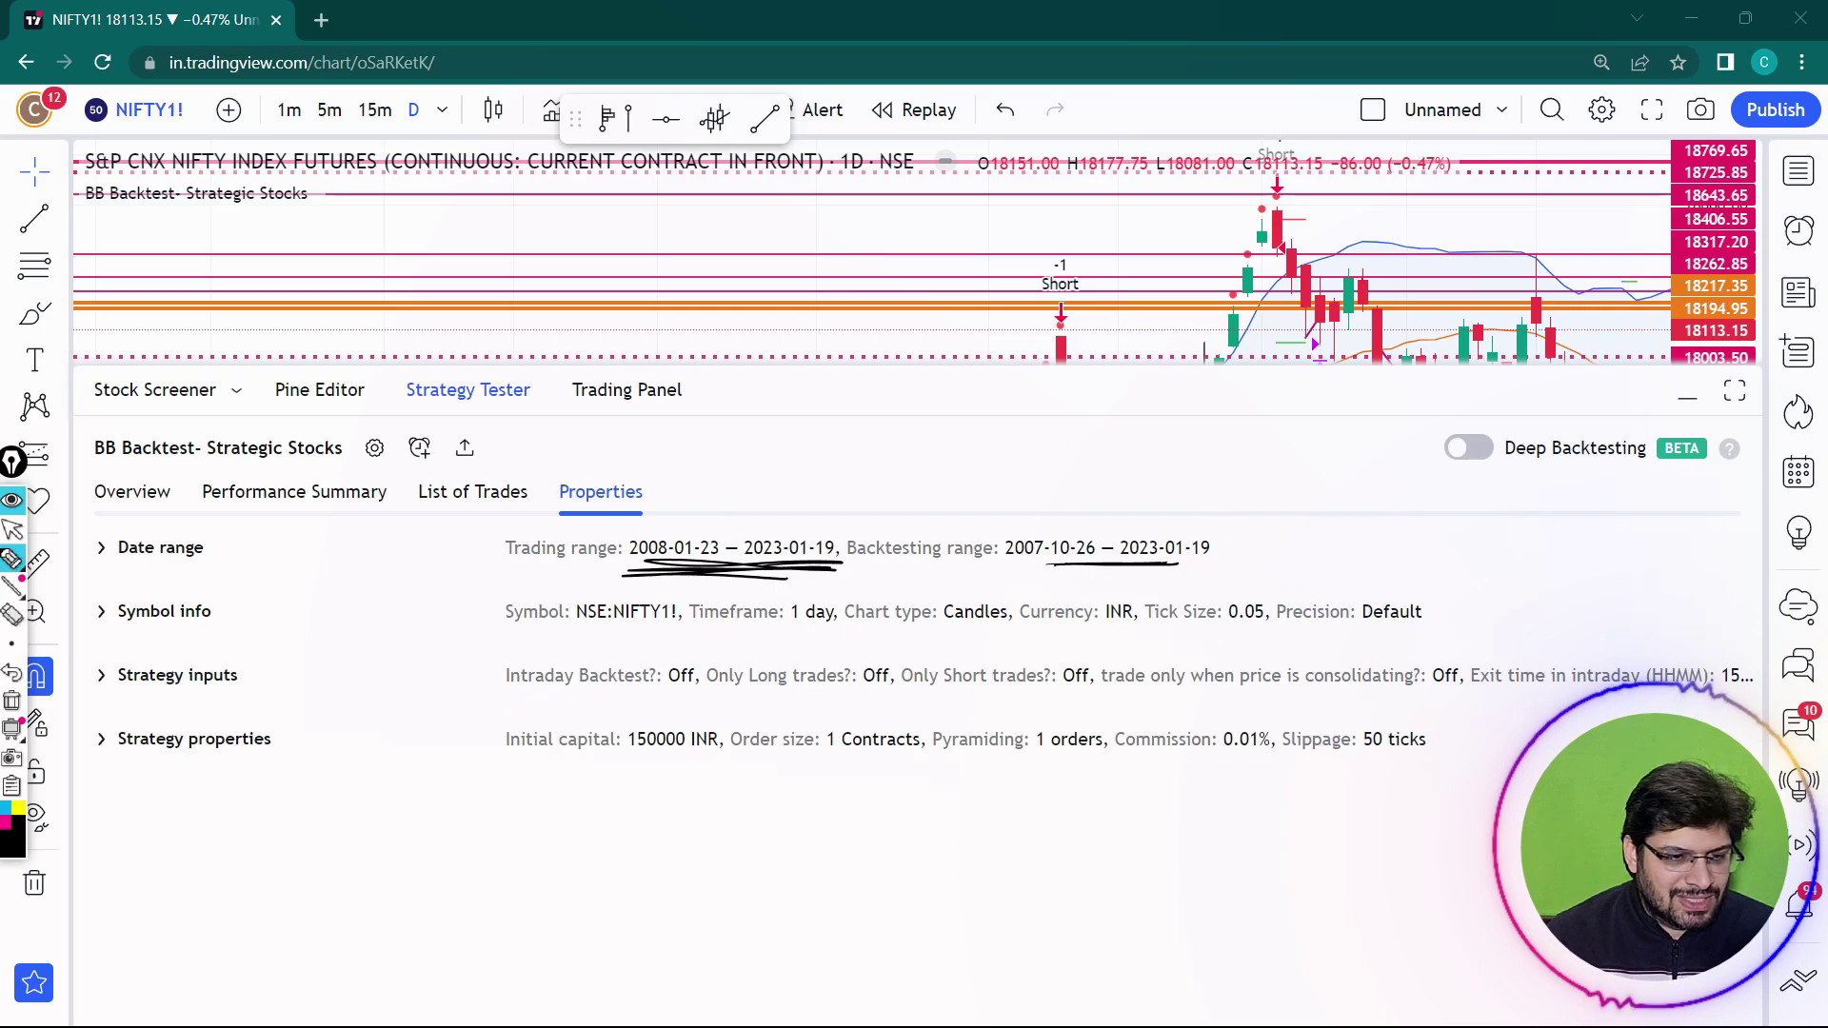
left_click(12, 701)
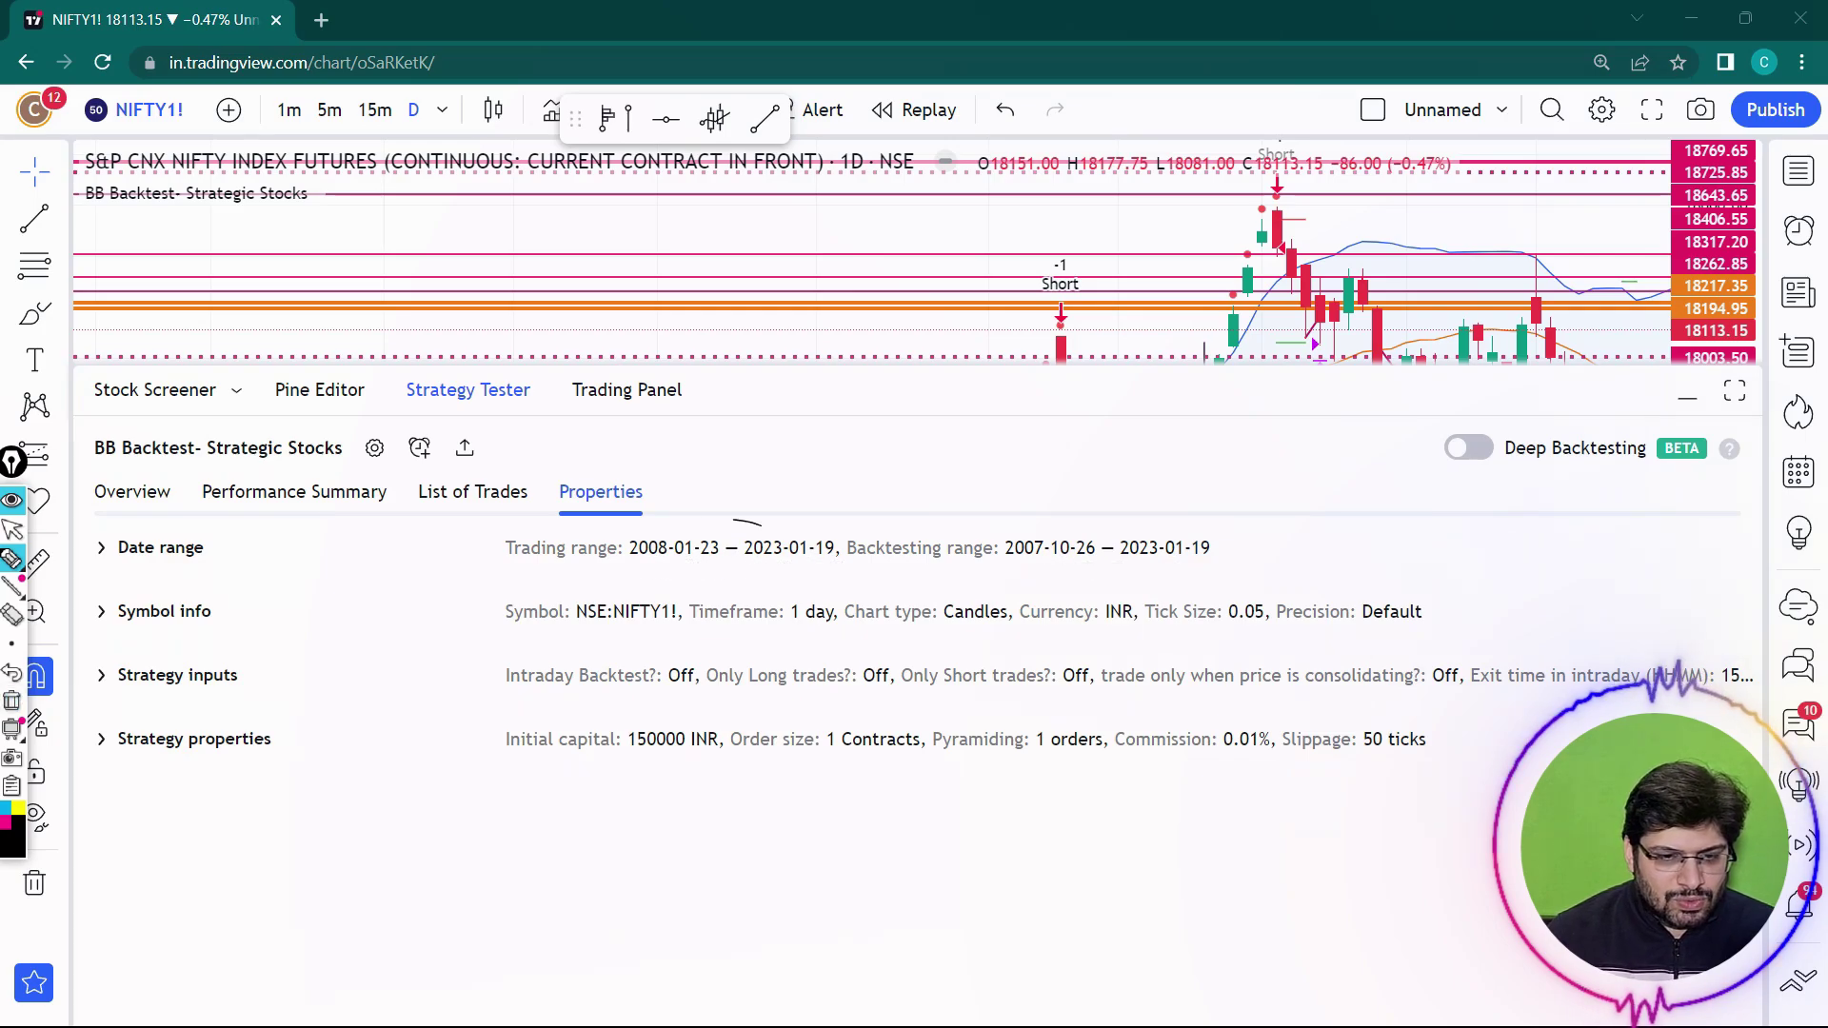
Step: Mark the trading range briefly, clear it, and underline the 1 day timeframe in the symbol info with the pen
left_click_drag(734, 521, 871, 538)
left_click(11, 701)
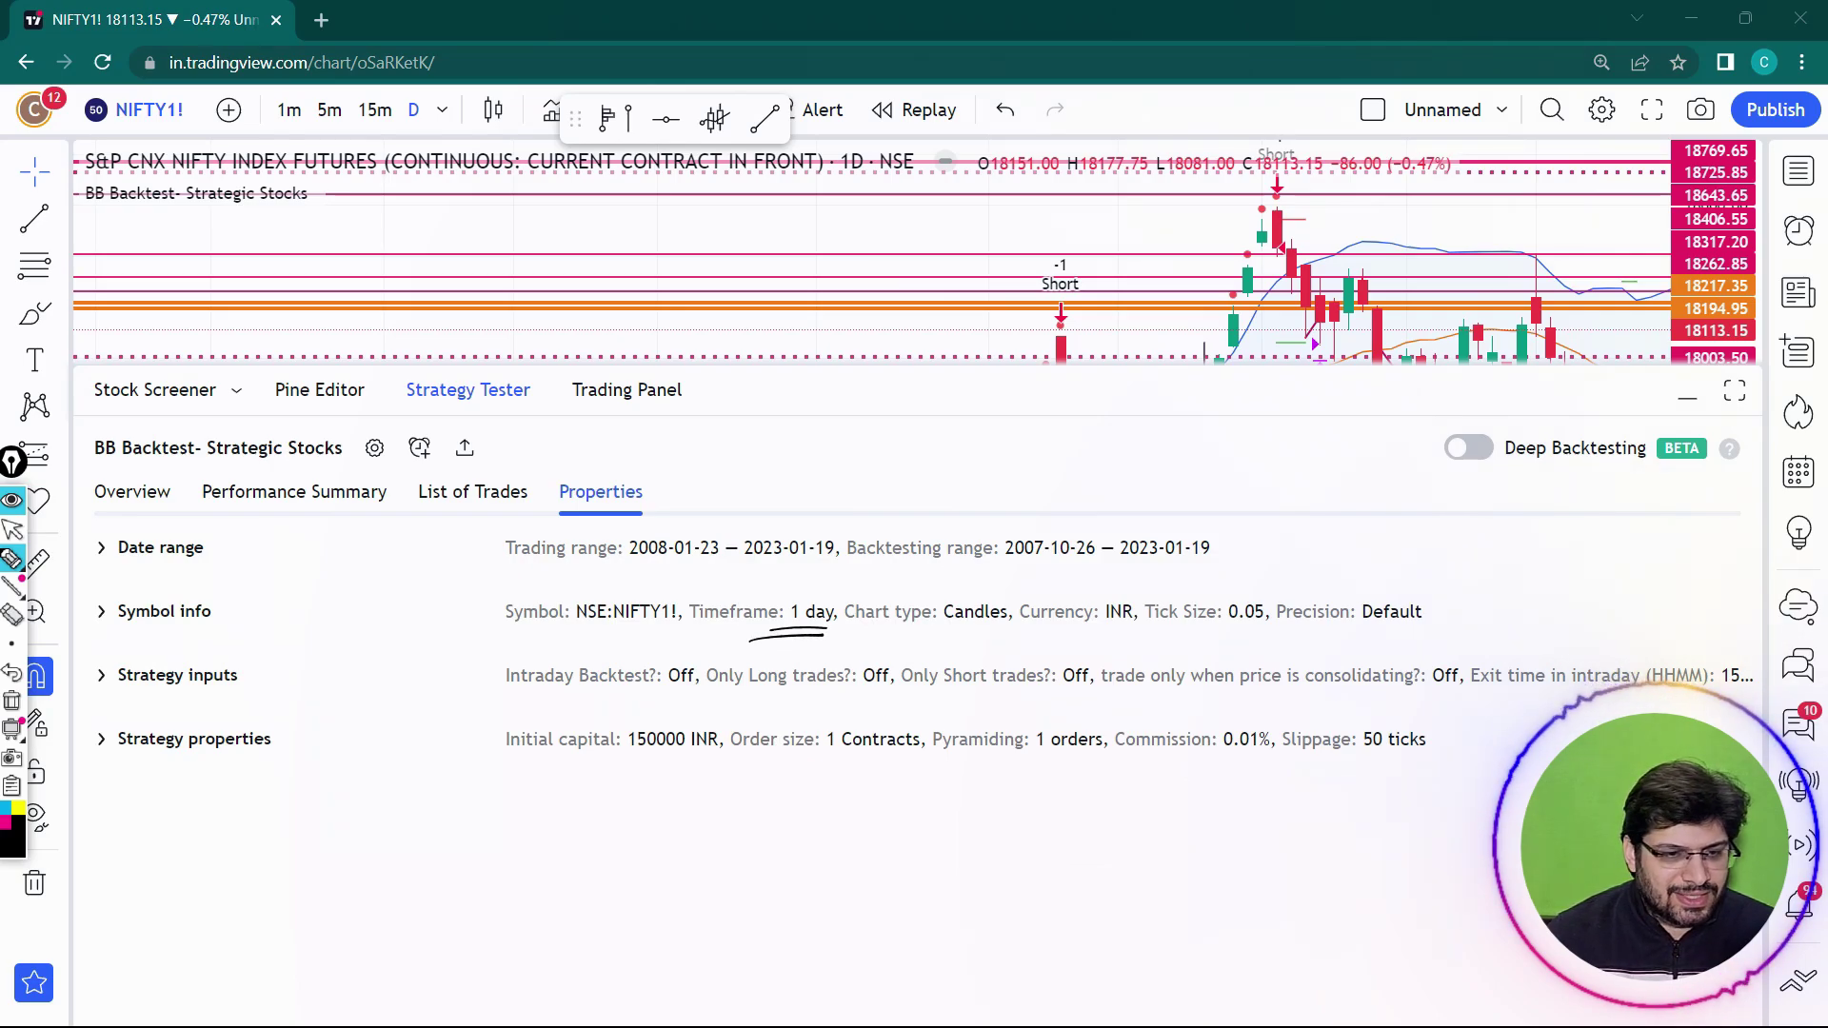
left_click(12, 529)
Step: Review the daily backtest's overview and performance summary, collapsing the report to inspect the trades on the chart
left_click(132, 492)
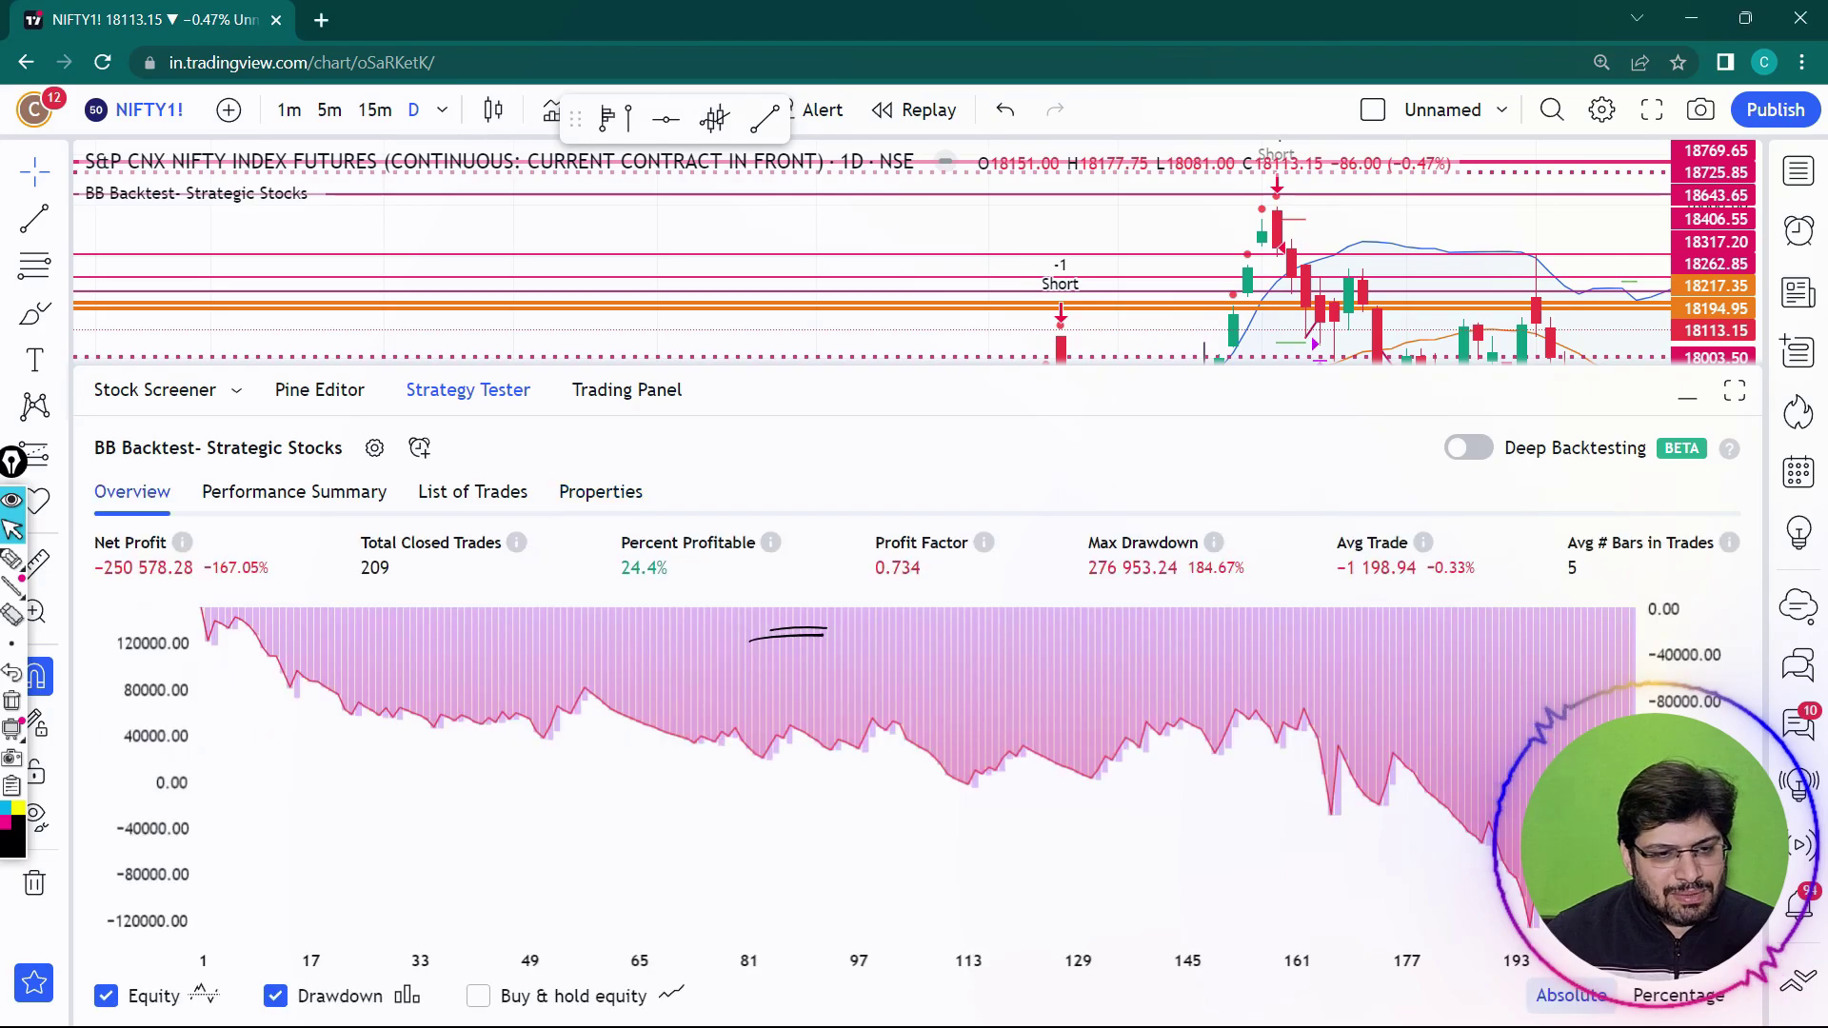
left_click(294, 491)
left_click(133, 491)
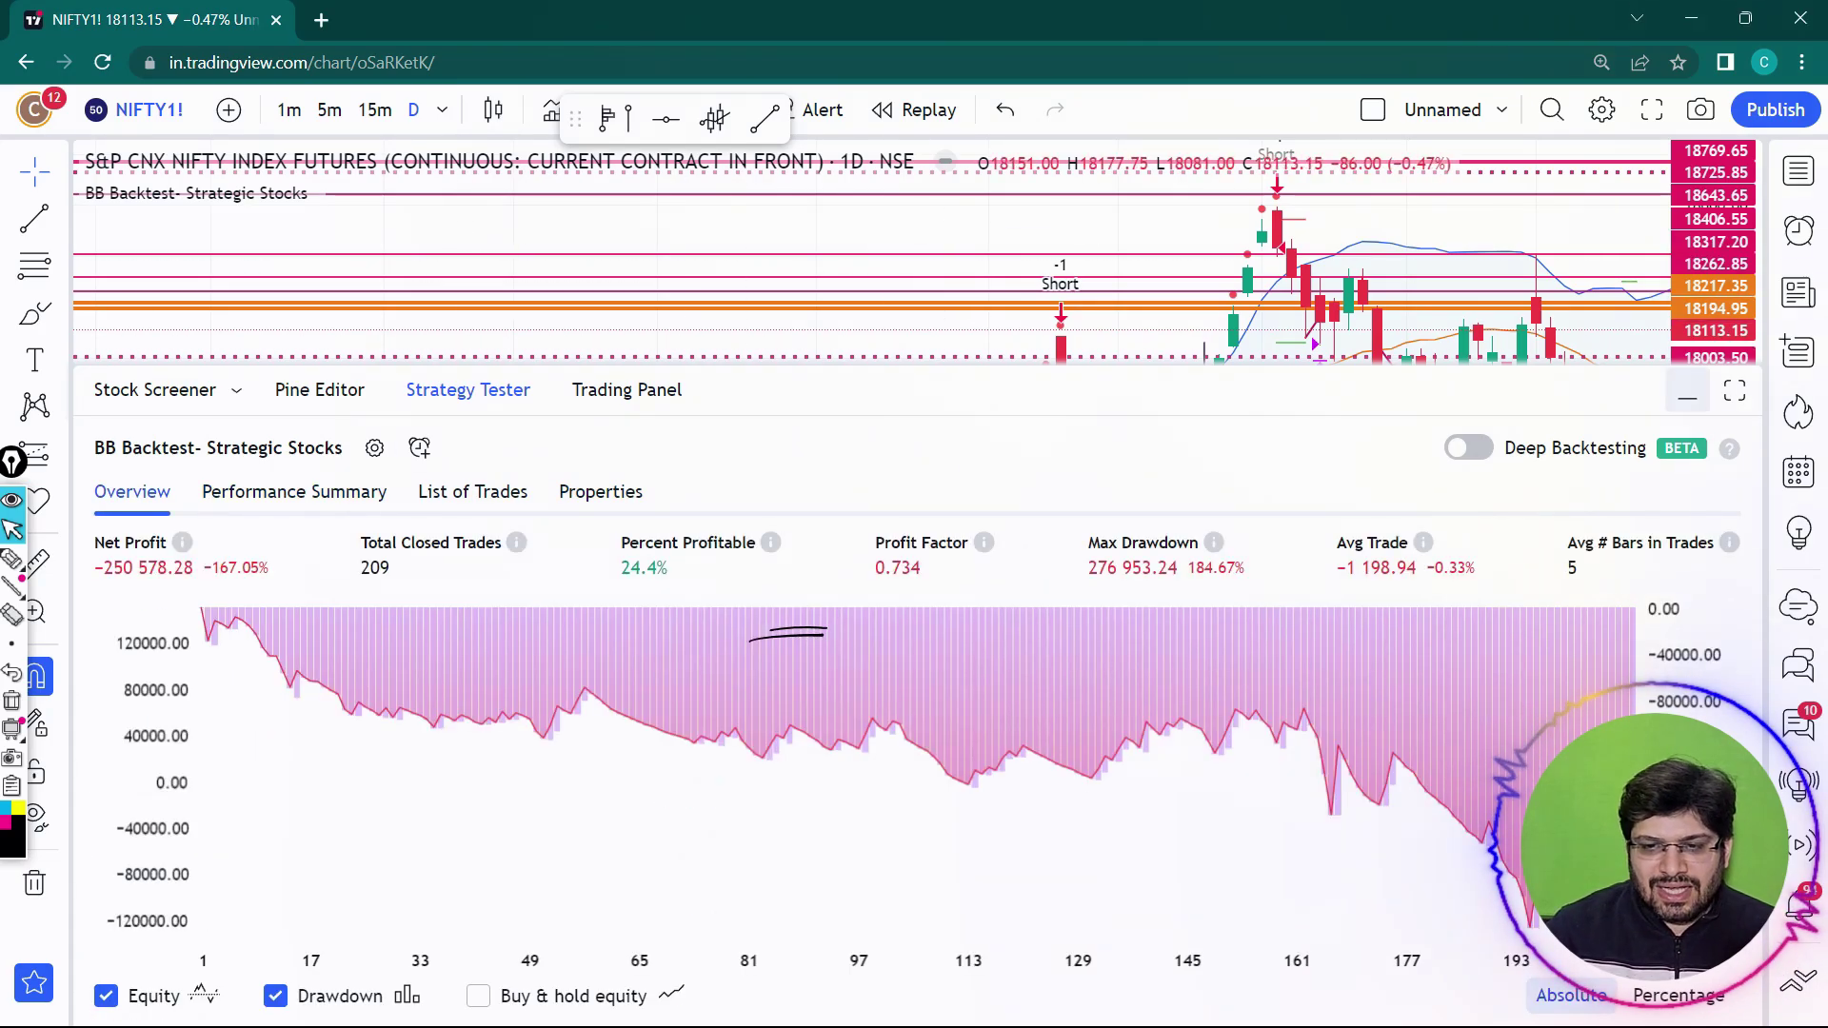
left_click(1687, 396)
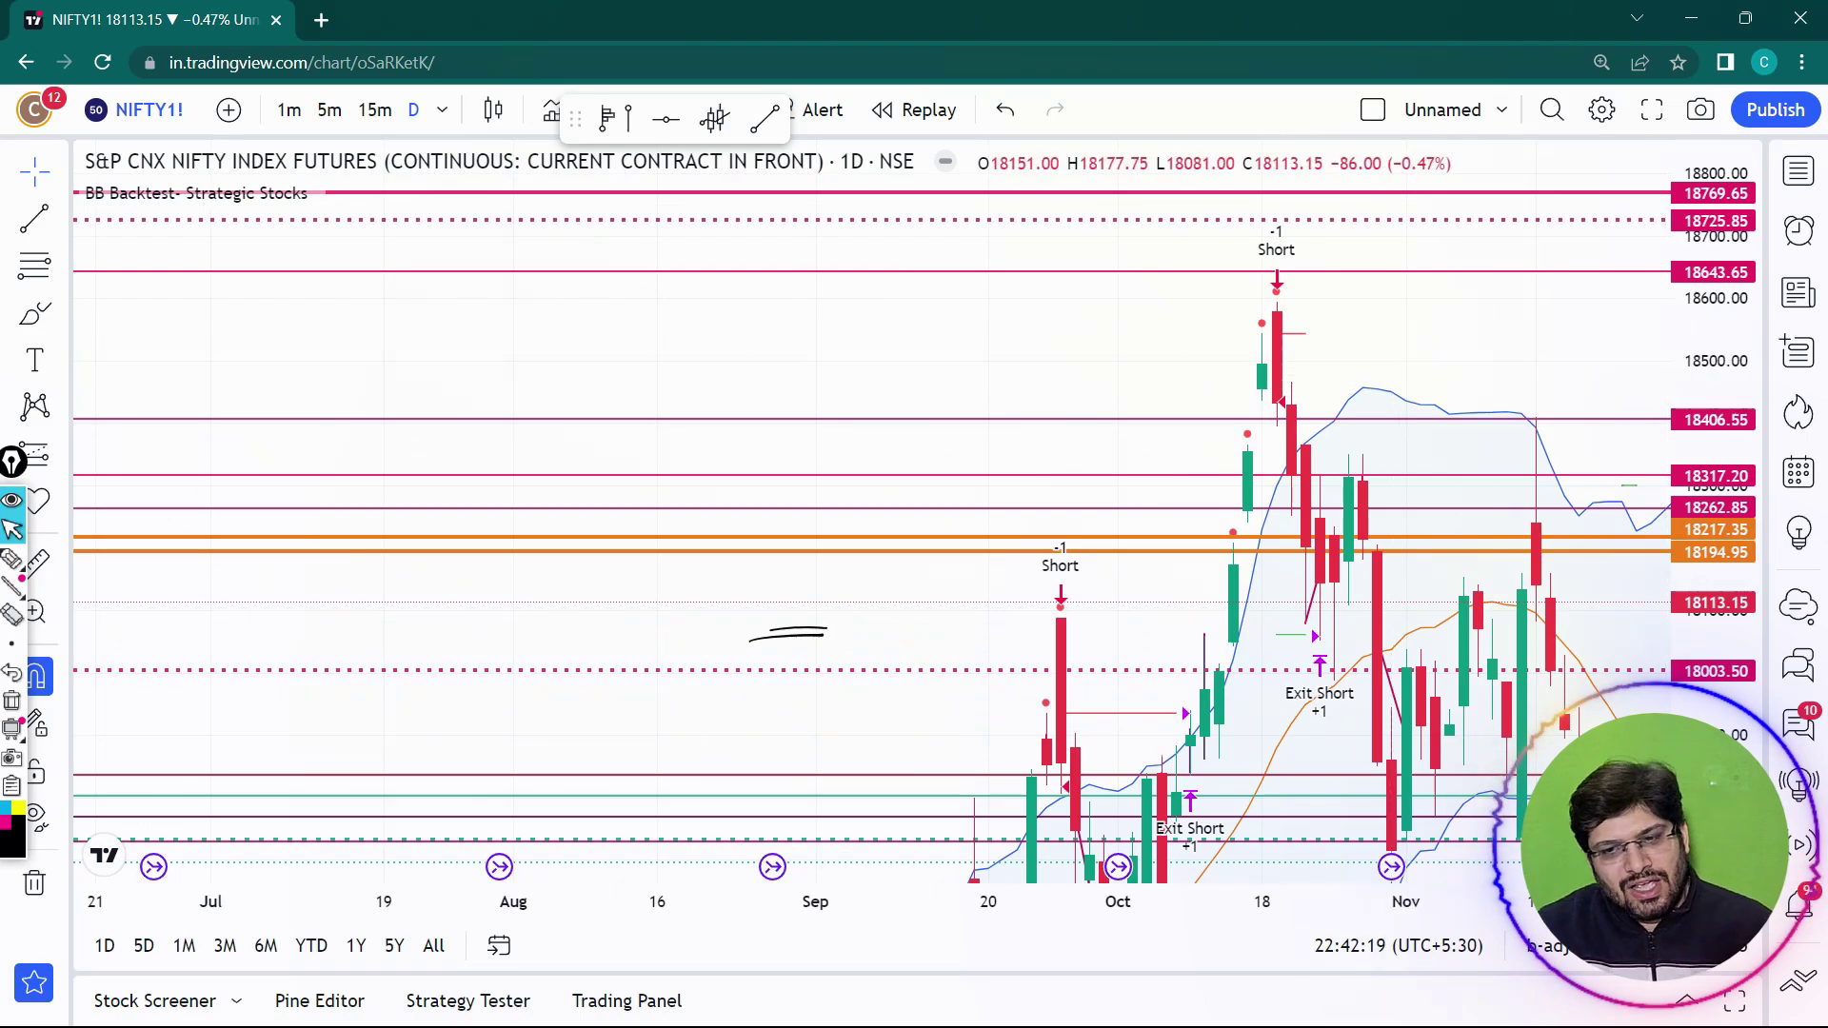
left_click_drag(1713, 329, 1714, 548)
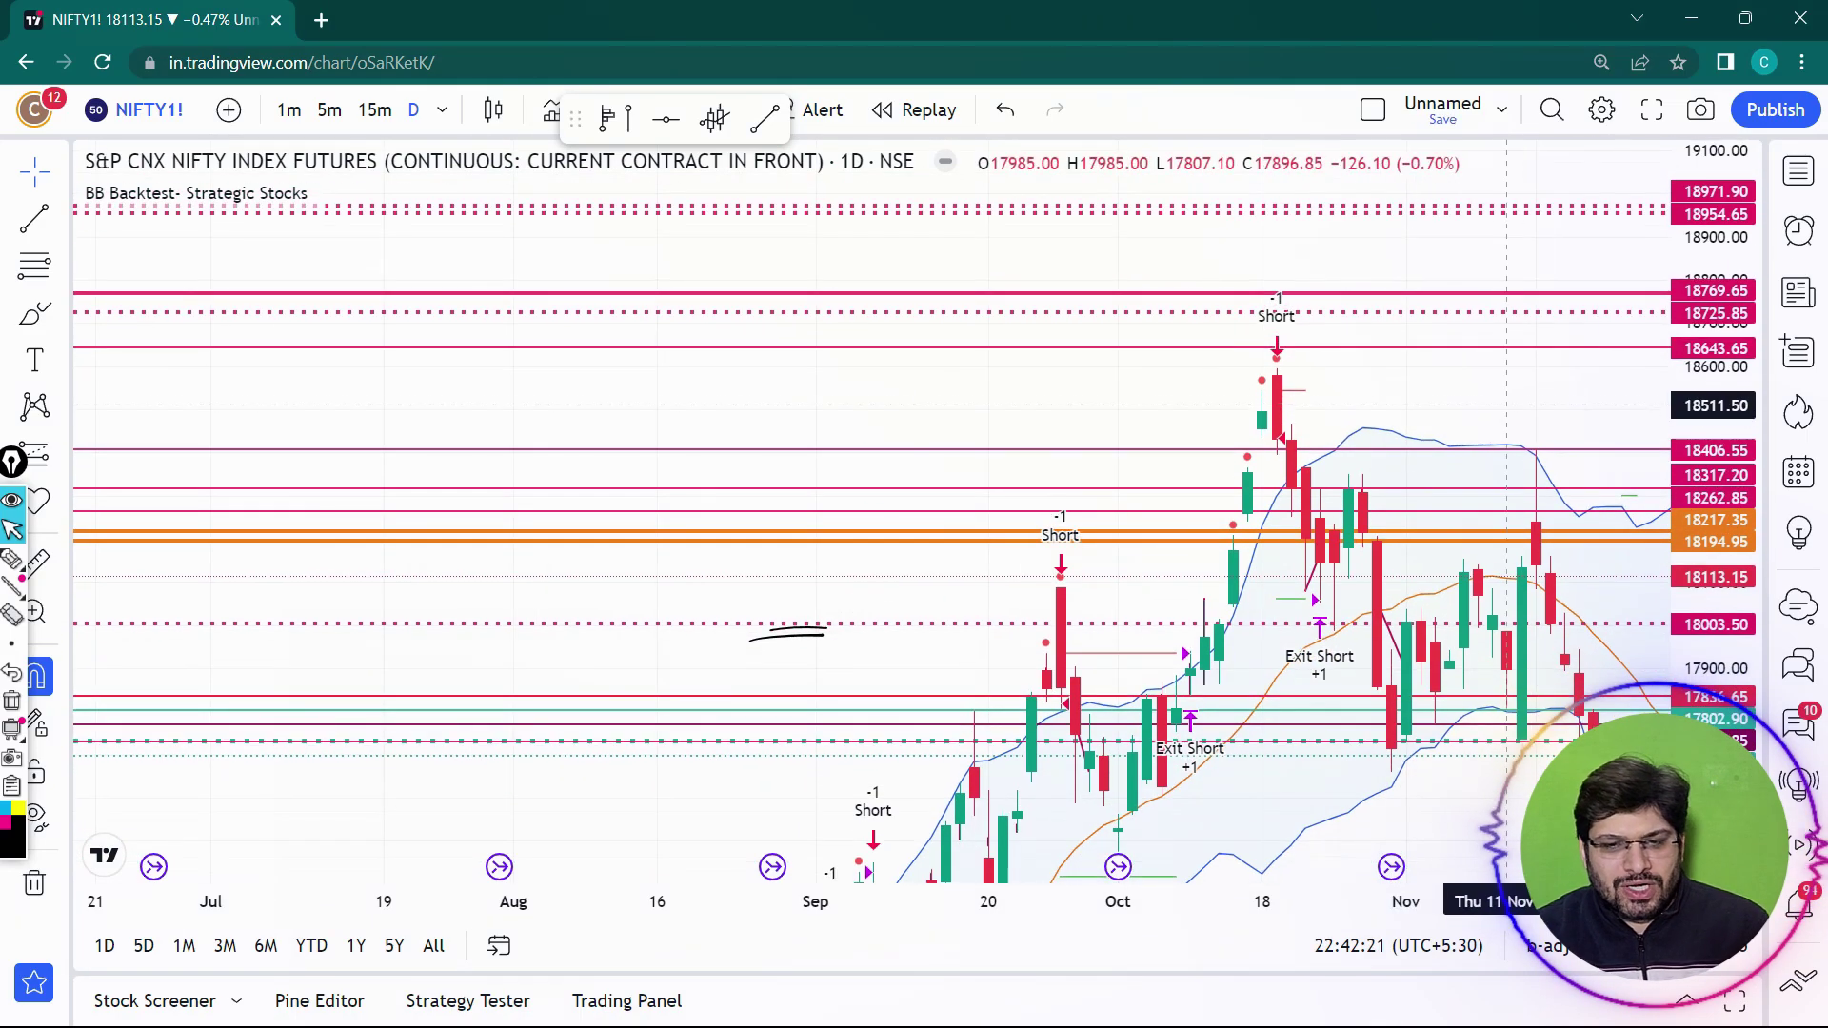
left_click_drag(1506, 405, 1202, 374)
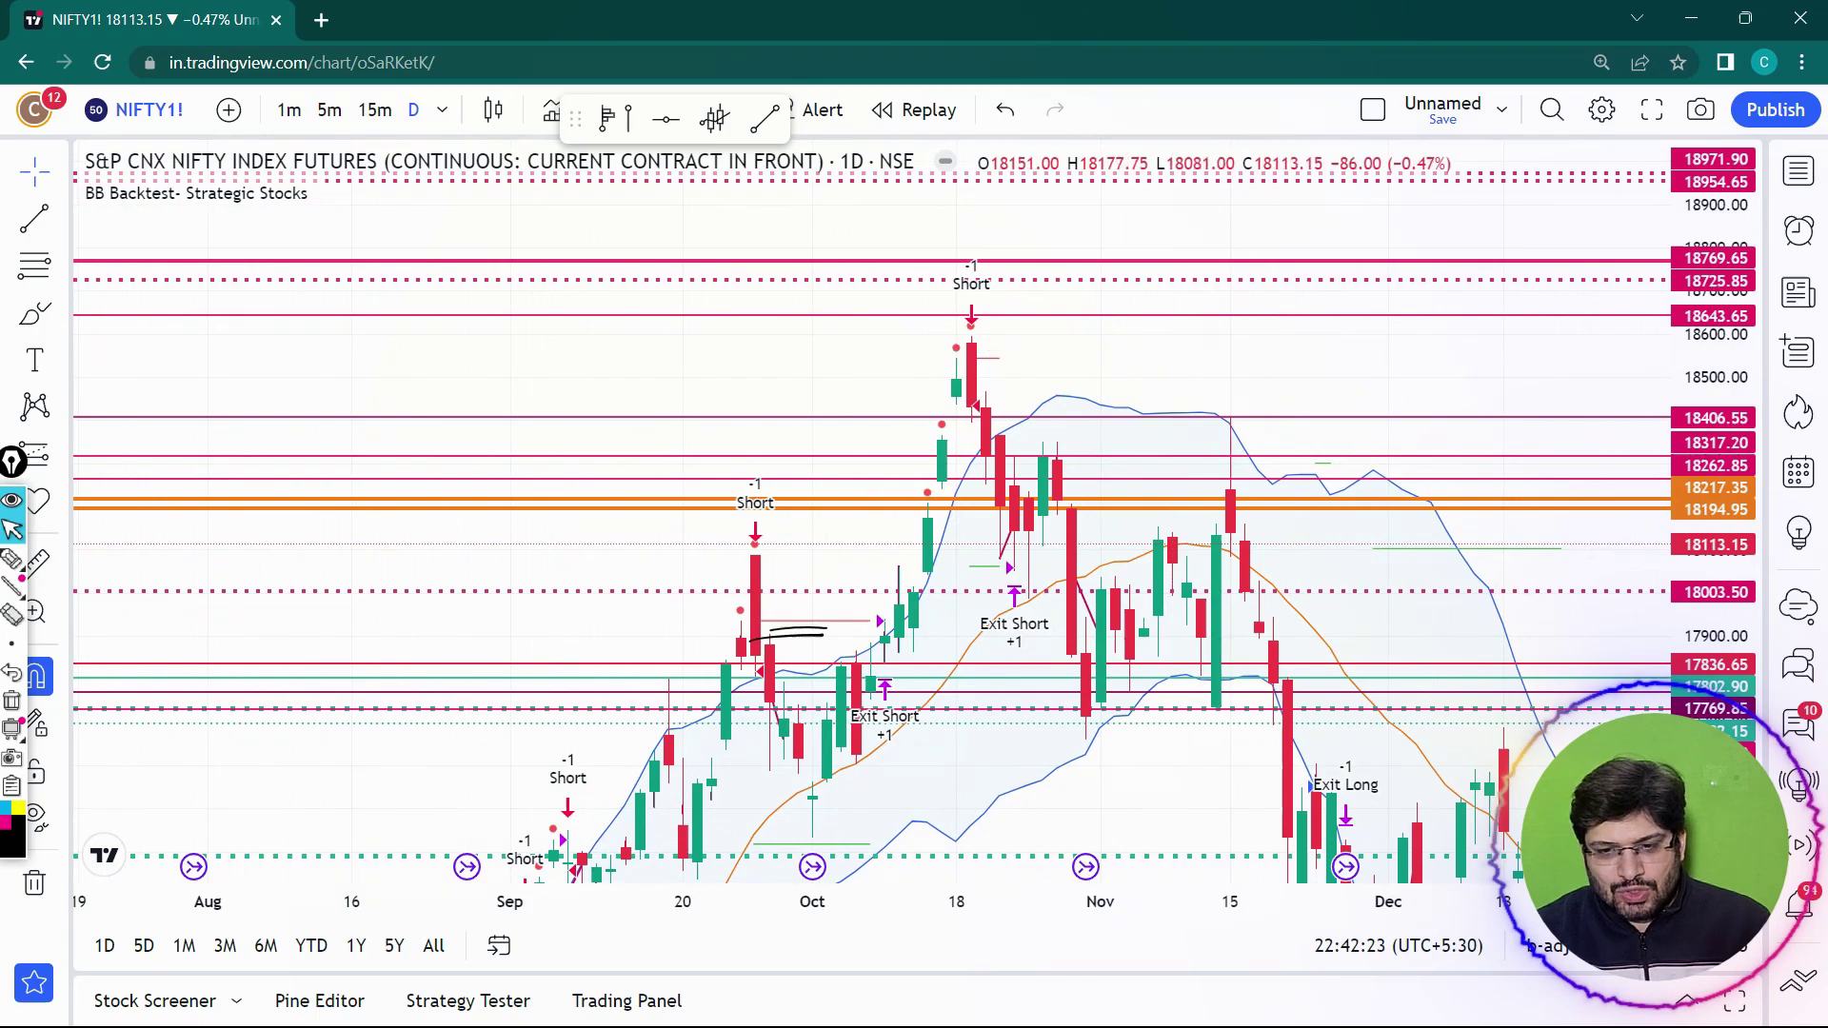